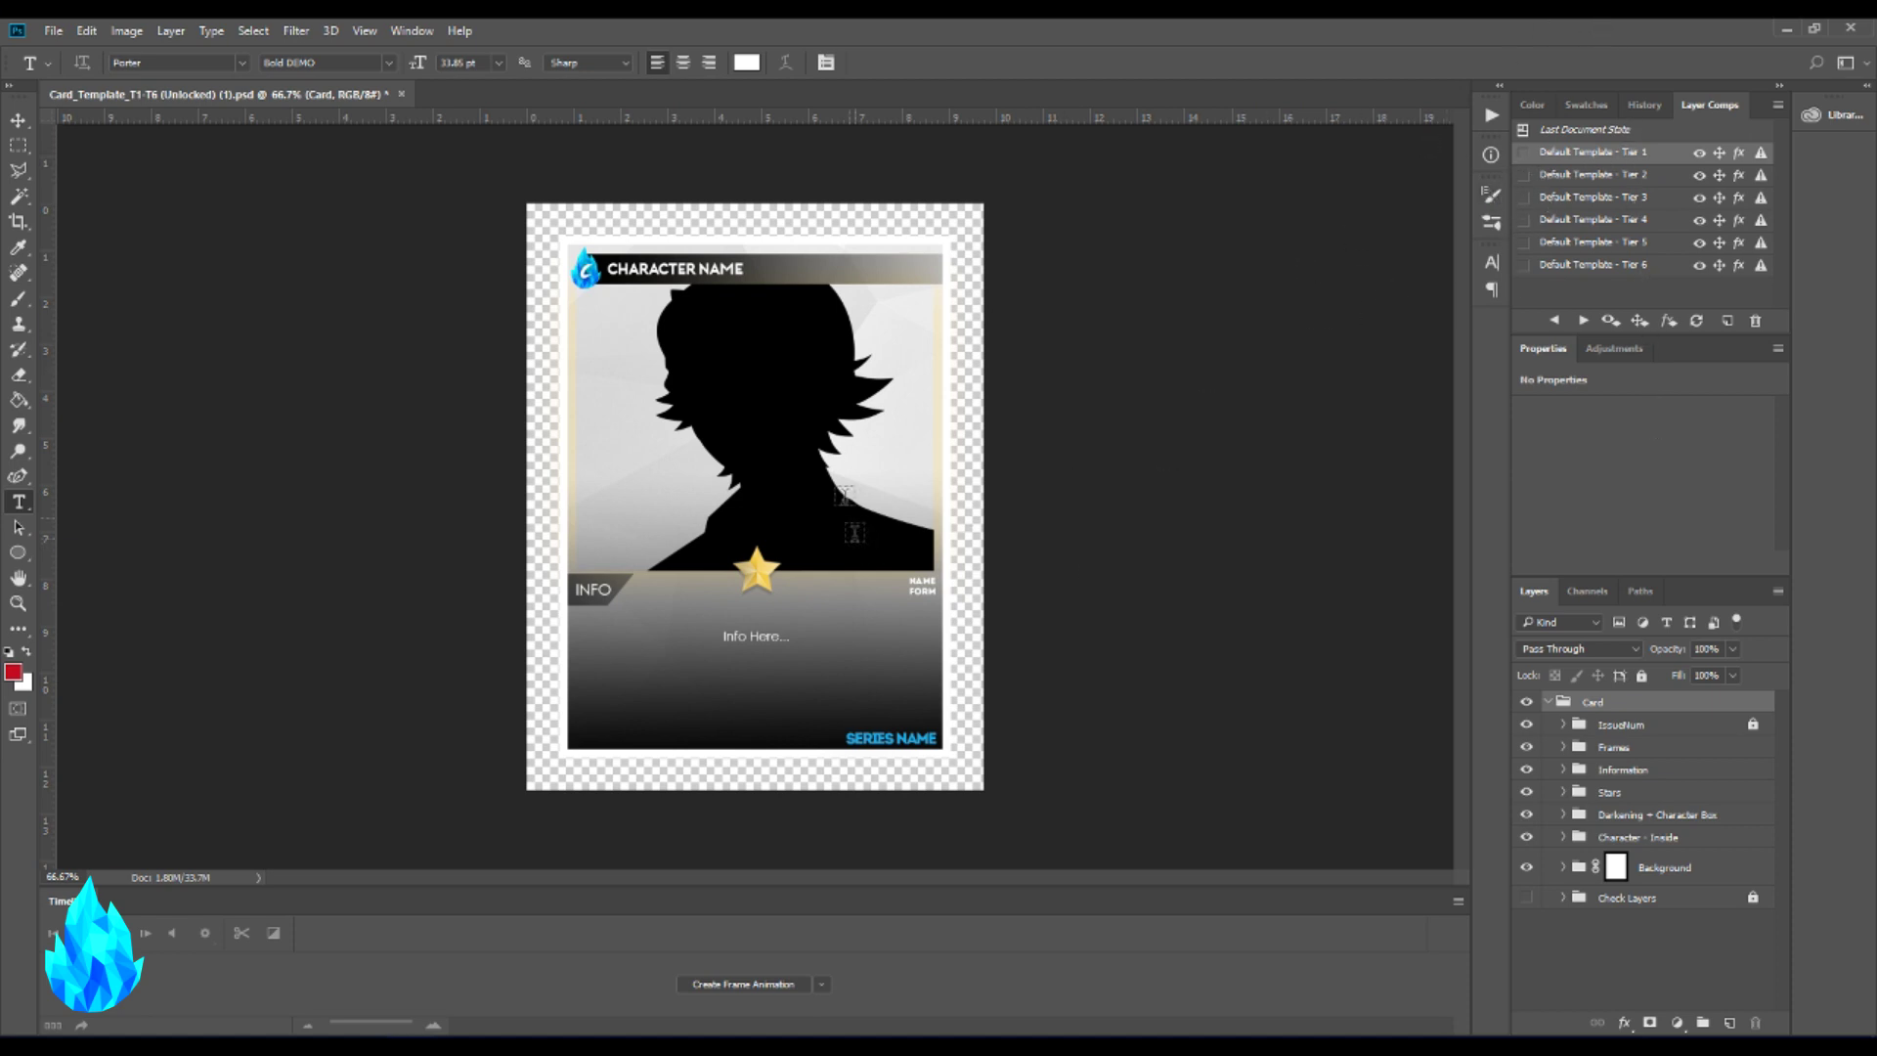
- Preview the Default Template - Tier 4 layer comp and switch the card back to the Tier 1 comp
click(426, 28)
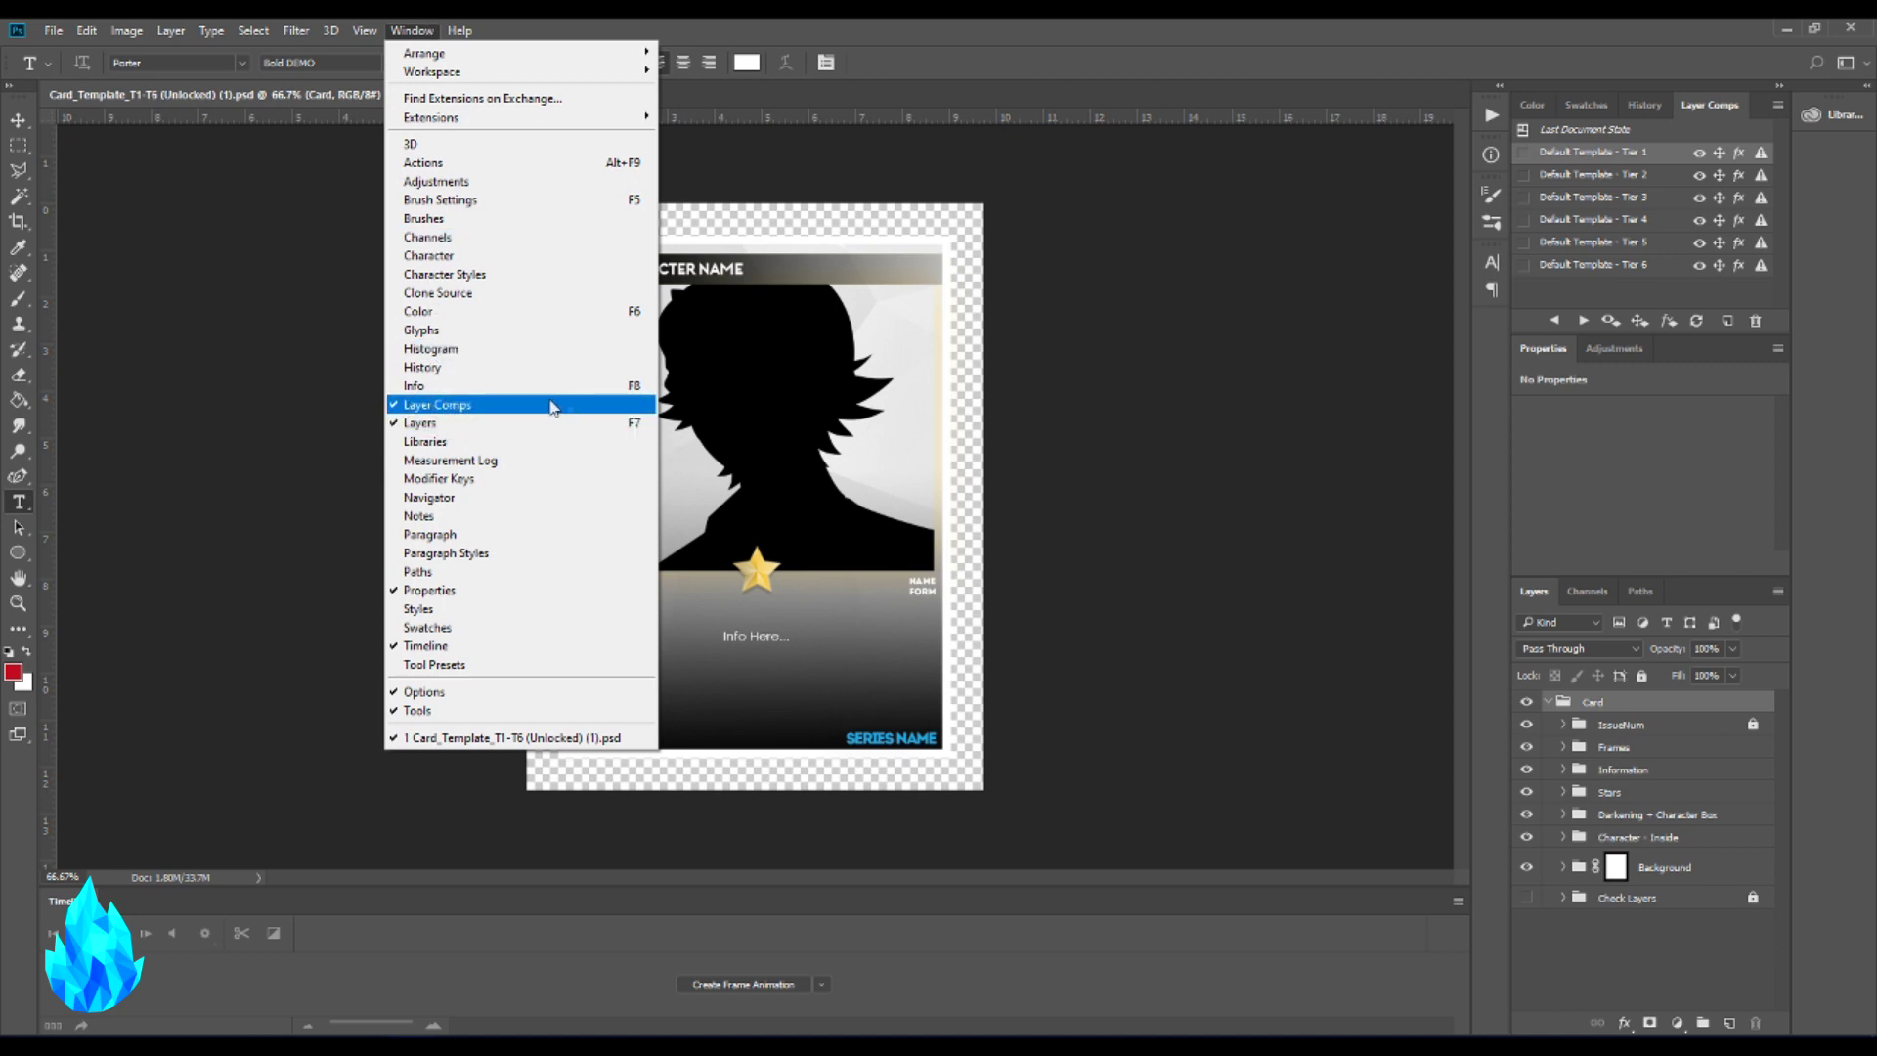
click(1464, 23)
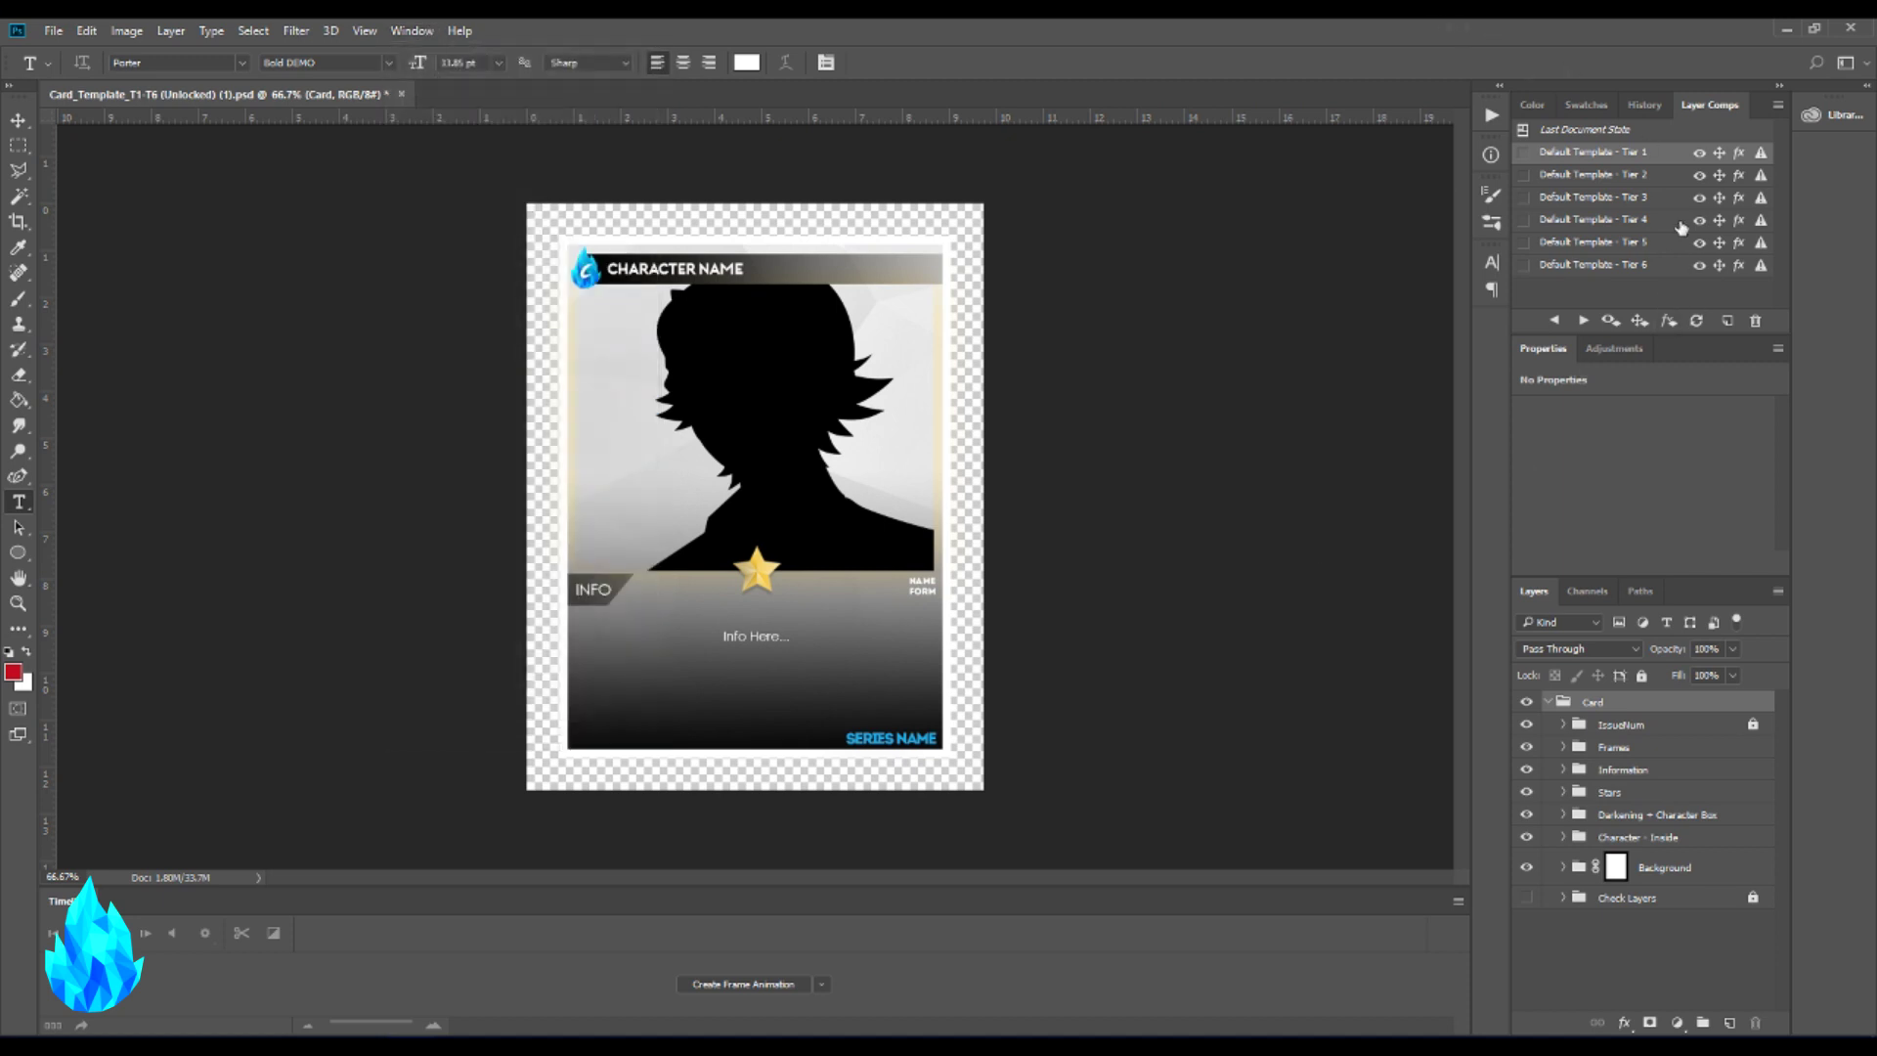
click(1517, 223)
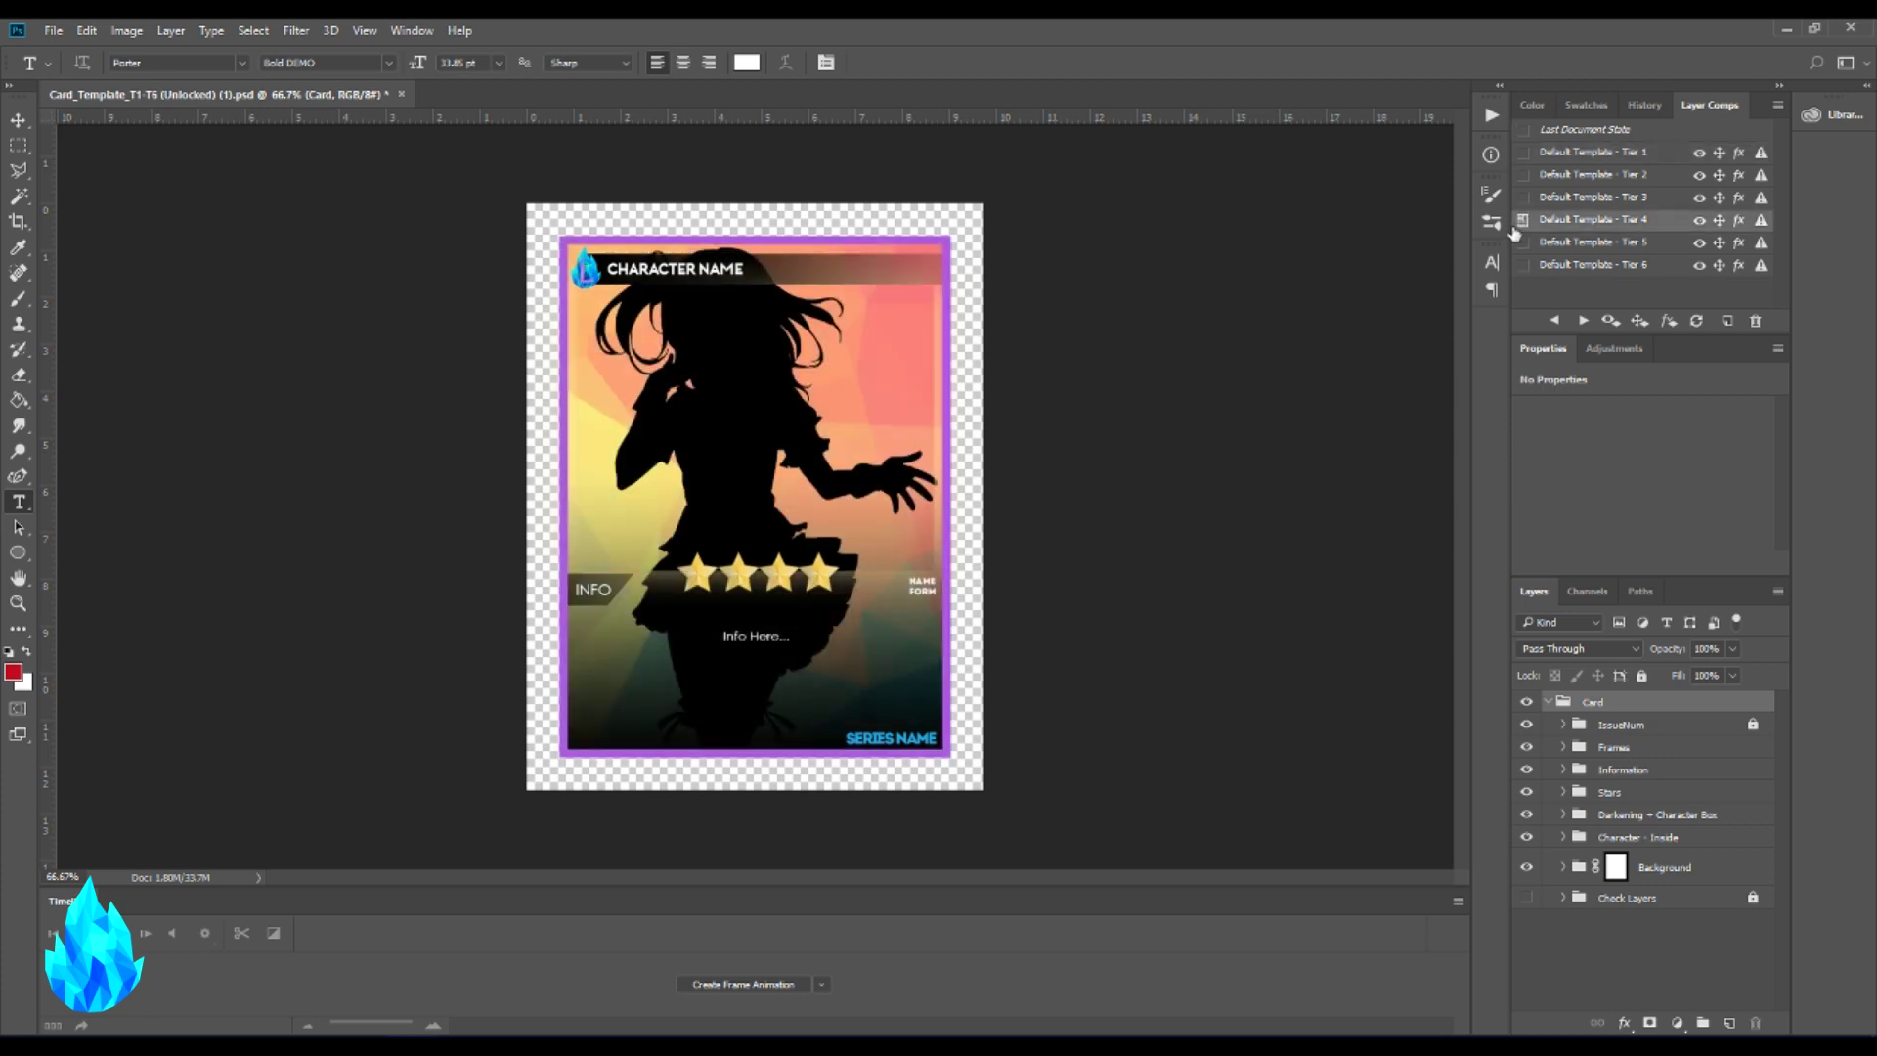
click(1522, 152)
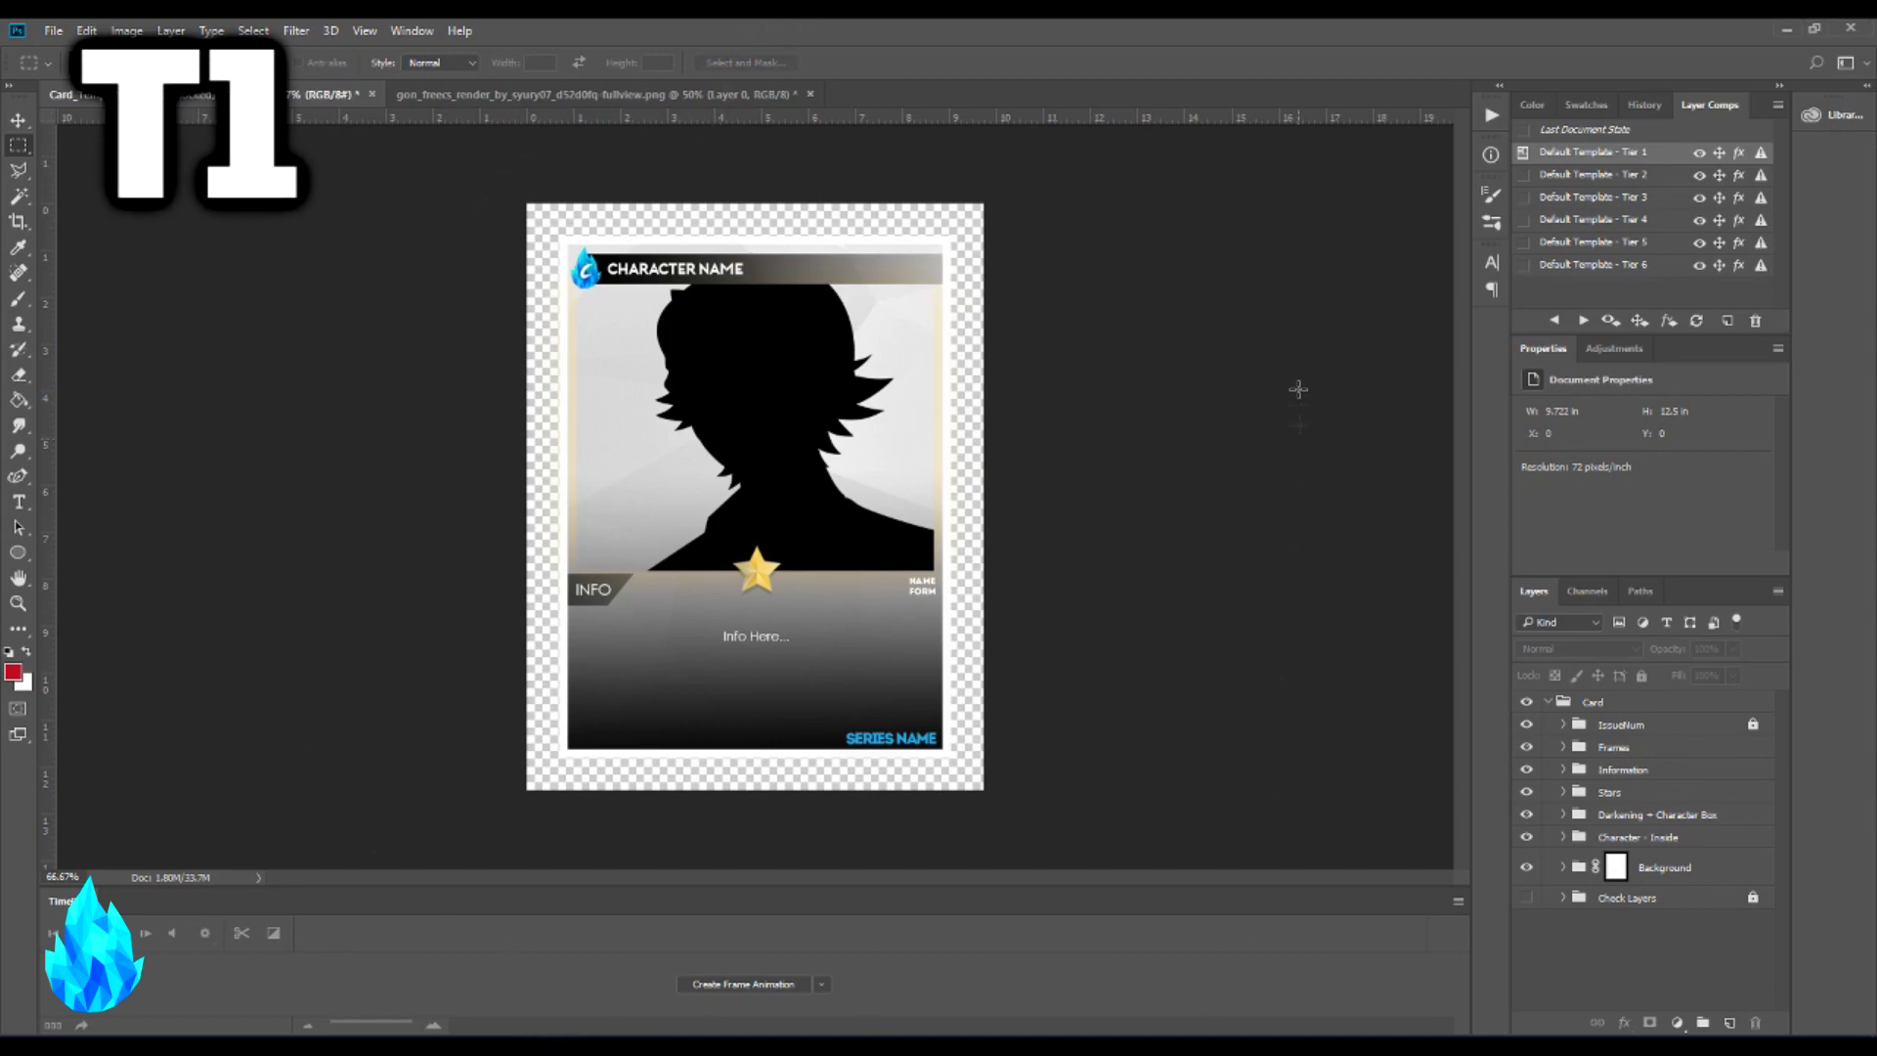
- Copy the Gon render from its own document and paste it above the Character - T1-T3 layer in the card template
click(616, 95)
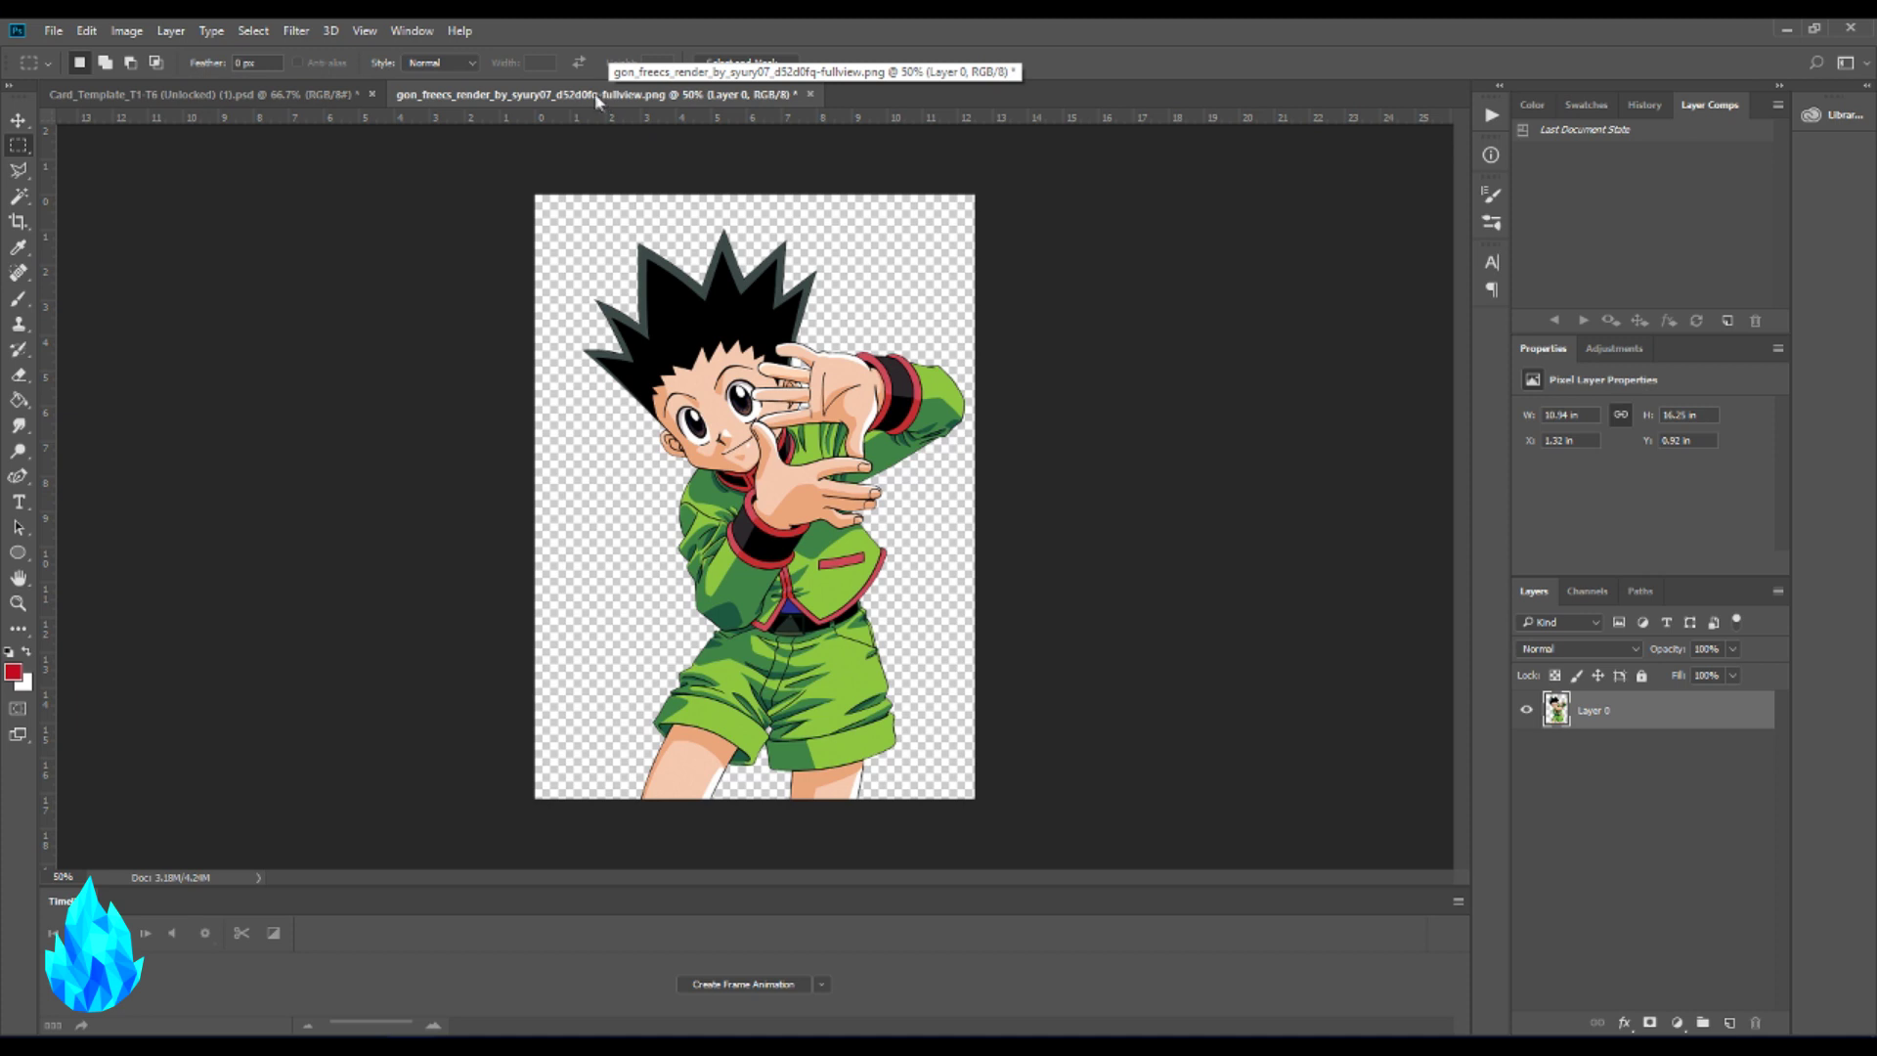
click(211, 90)
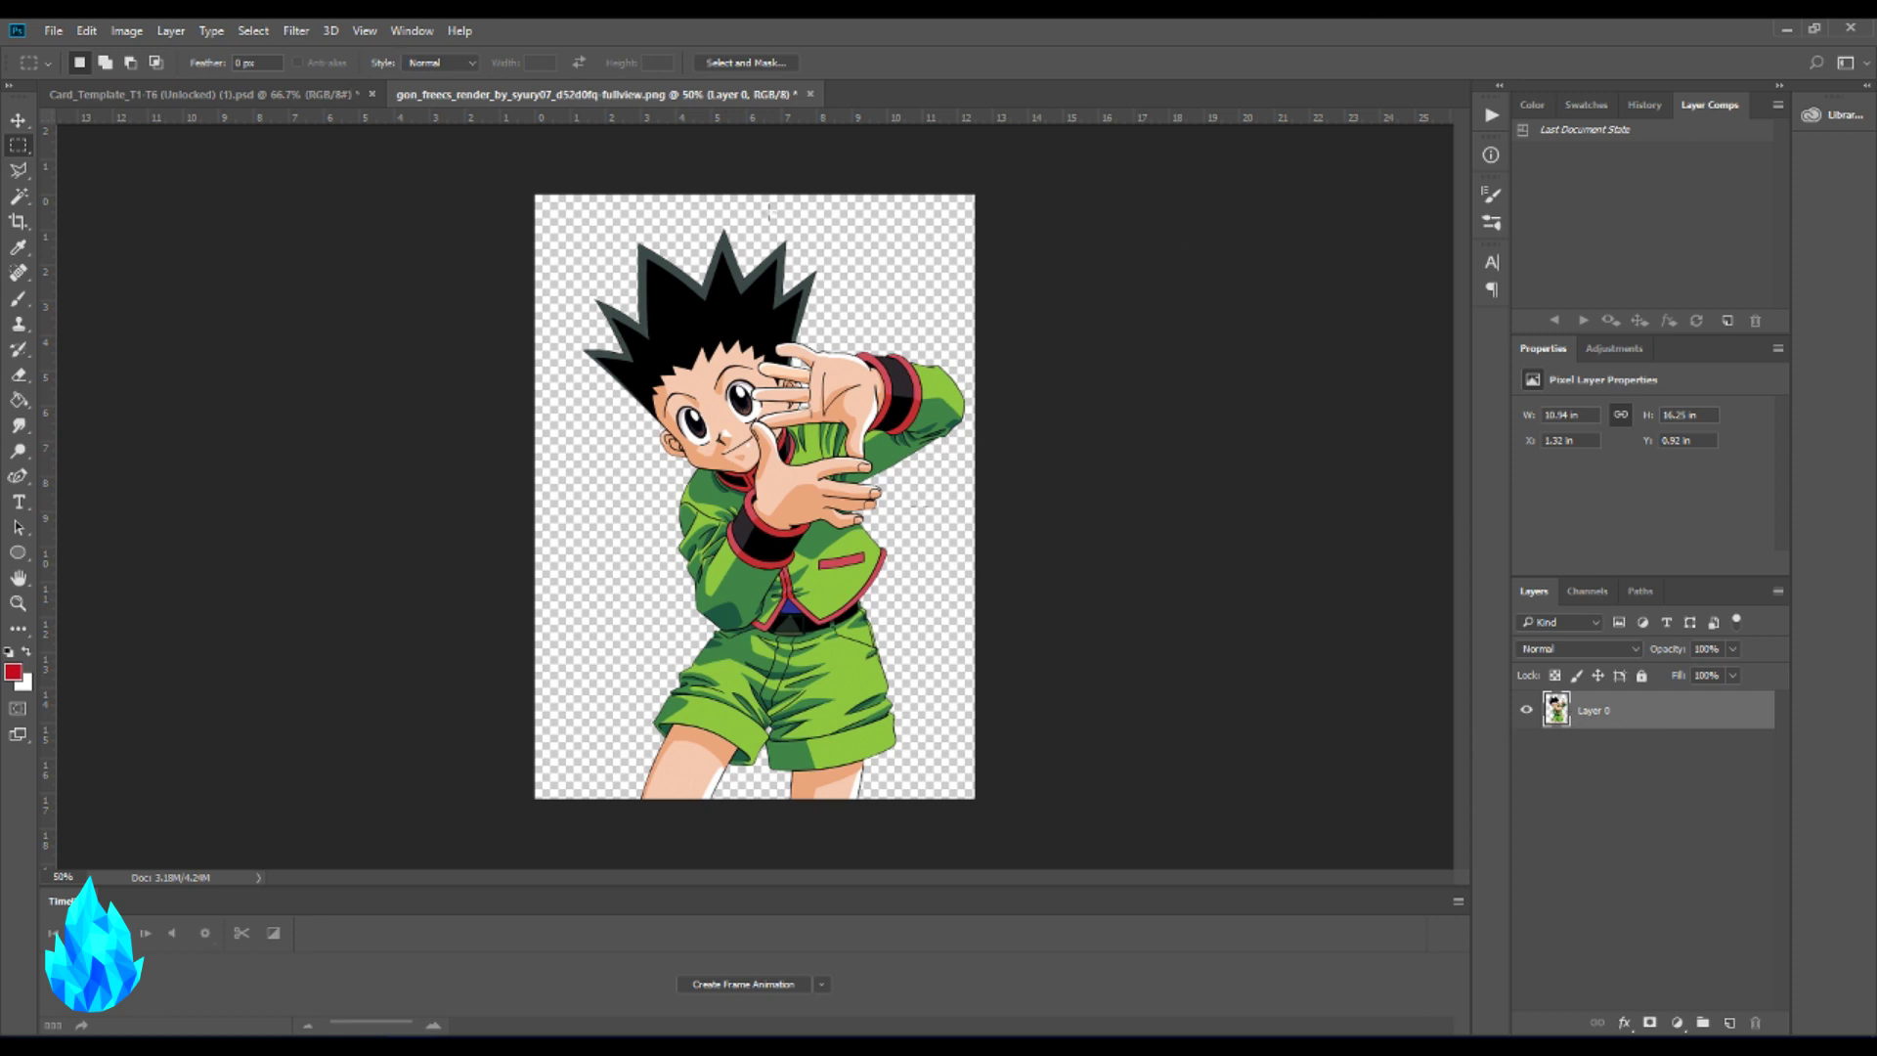
click(273, 94)
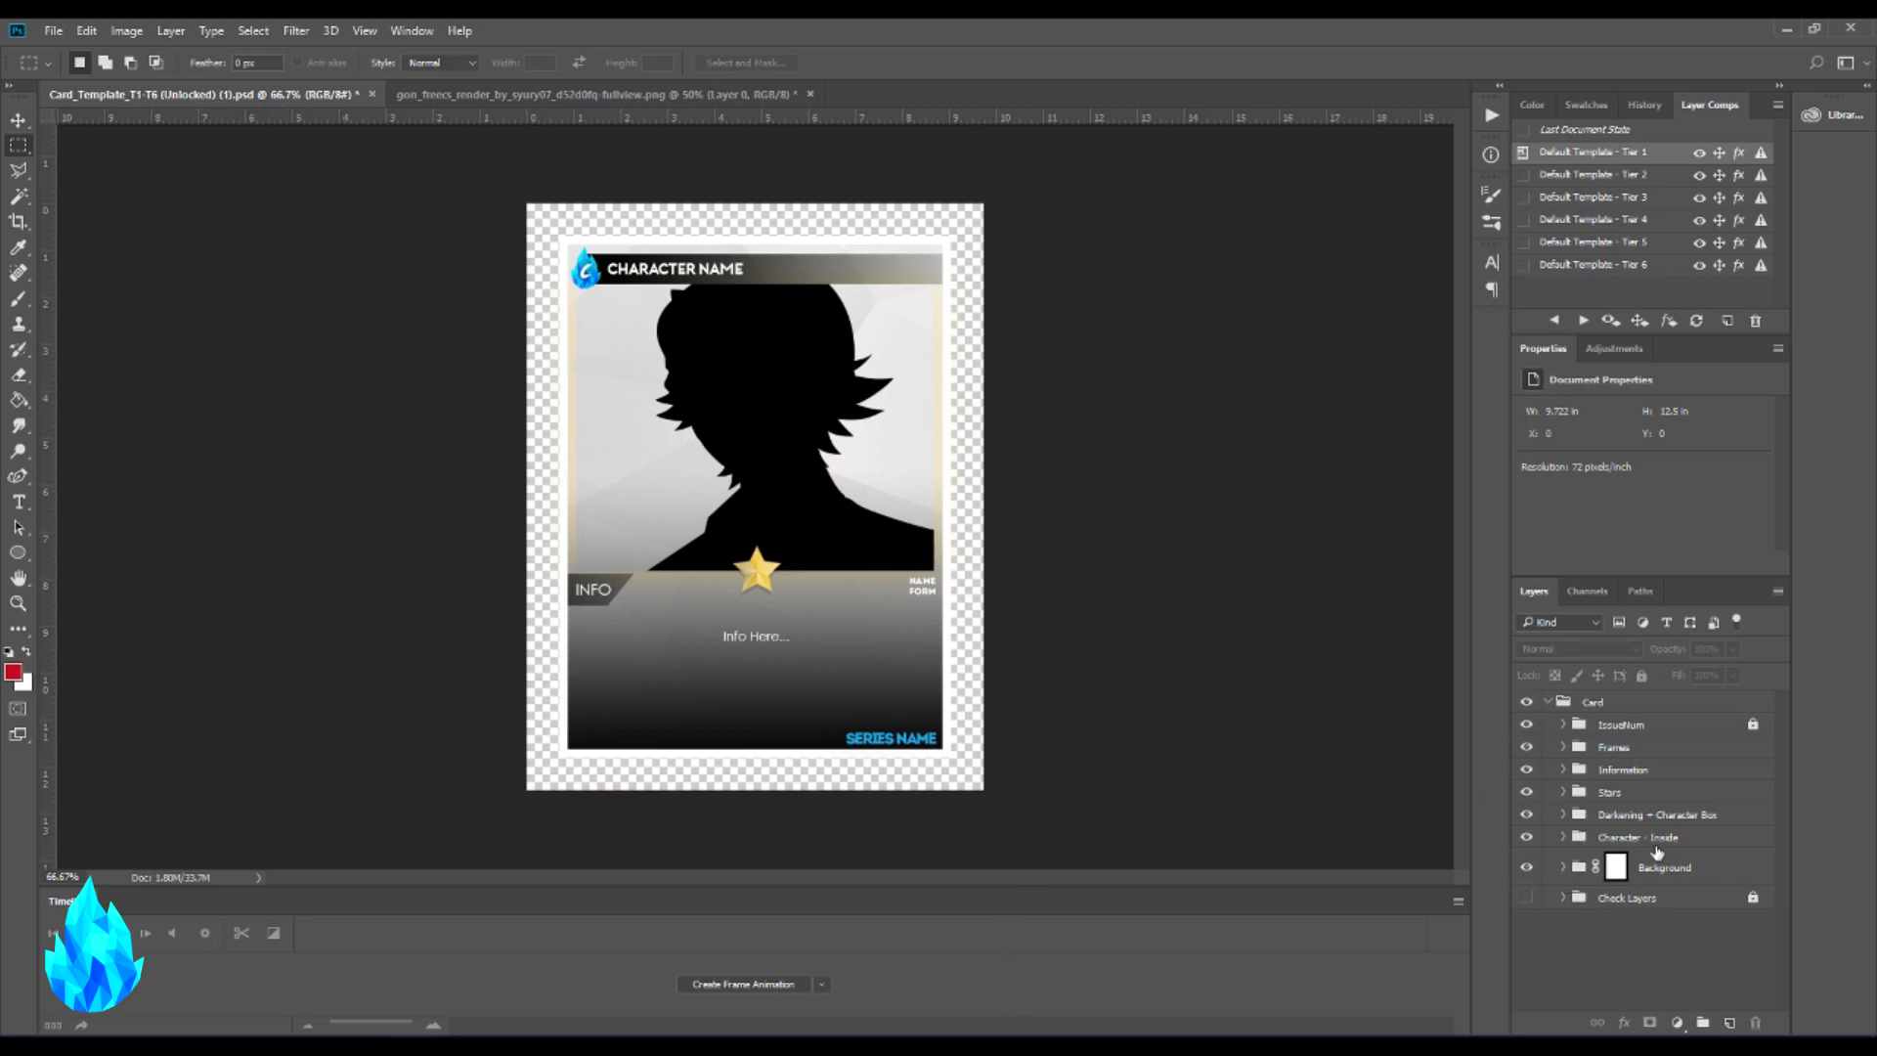
click(1564, 837)
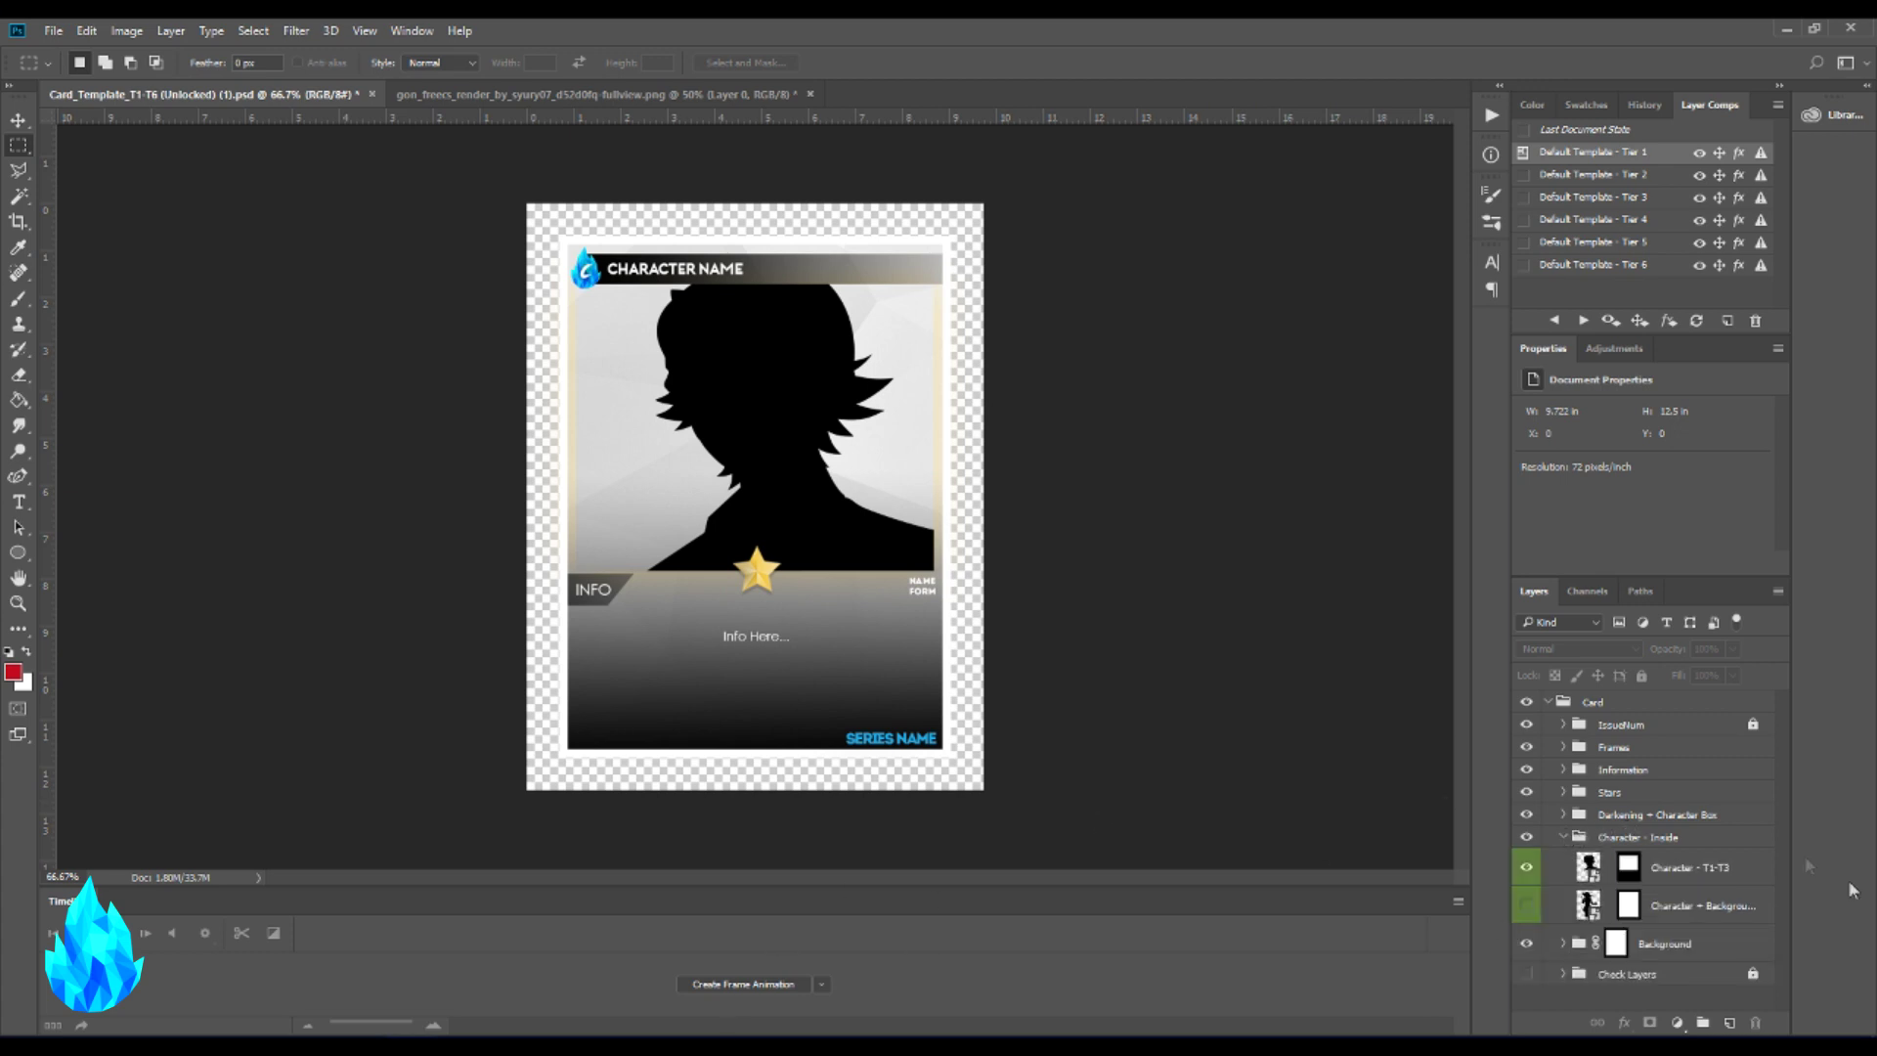
click(1637, 870)
click(1708, 883)
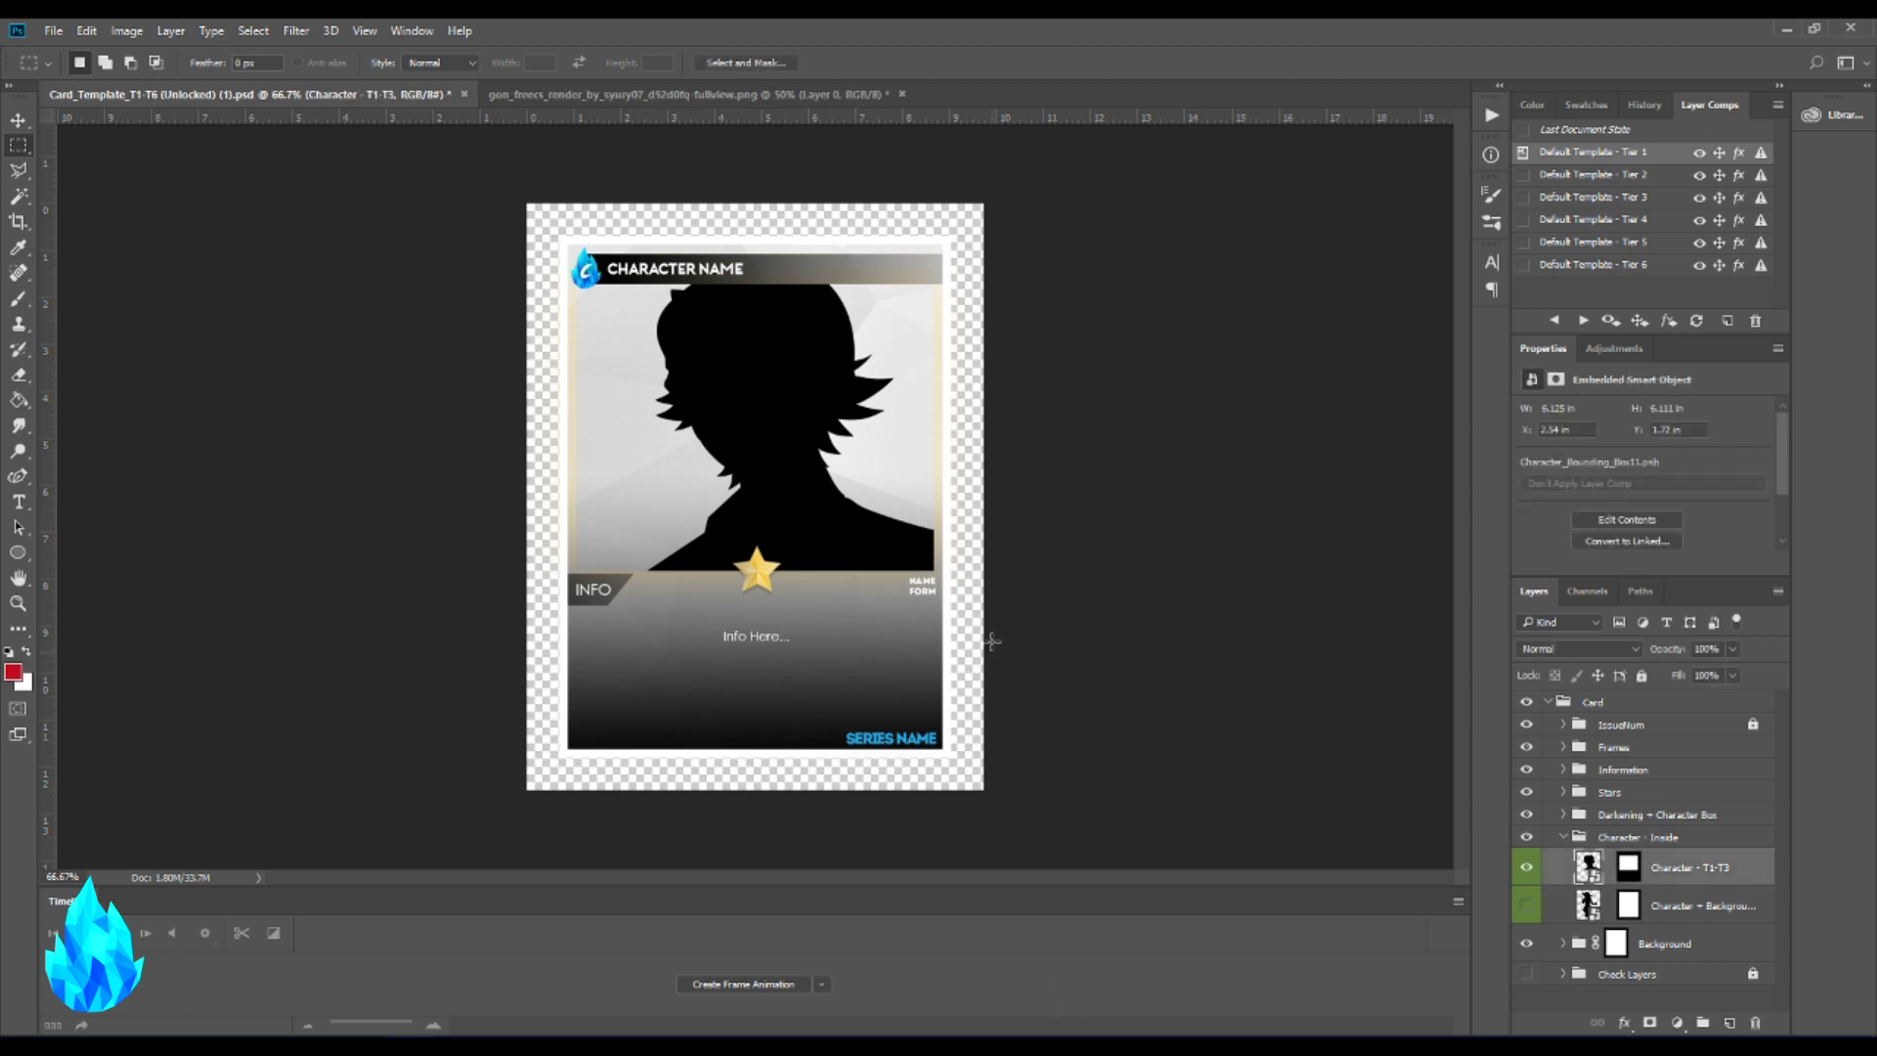
key(ctrl+v)
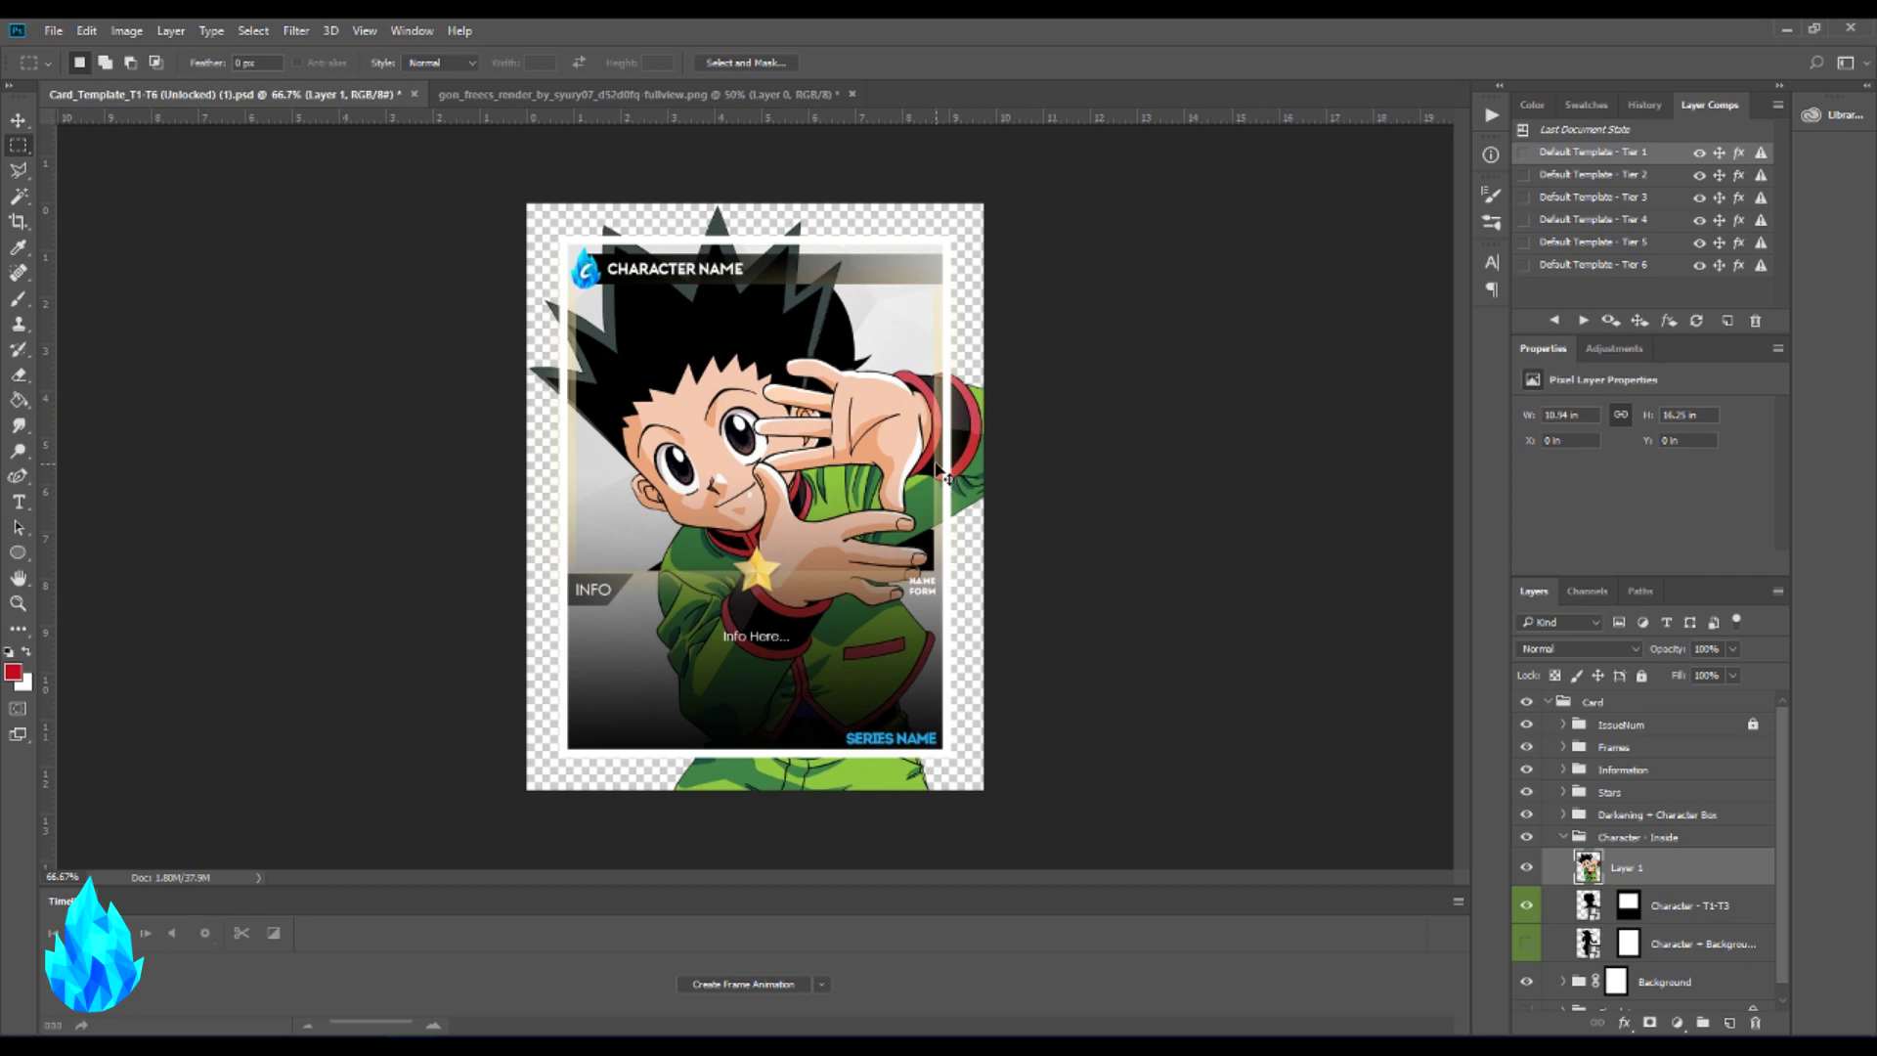
- Scale the pasted character proportionally to about 61% and position it centrally beneath the character name bar
key(ctrl+t)
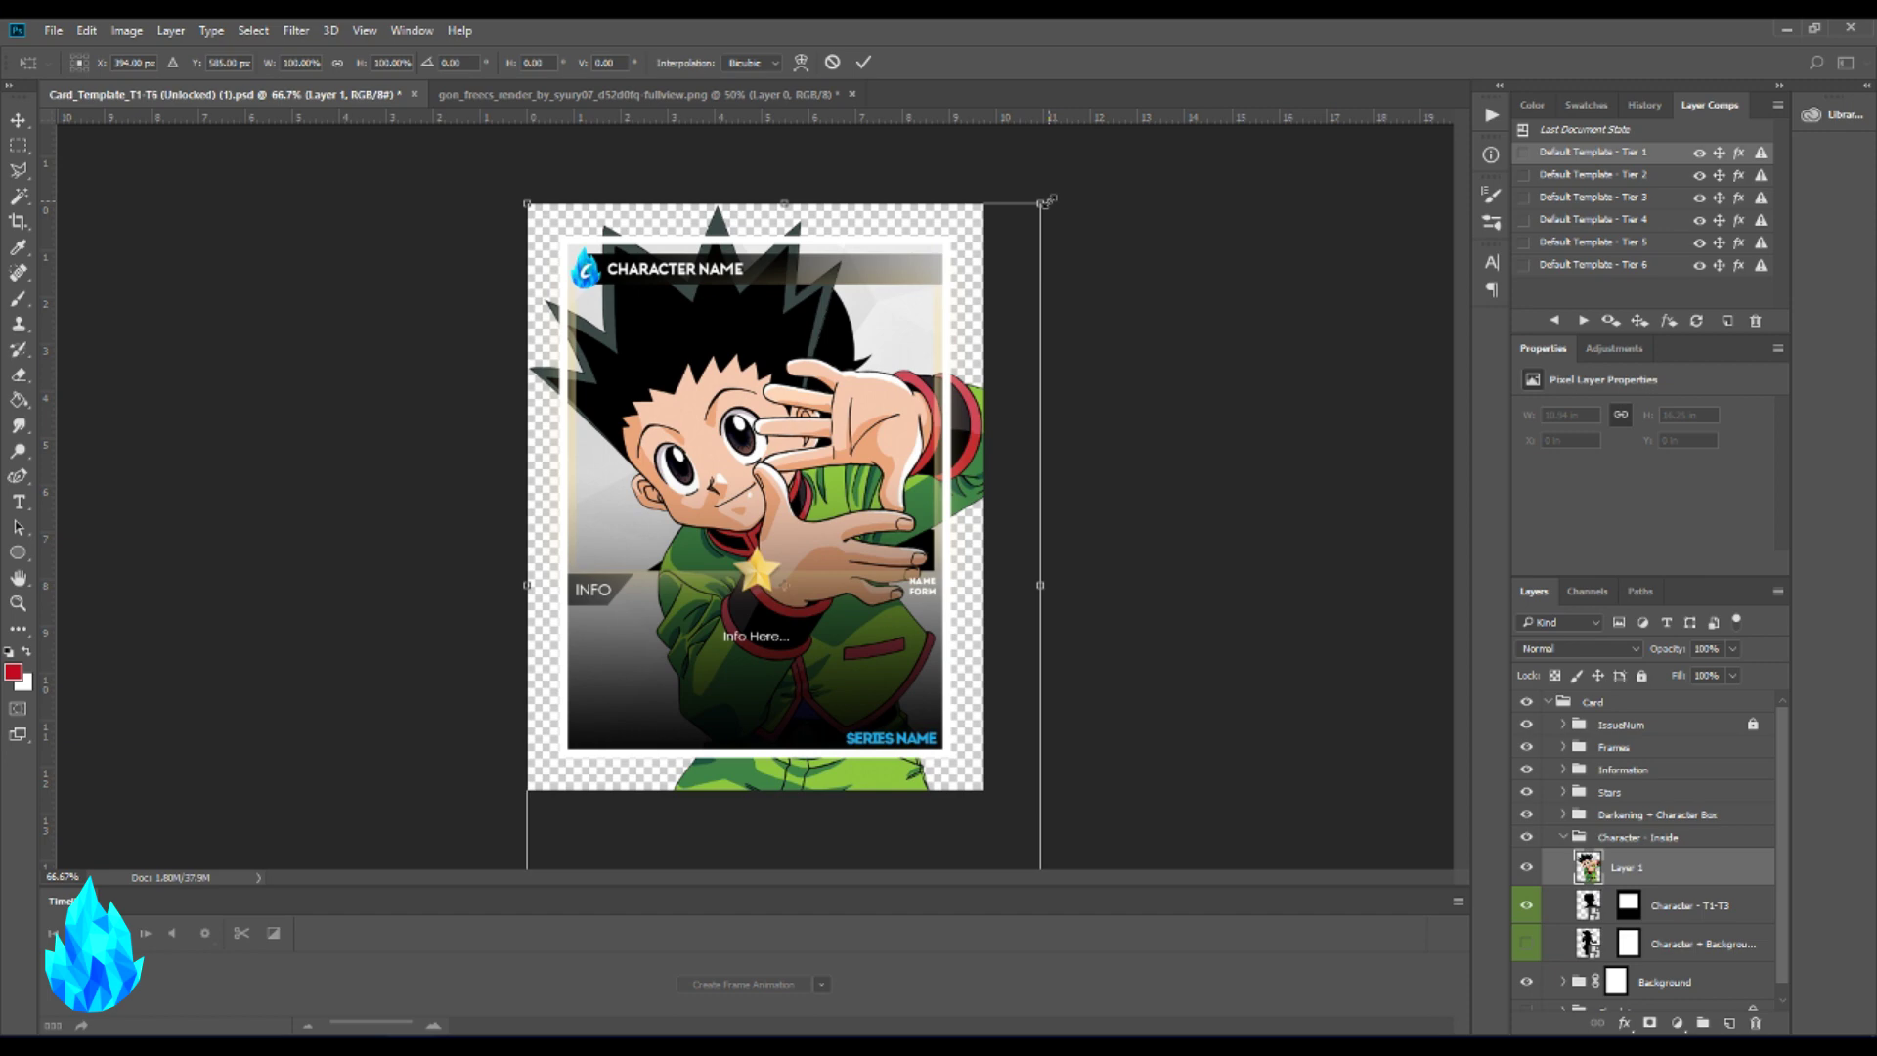
mouse_move(1044, 202)
mouse_down()
mouse_move(851, 207)
mouse_move(959, 256)
mouse_move(976, 220)
mouse_move(1042, 213)
mouse_up()
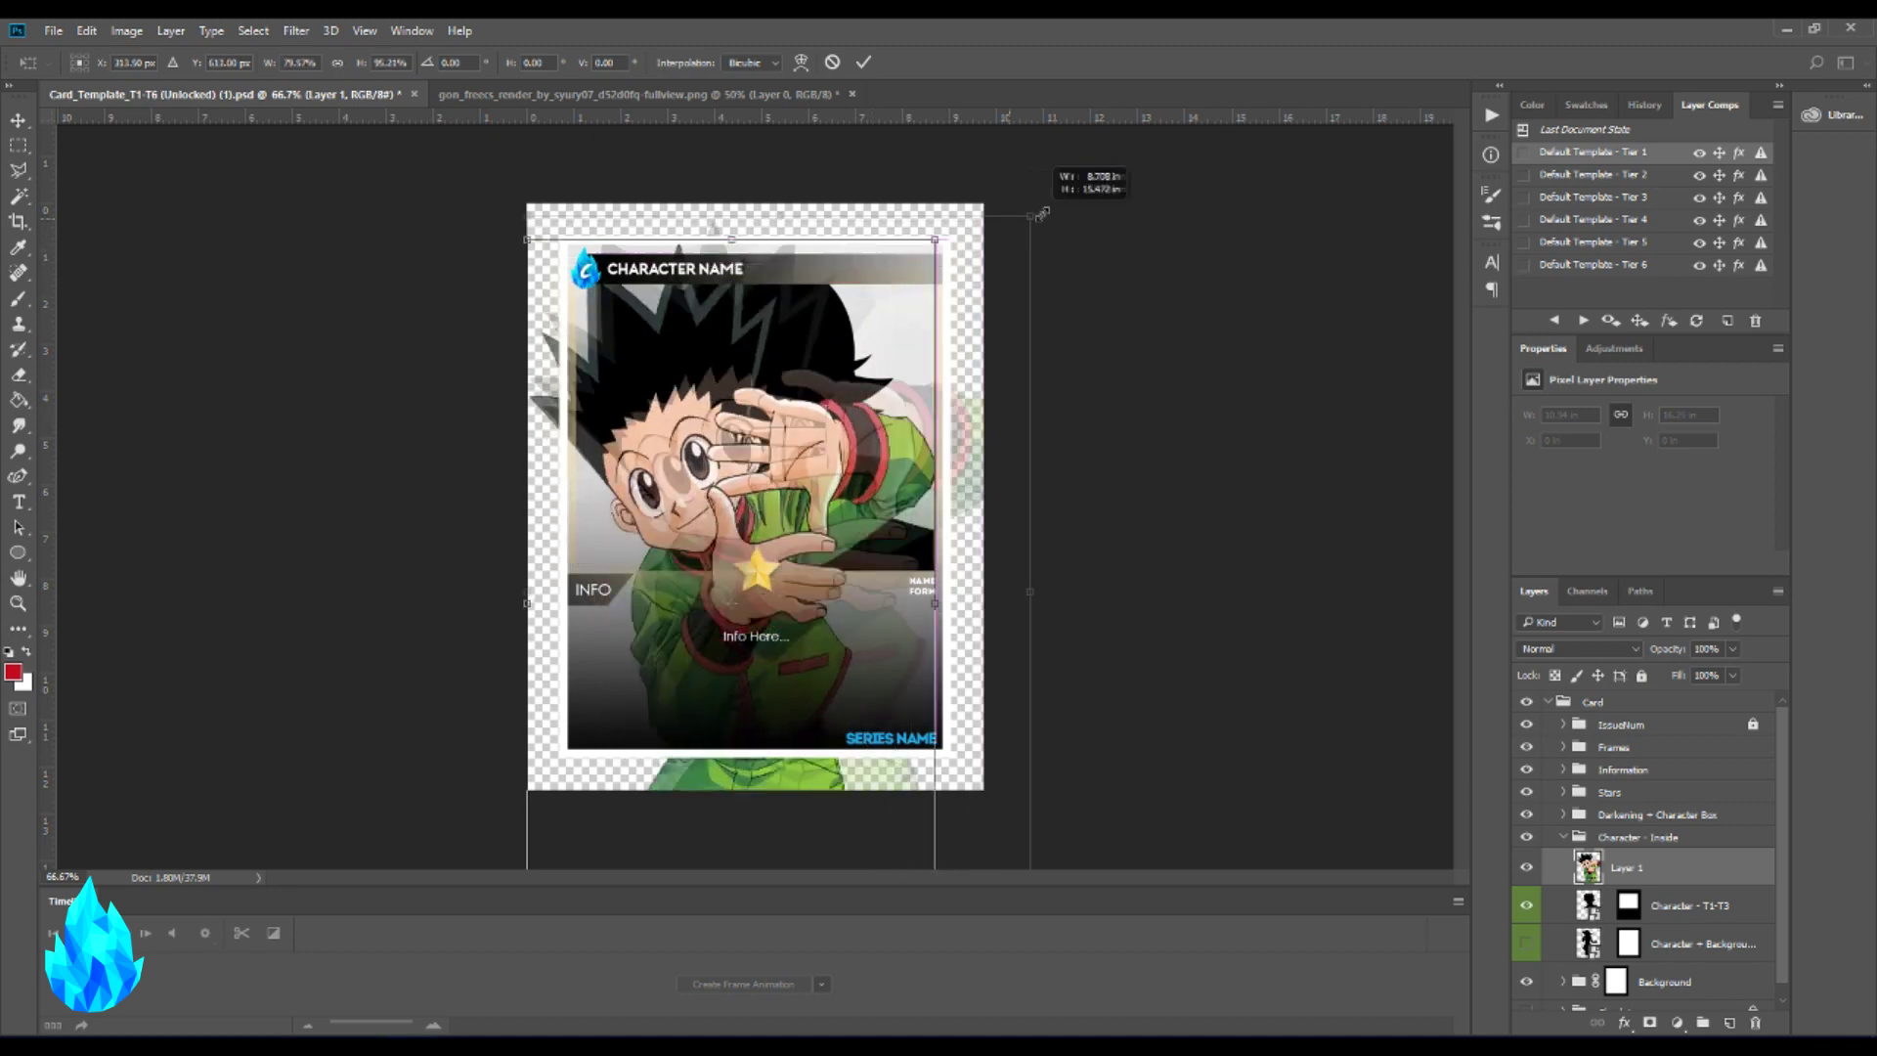
click(863, 62)
key(ctrl+t)
drag(1045, 207, 826, 357)
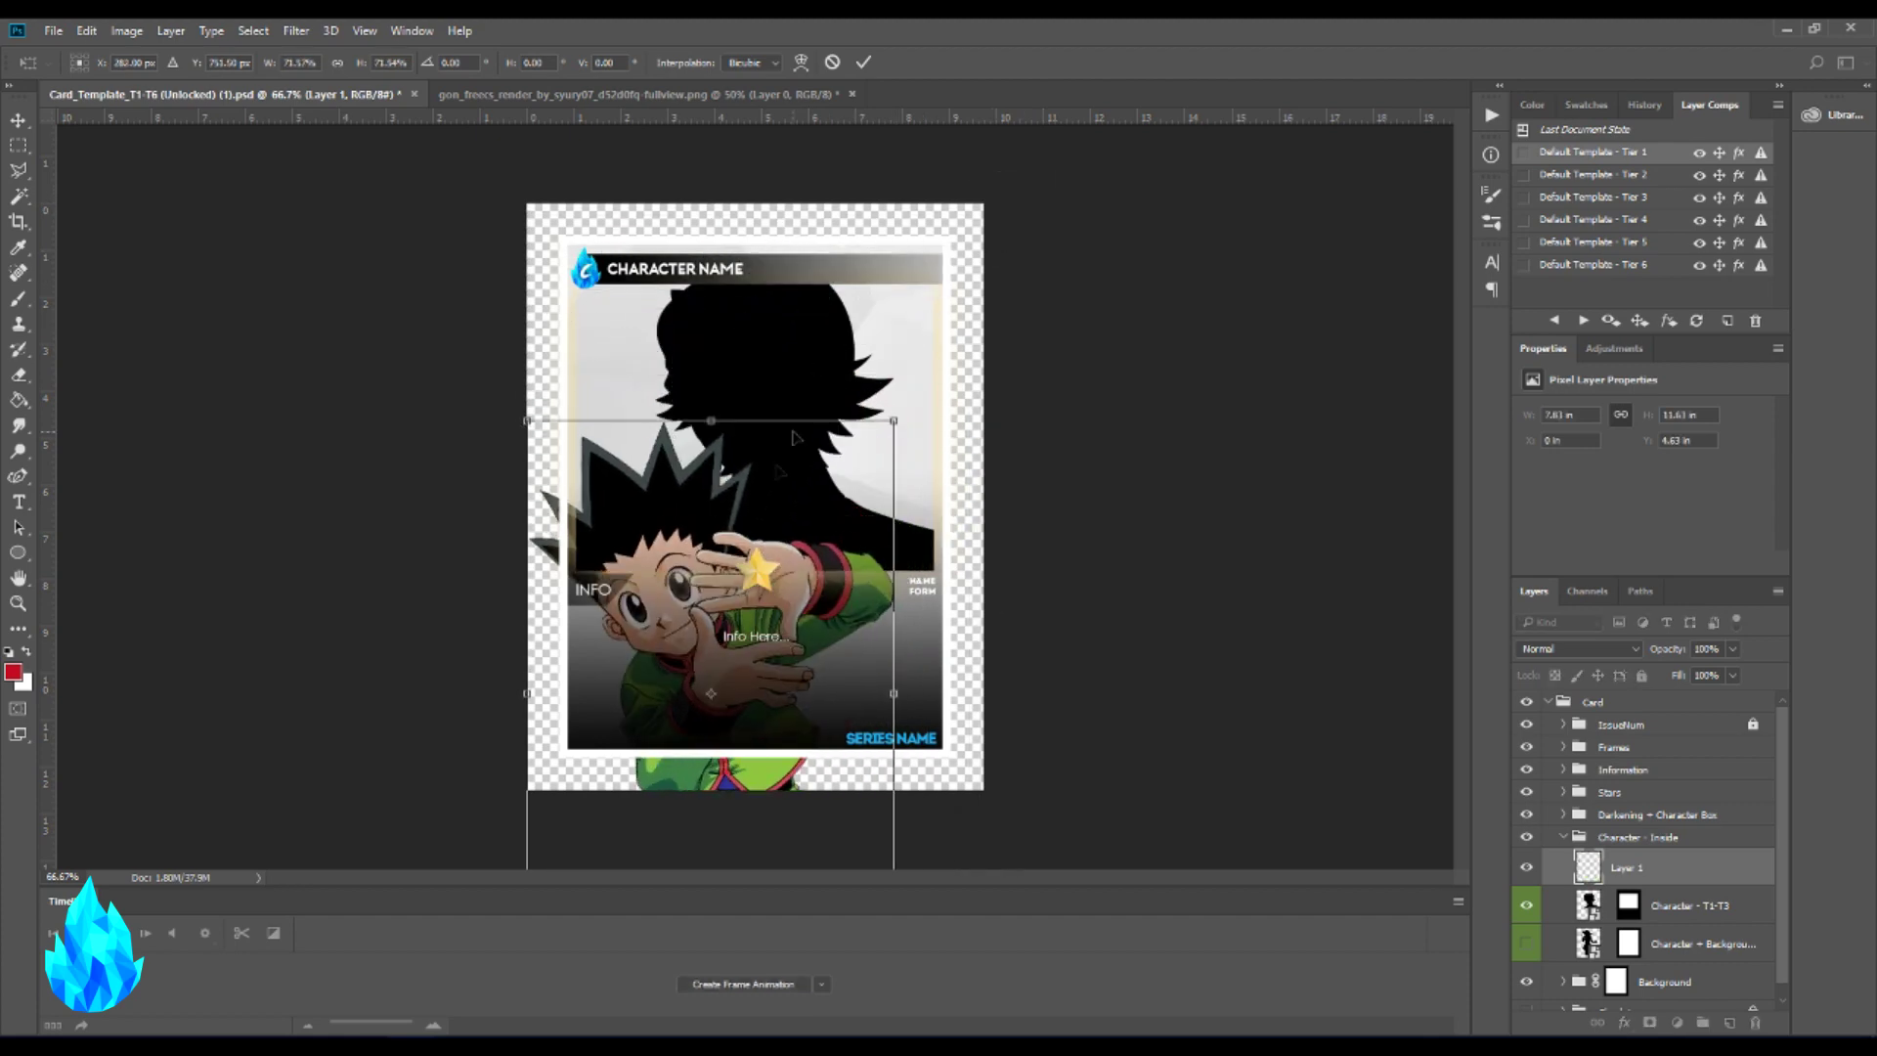
drag(717, 524, 761, 369)
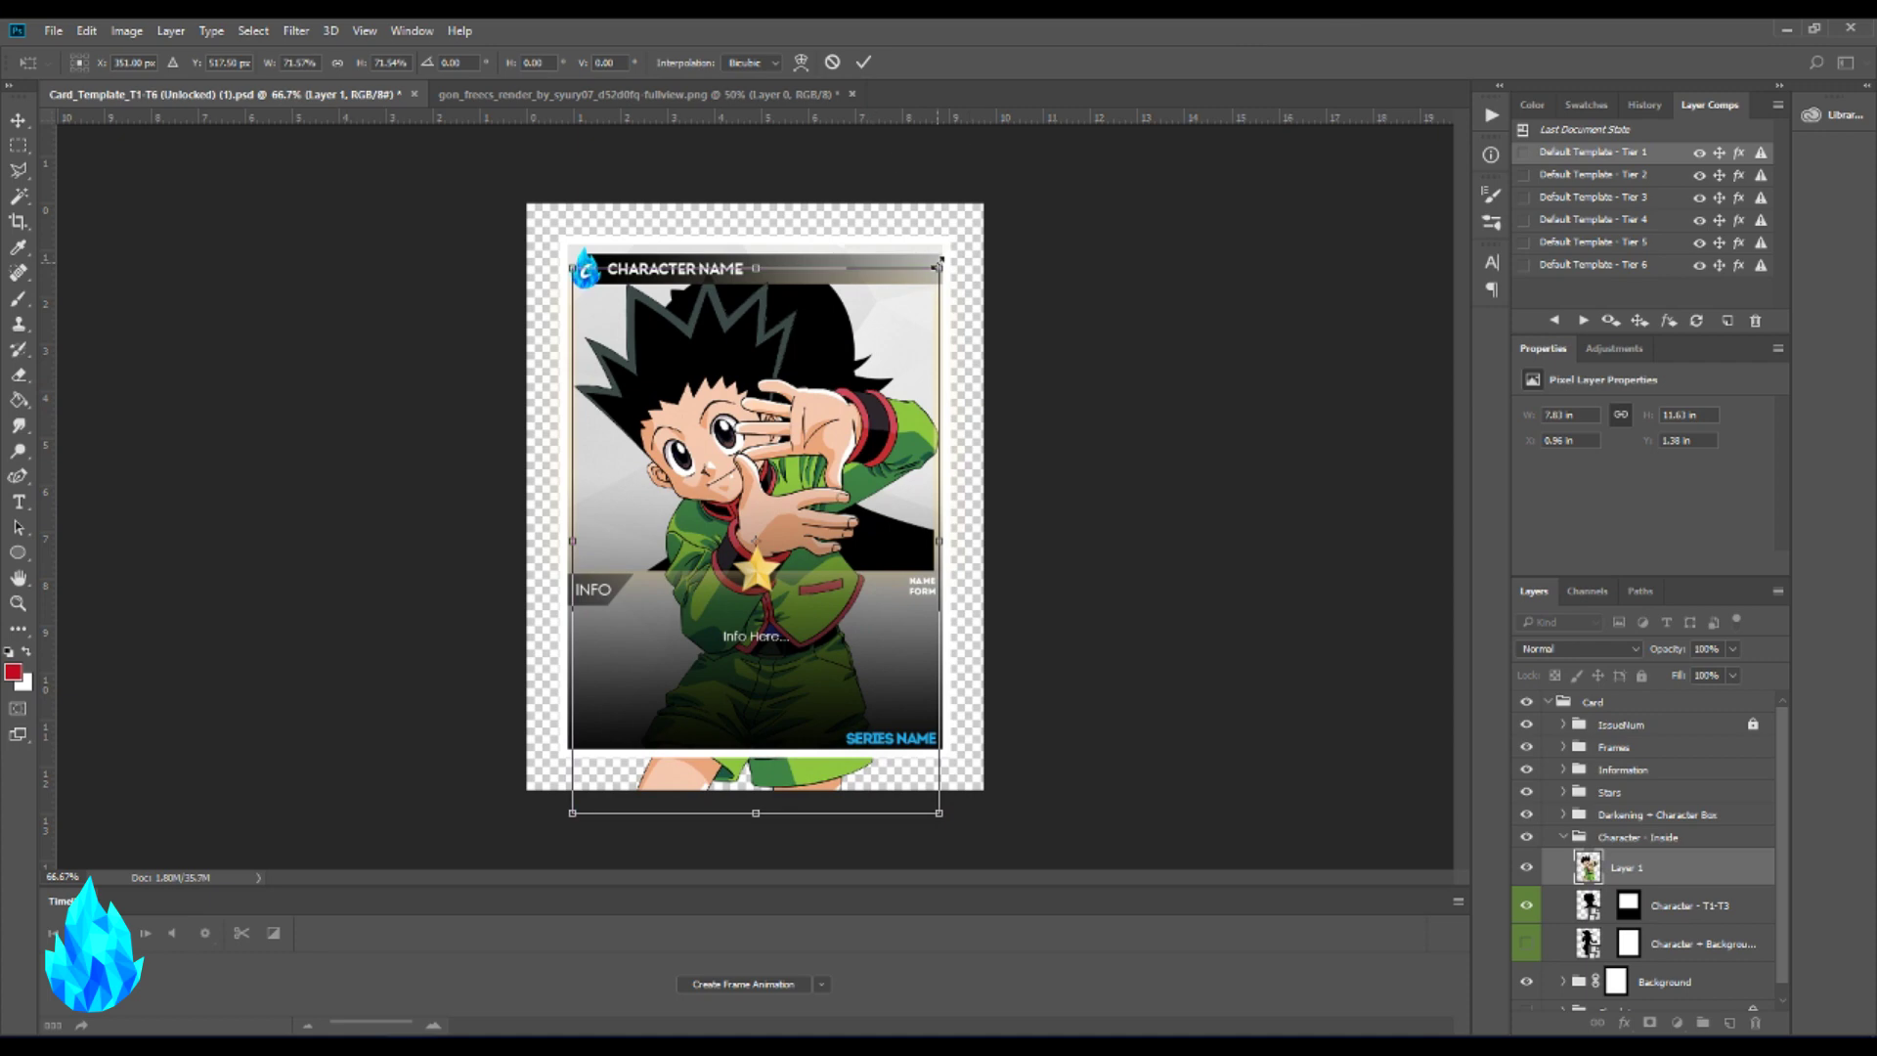
drag(936, 264, 908, 318)
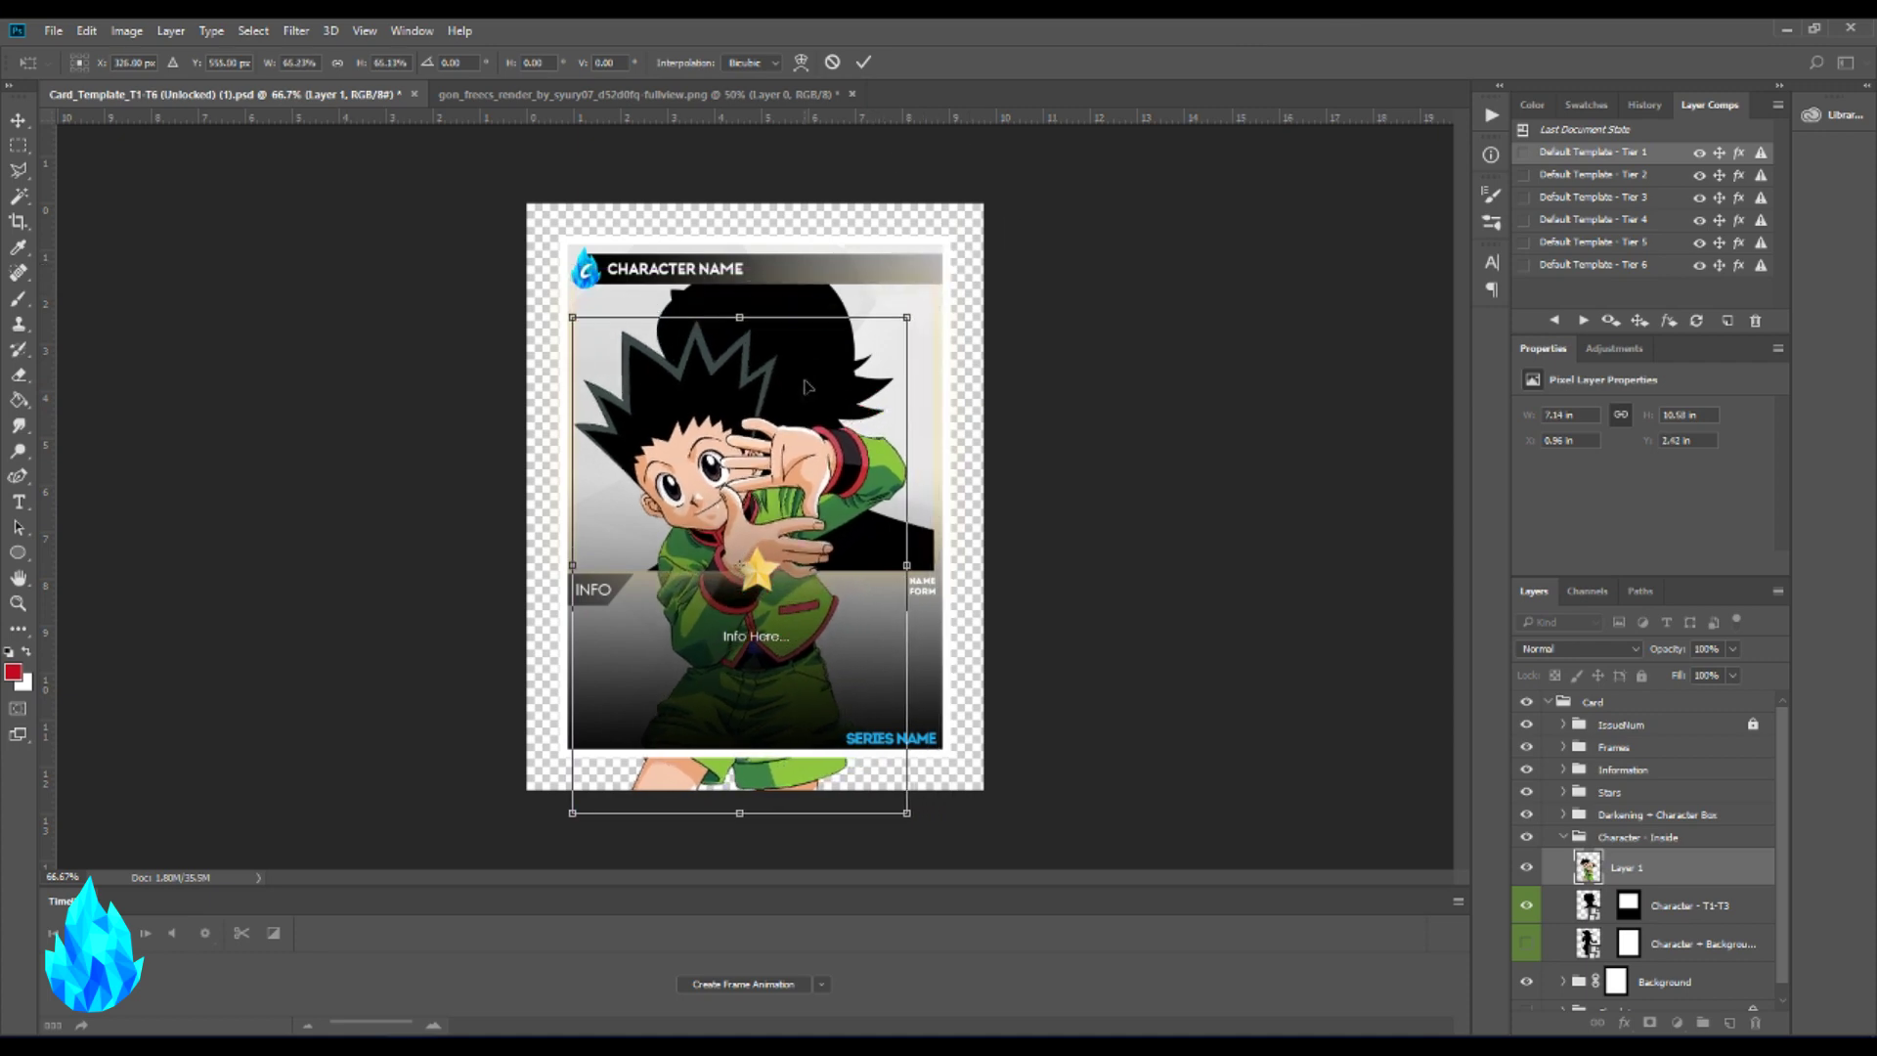
drag(805, 446, 820, 398)
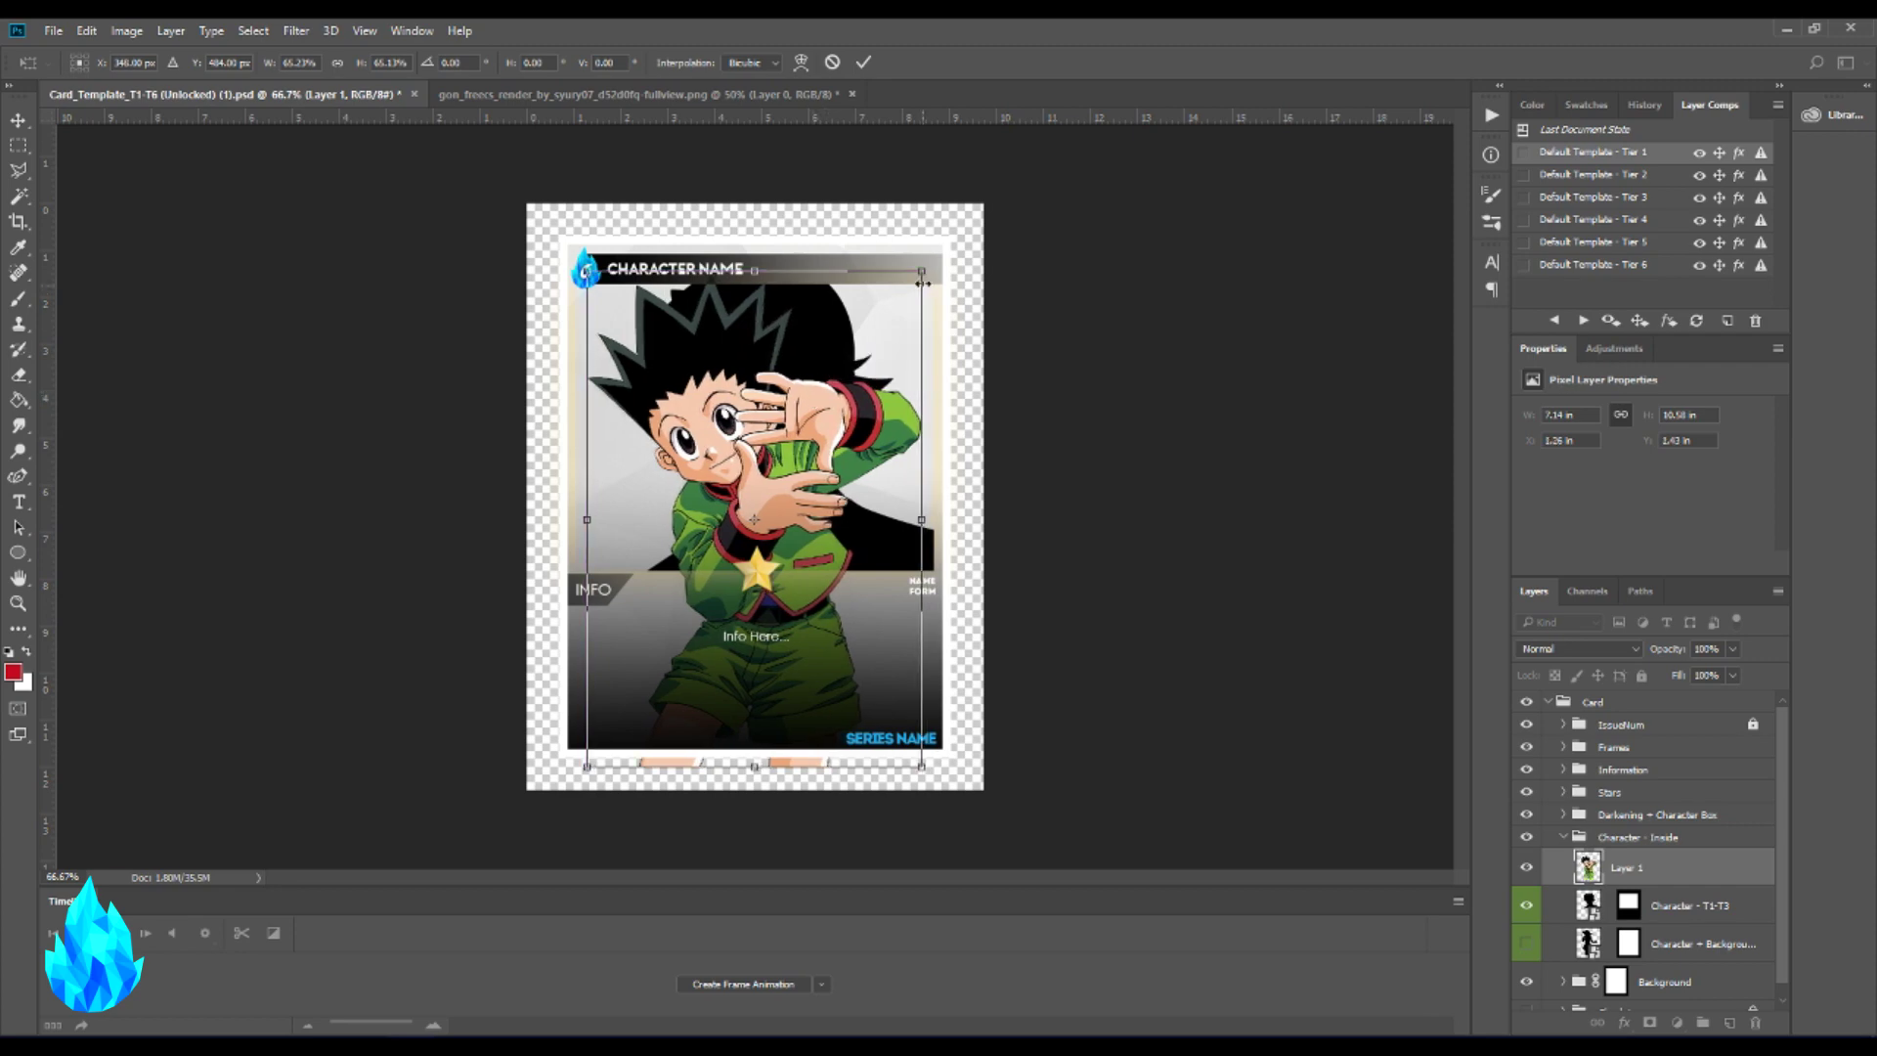
drag(922, 276, 900, 293)
drag(808, 380, 819, 362)
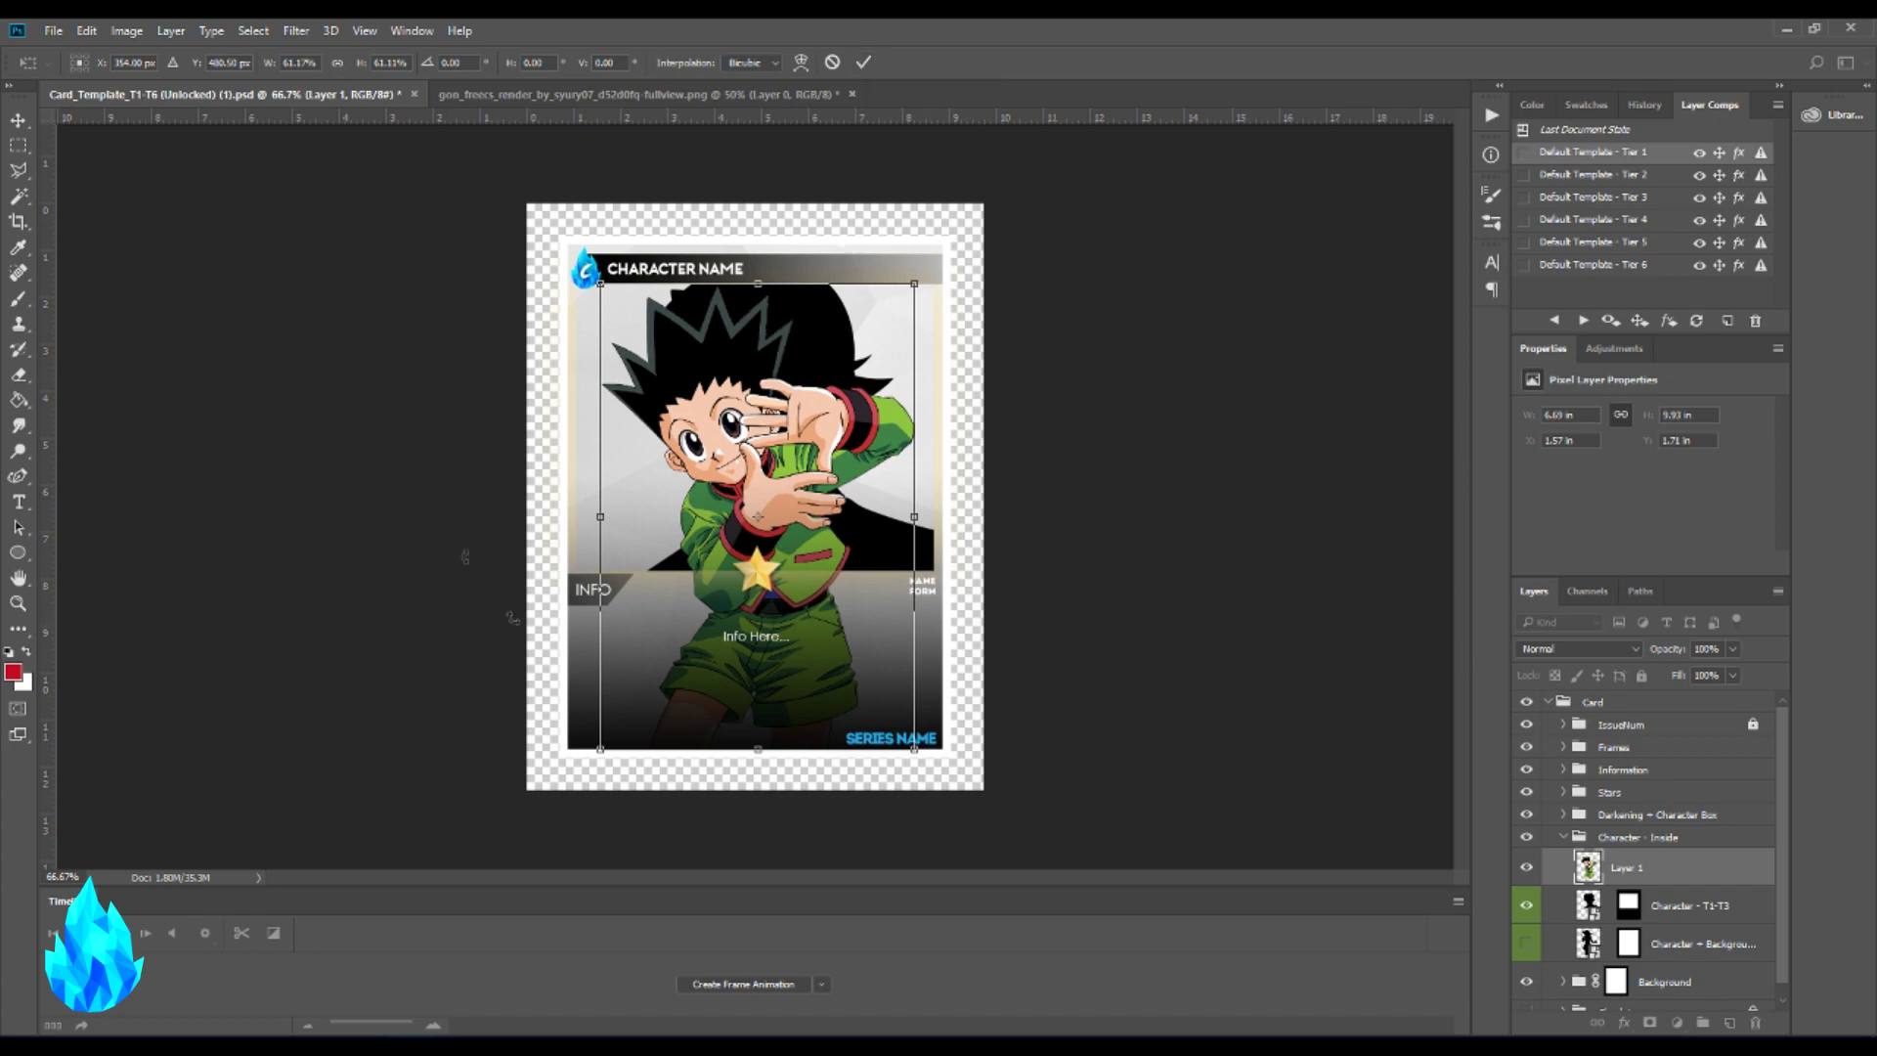
click(865, 63)
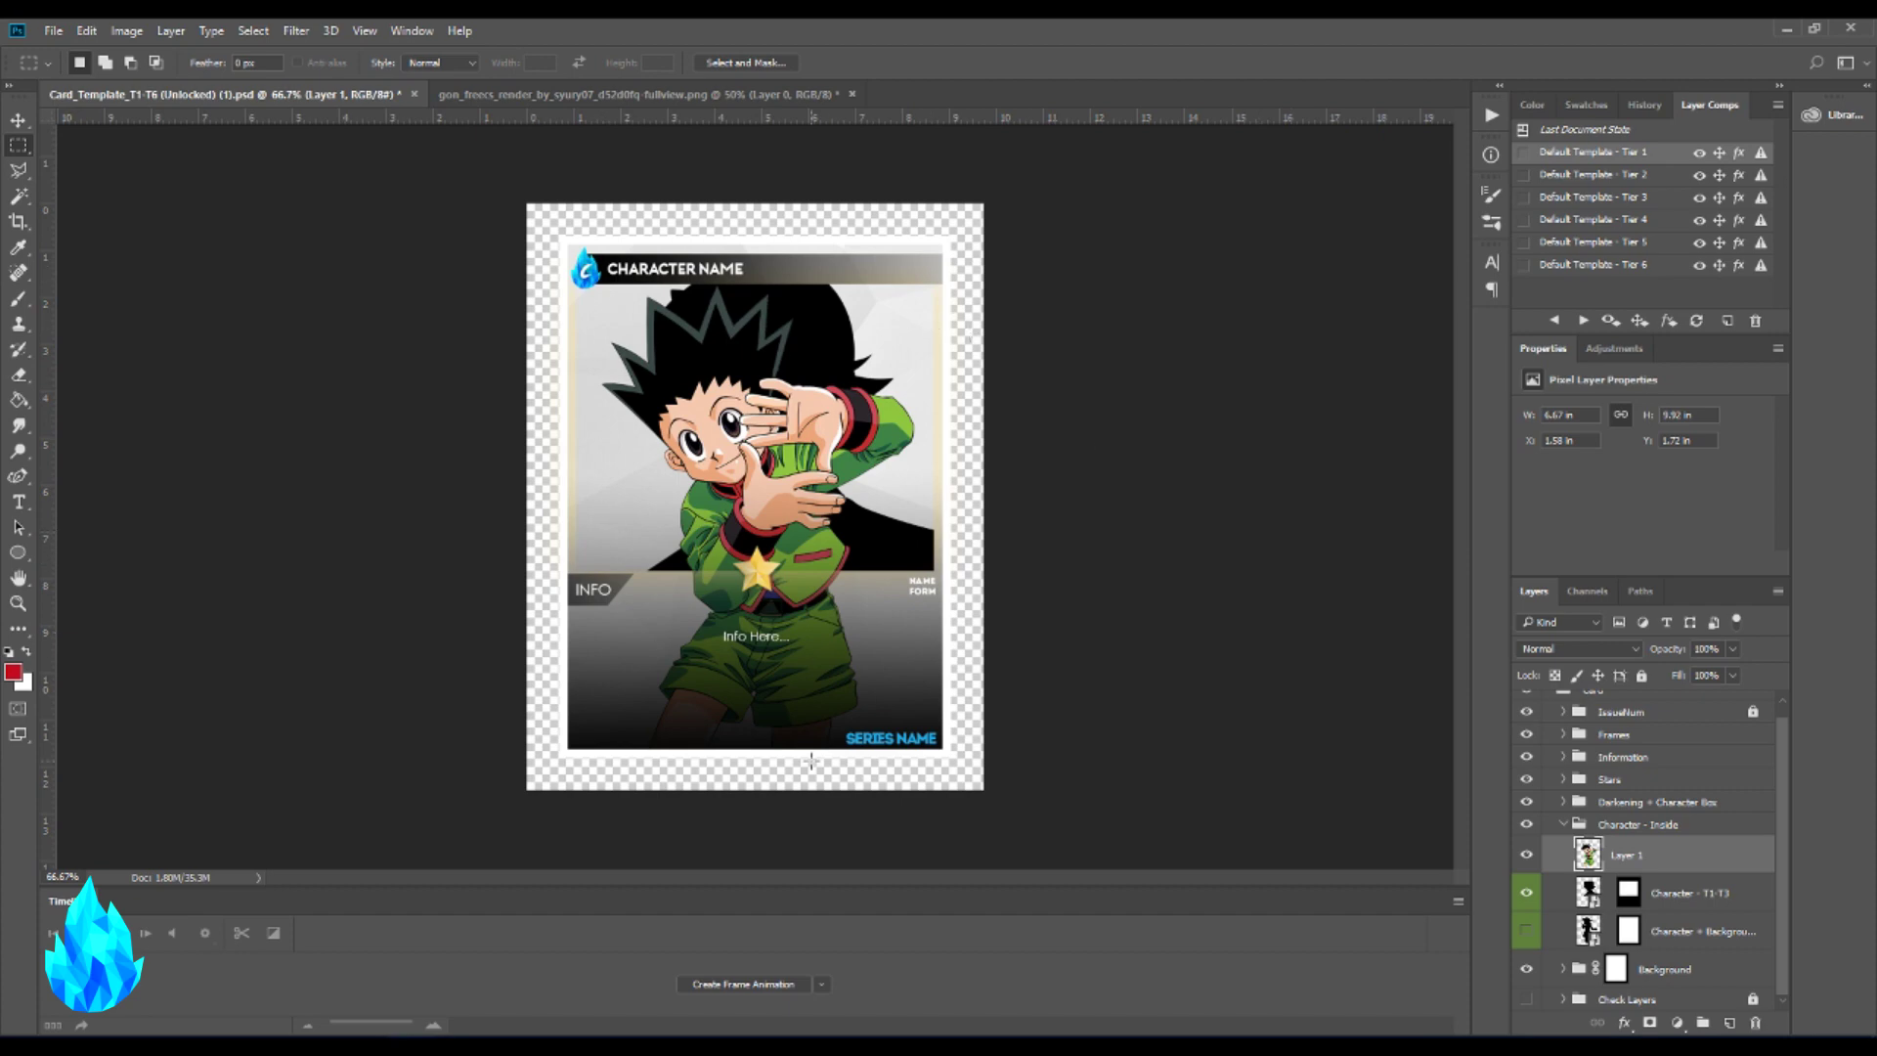
- Hide the Character - T1-T3 placeholder layer and move its layer-mask shape onto the character layer as a copy
click(1683, 898)
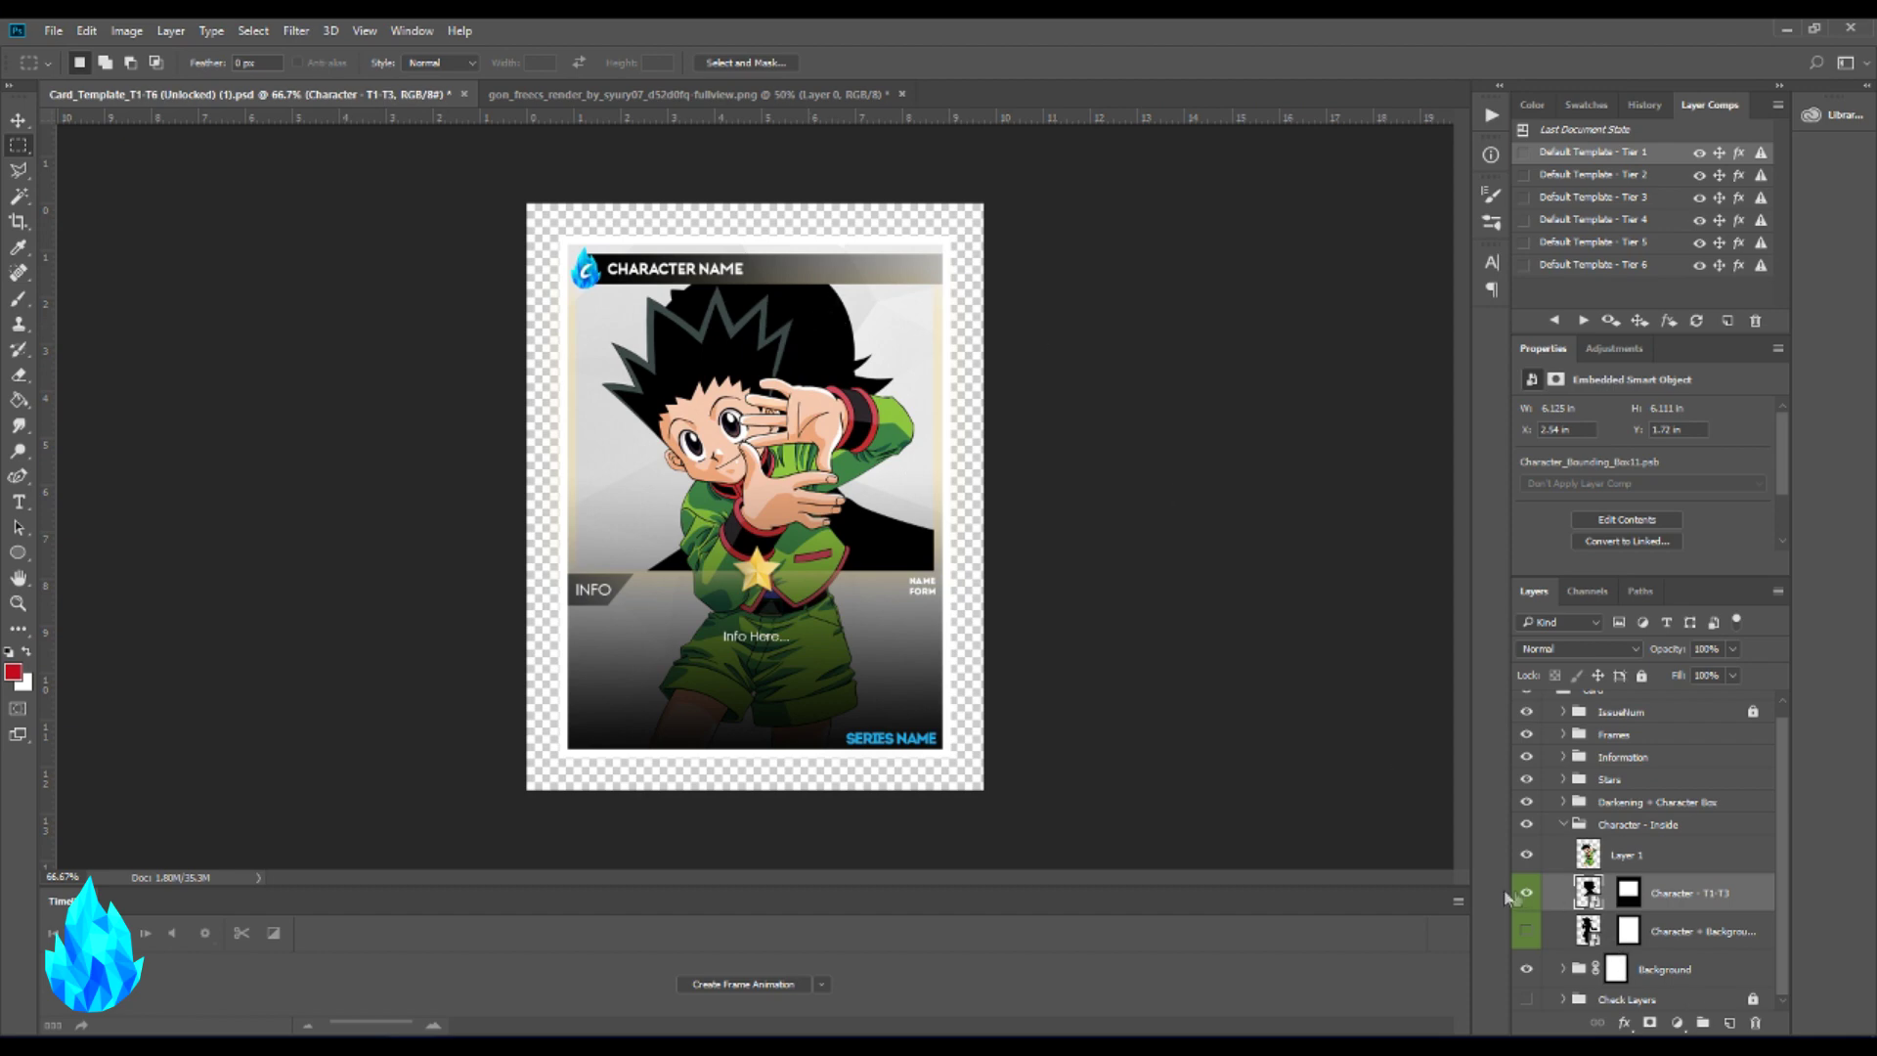
click(1529, 894)
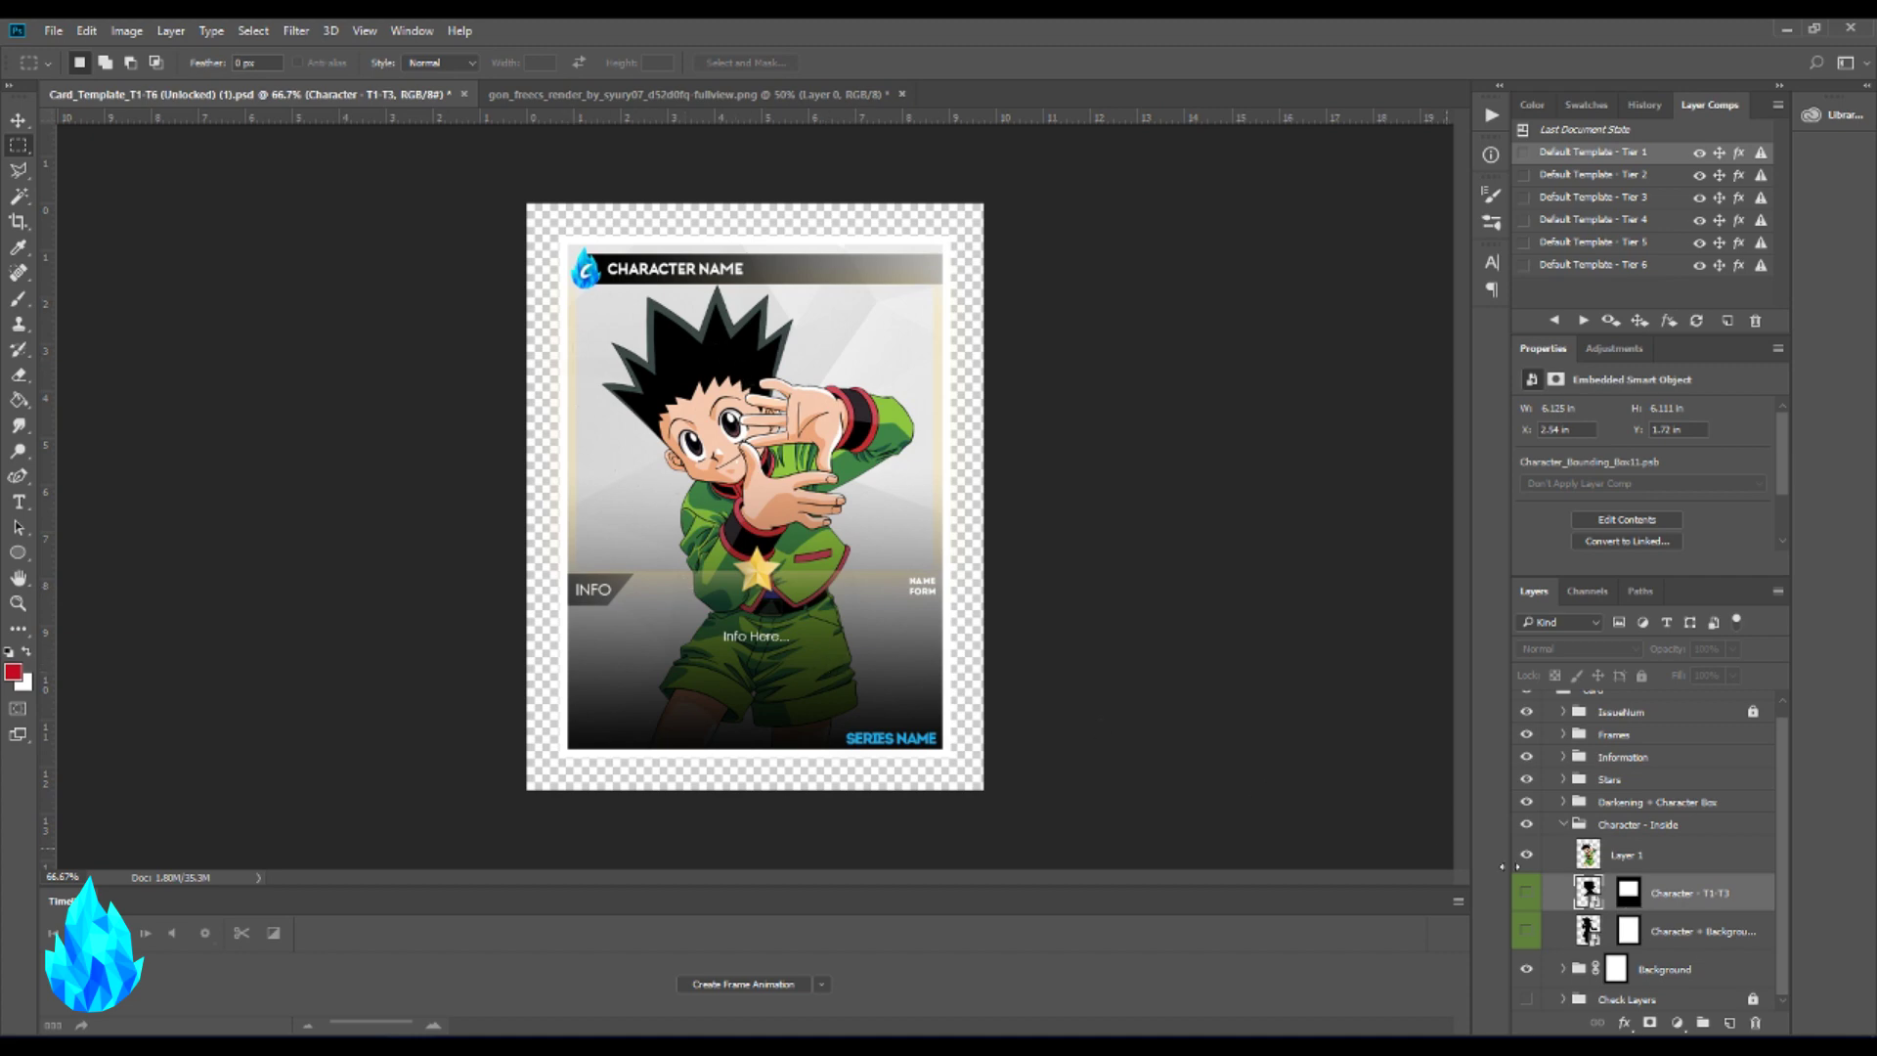
click(1629, 893)
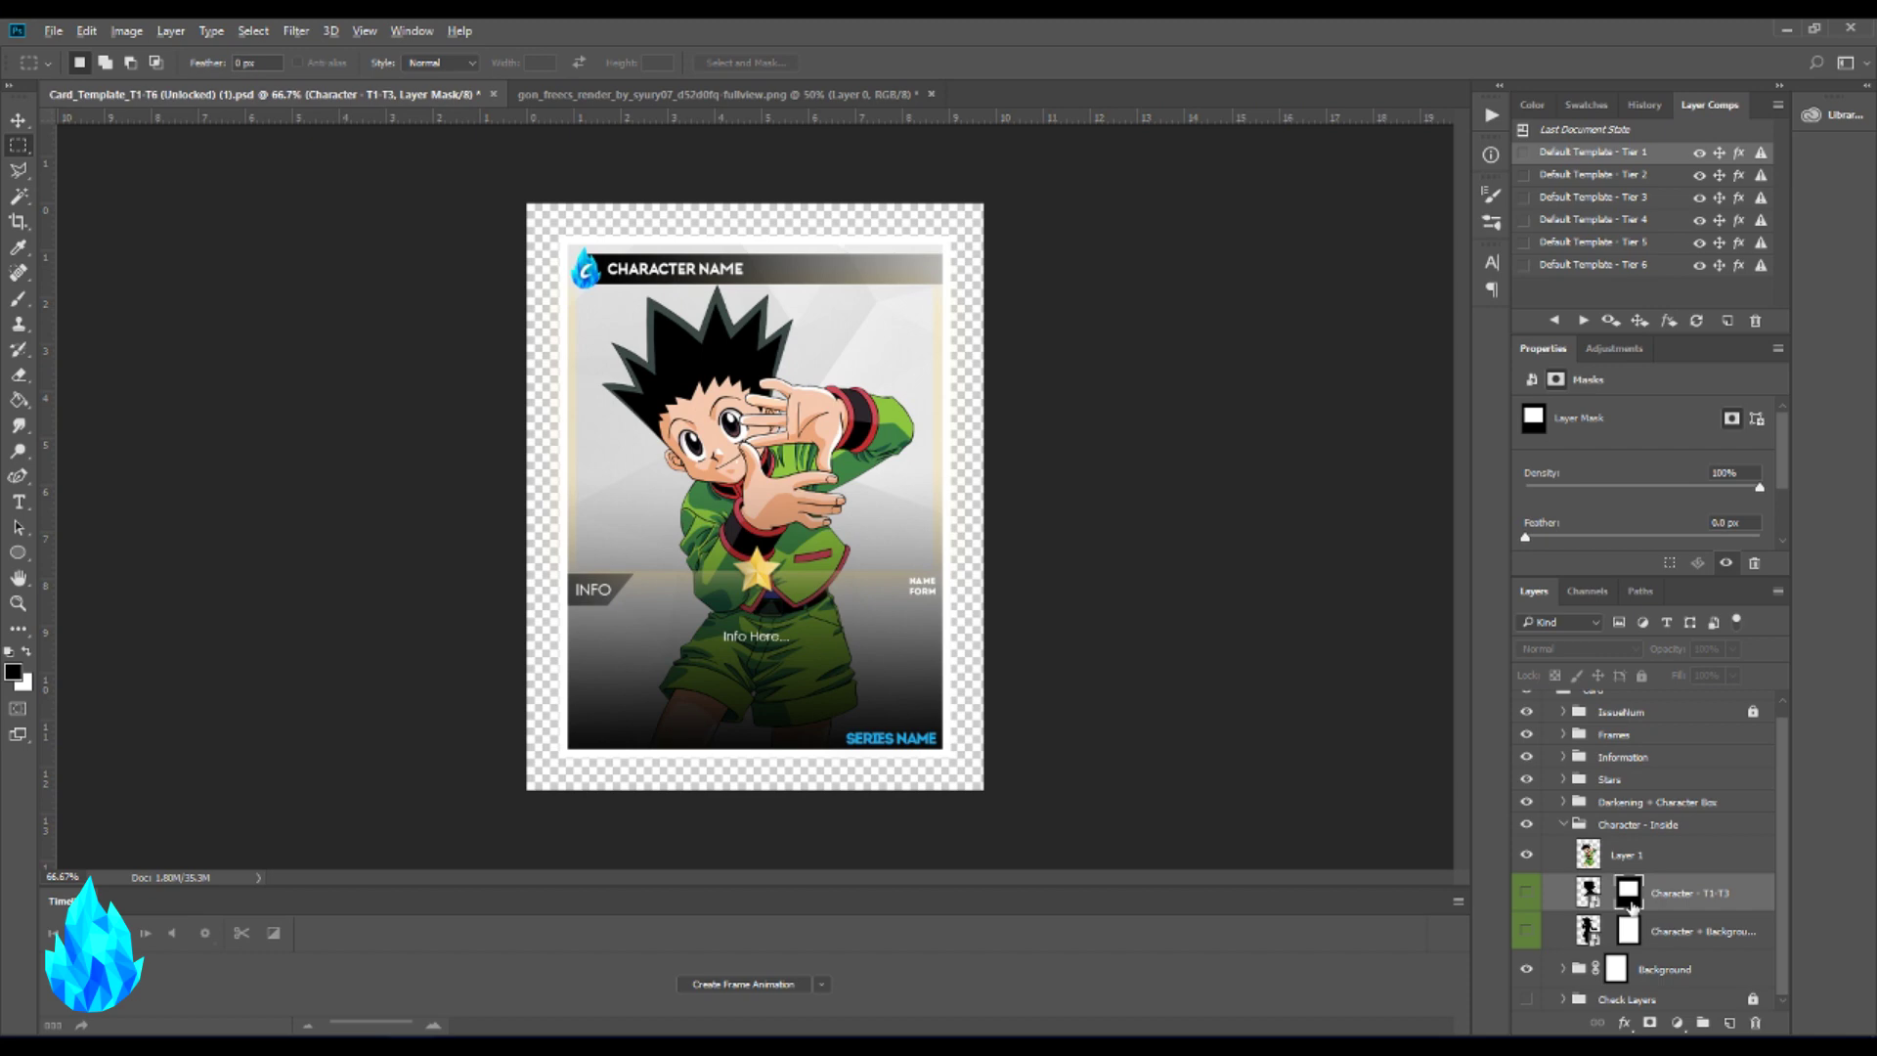
drag(1629, 904, 1636, 854)
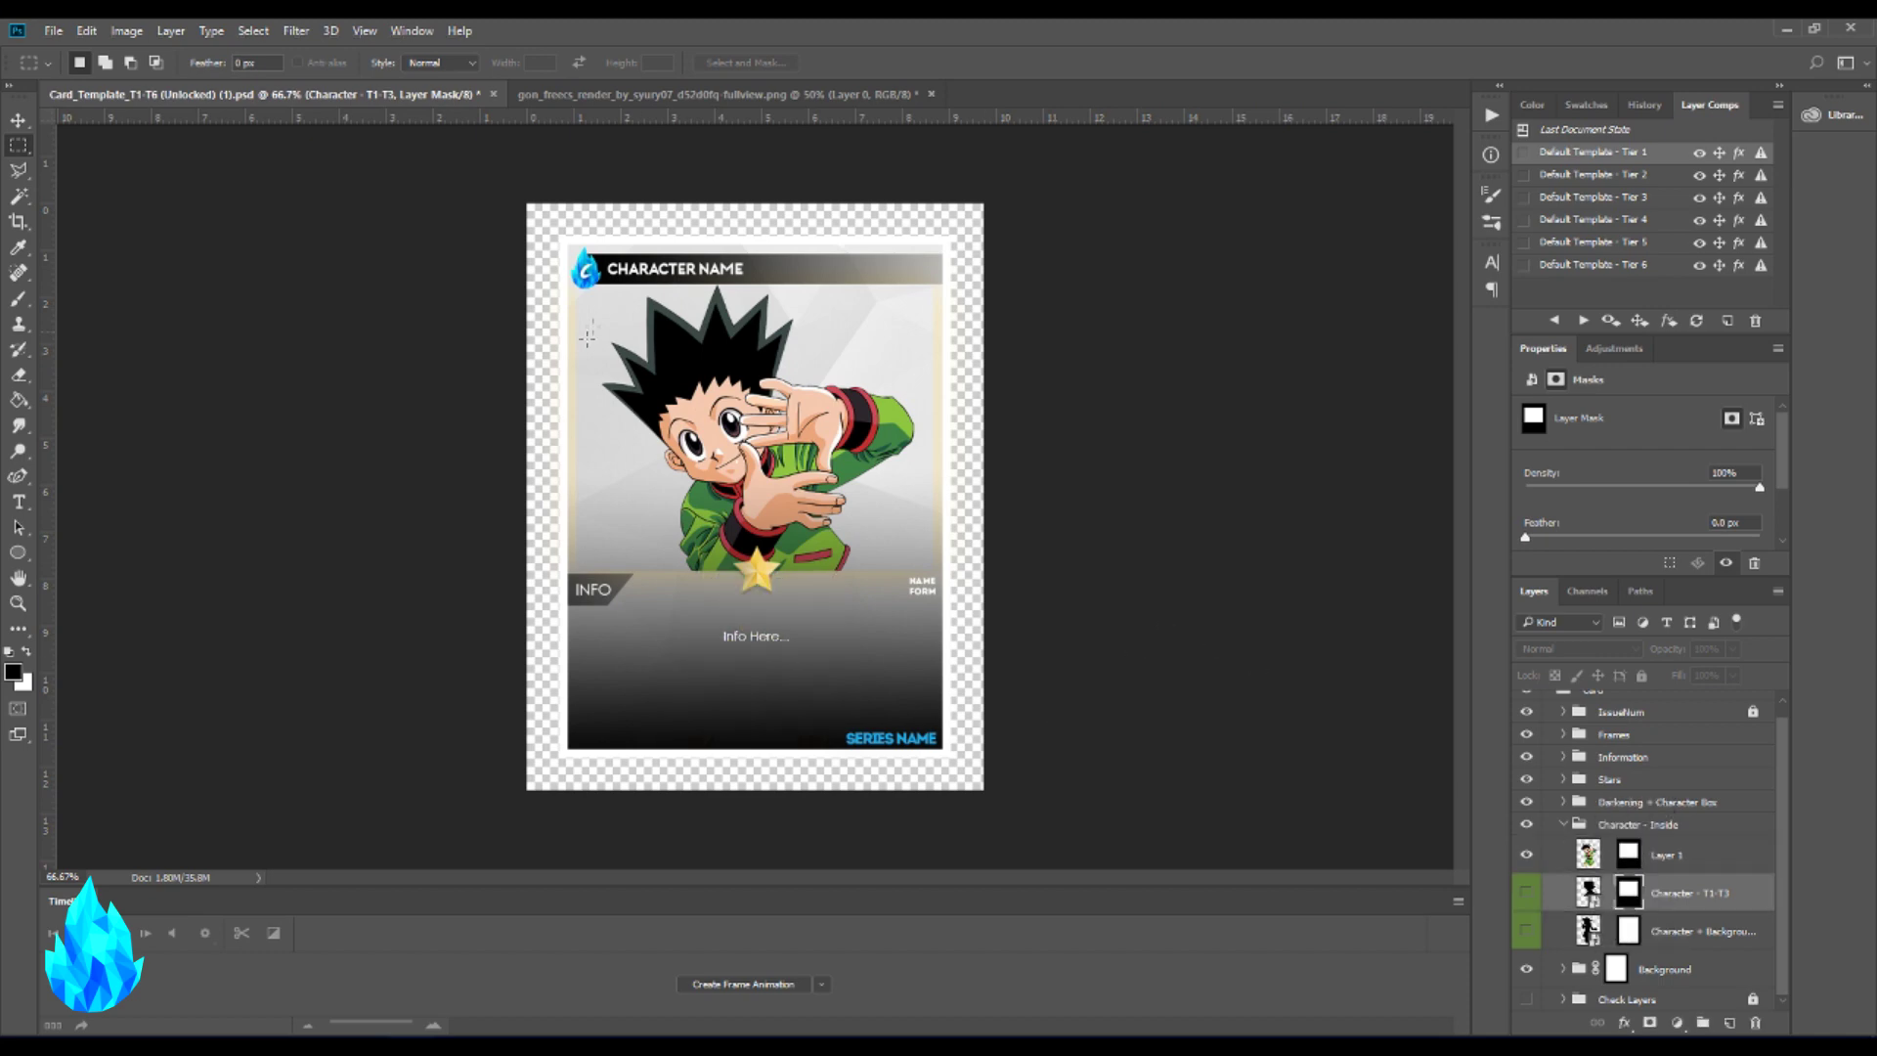
click(1589, 854)
key(t)
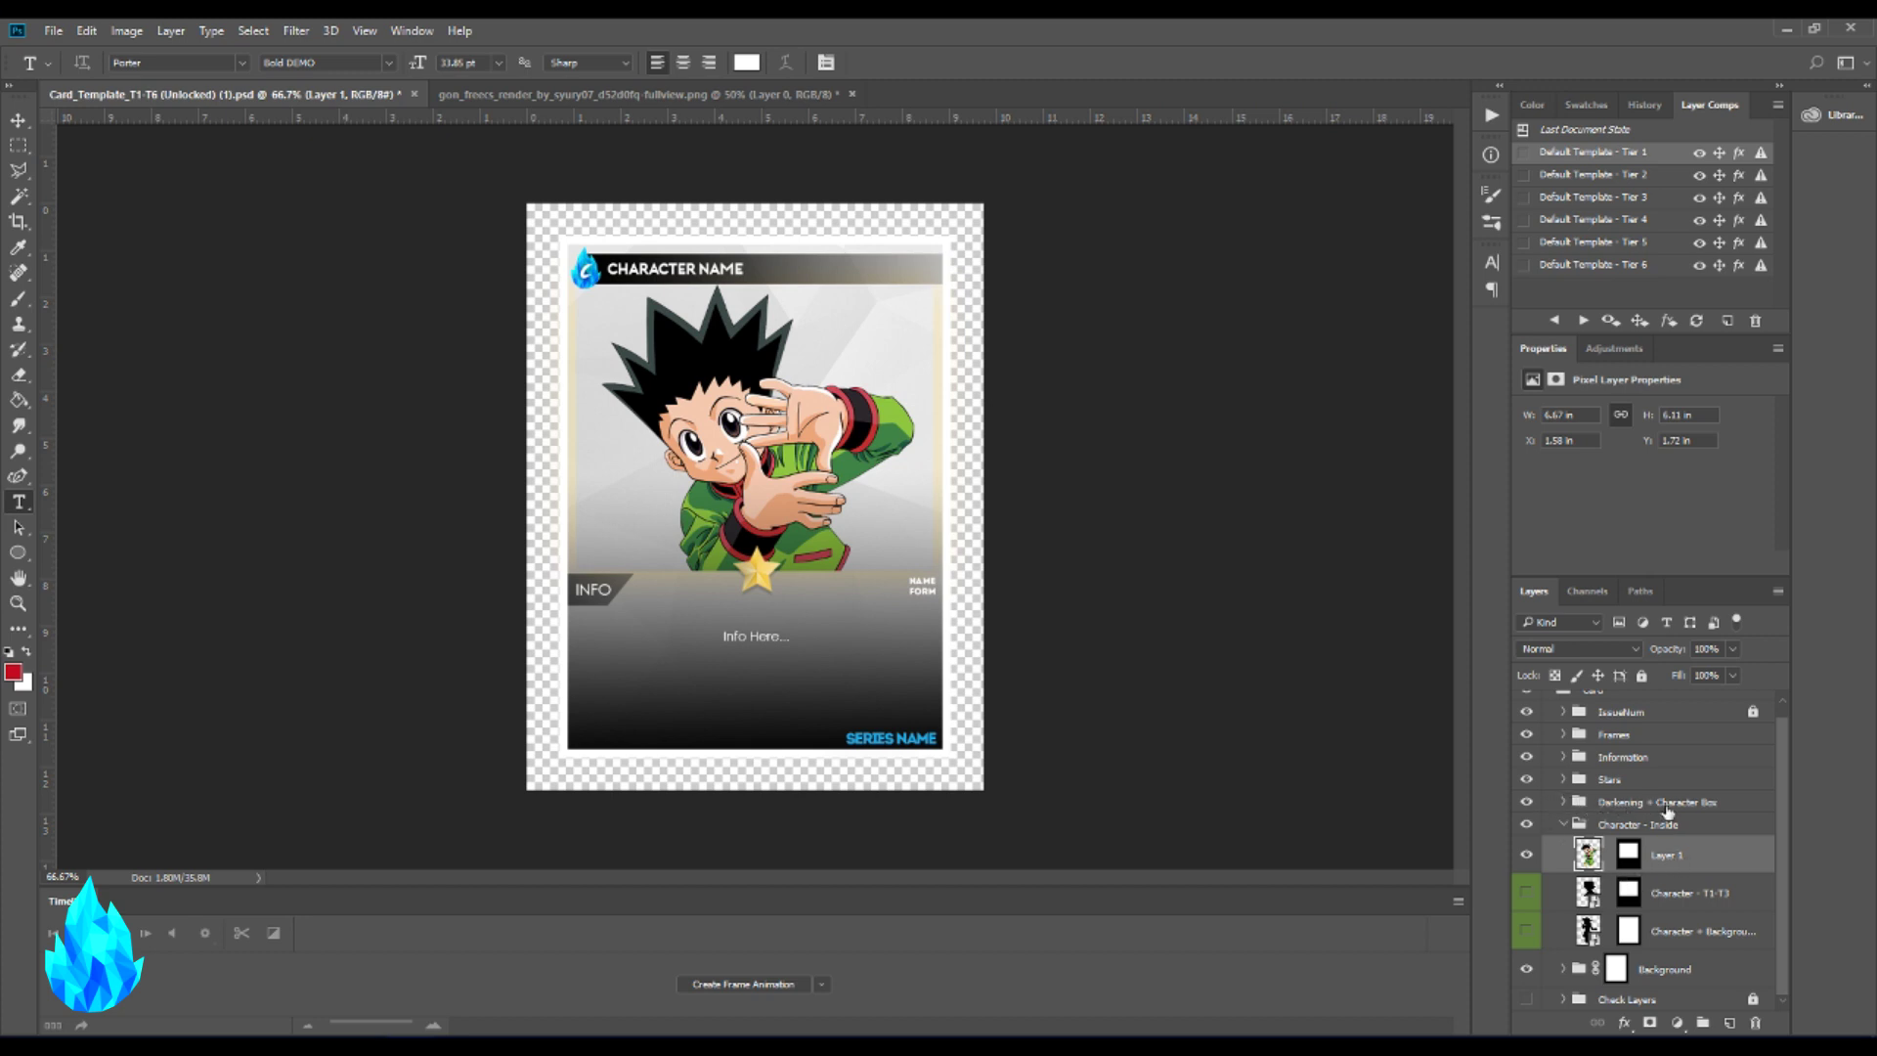
- Change the Character Box Glow layer's Outer Glow color to green 58b911, starting from a sample of the character's jacket
click(1564, 803)
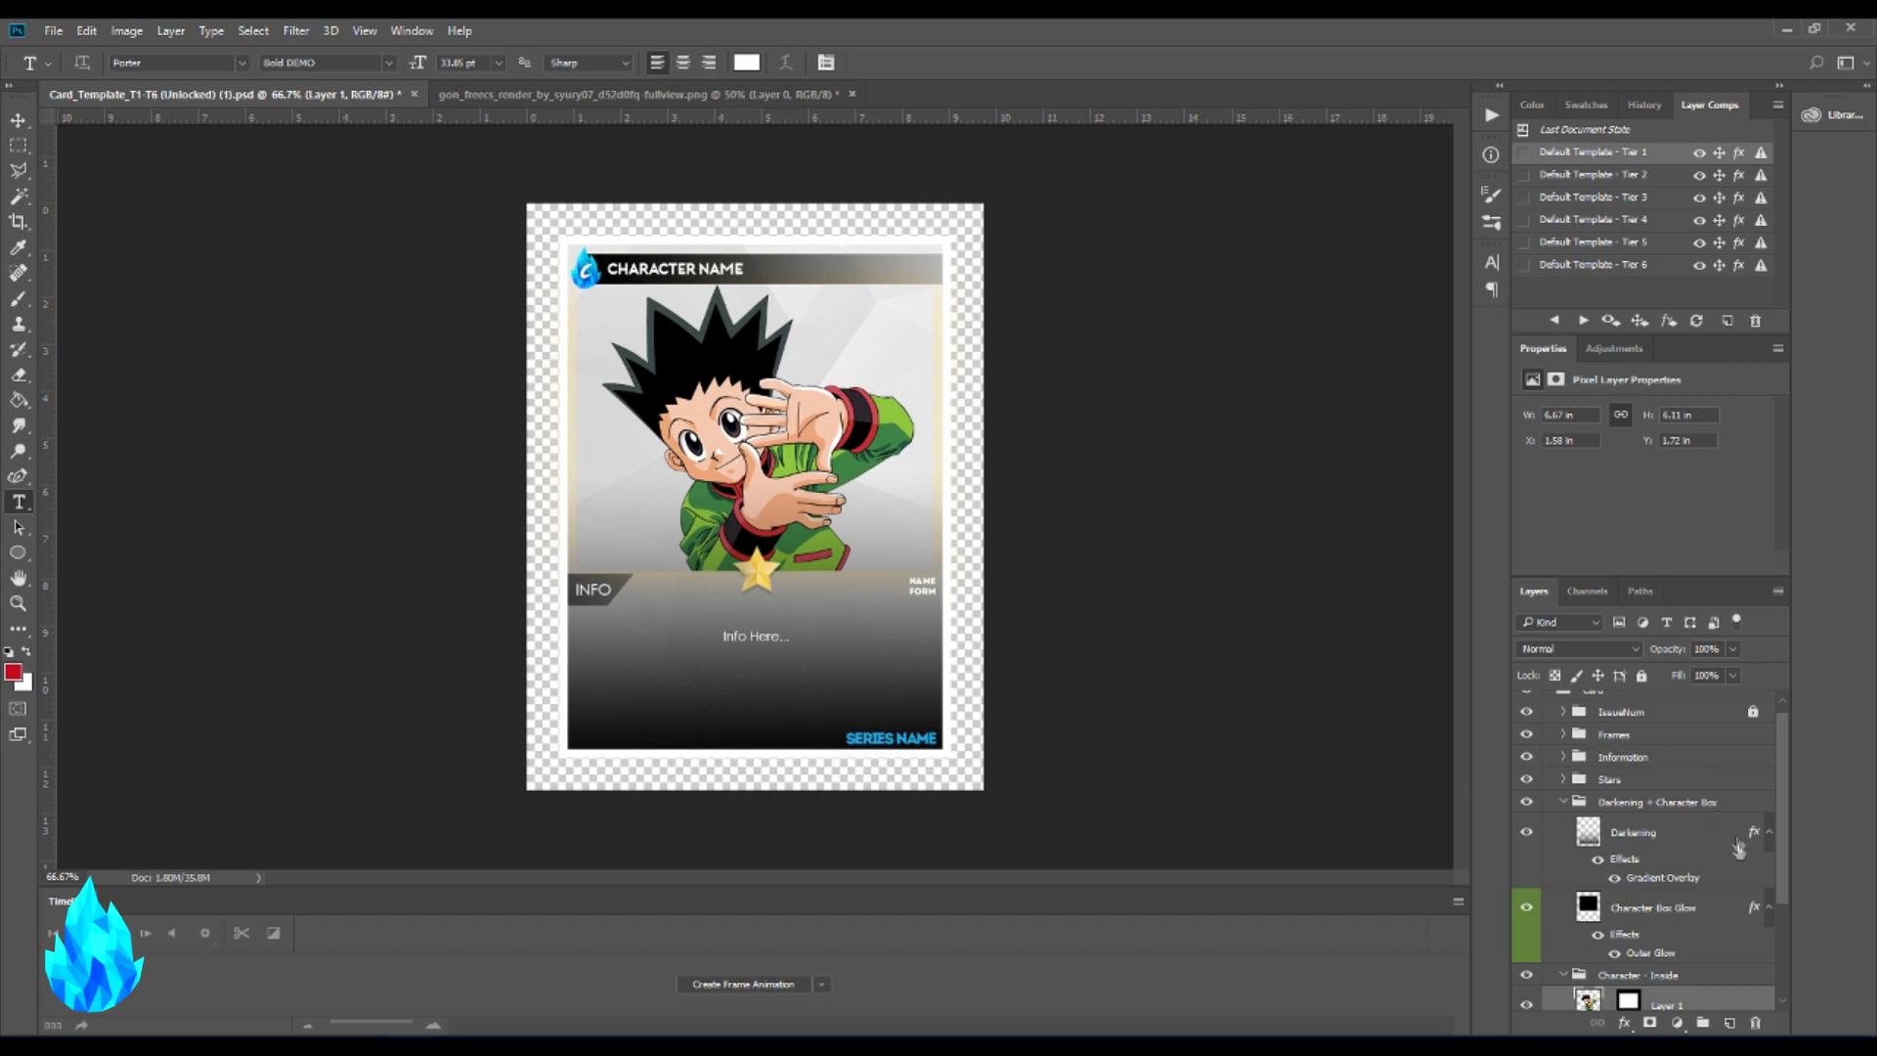
scroll(1662, 926, down, 1)
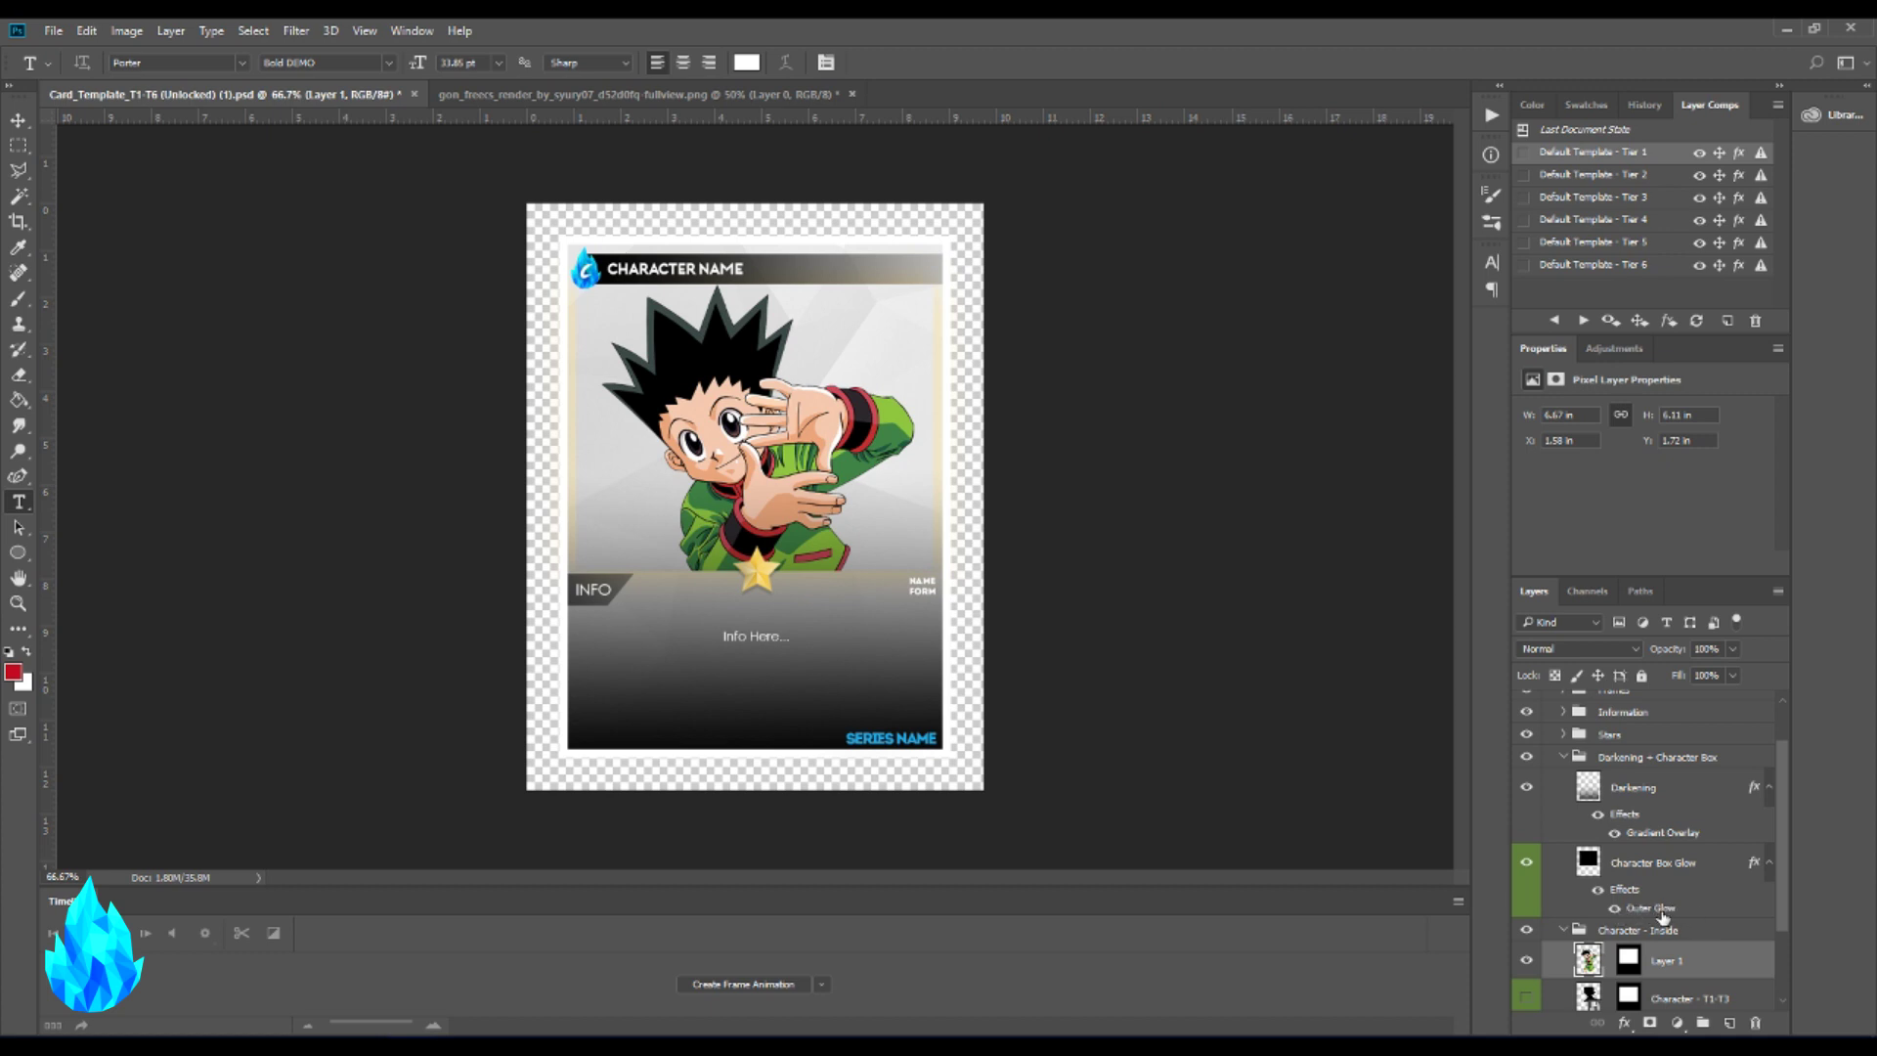
double_click(1661, 909)
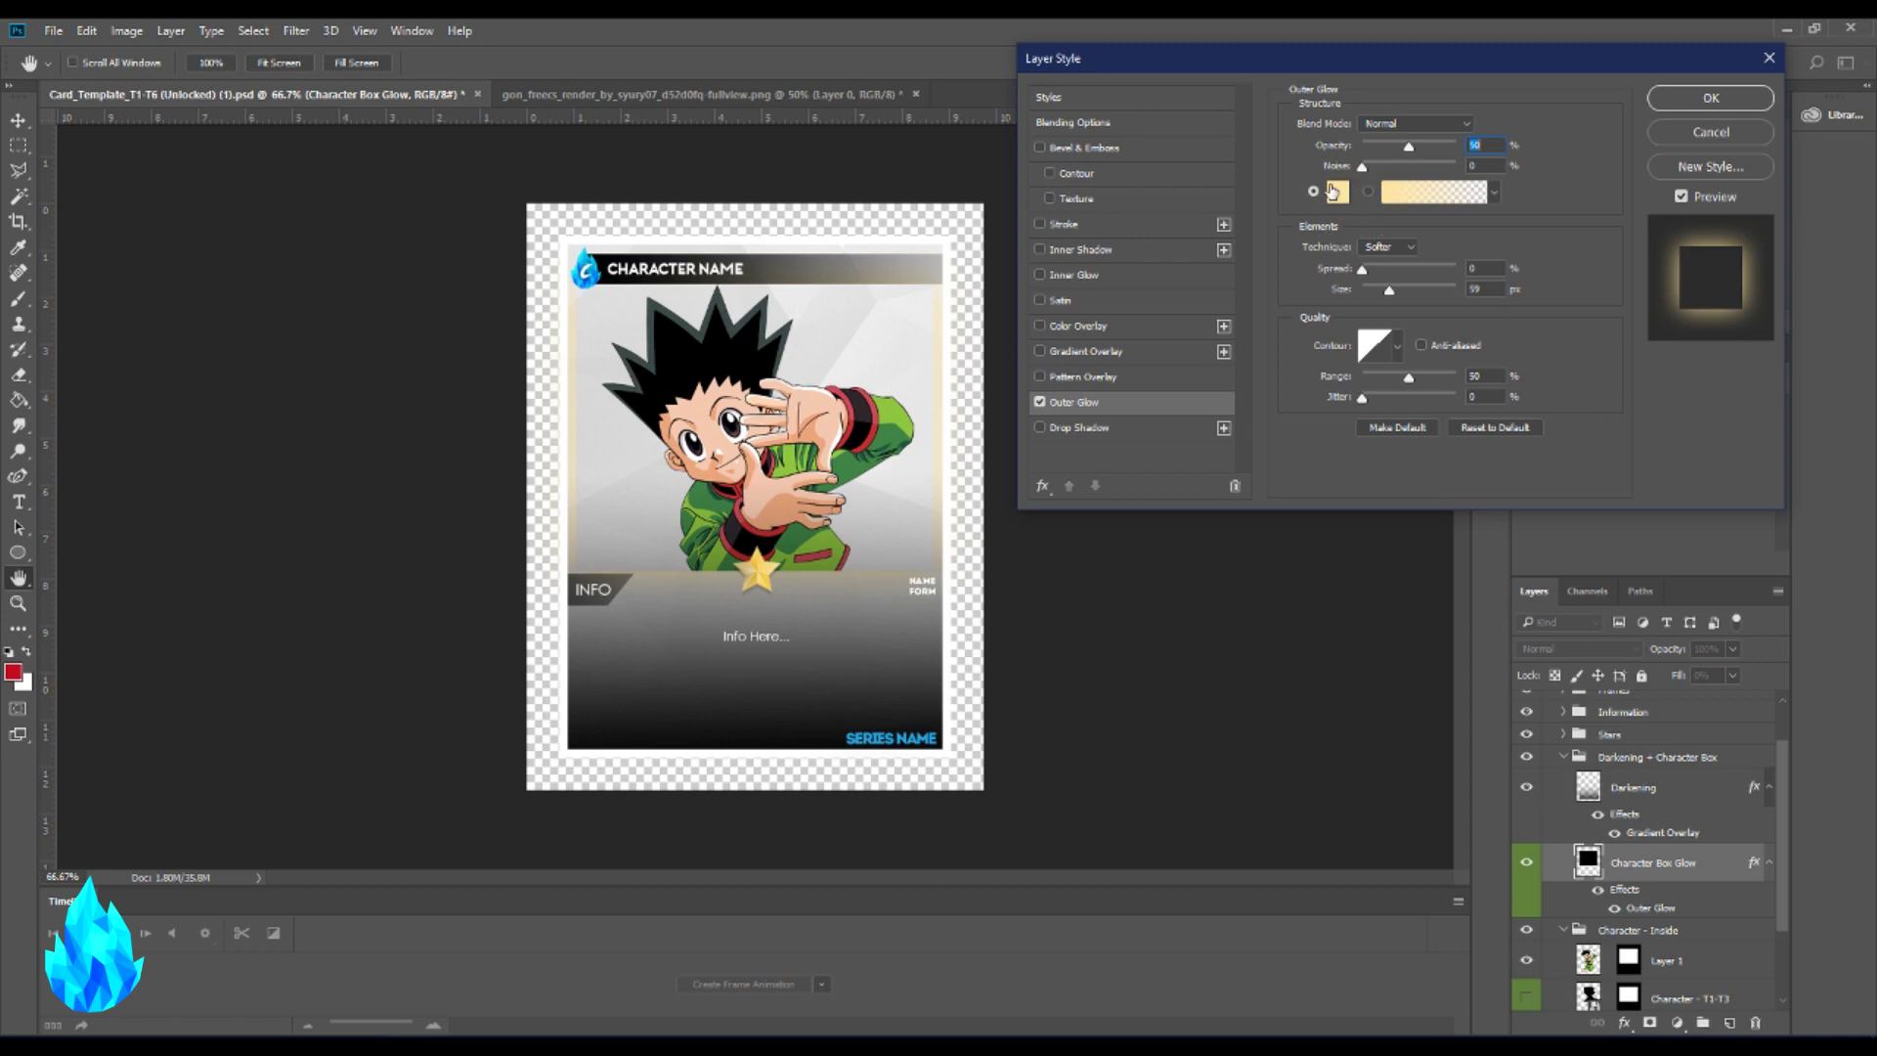
click(1332, 190)
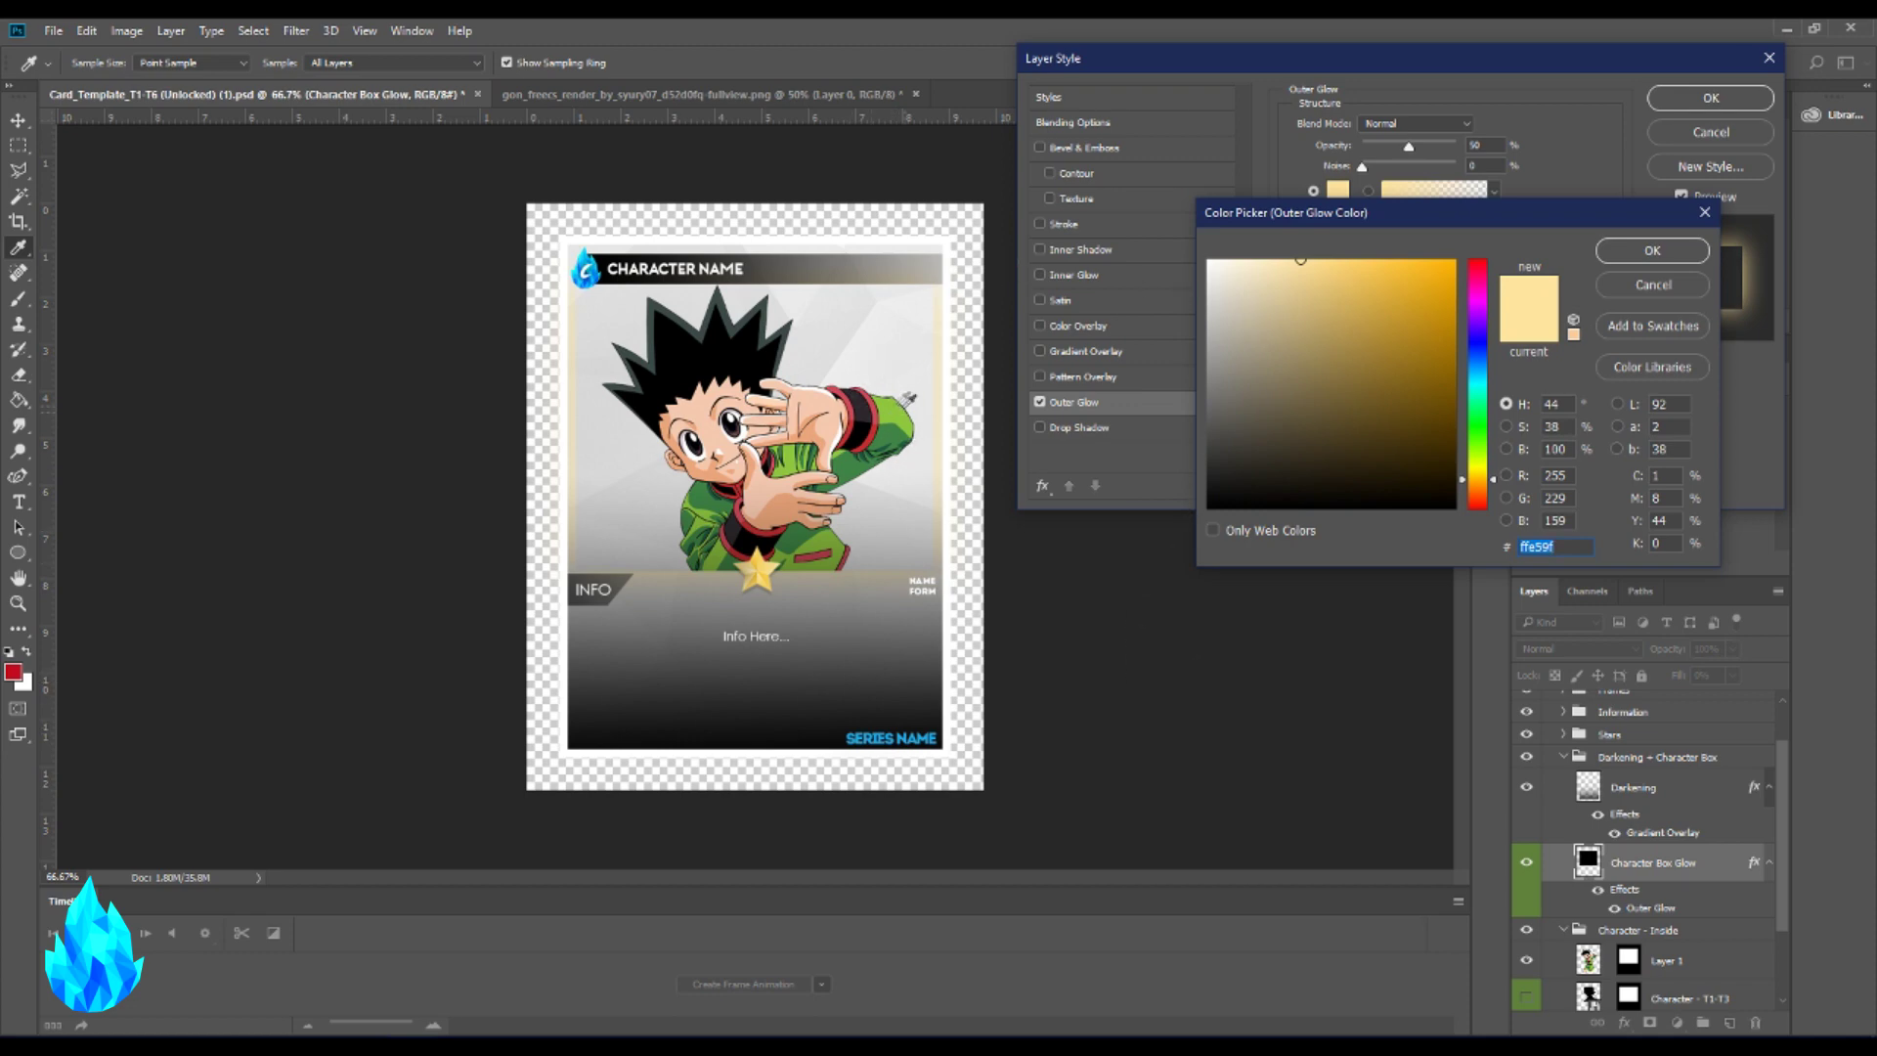
click(897, 402)
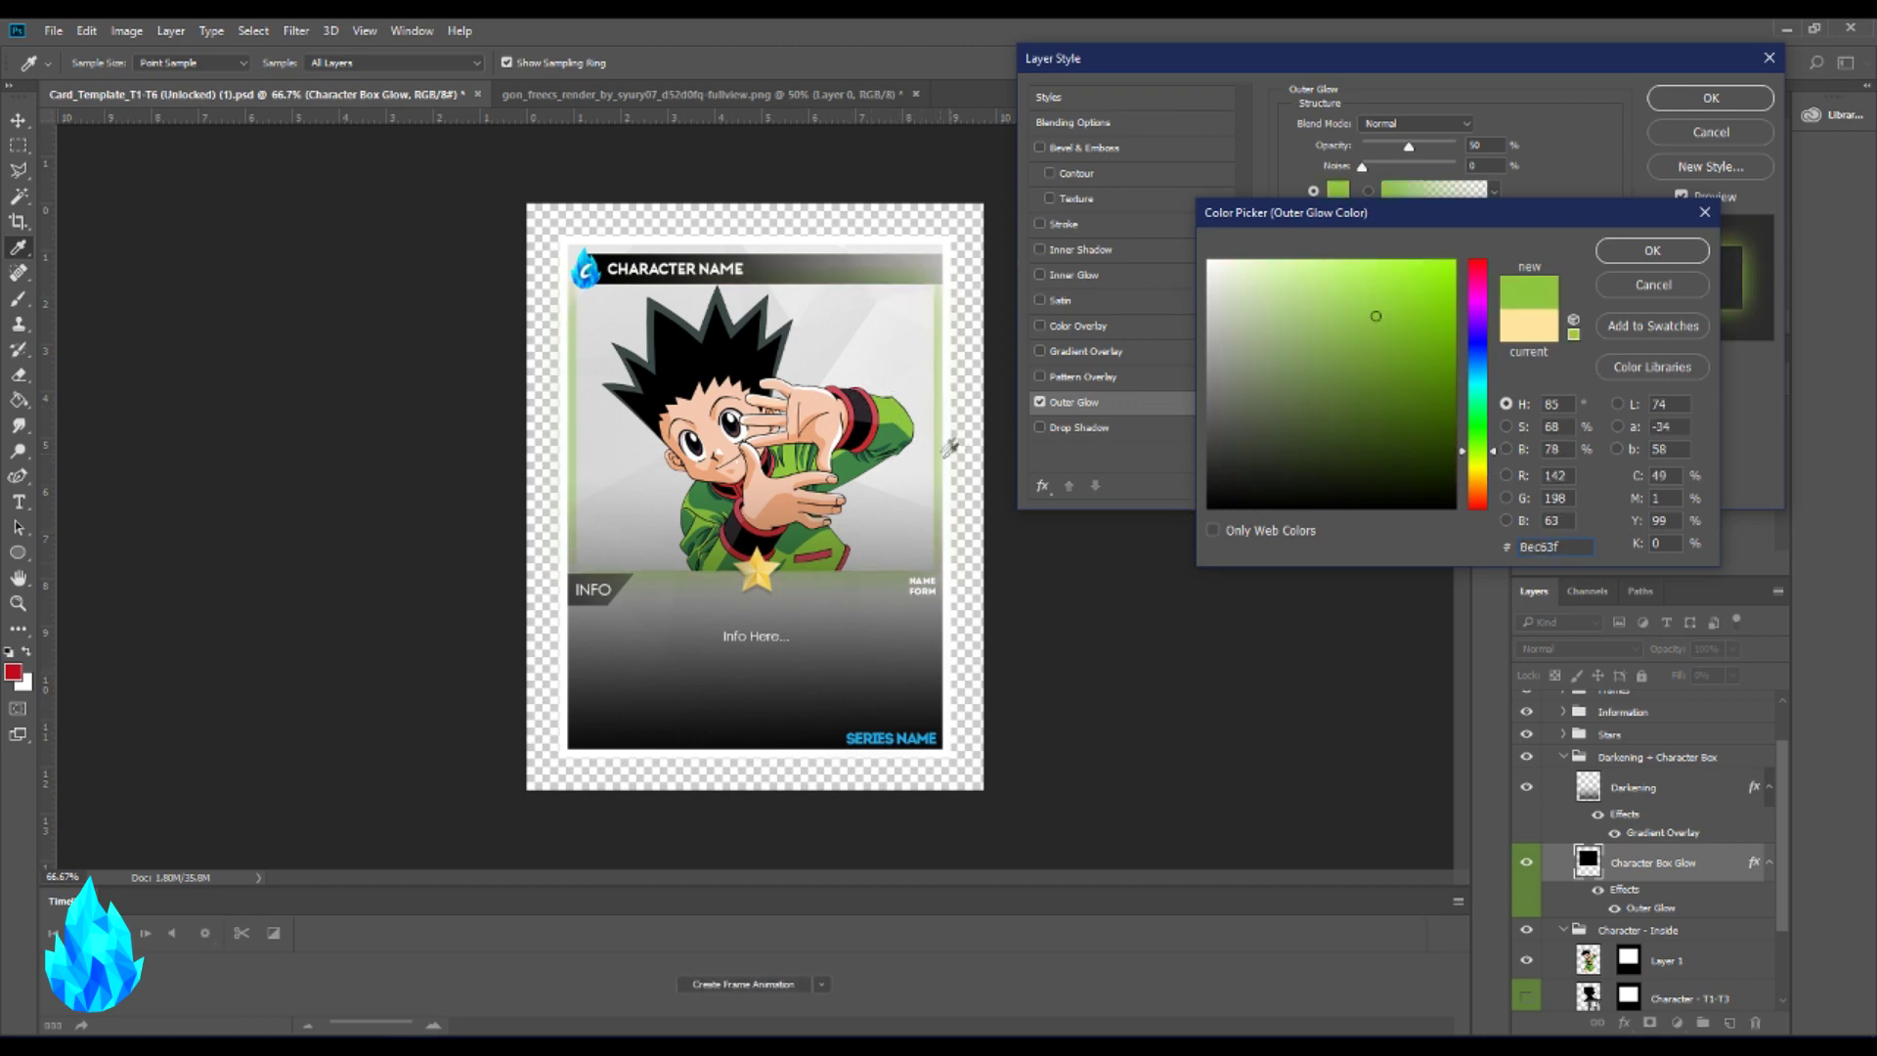
drag(1480, 457, 1478, 450)
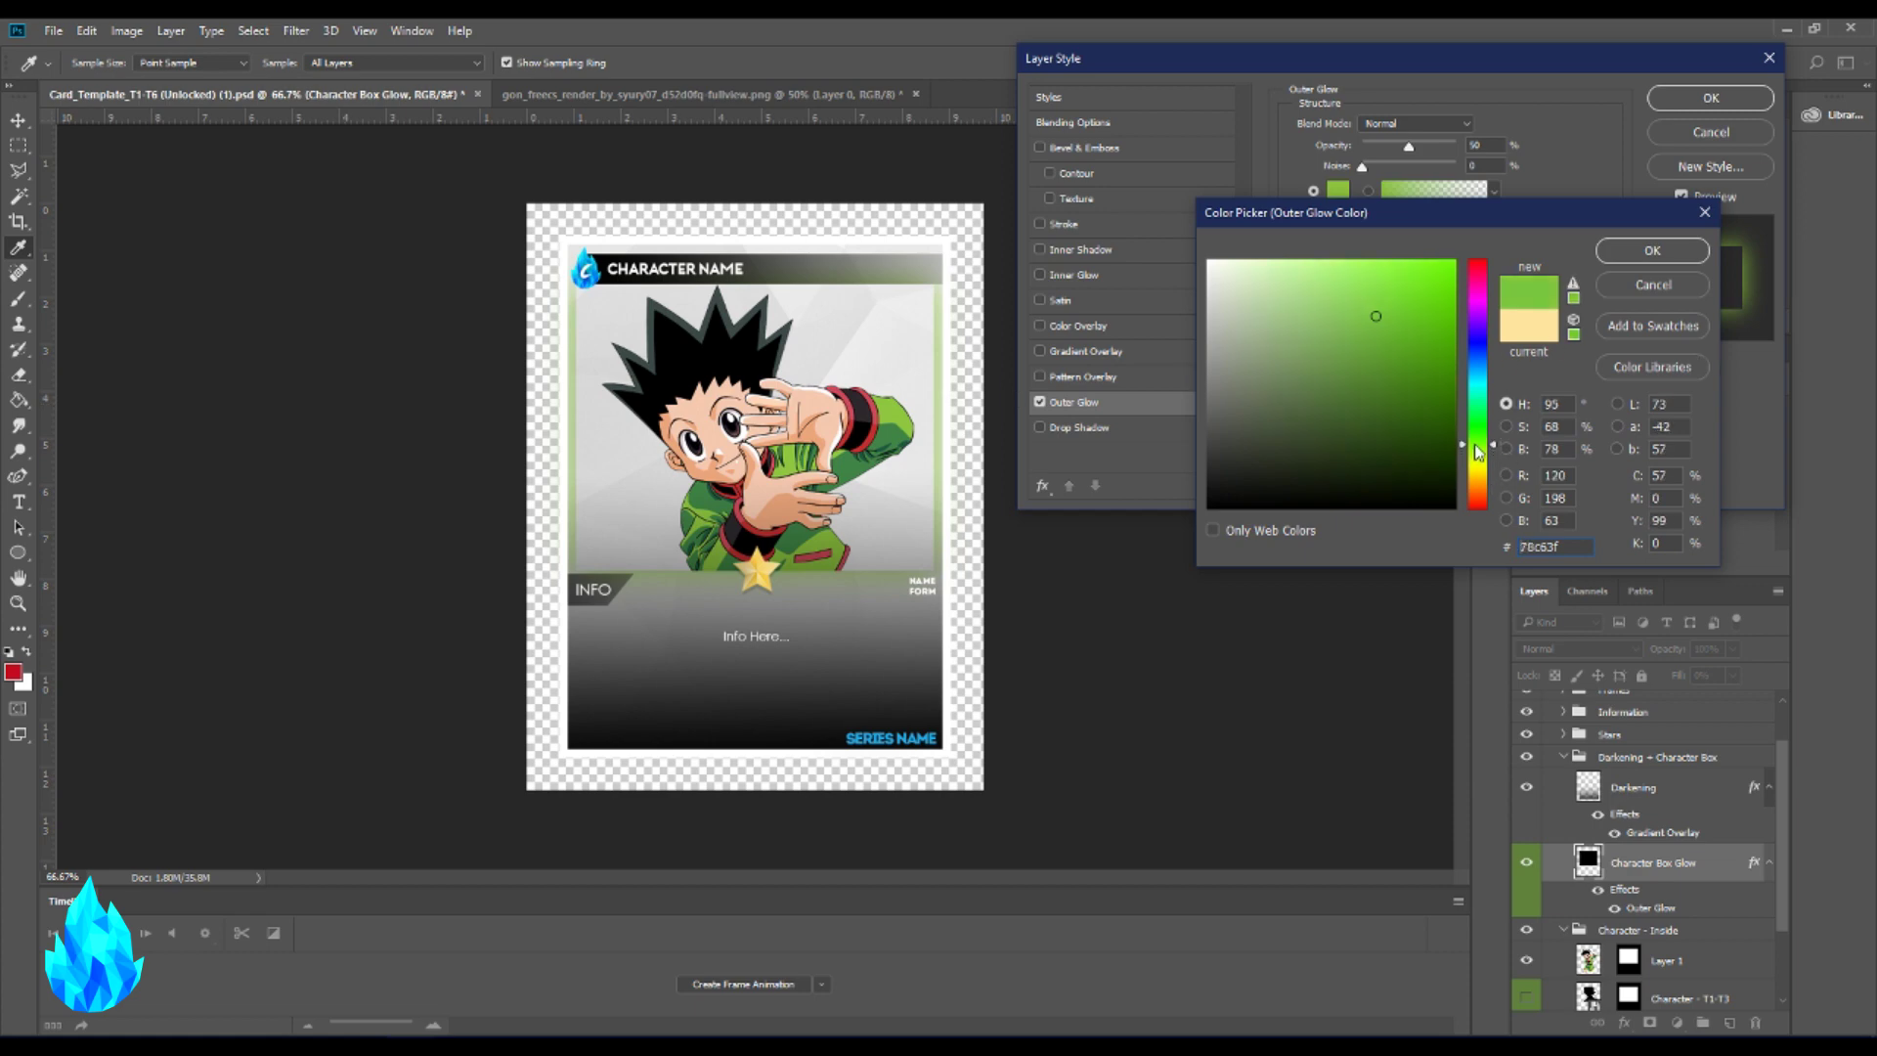
drag(1404, 352, 1432, 327)
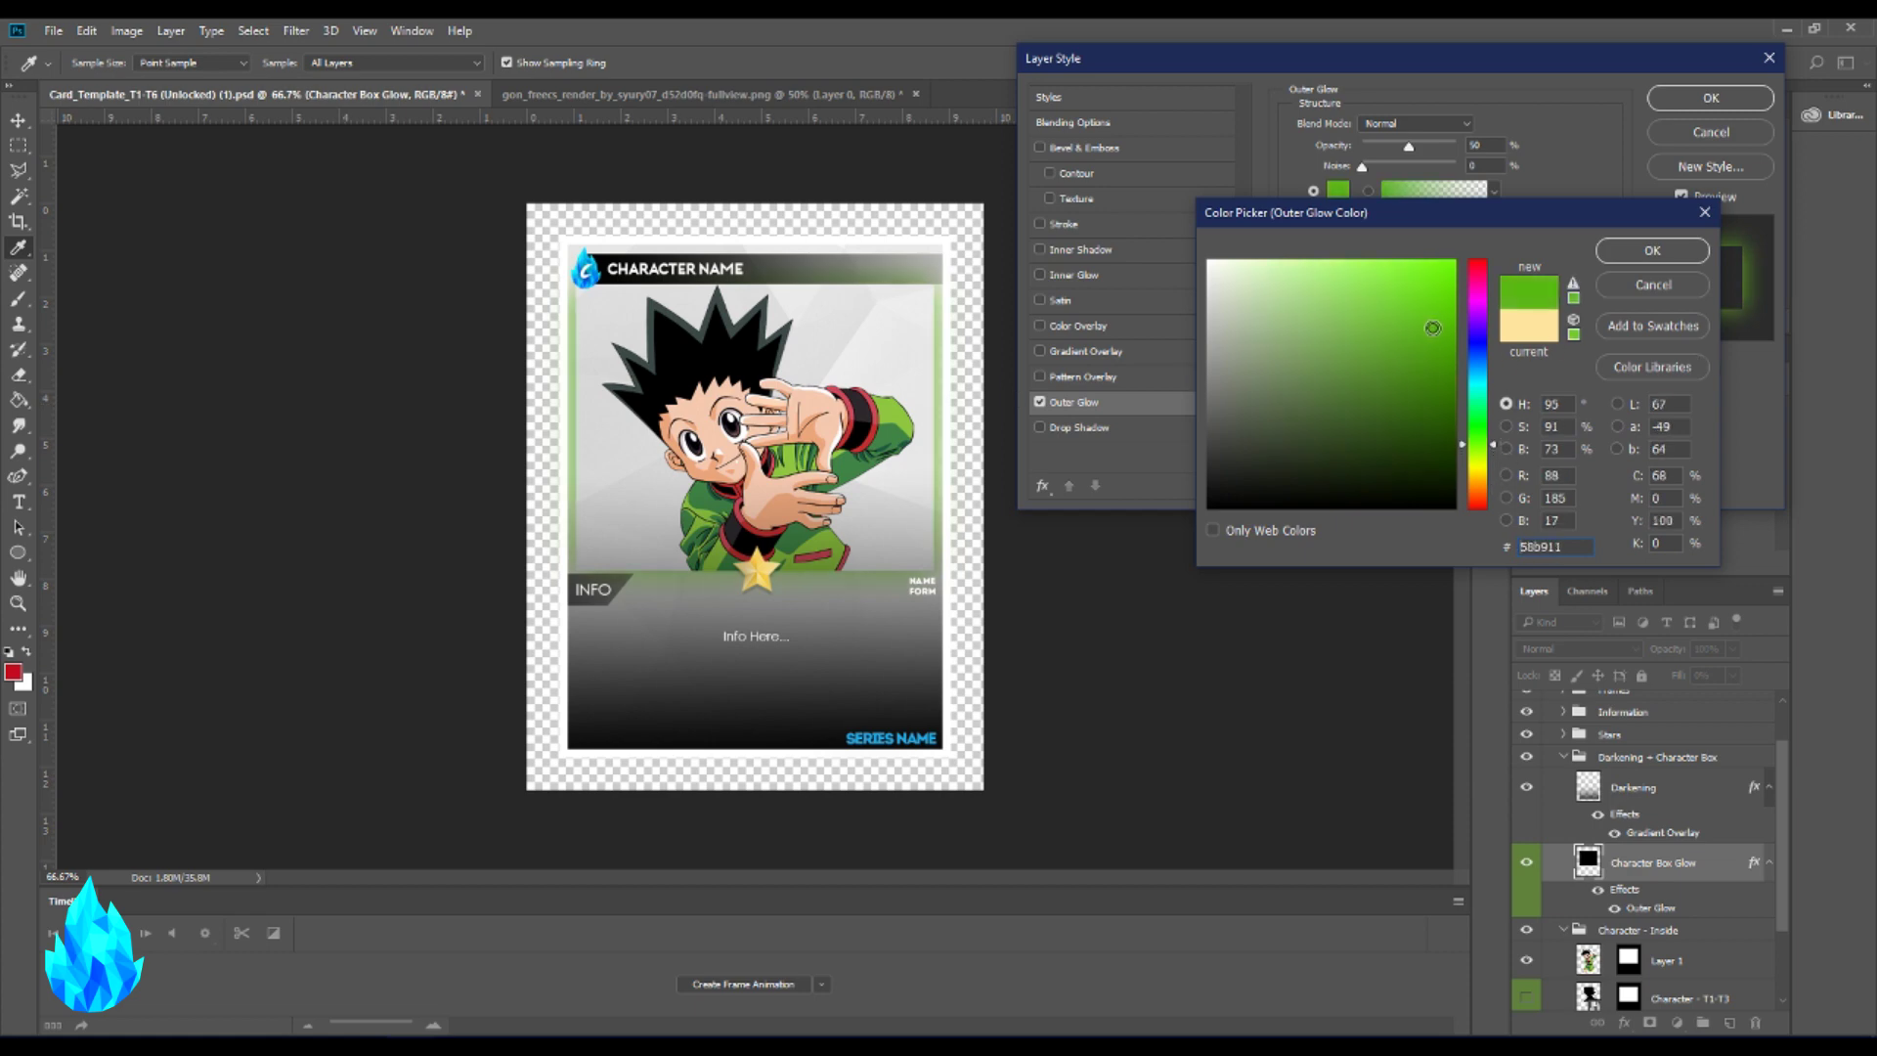
click(1686, 260)
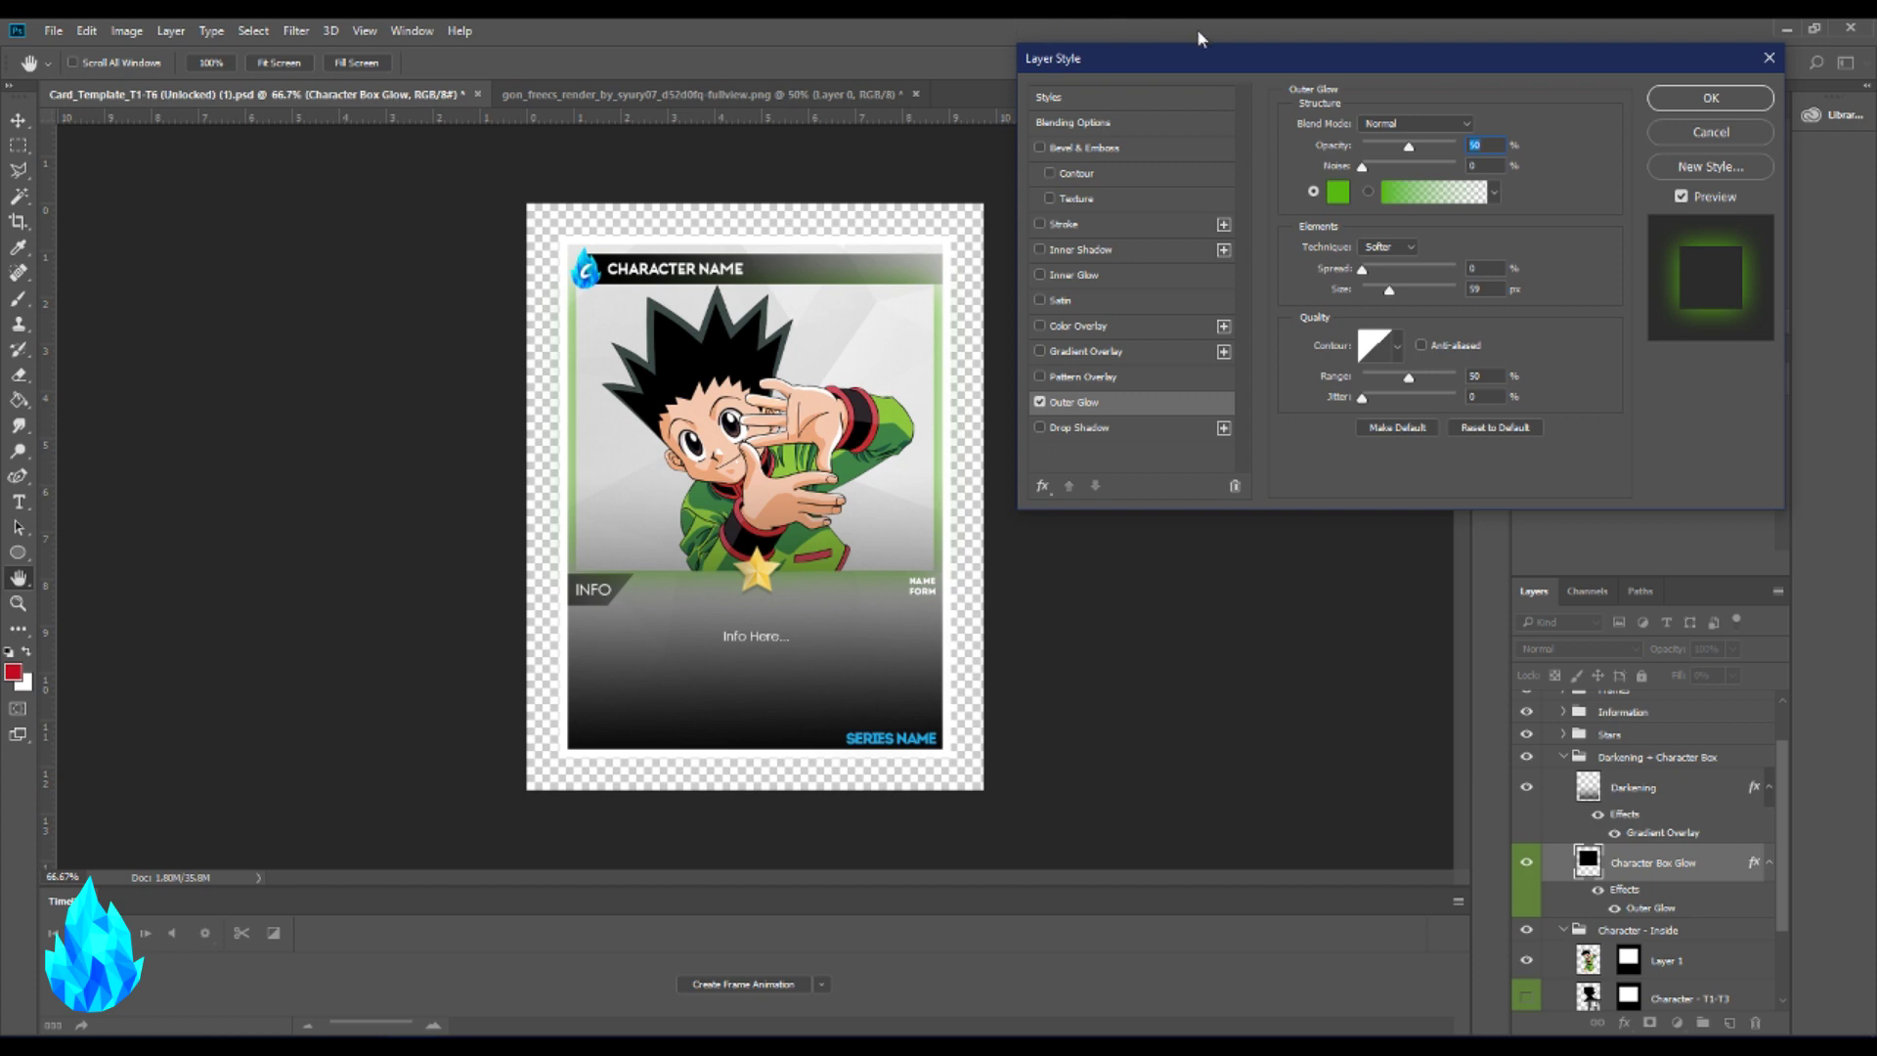
click(1718, 102)
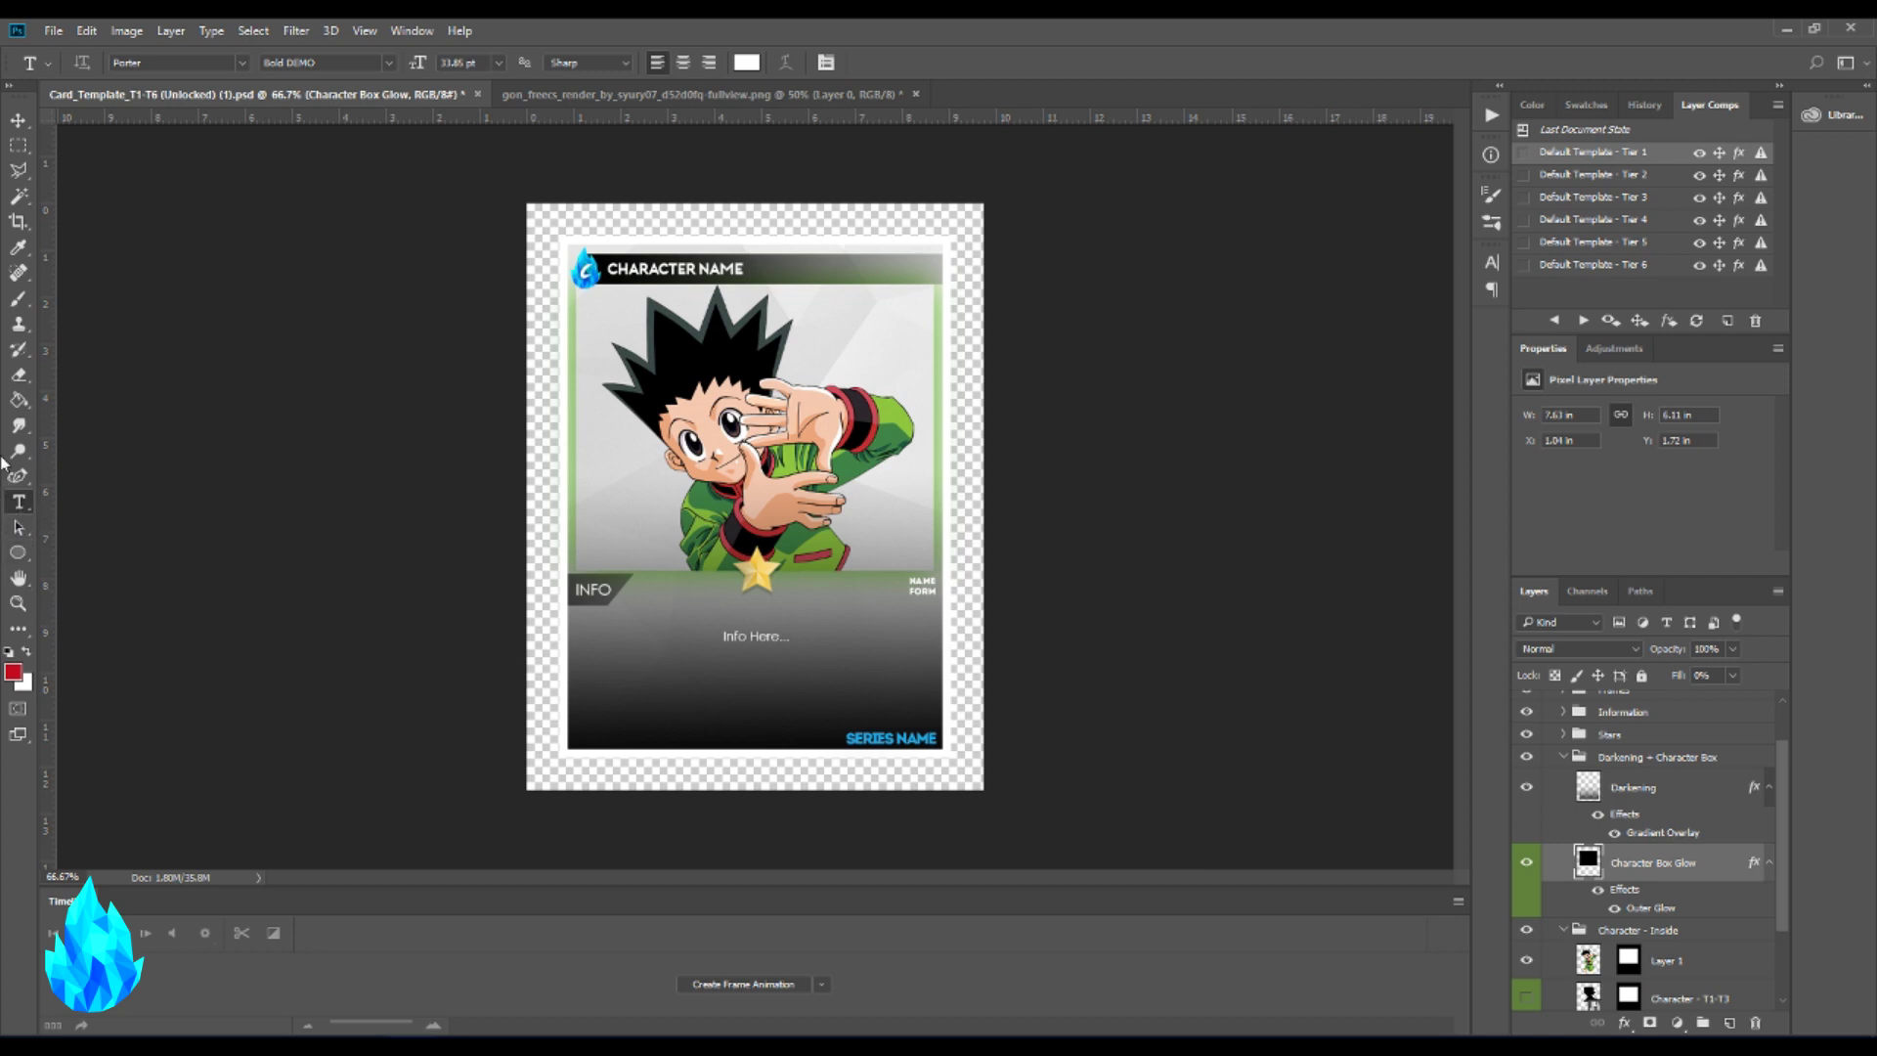
- Replace the CHARACTER NAME placeholder text with GON FREECSS using the Horizontal Type tool
right_click(20, 504)
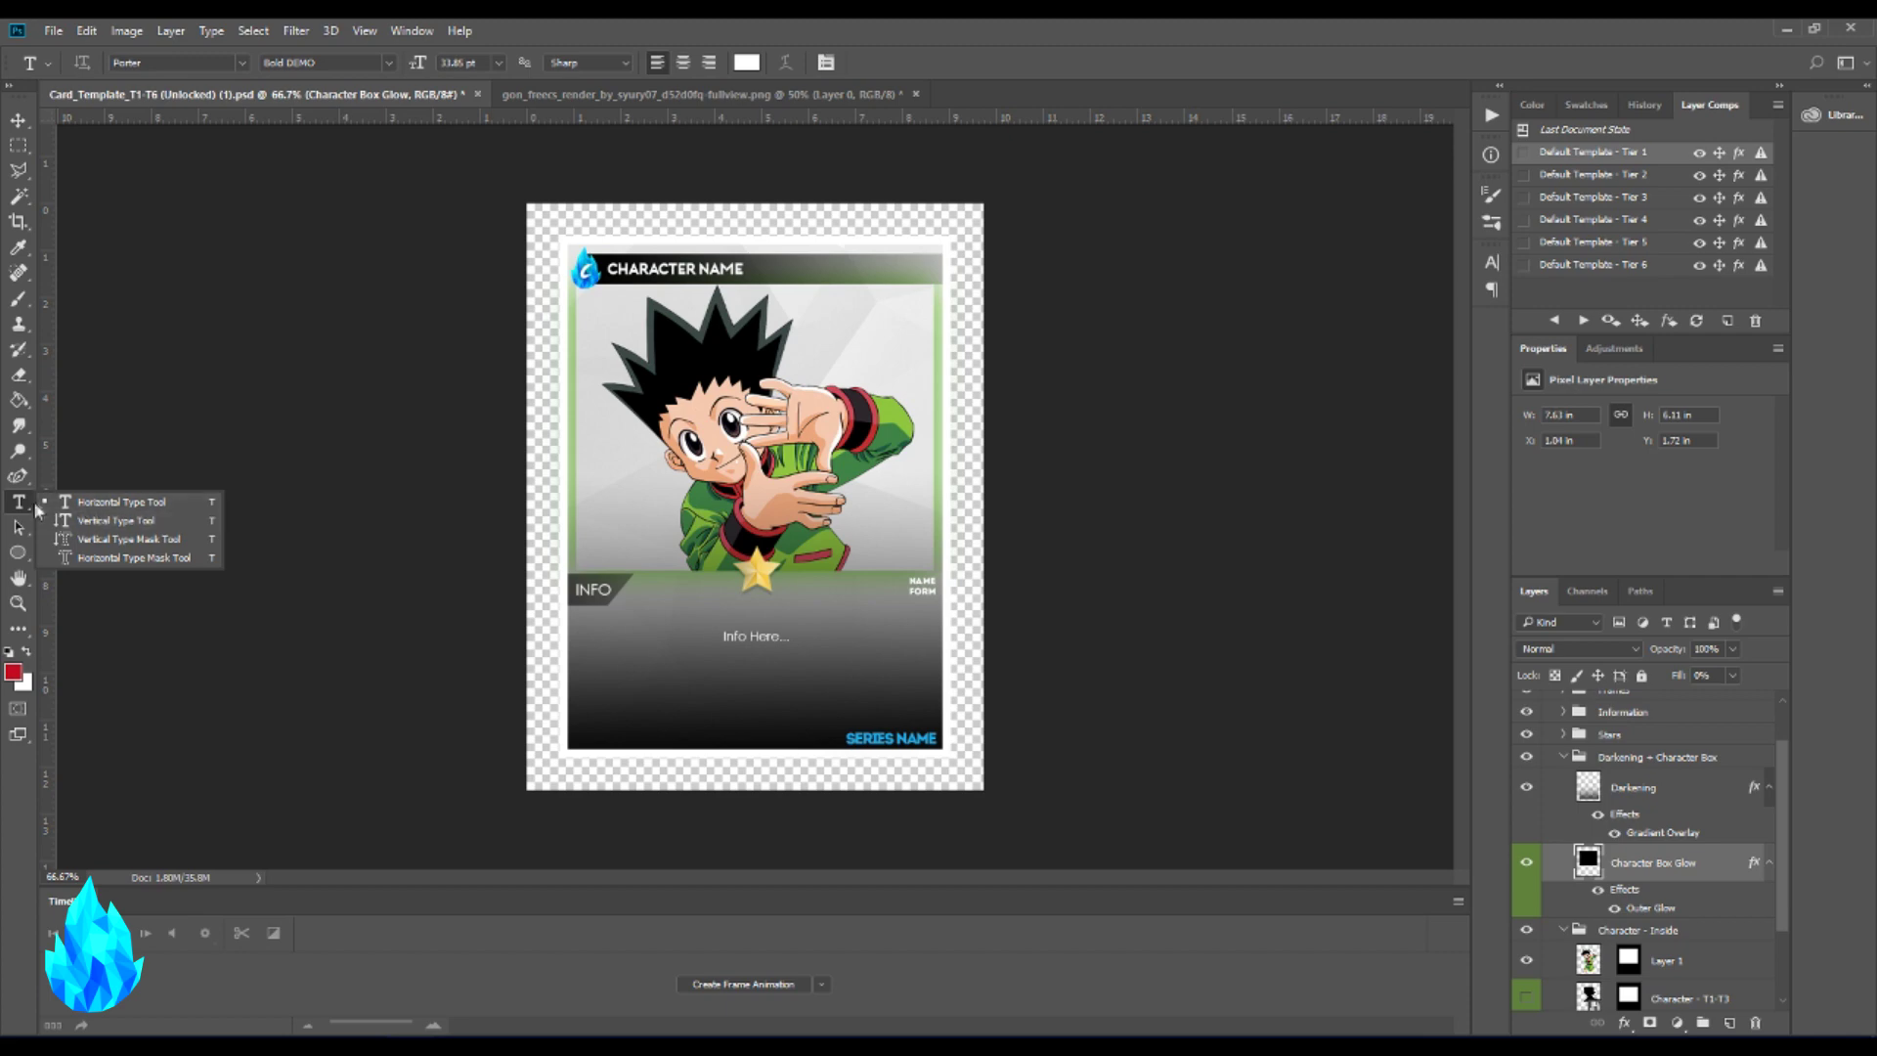
click(156, 504)
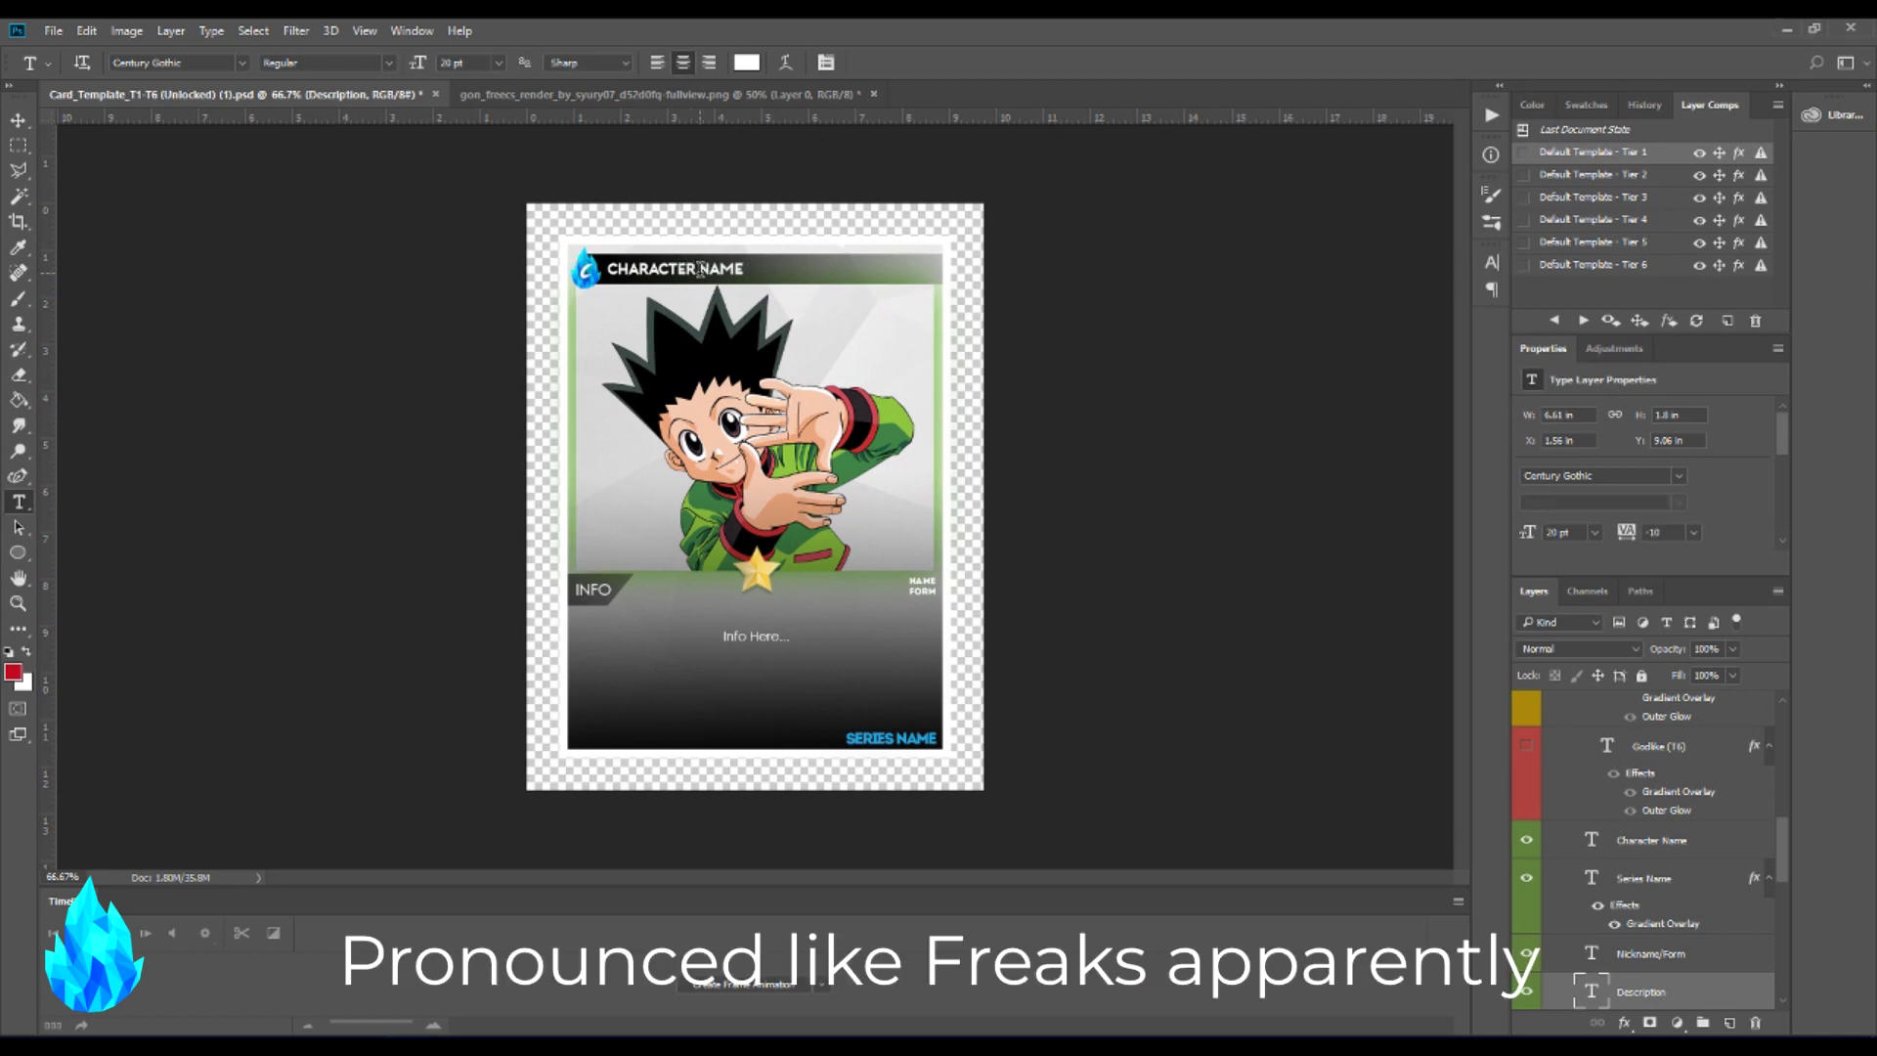
triple_click(700, 270)
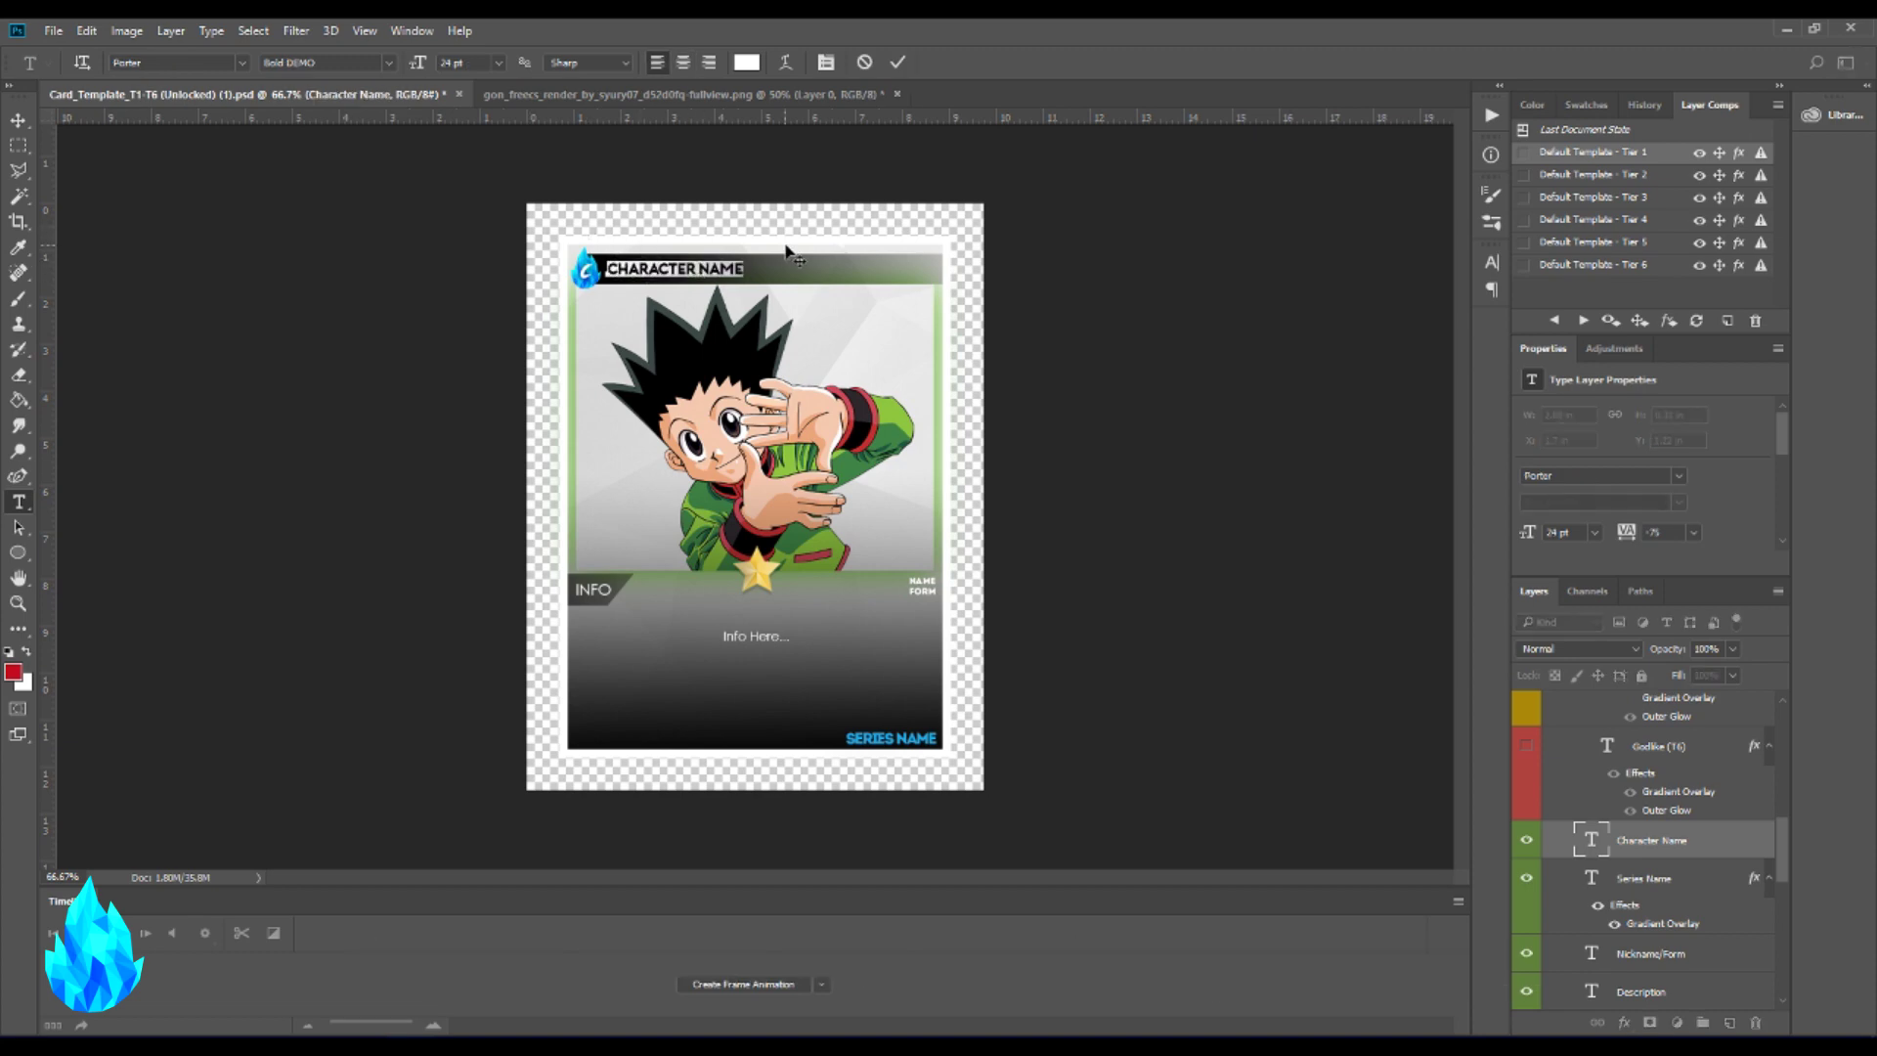
text(GON)
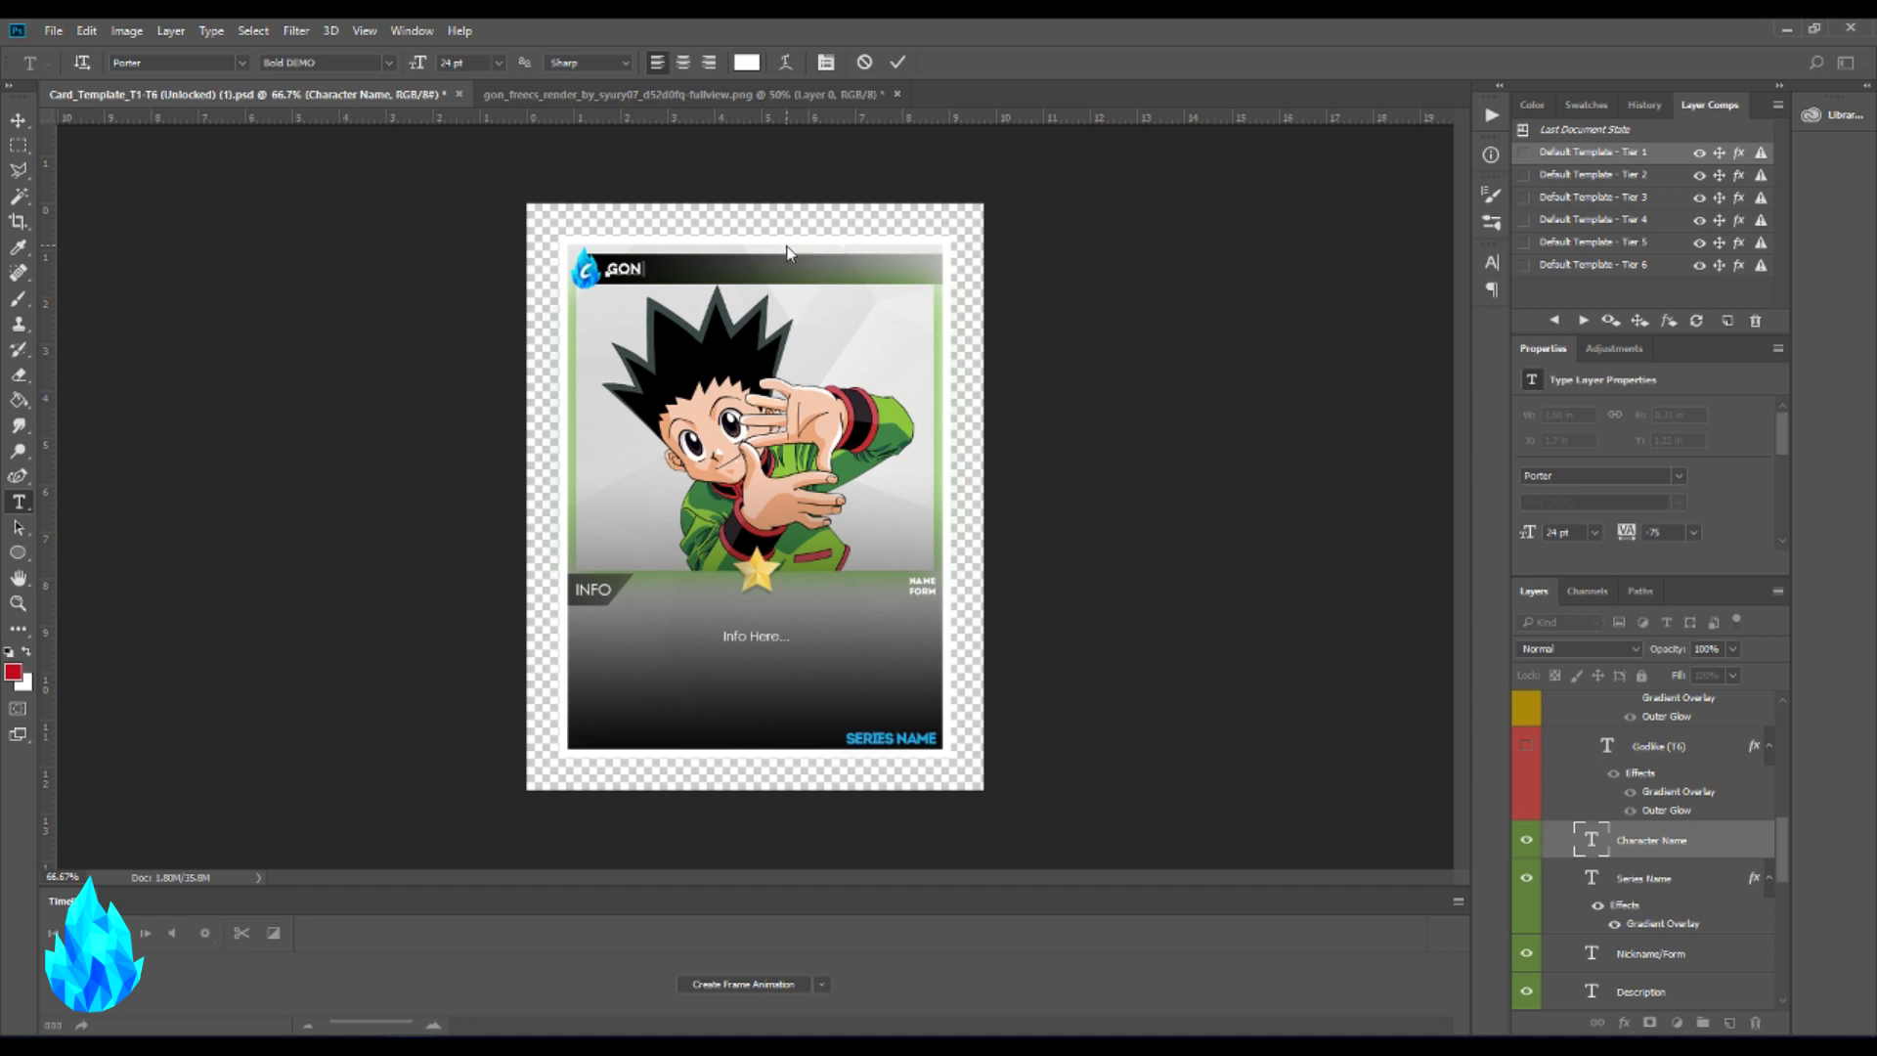
text( FREECSS)
click(799, 255)
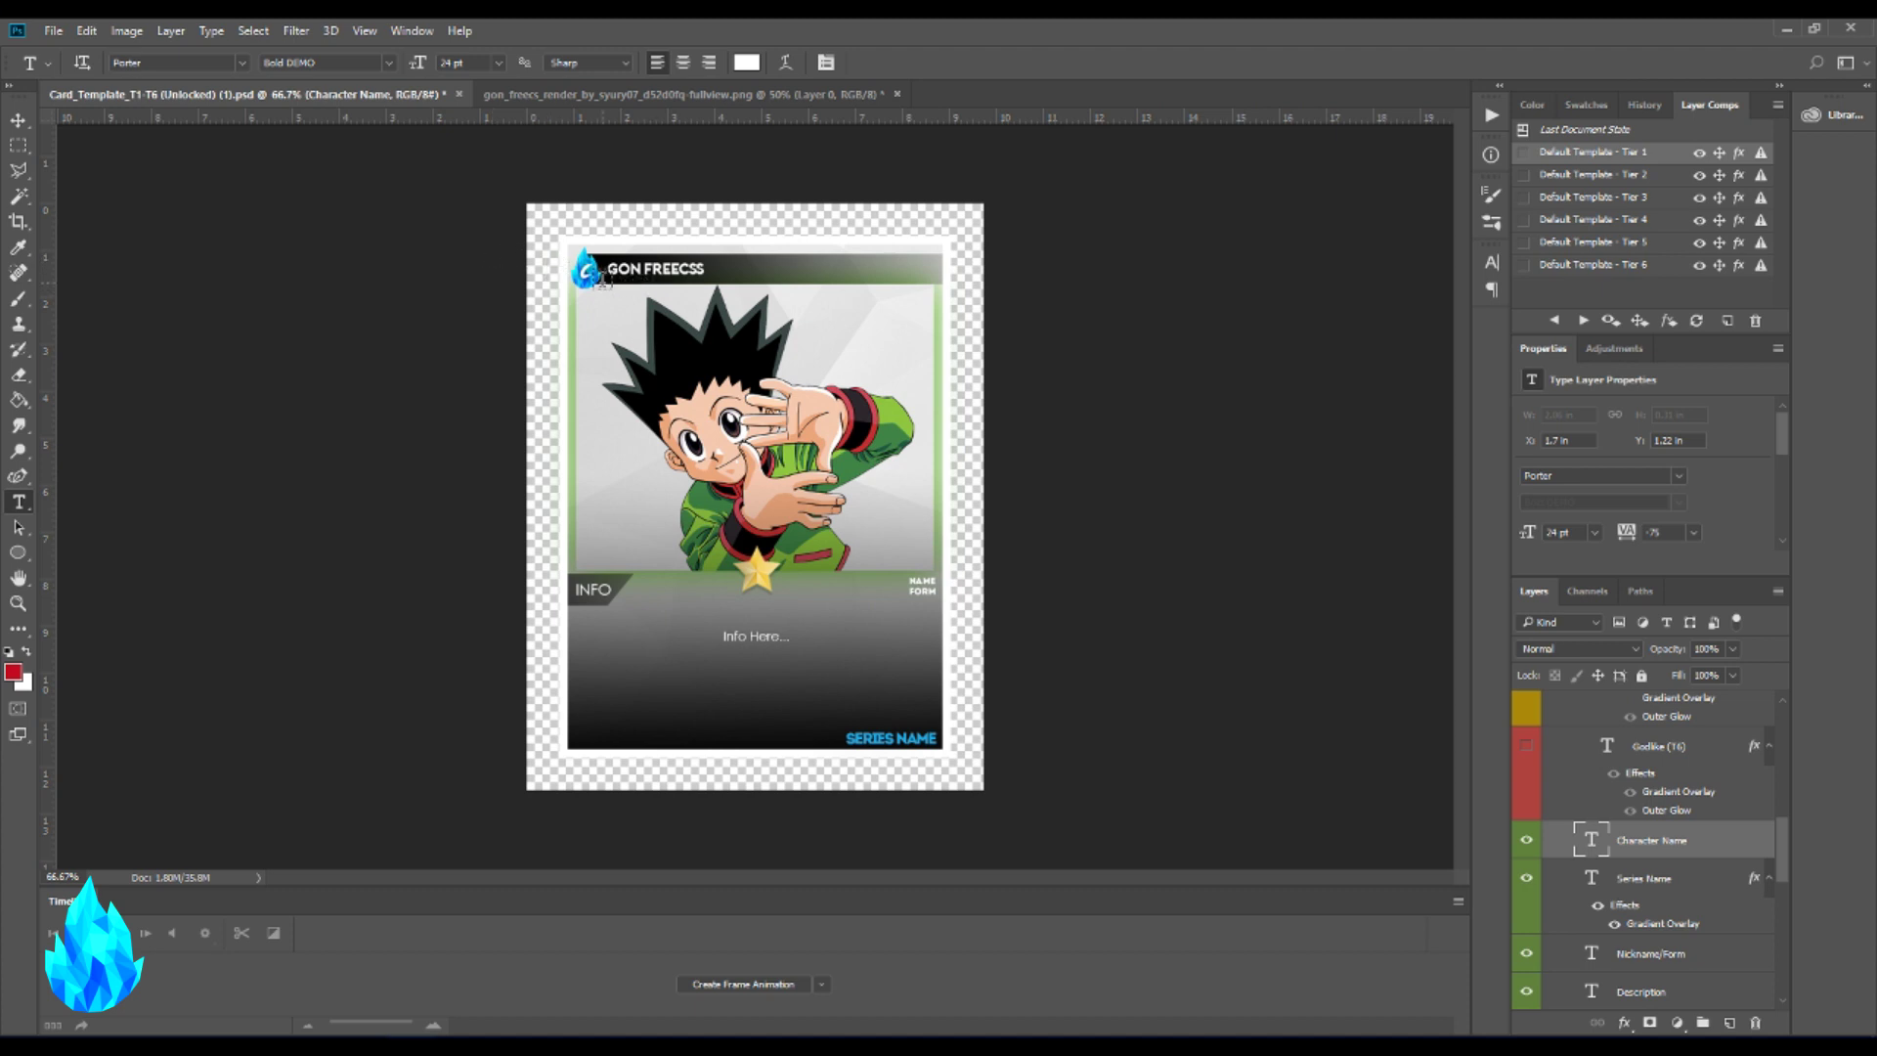
- Replace the two-line NAME FORM placeholder text with GON on the first line and ORIGINAL on the second
click(920, 590)
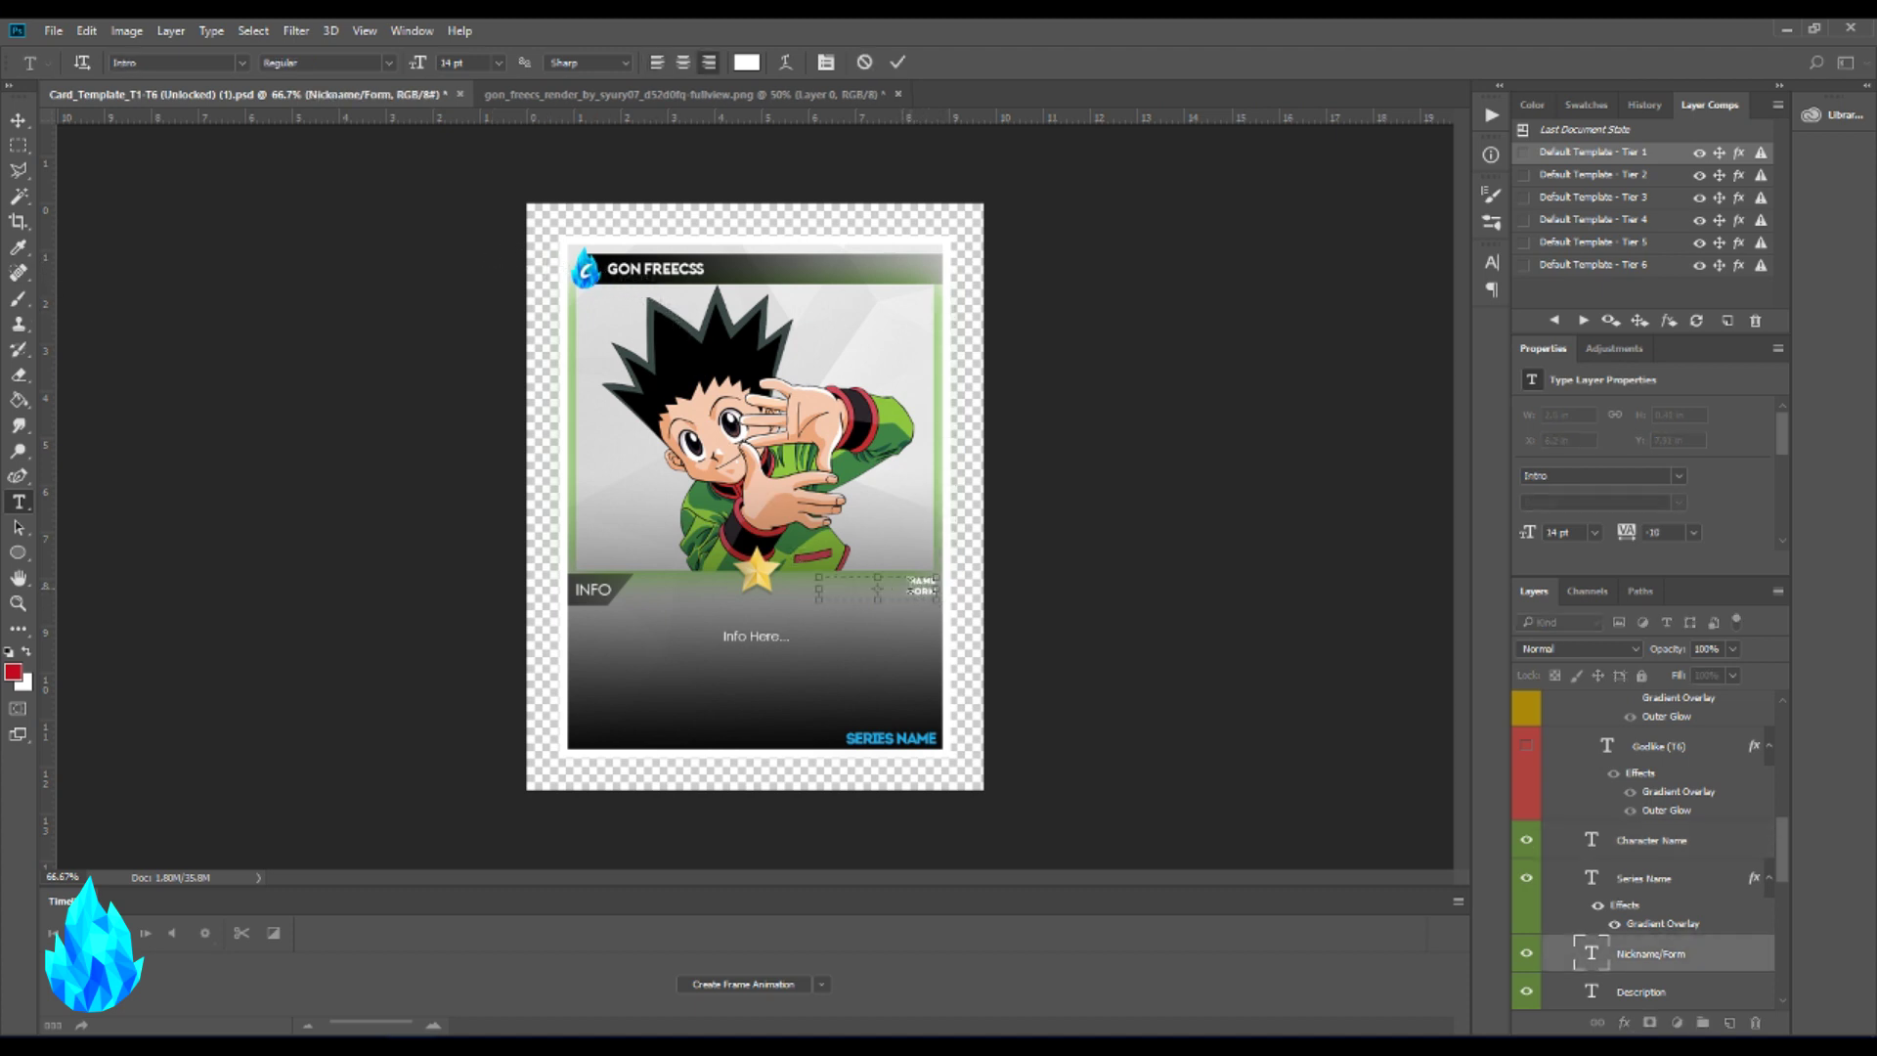
drag(909, 585, 957, 580)
text(GON)
click(924, 657)
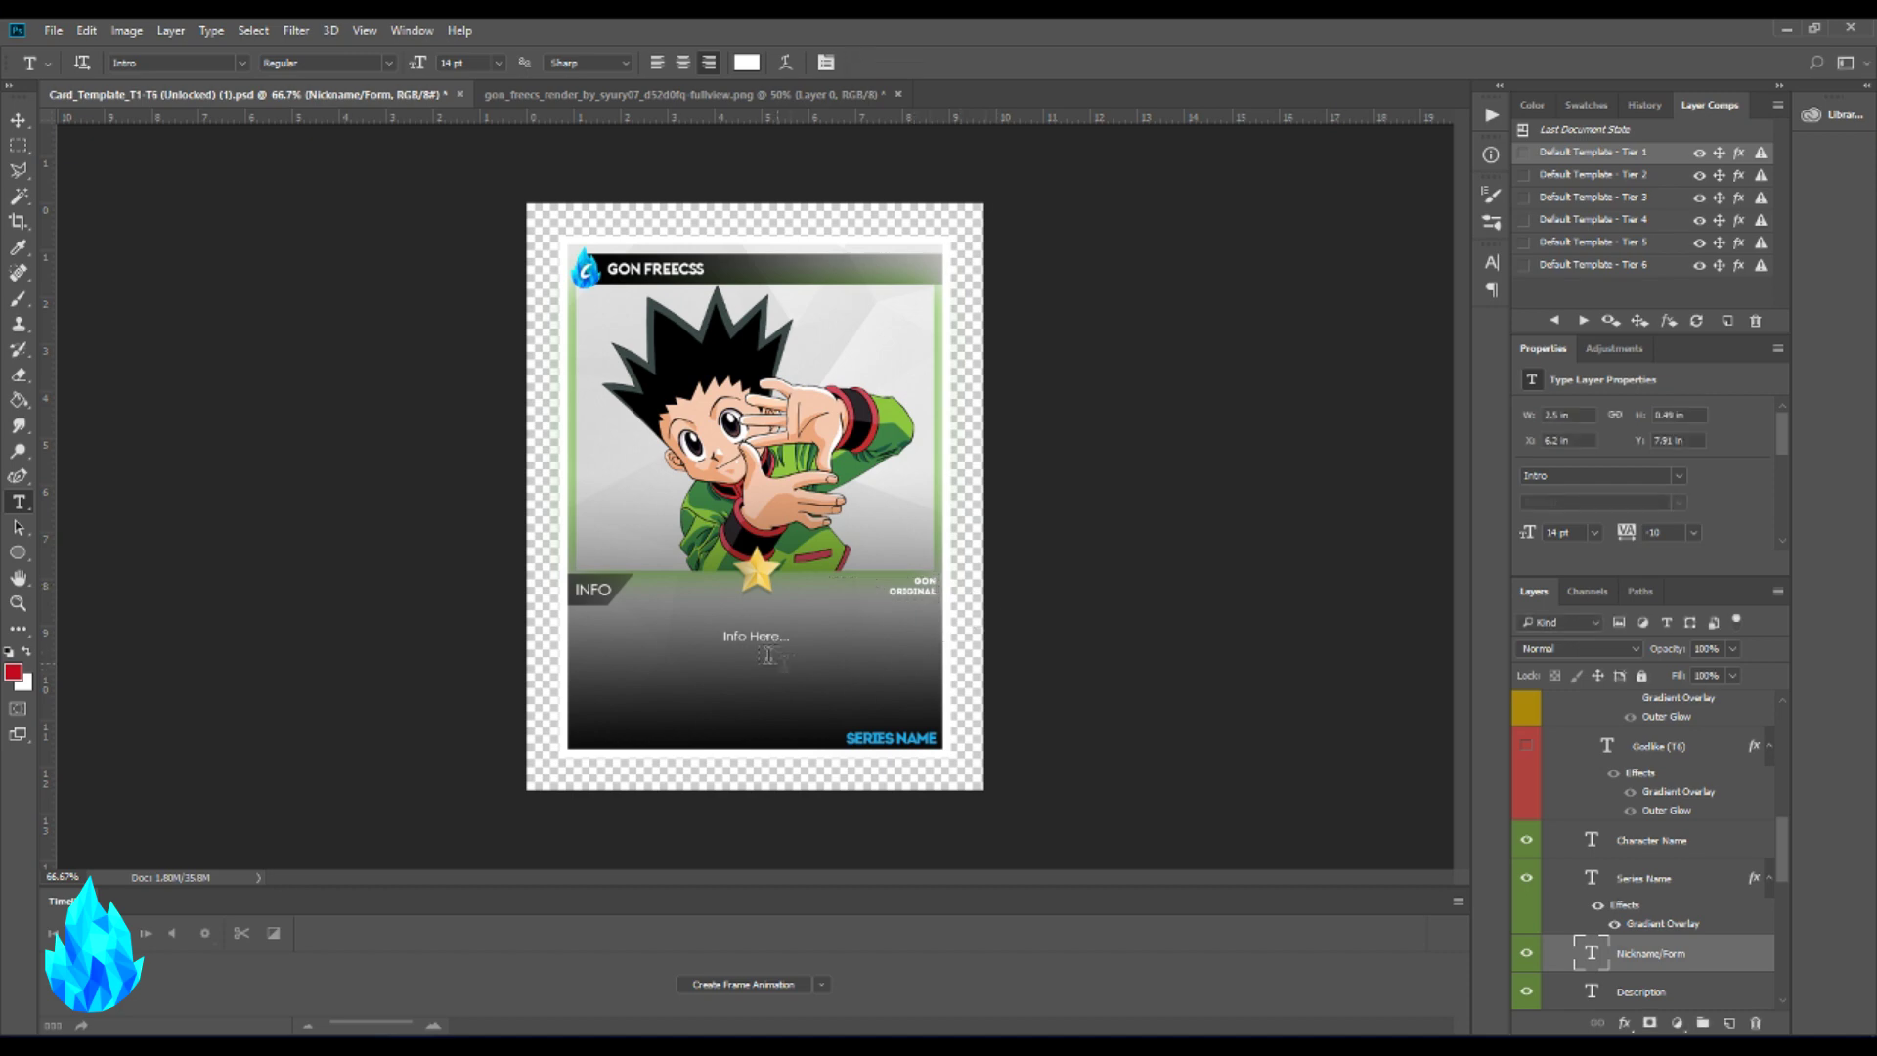
- Set the info text to "Gon dreams to be a Hunter just like his father. He makes friends on his journey, continuing to grow stronger everyday."
click(745, 636)
drag(797, 638, 696, 640)
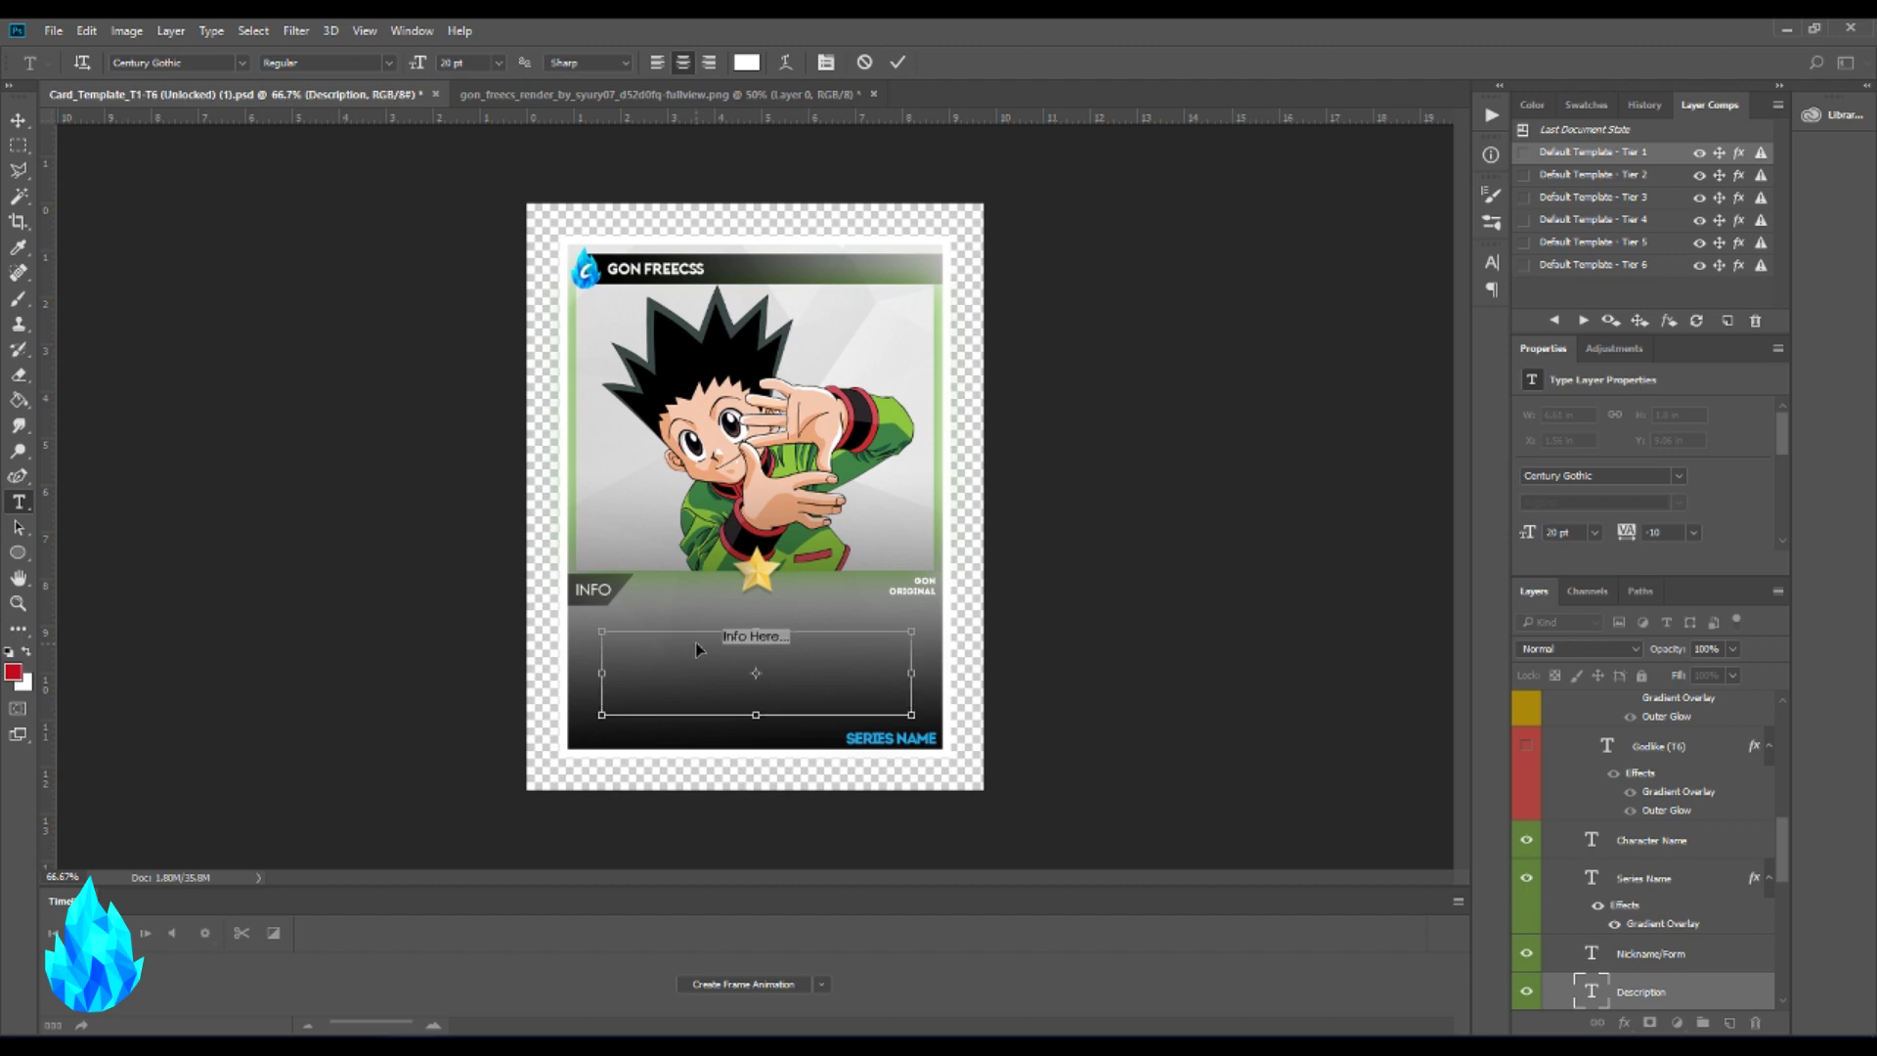
text(Gon dreams to be a Hunter just like his father. He makes friends on his journey, continuing to grow stronger everyday.)
click(1120, 618)
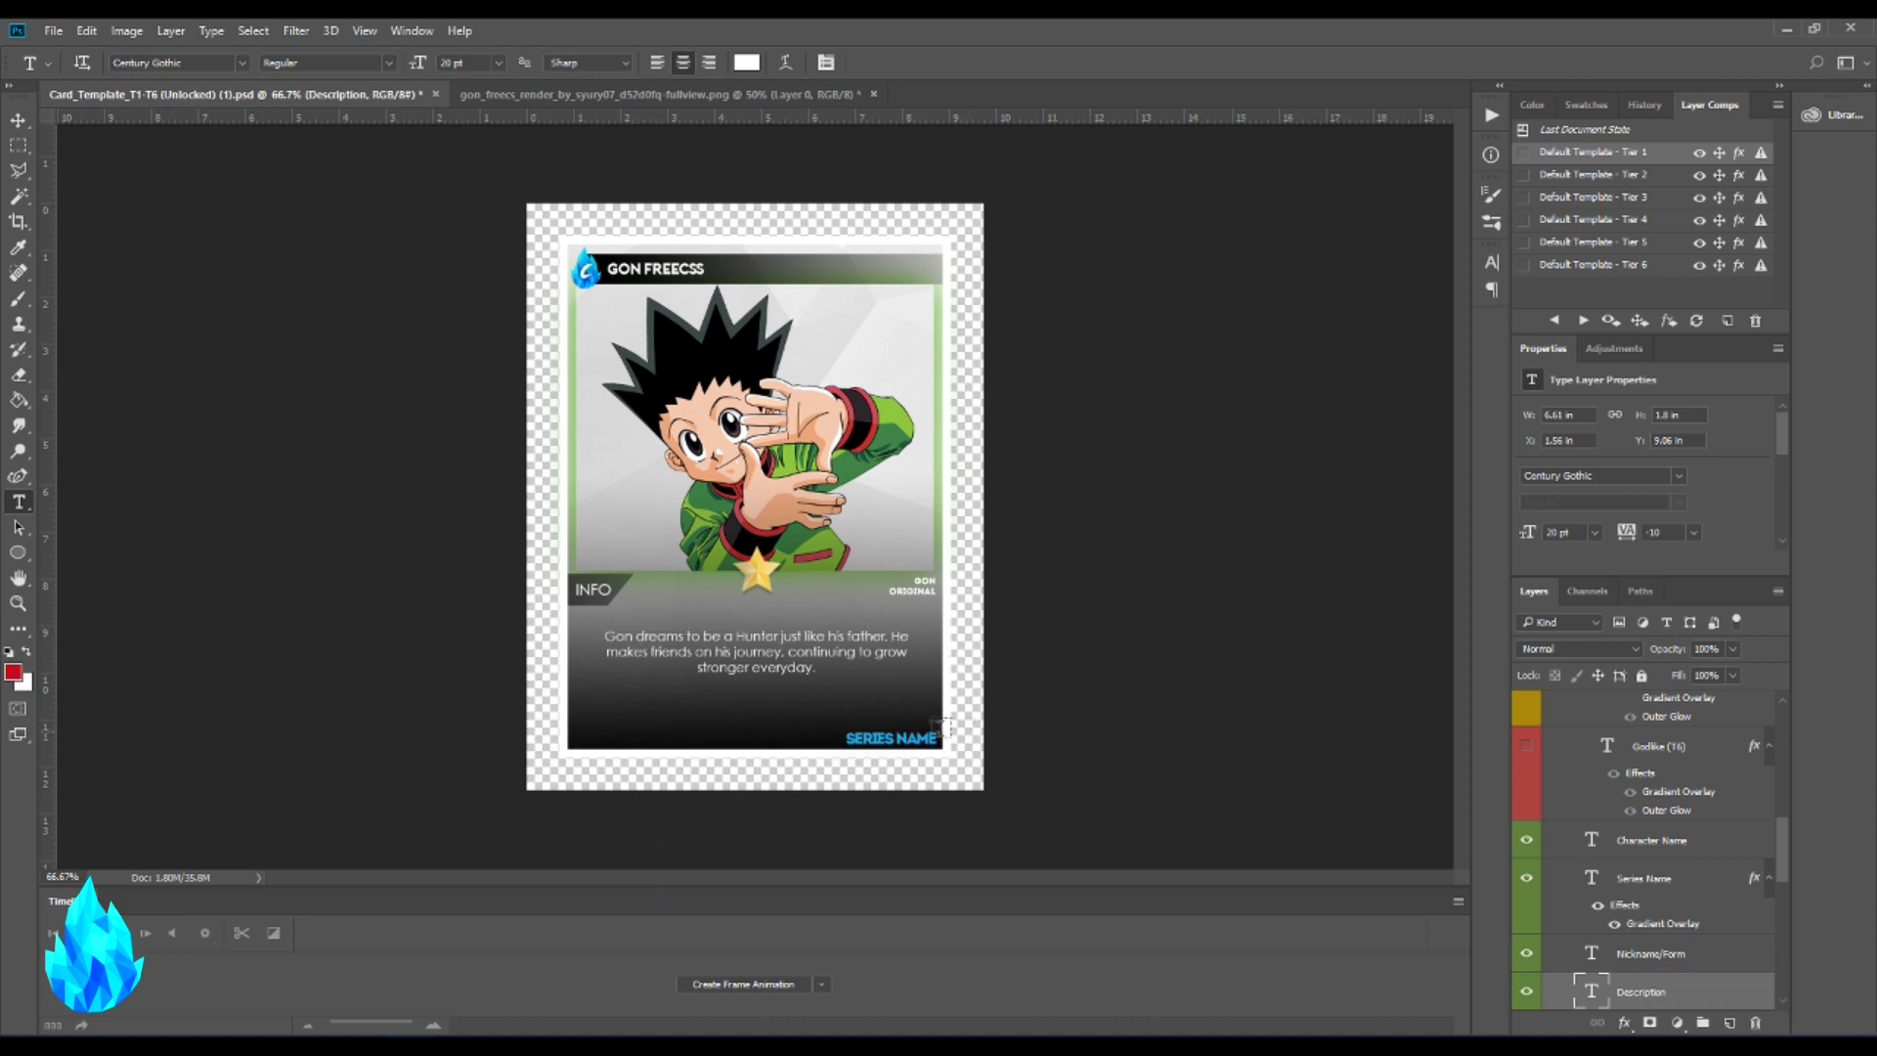
- Replace the SERIES NAME placeholder text with HUNTER X HUNTER
click(903, 735)
drag(849, 737, 1009, 740)
text(HUNTERX)
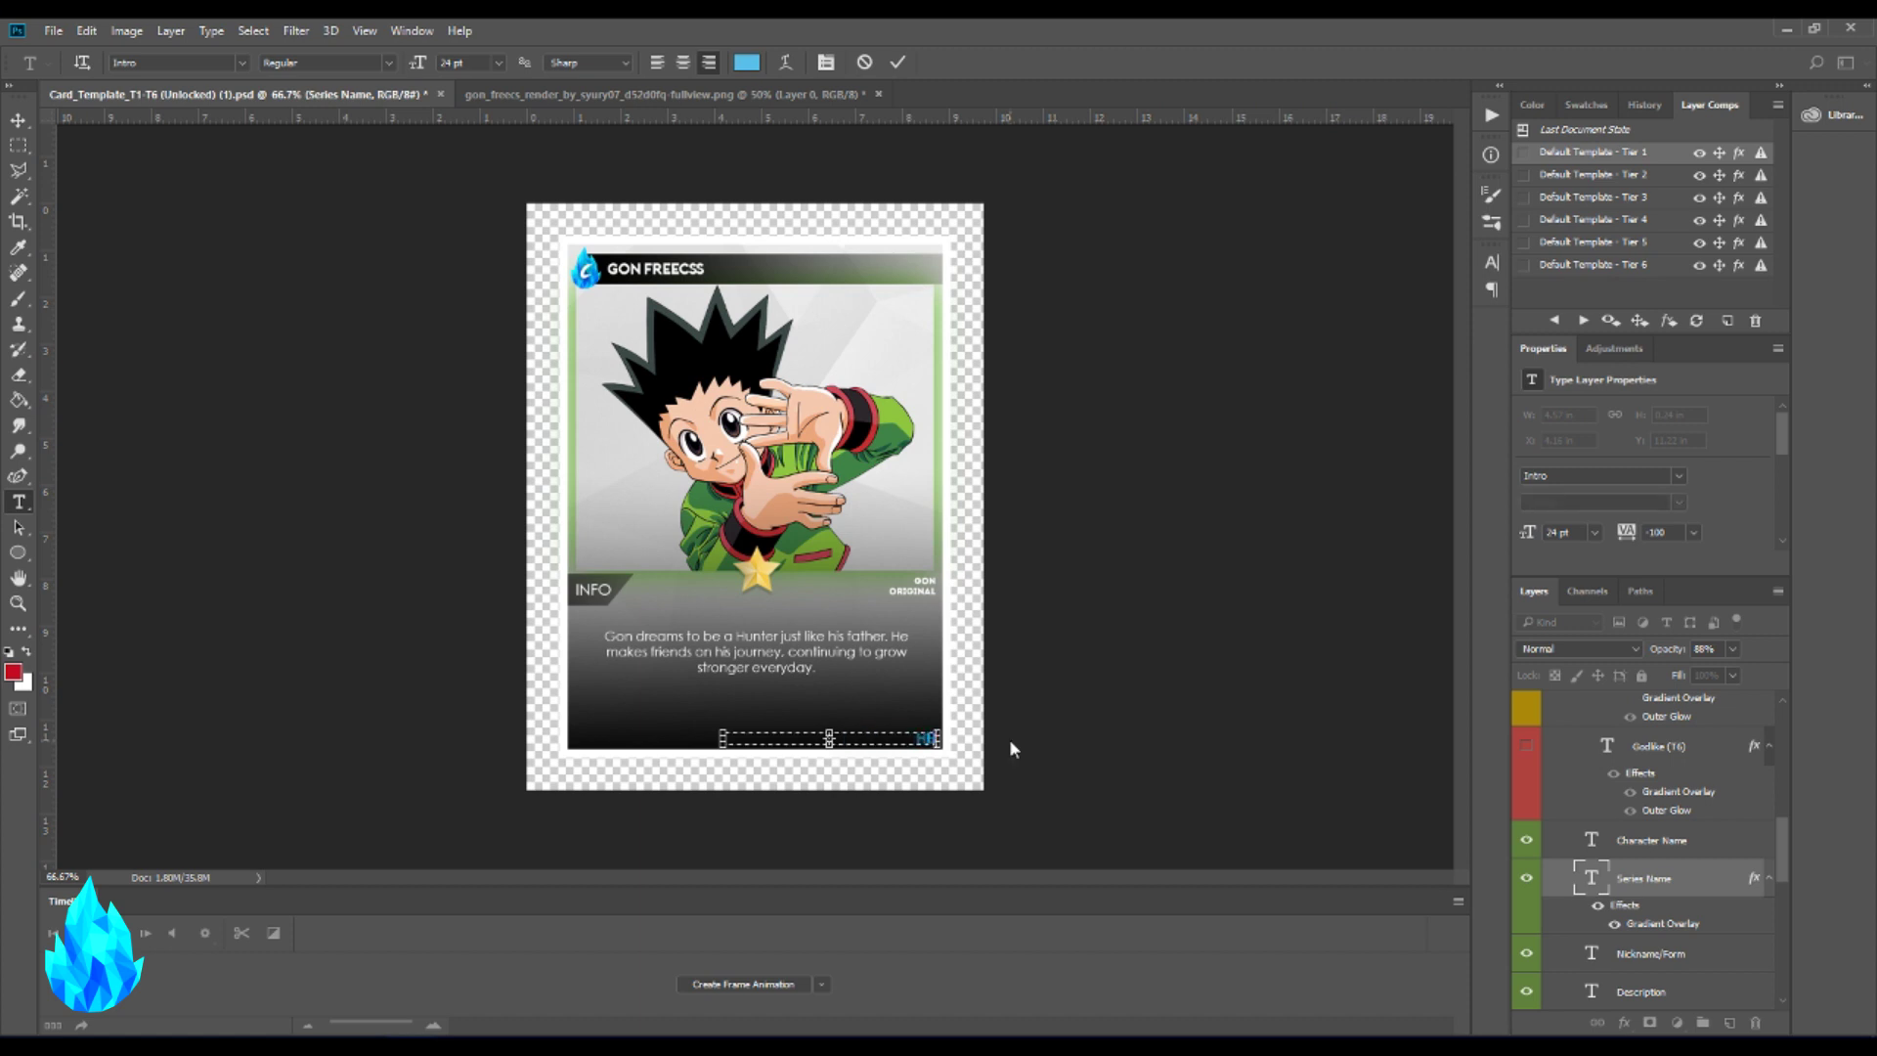
text( HUNTER)
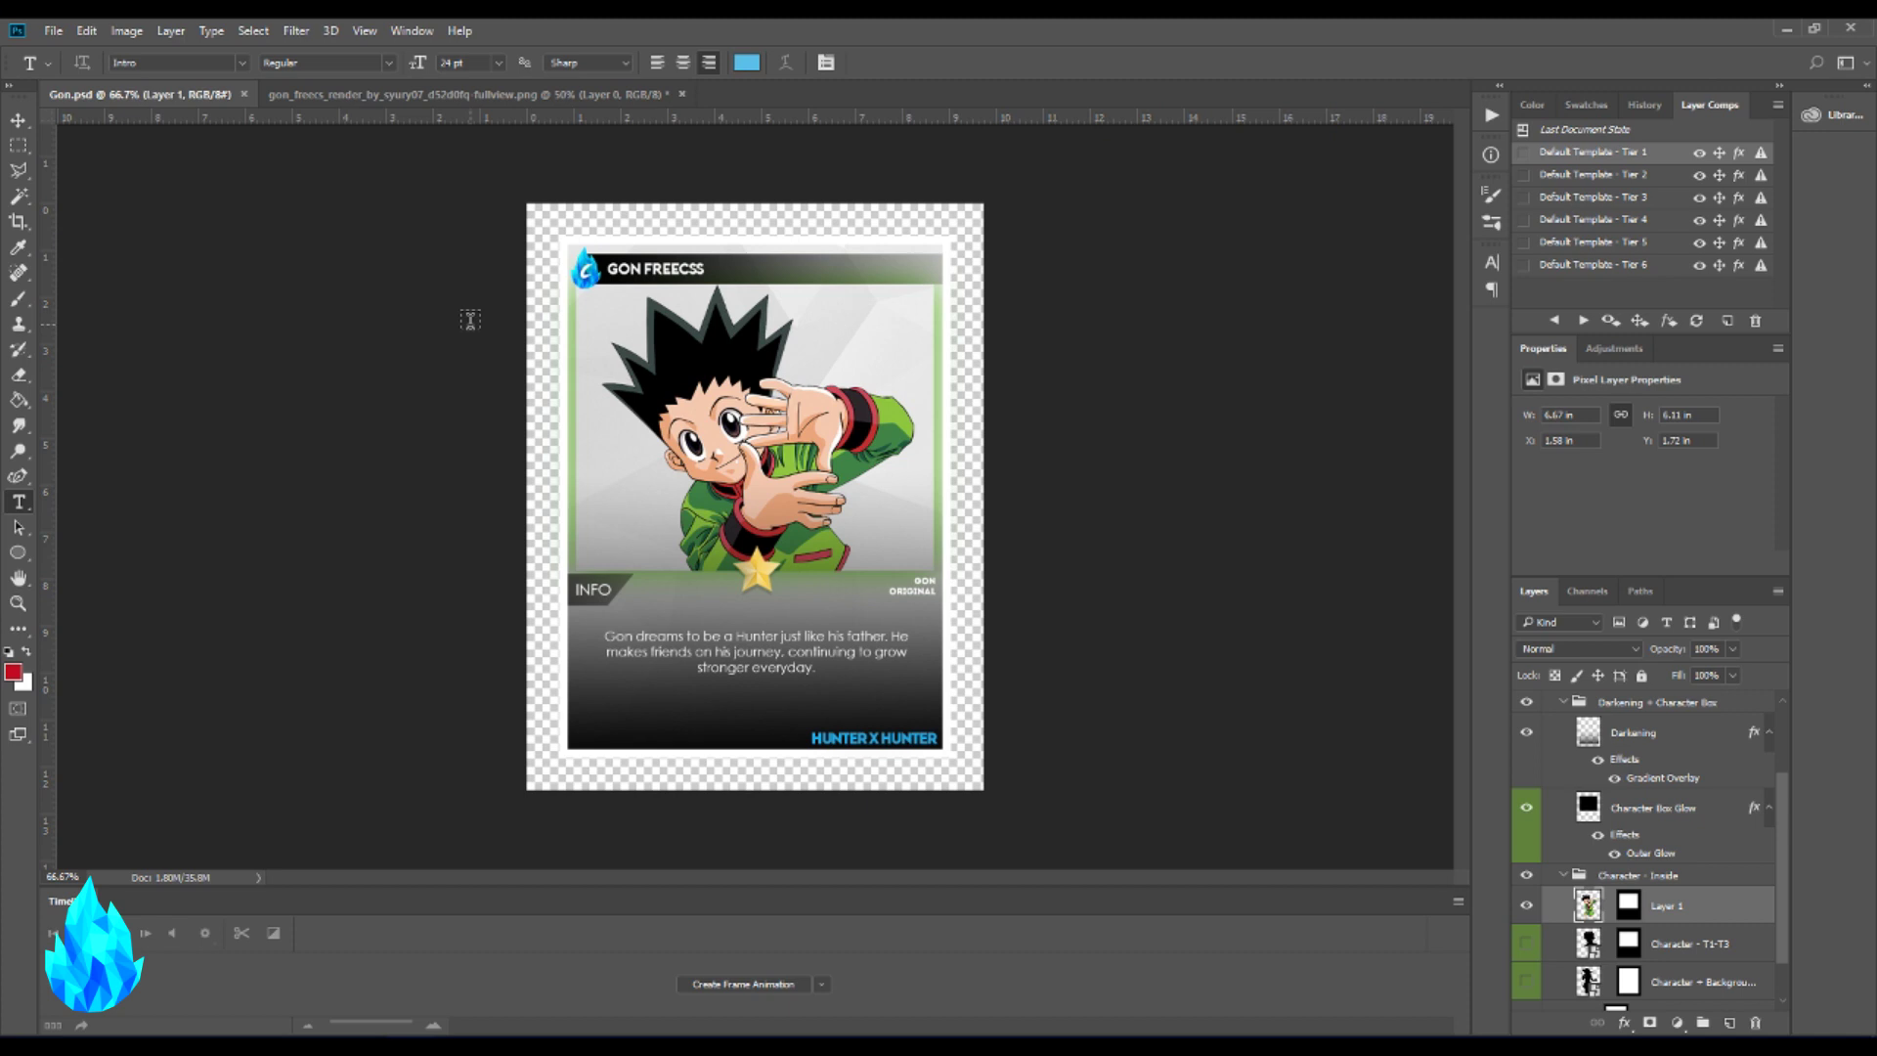
- Save the card as Gon.psd in Photoshop format in the Downloads folder, replacing the existing file
click(53, 31)
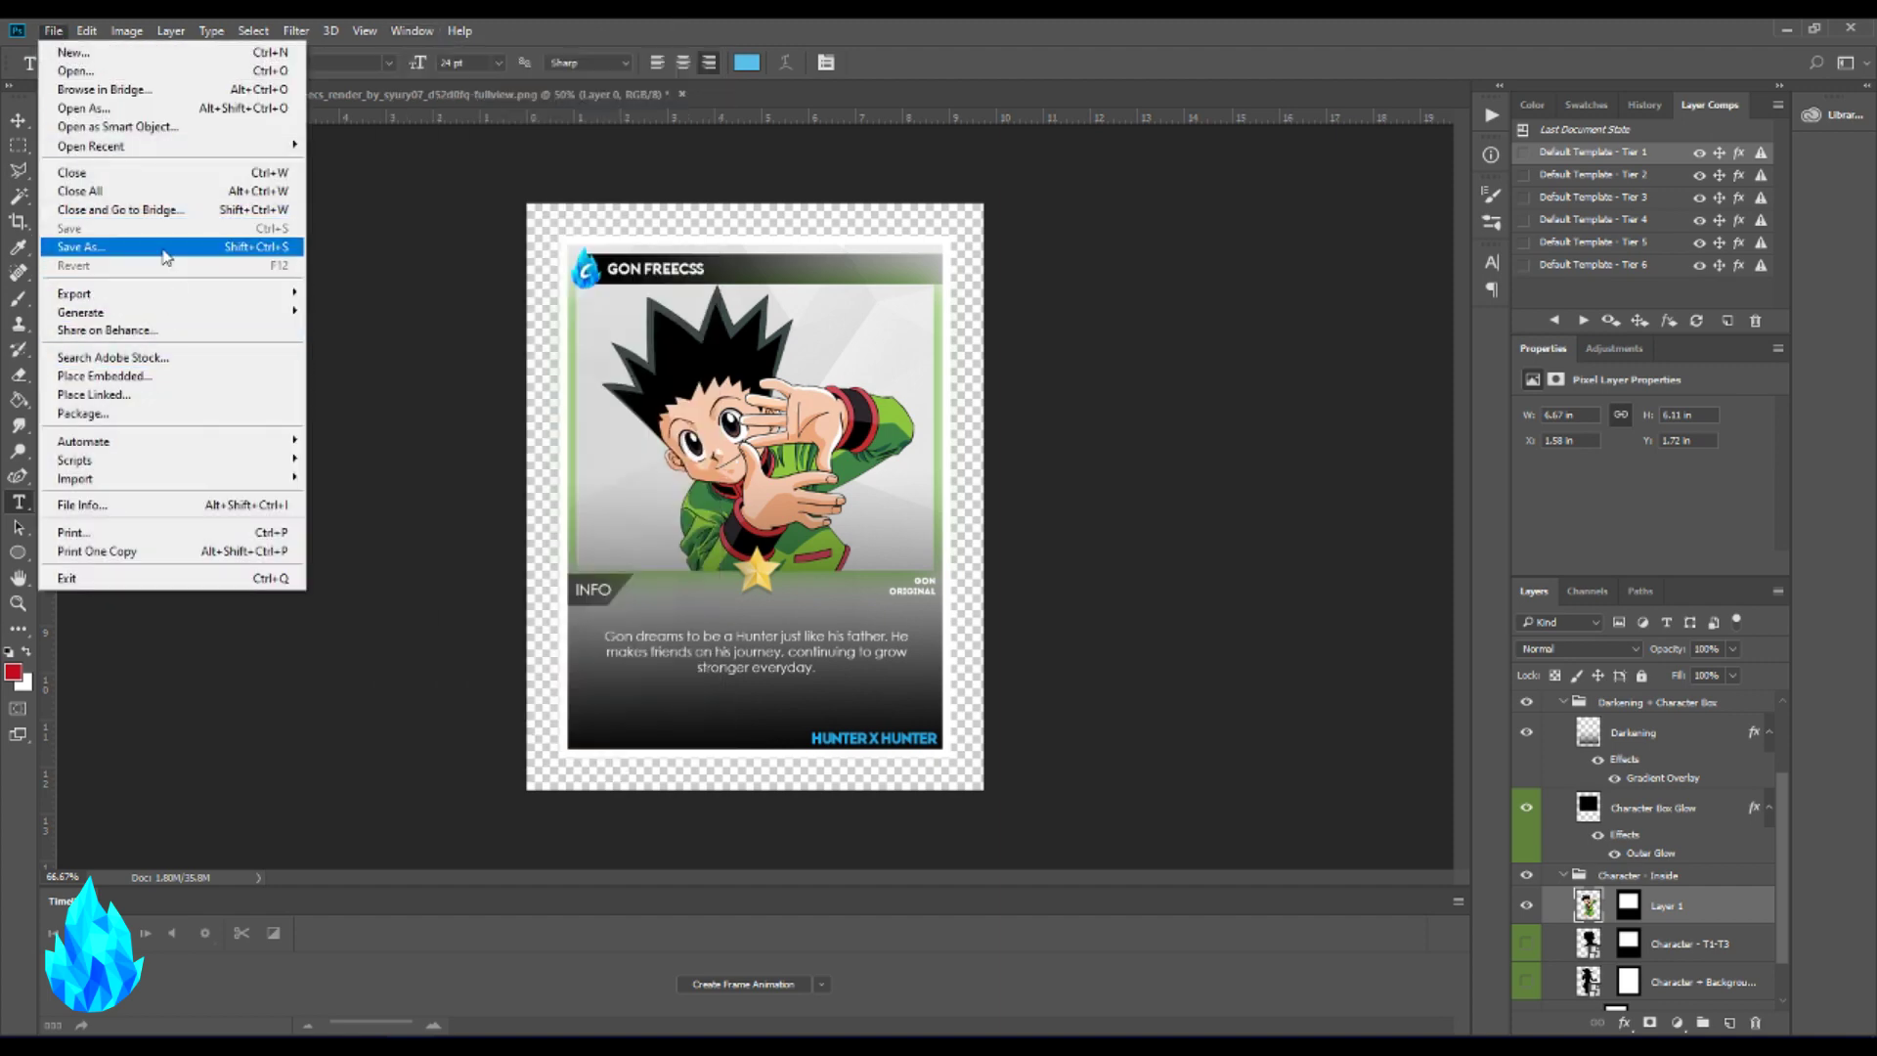
click(108, 246)
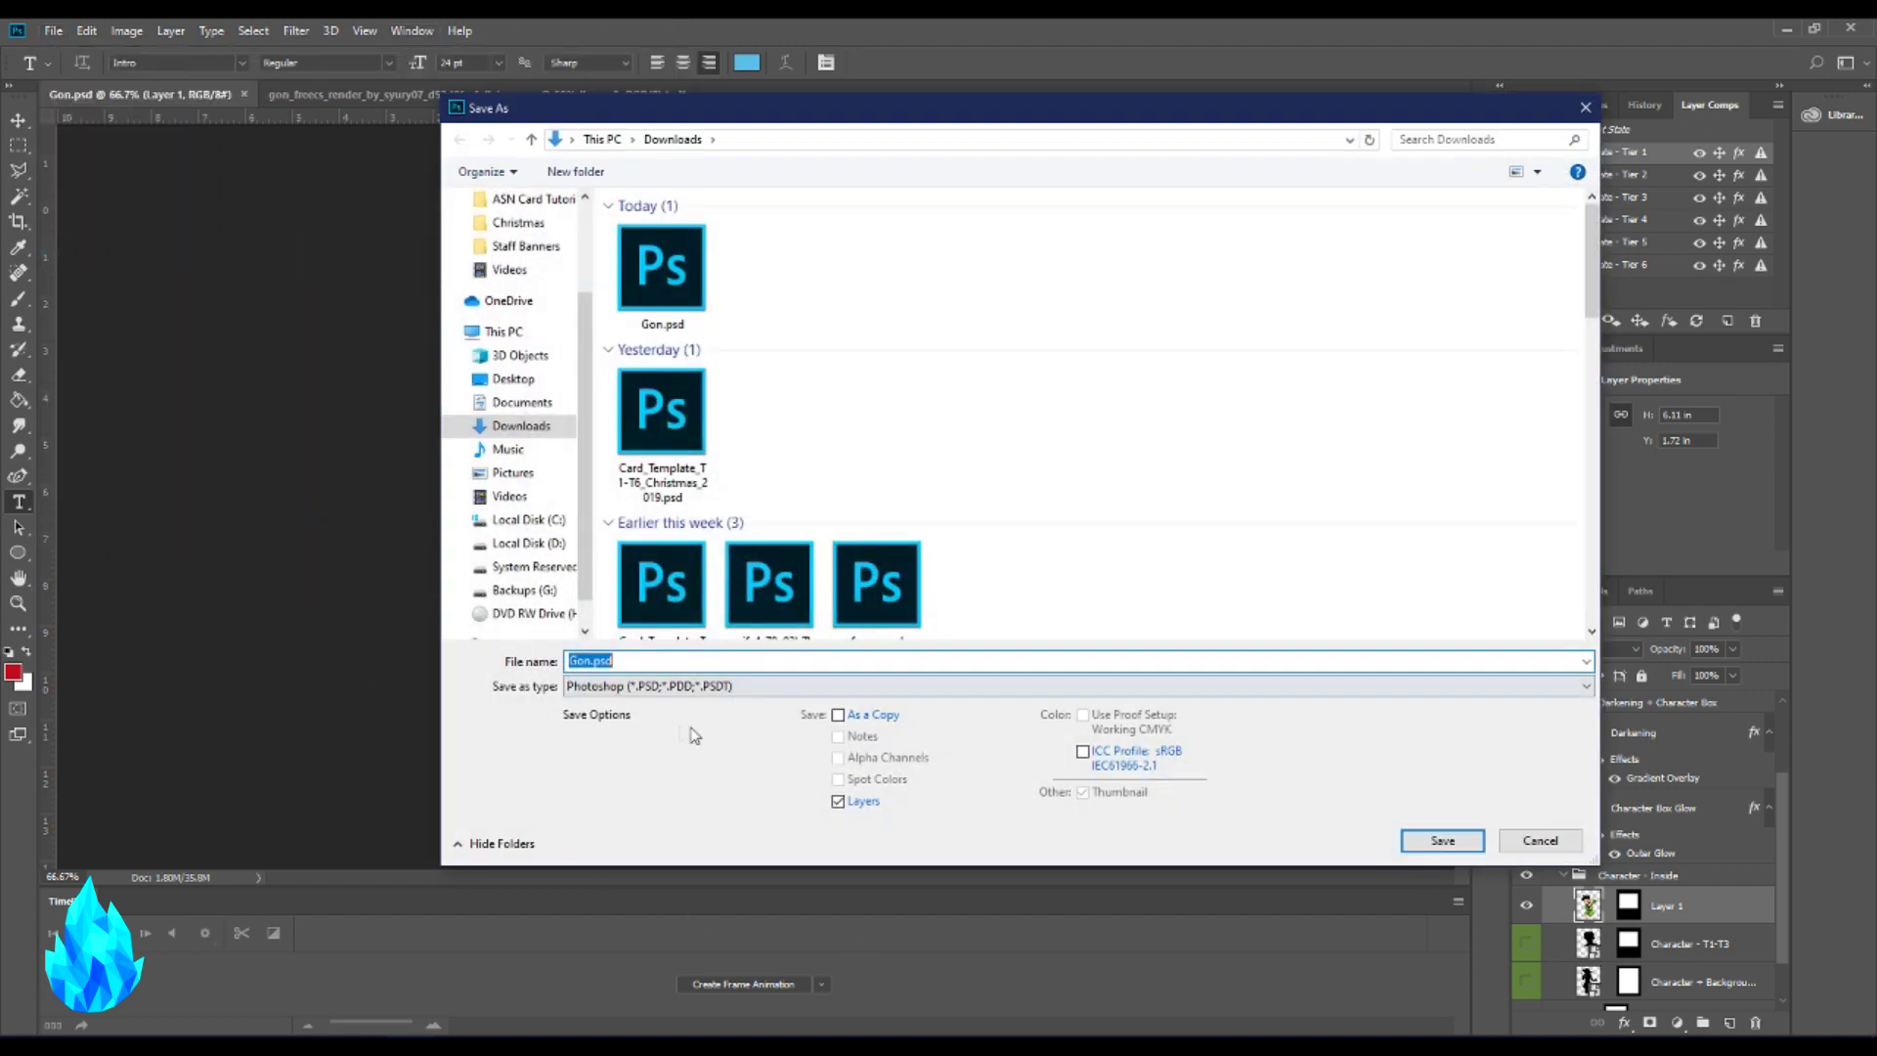
click(664, 663)
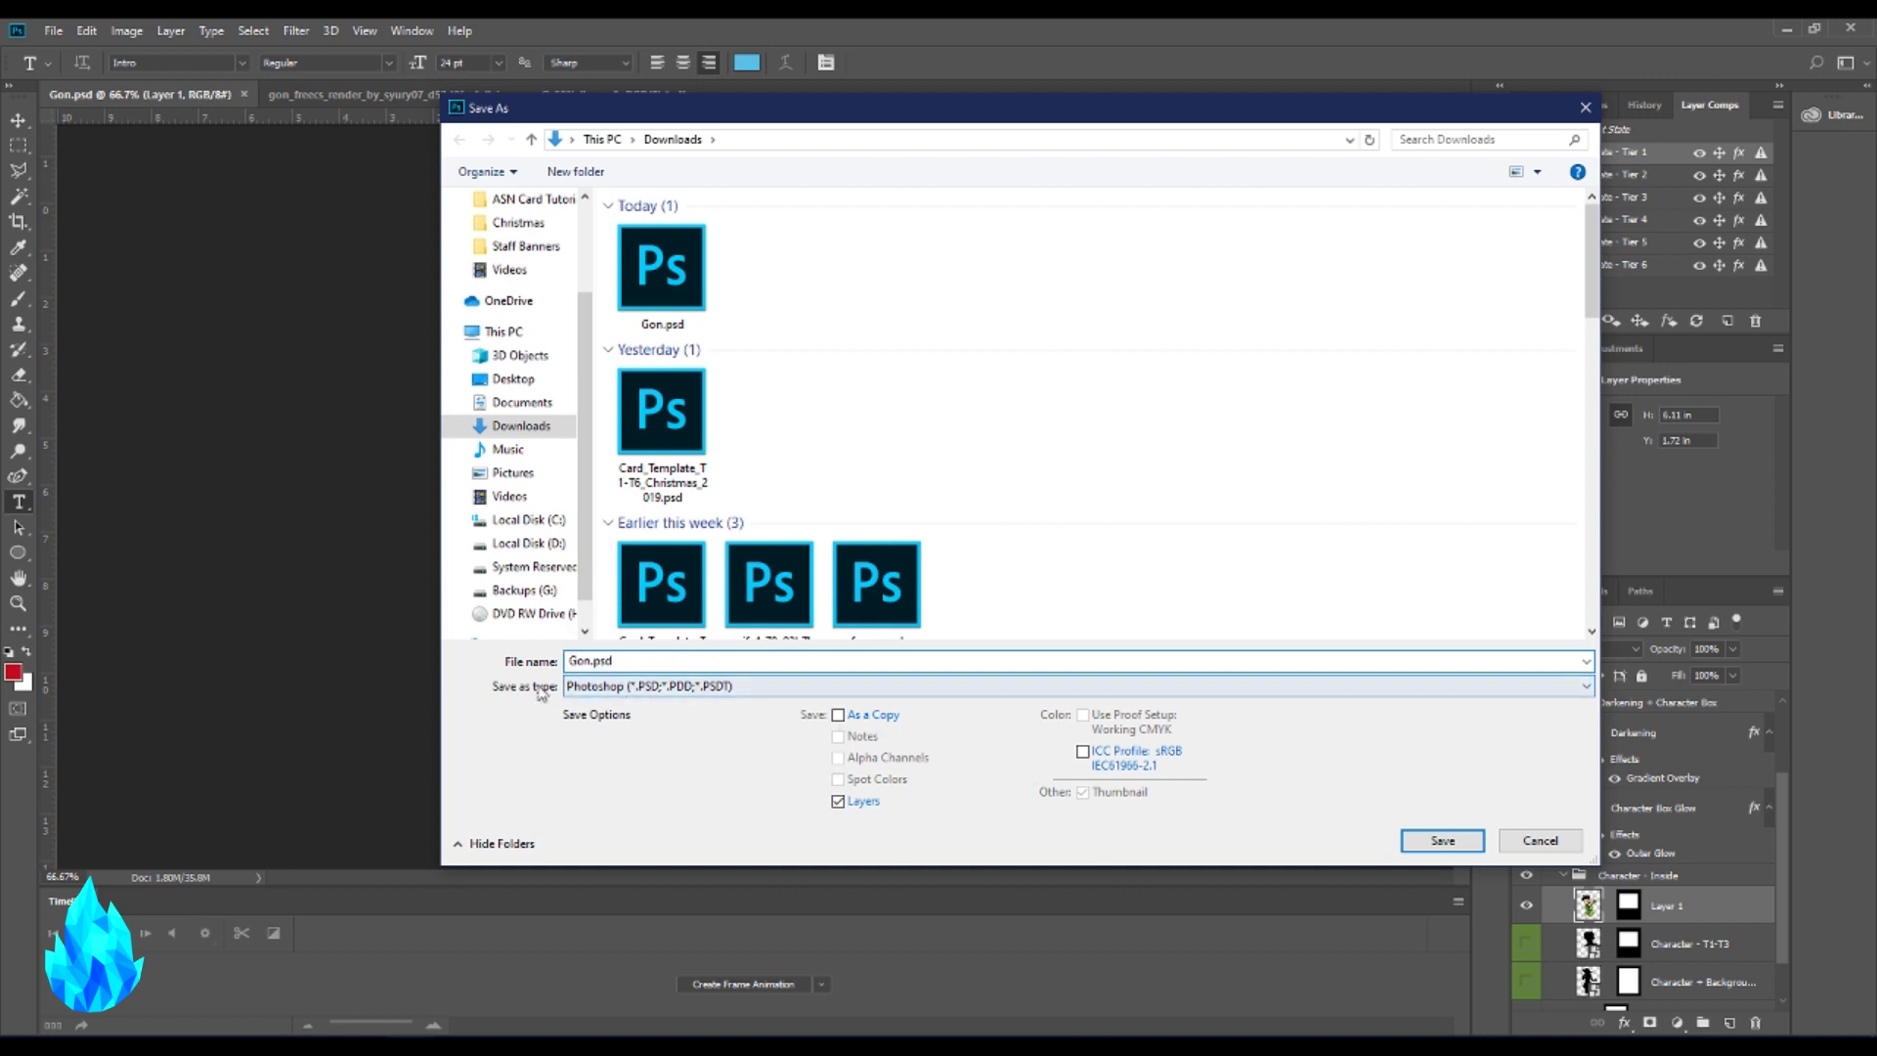
click(674, 687)
click(674, 700)
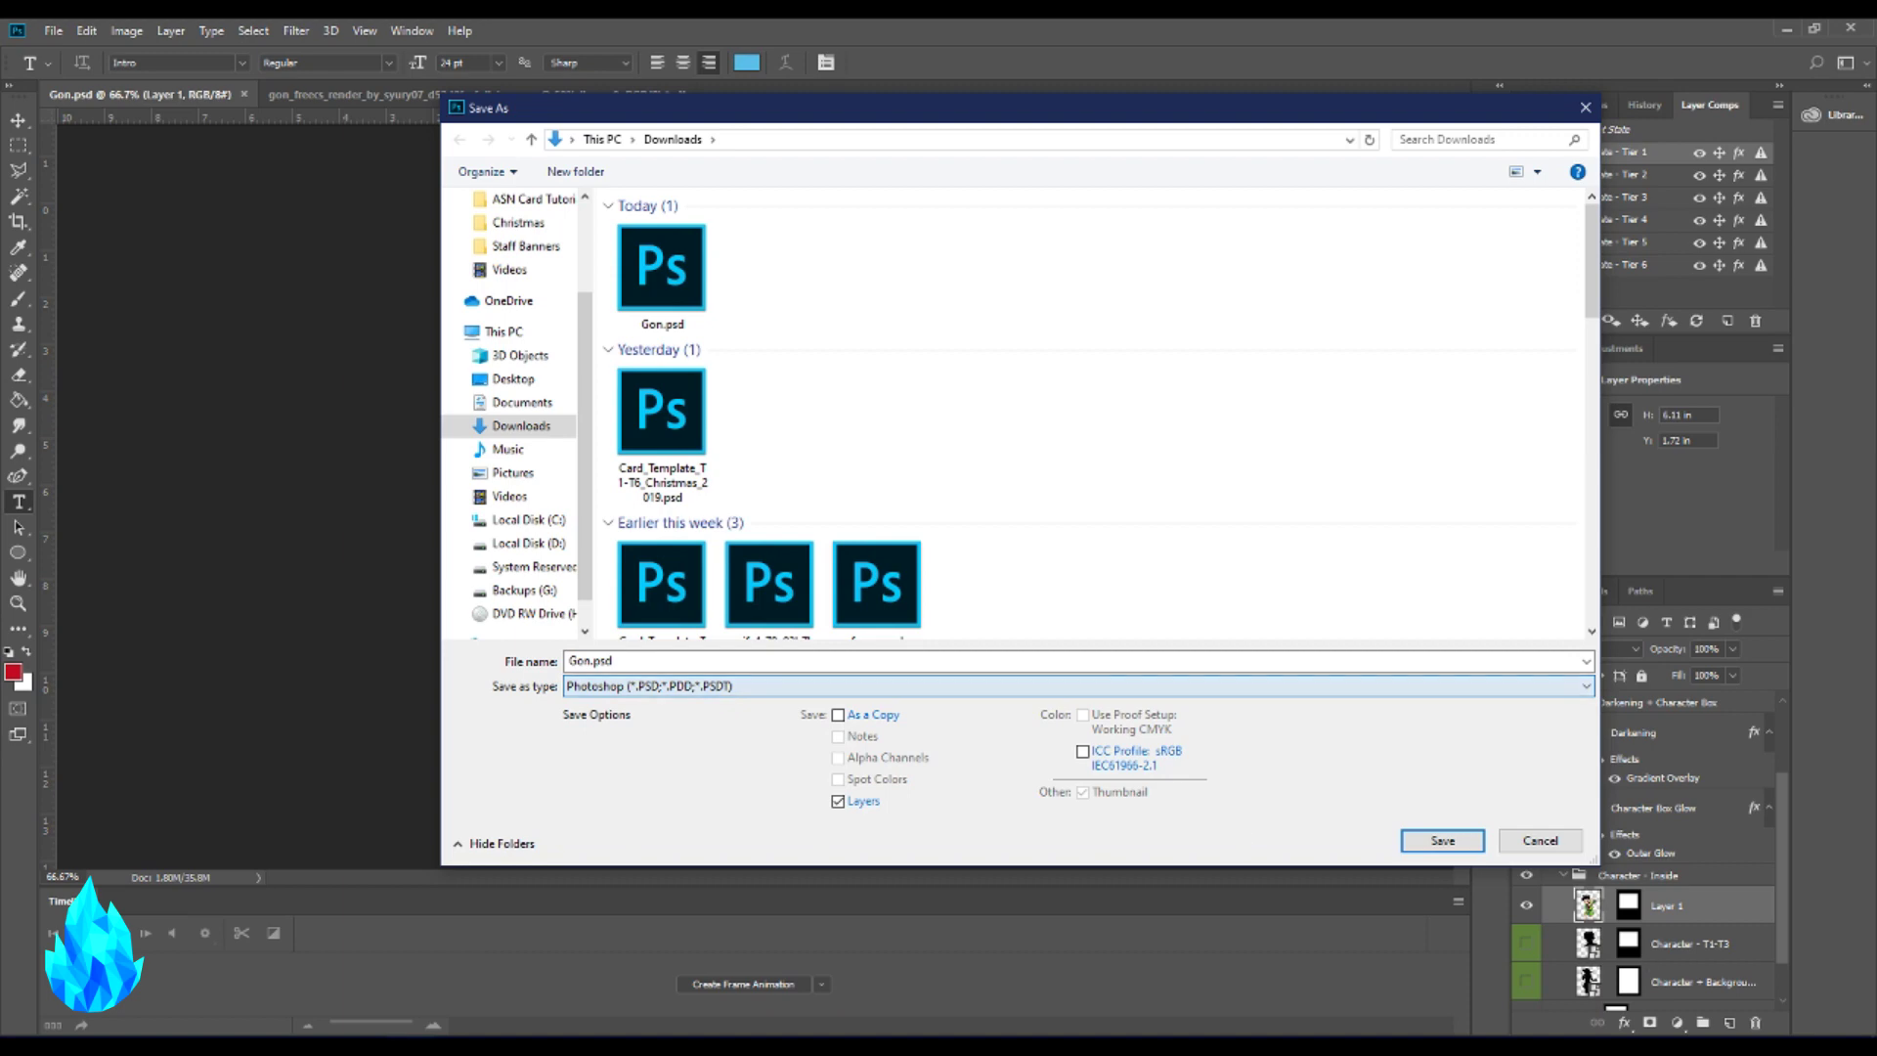
click(1413, 841)
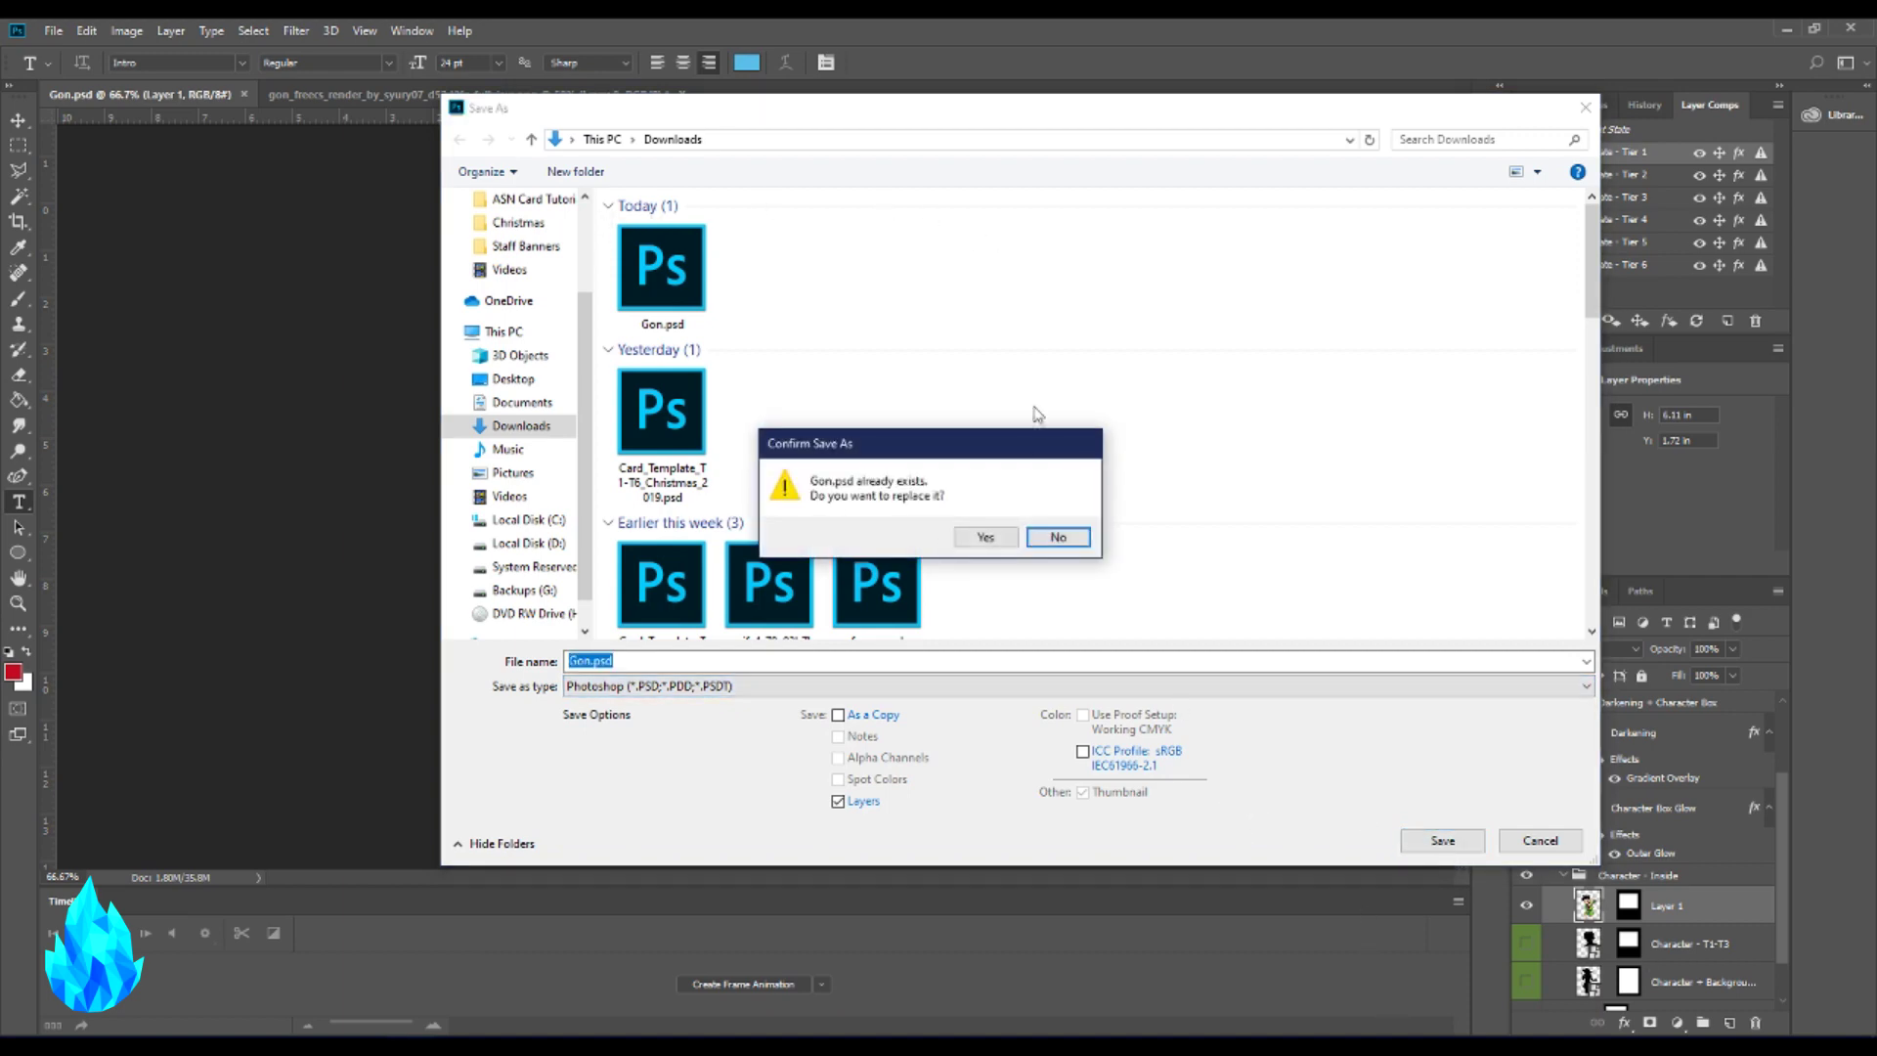
click(985, 537)
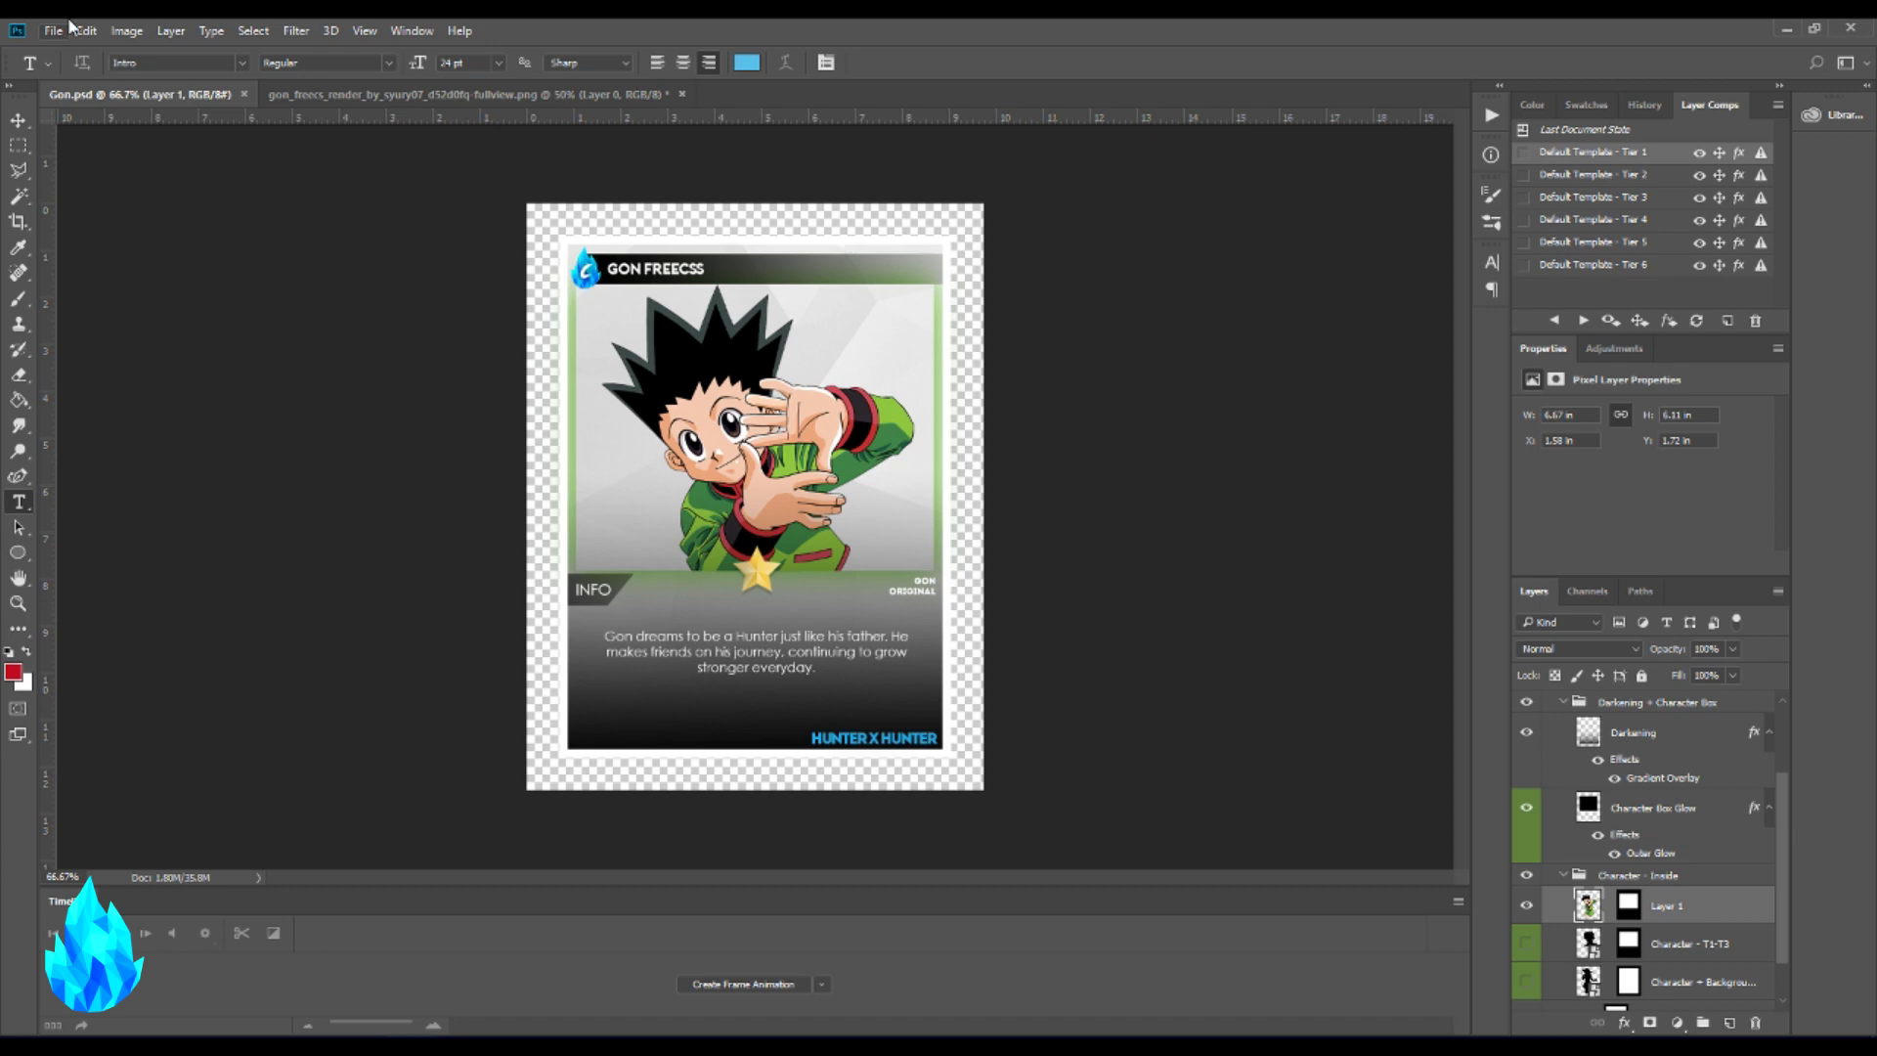
- Save a PNG copy of the card as Gon.png in Downloads with large file size, replacing the existing file
key(ctrl+shift+s)
click(681, 687)
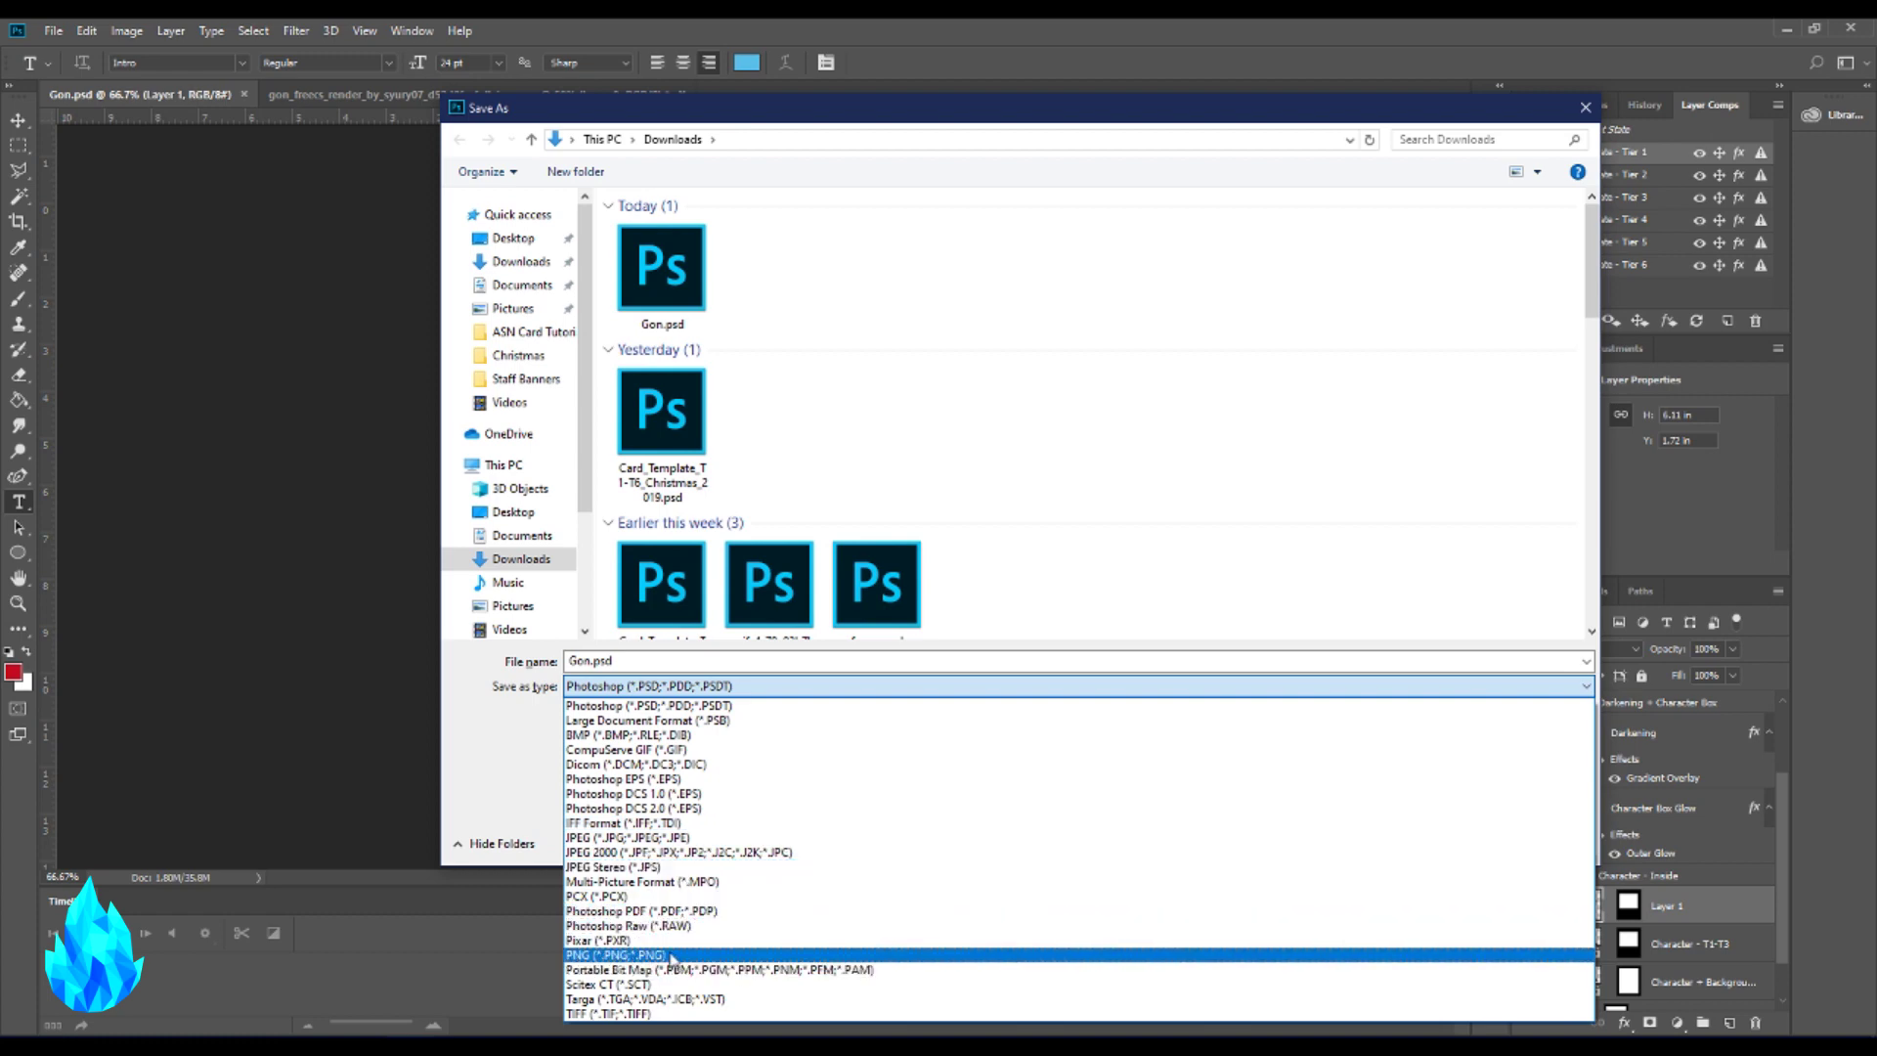
click(650, 955)
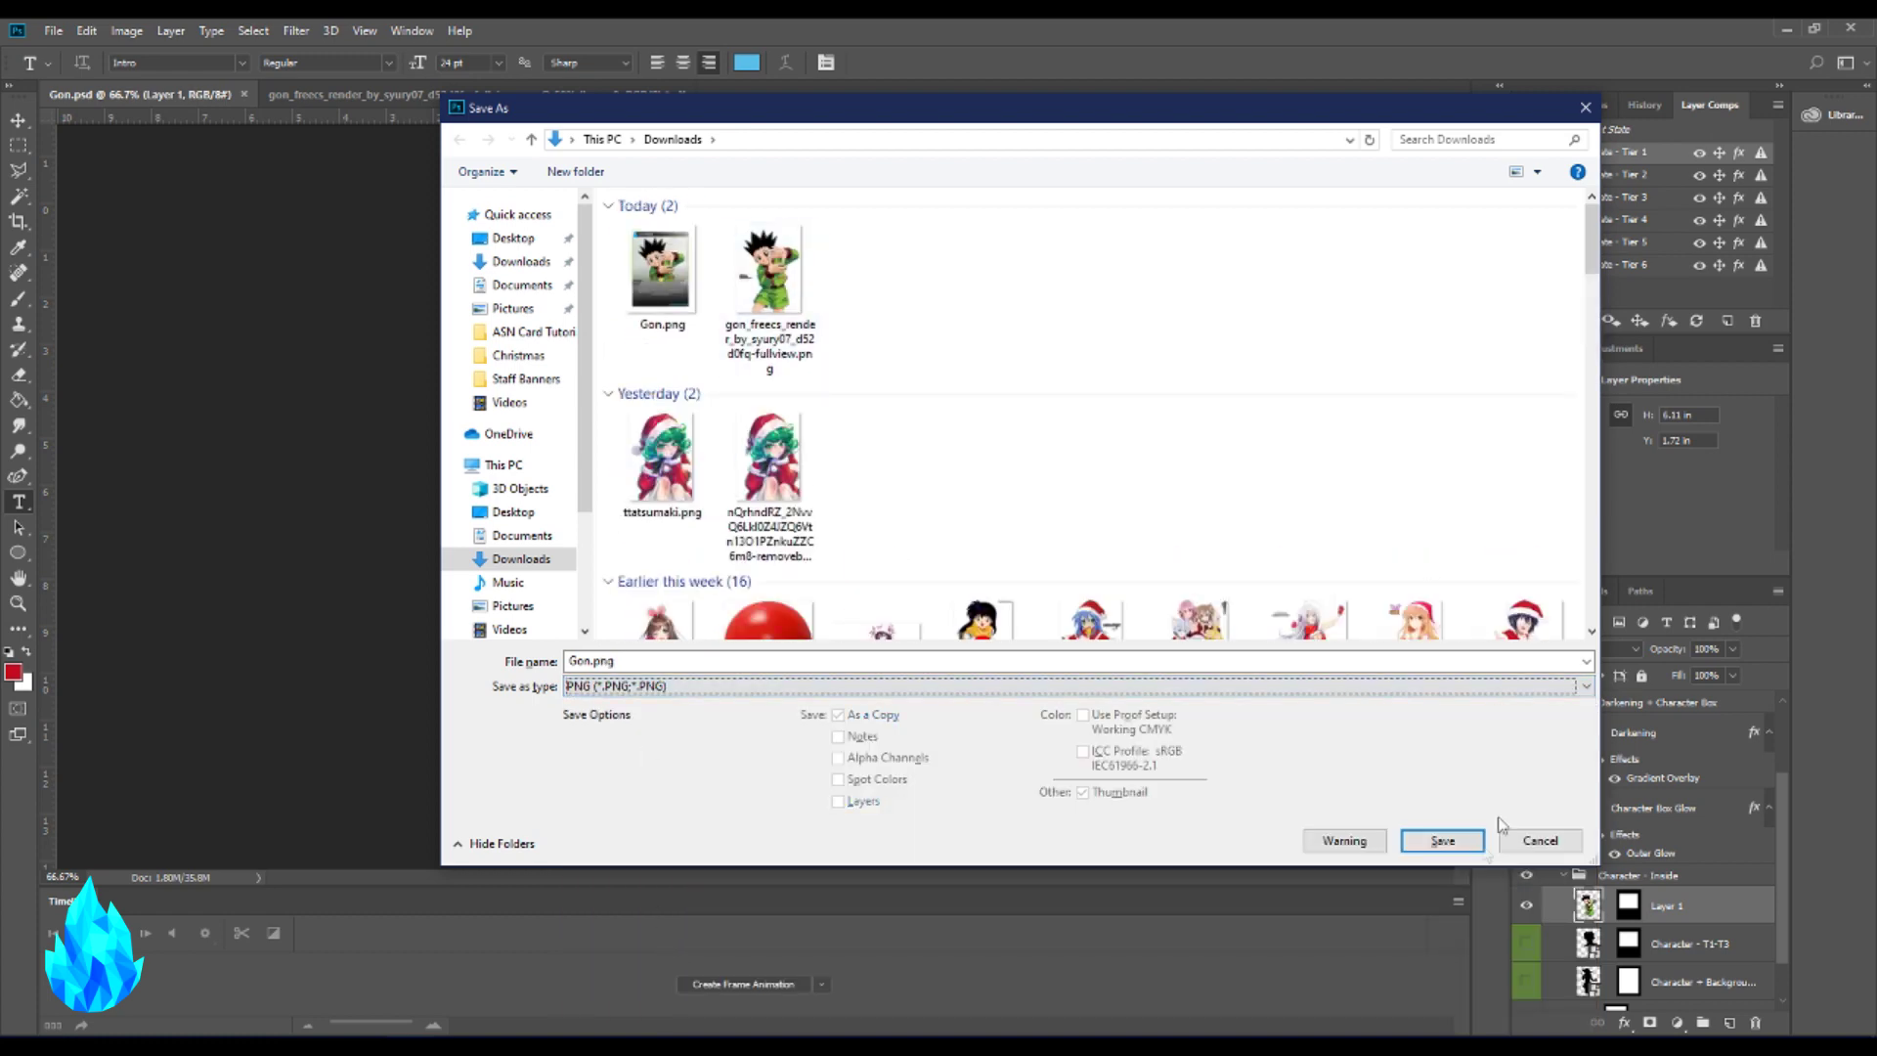
click(1442, 840)
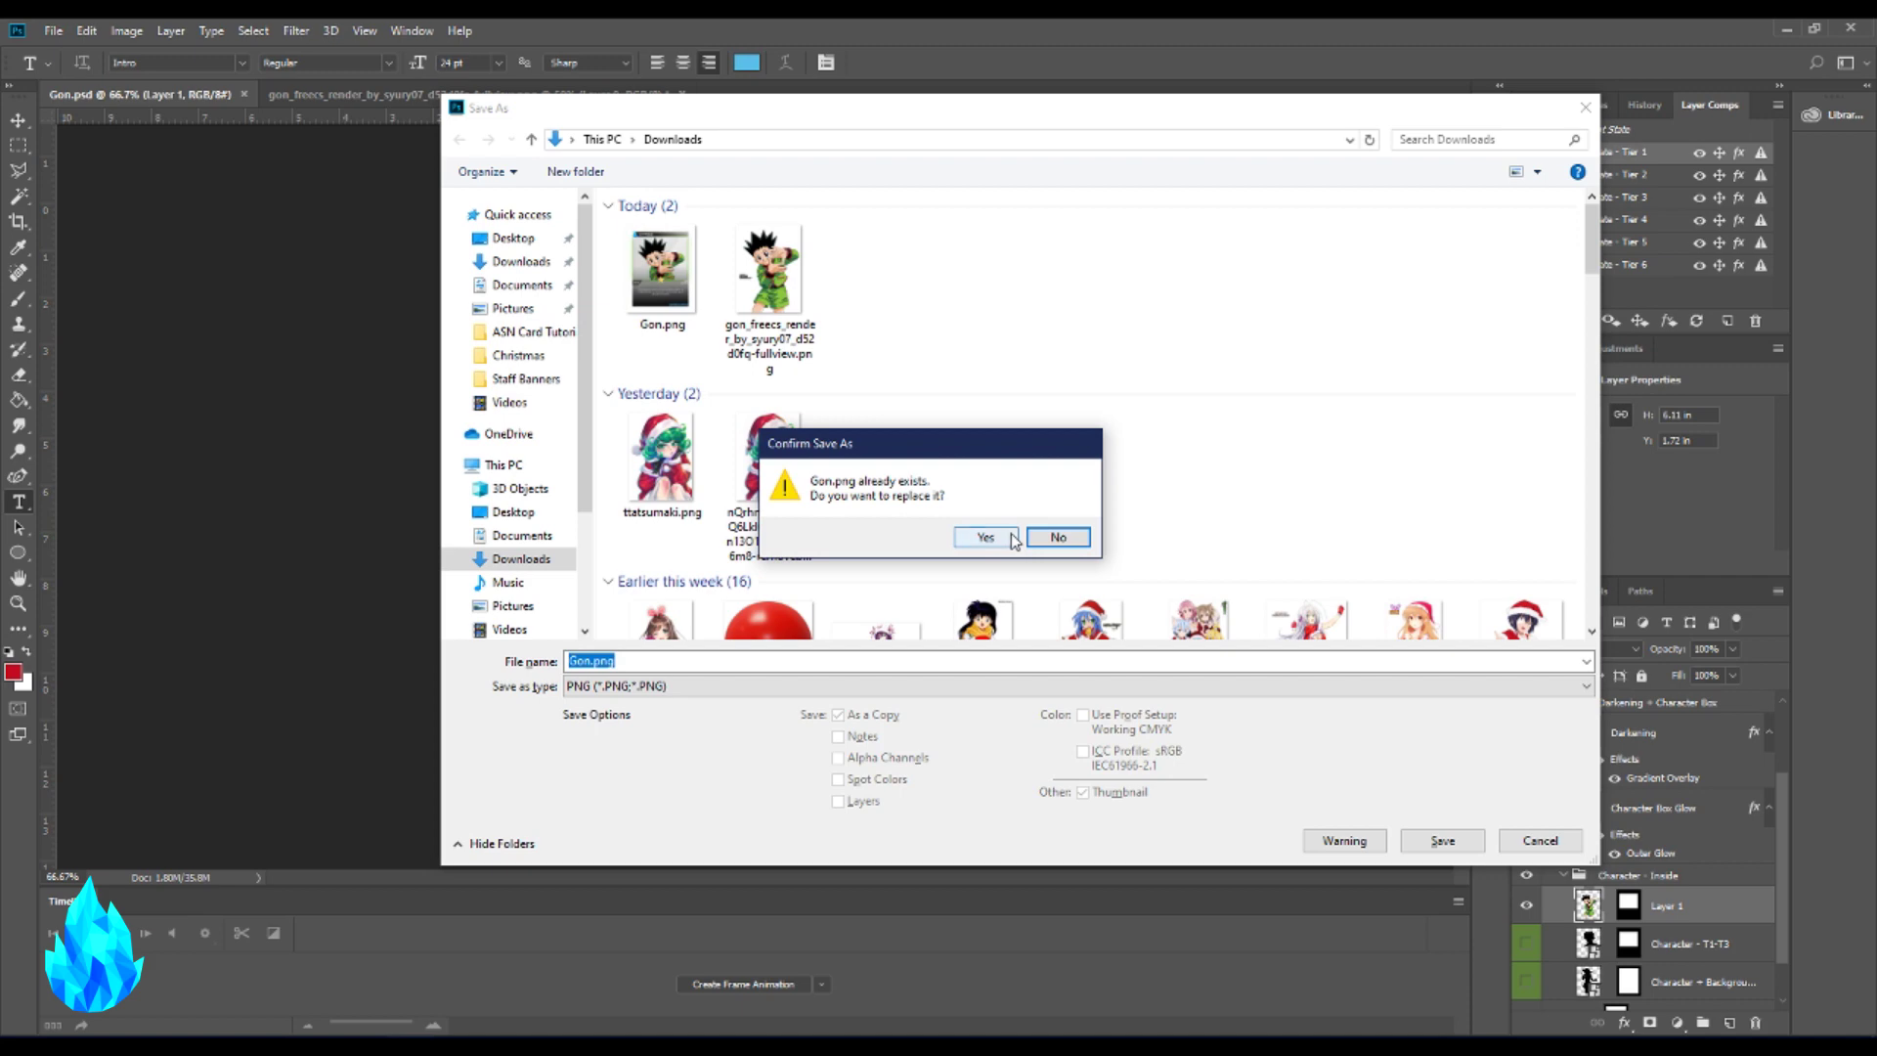
click(1007, 536)
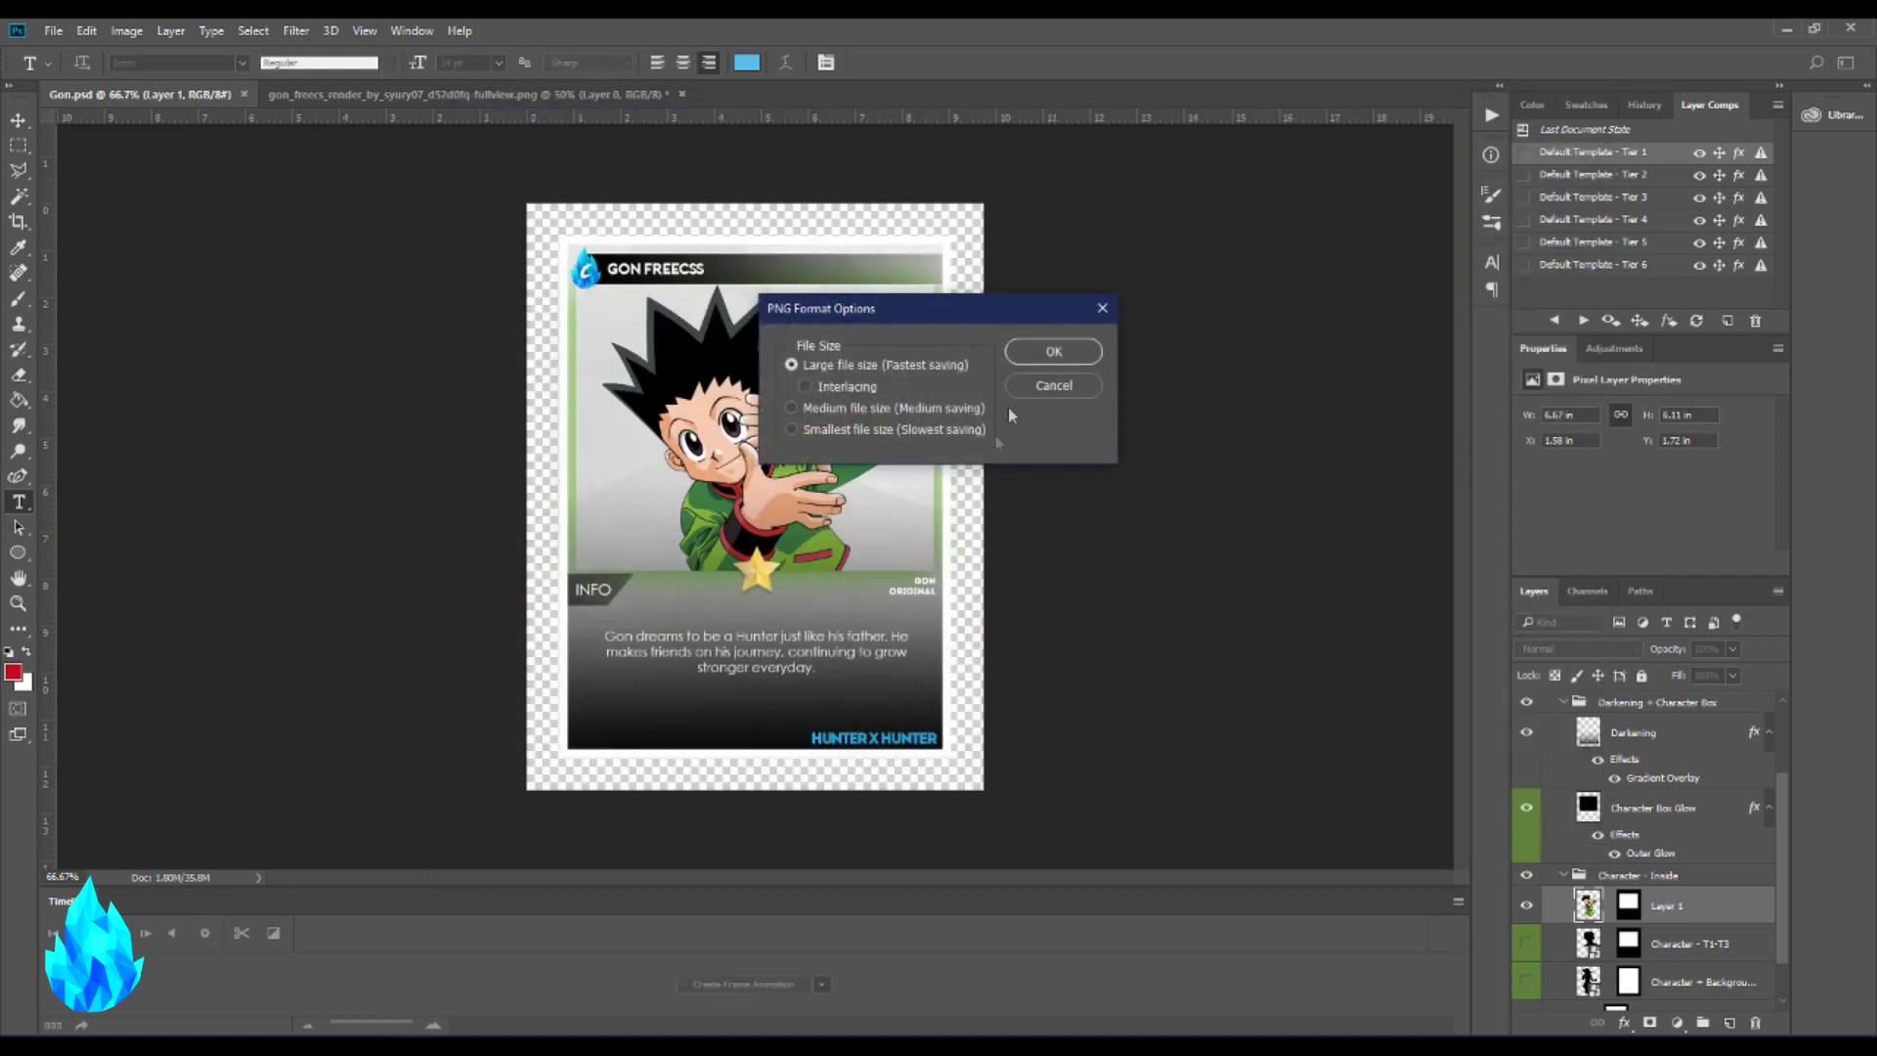
click(1078, 361)
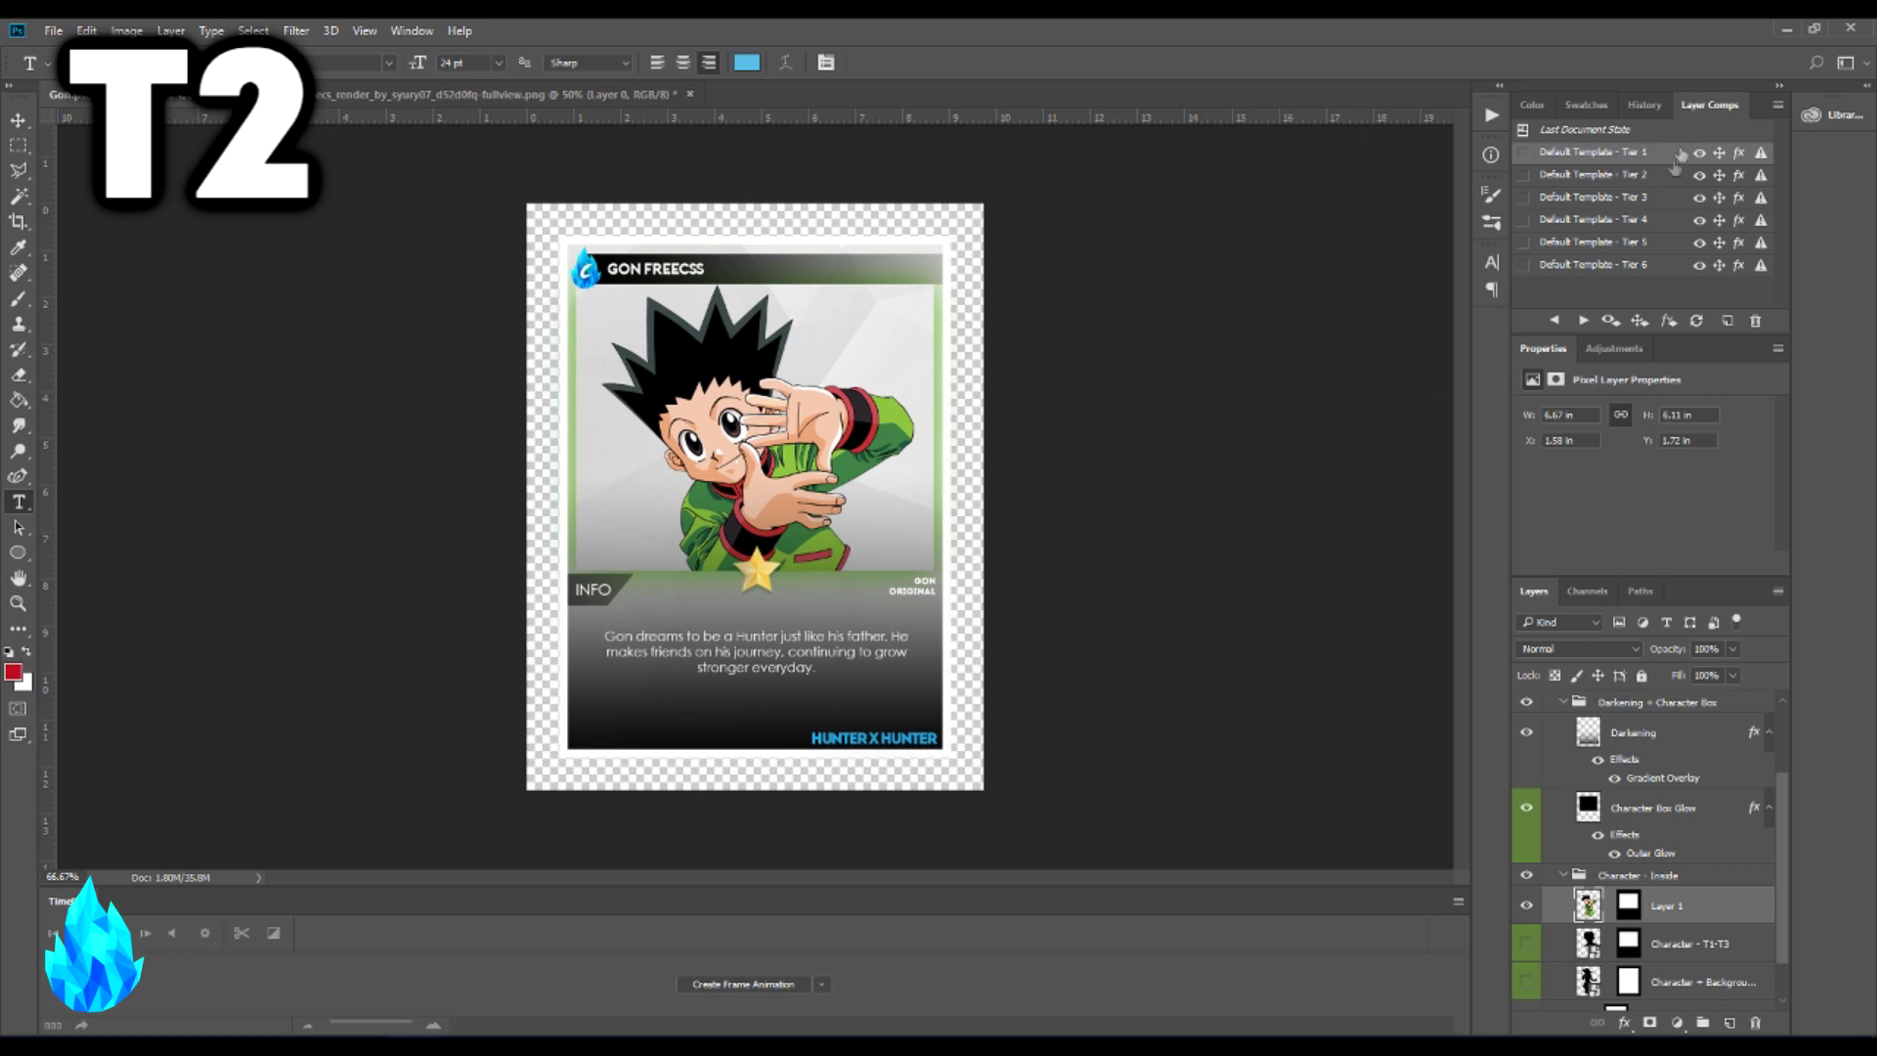
- Apply the Default Template - Tier 2 layer comp, hide the Character - T1-T3 placeholder and show the Gon render on Layer 1
click(1523, 176)
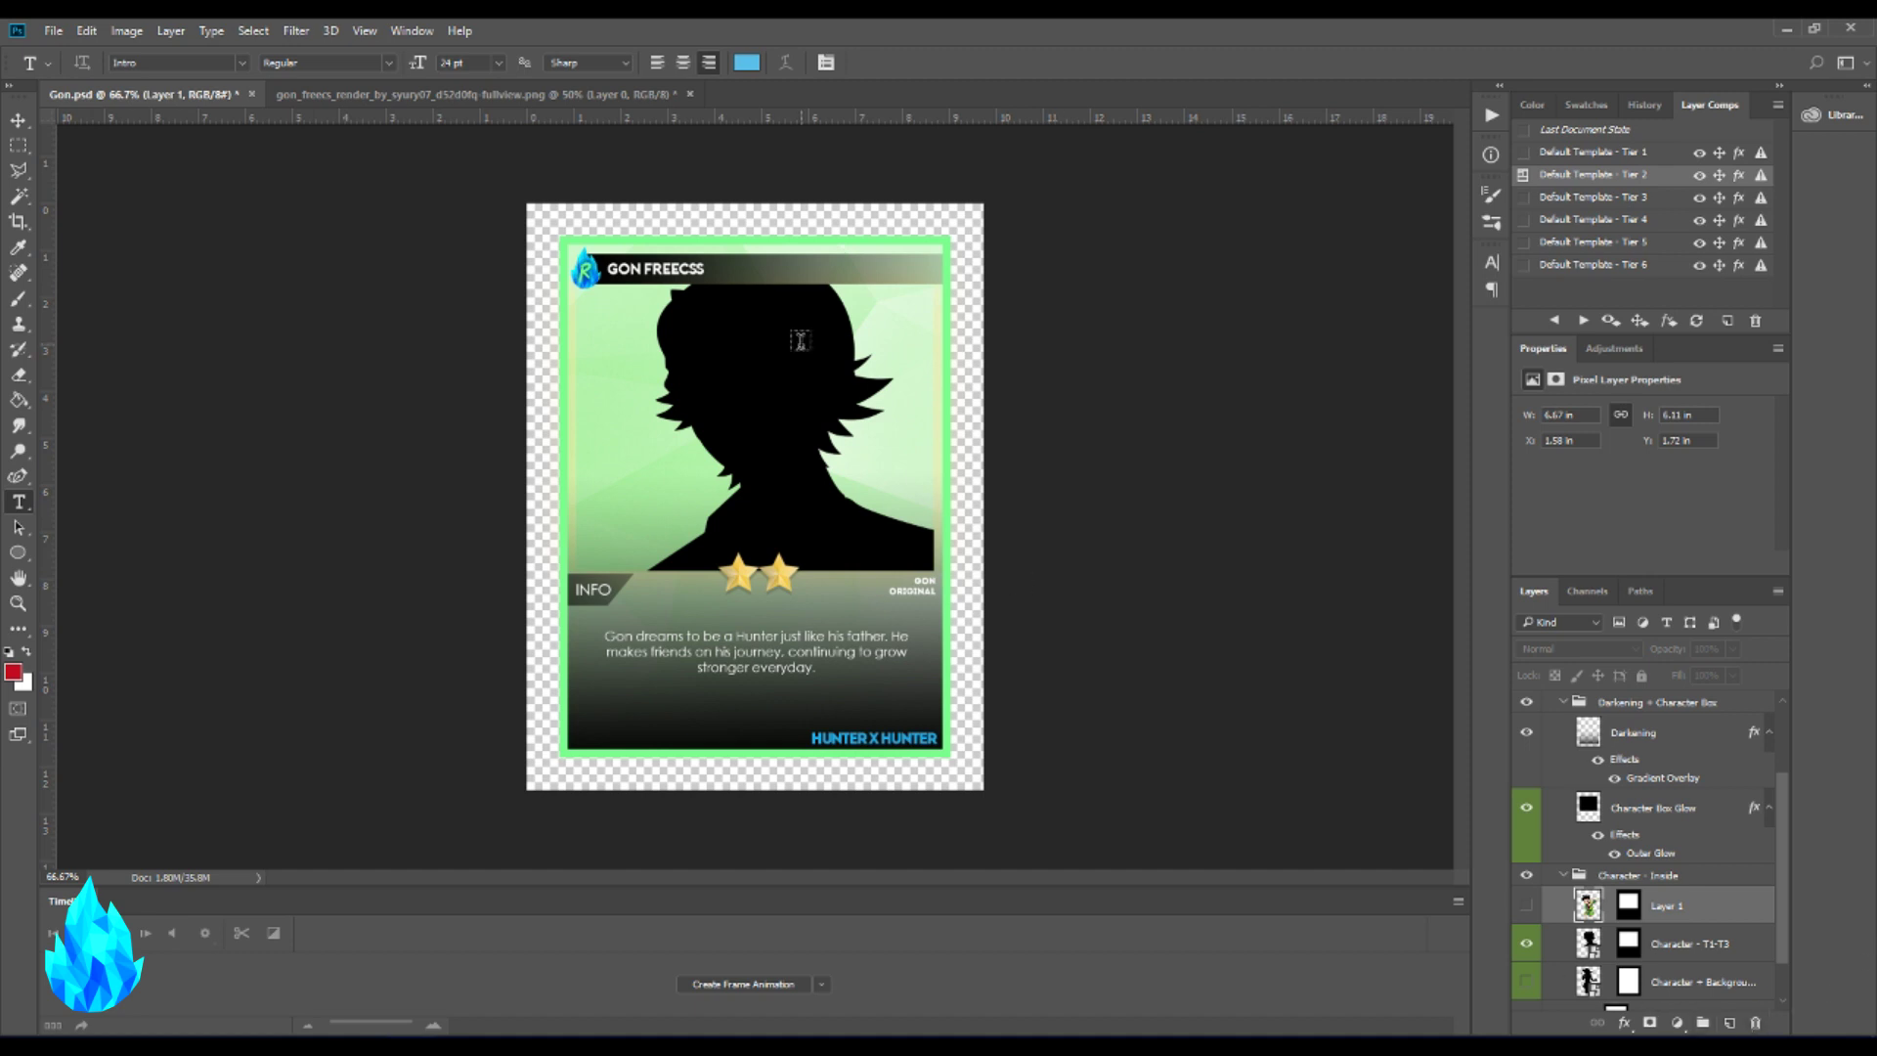
click(1528, 946)
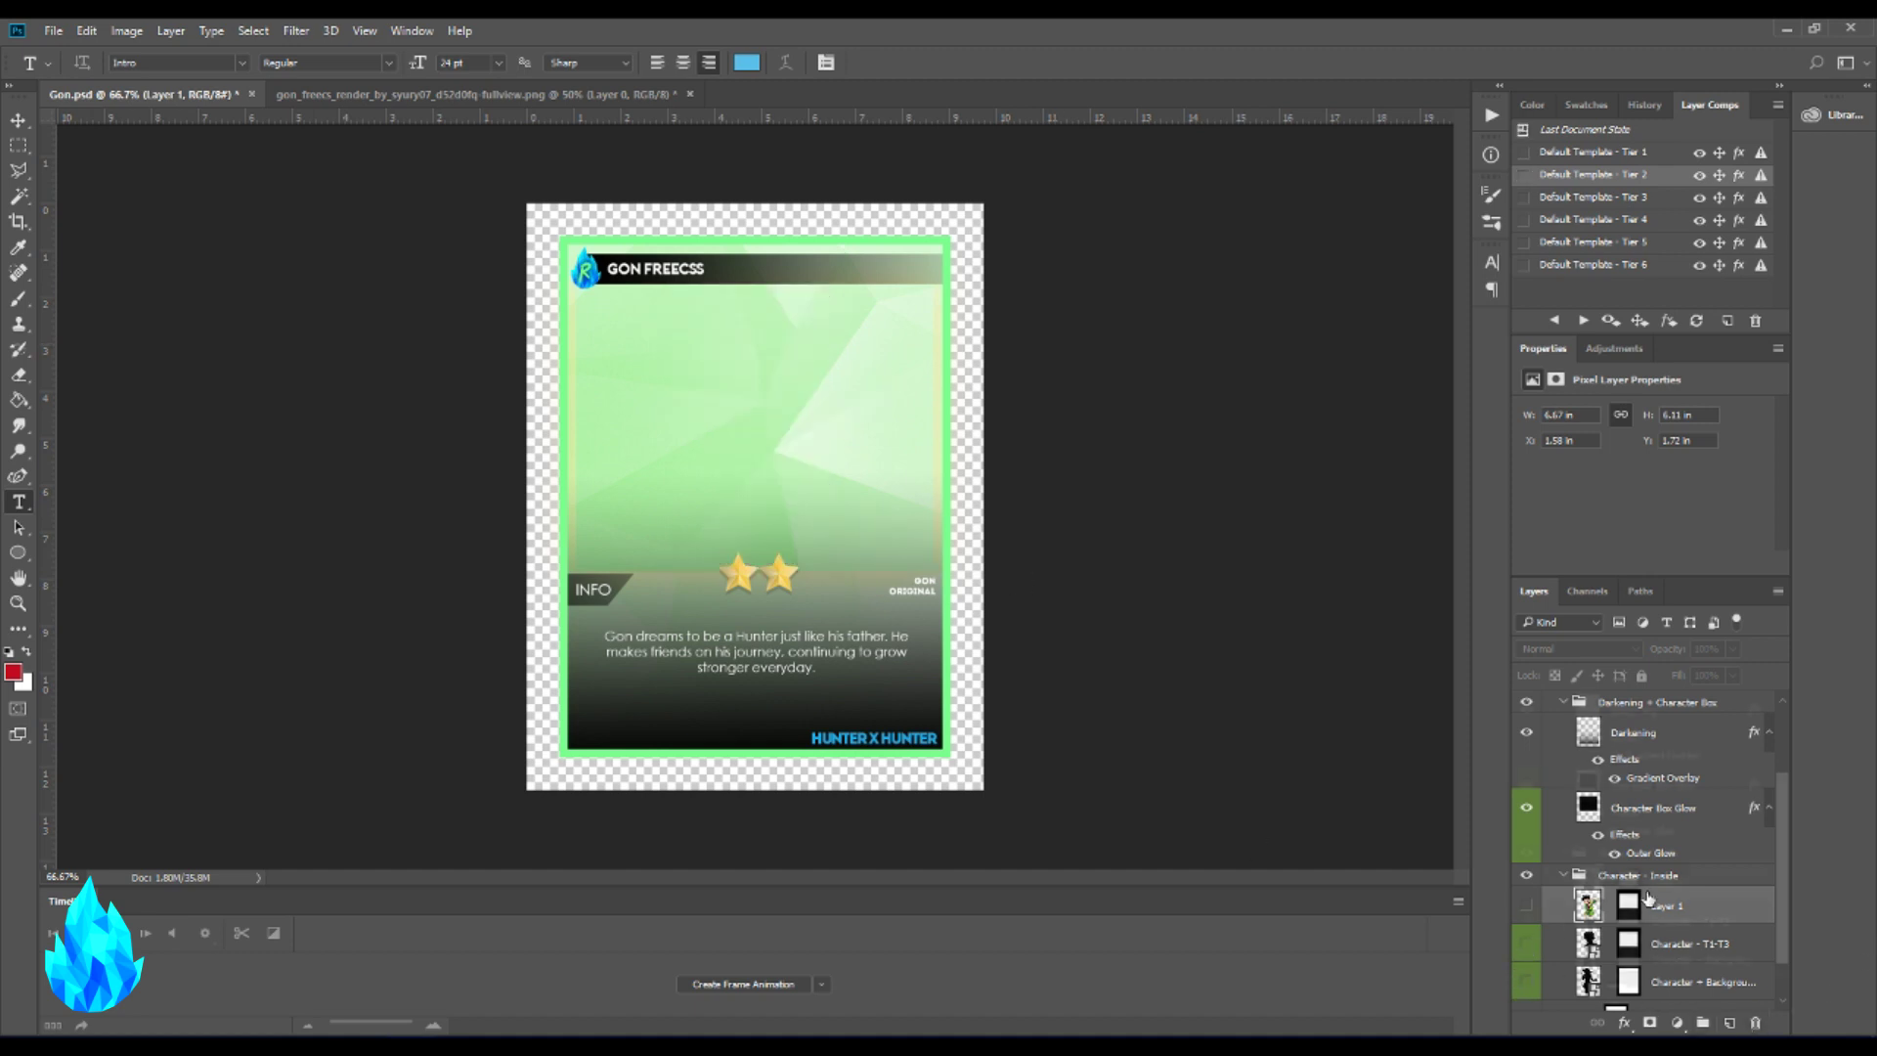
scroll(1530, 919, down, 1)
click(1527, 854)
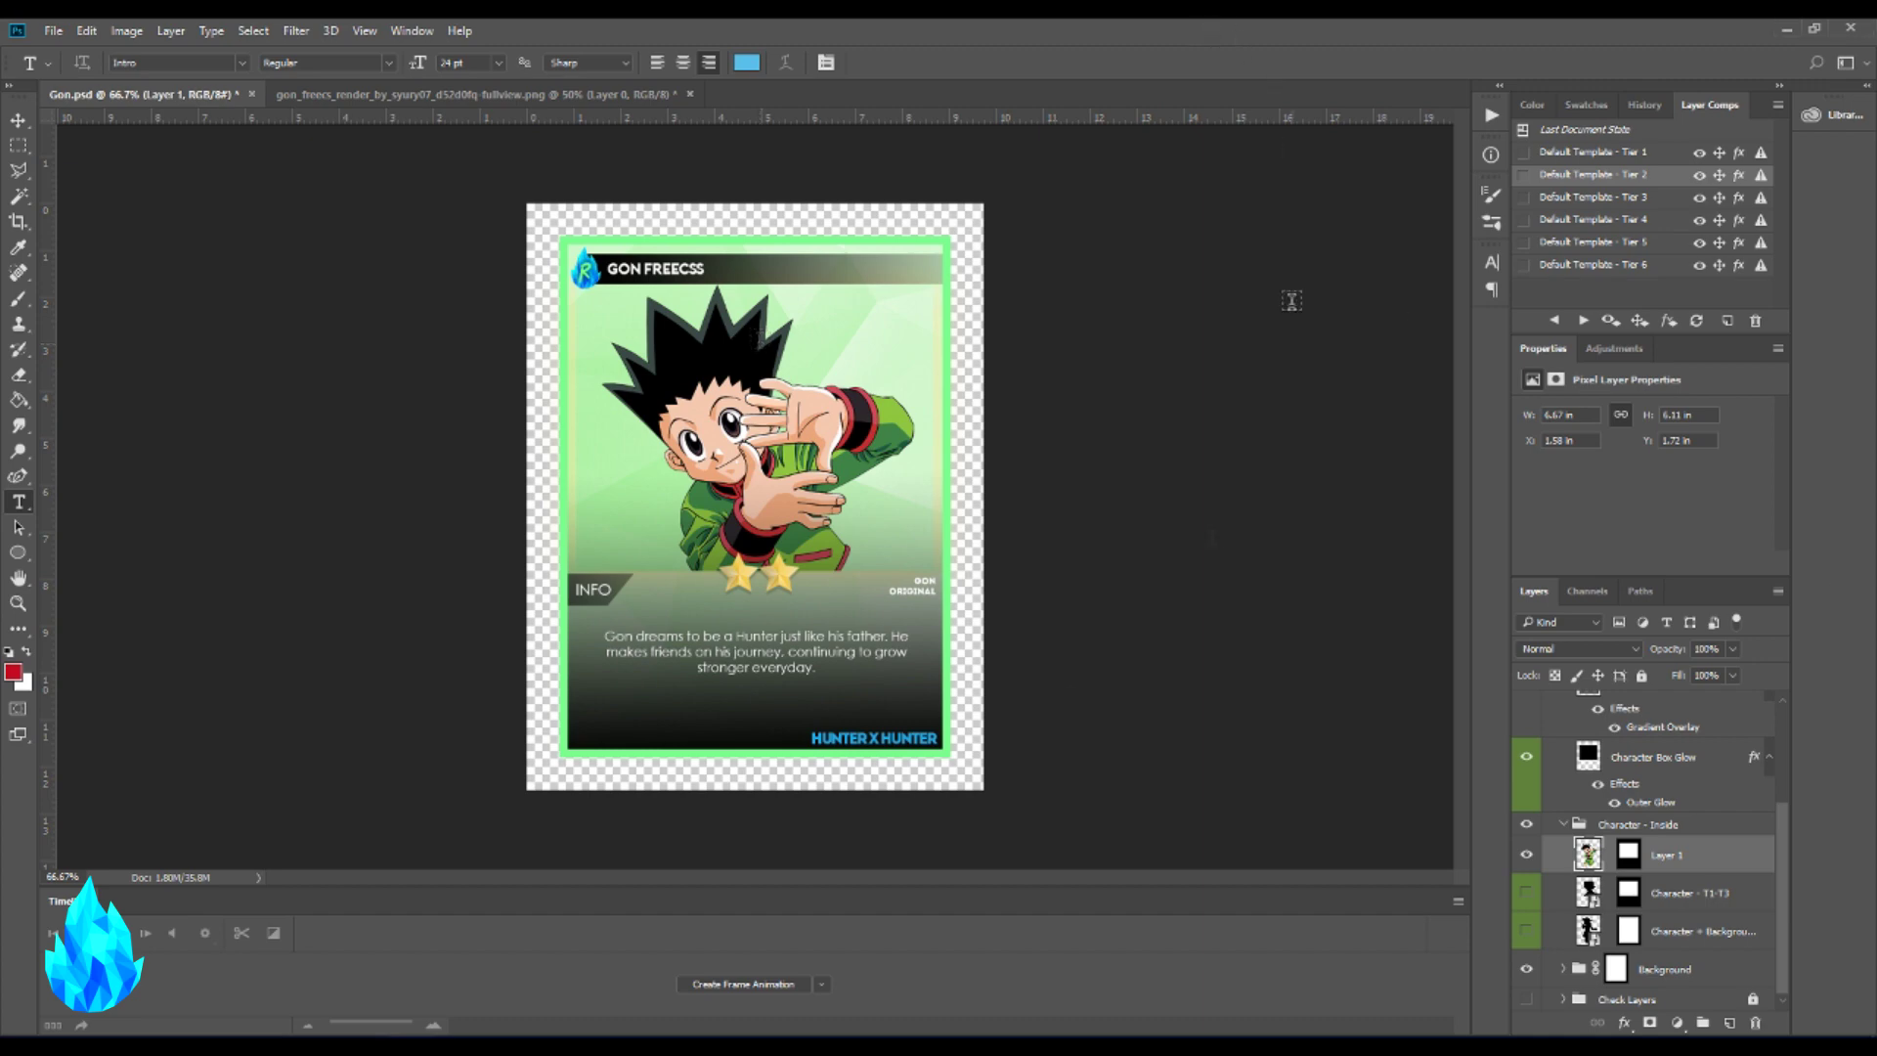
- Expand the Background group and select the Default Background - T1-T4 layer, toggling its visibility to check what it affects
drag(1780, 857, 1780, 897)
click(1563, 975)
scroll(1579, 953, down, 2)
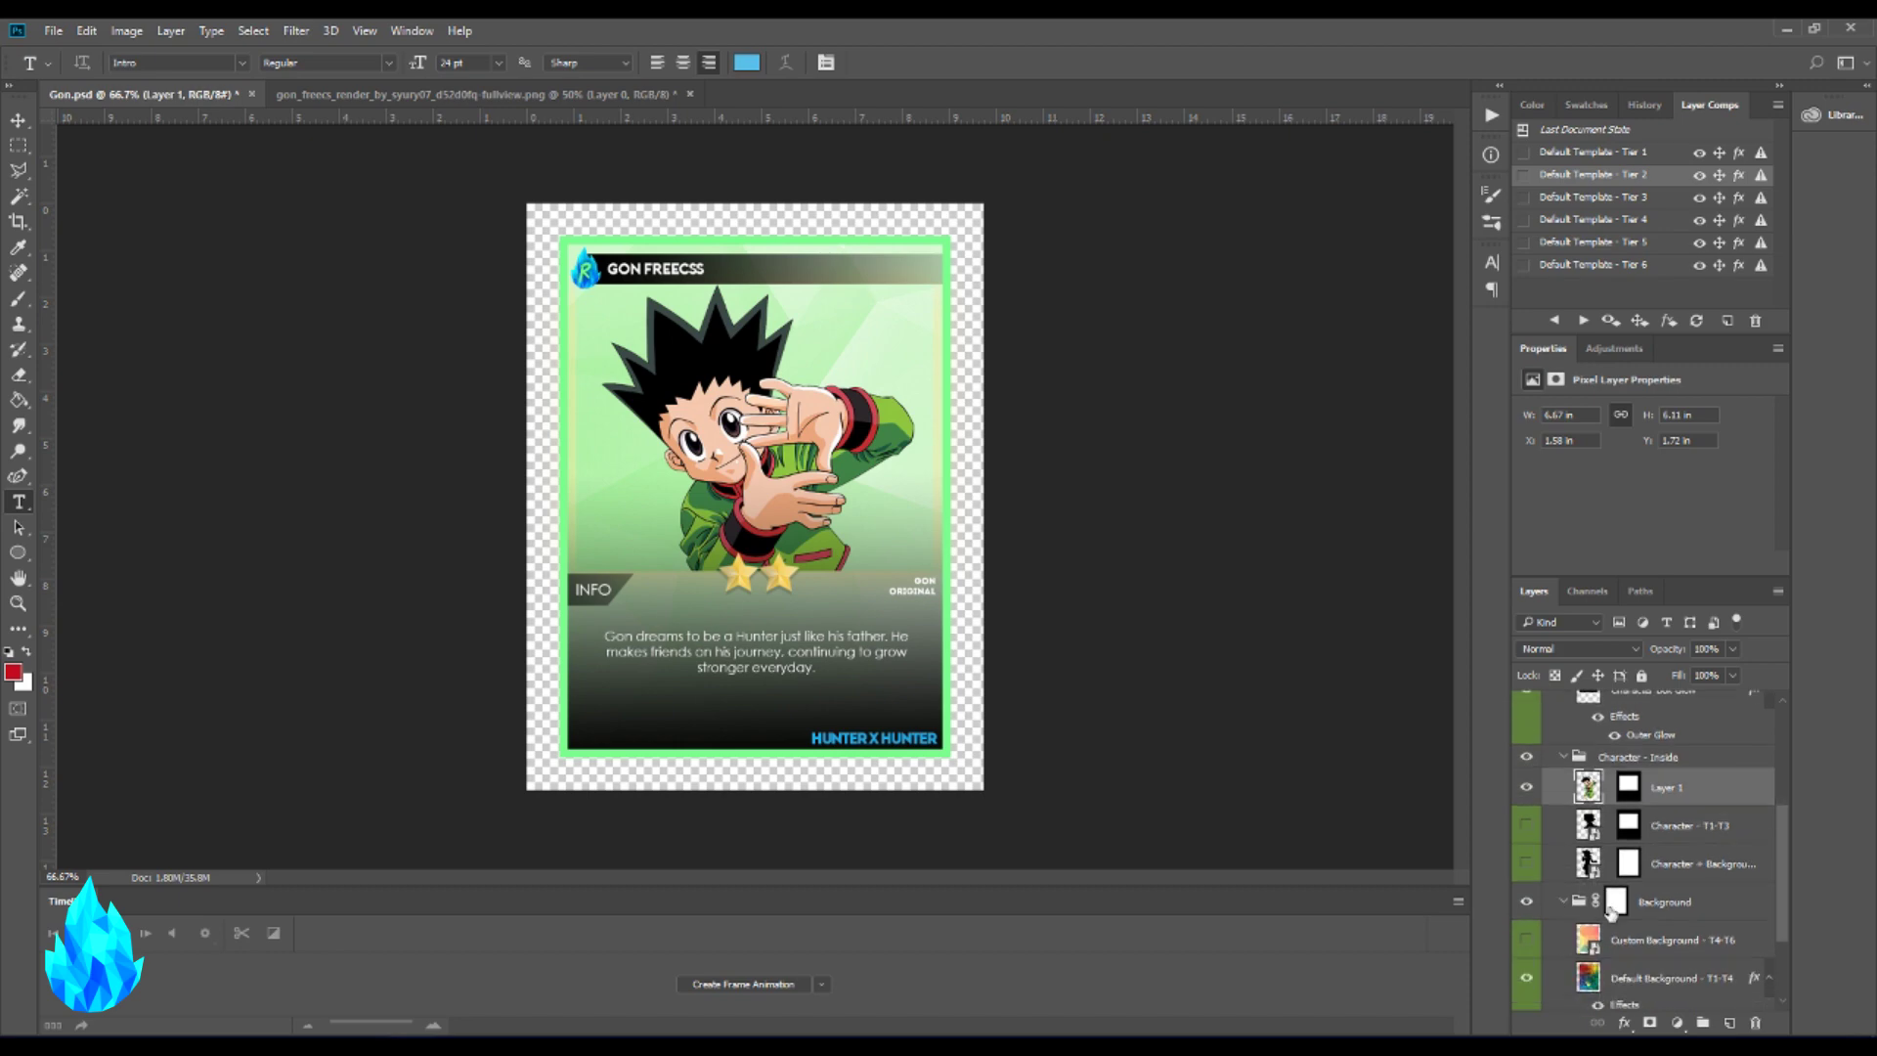
scroll(1701, 929, down, 1)
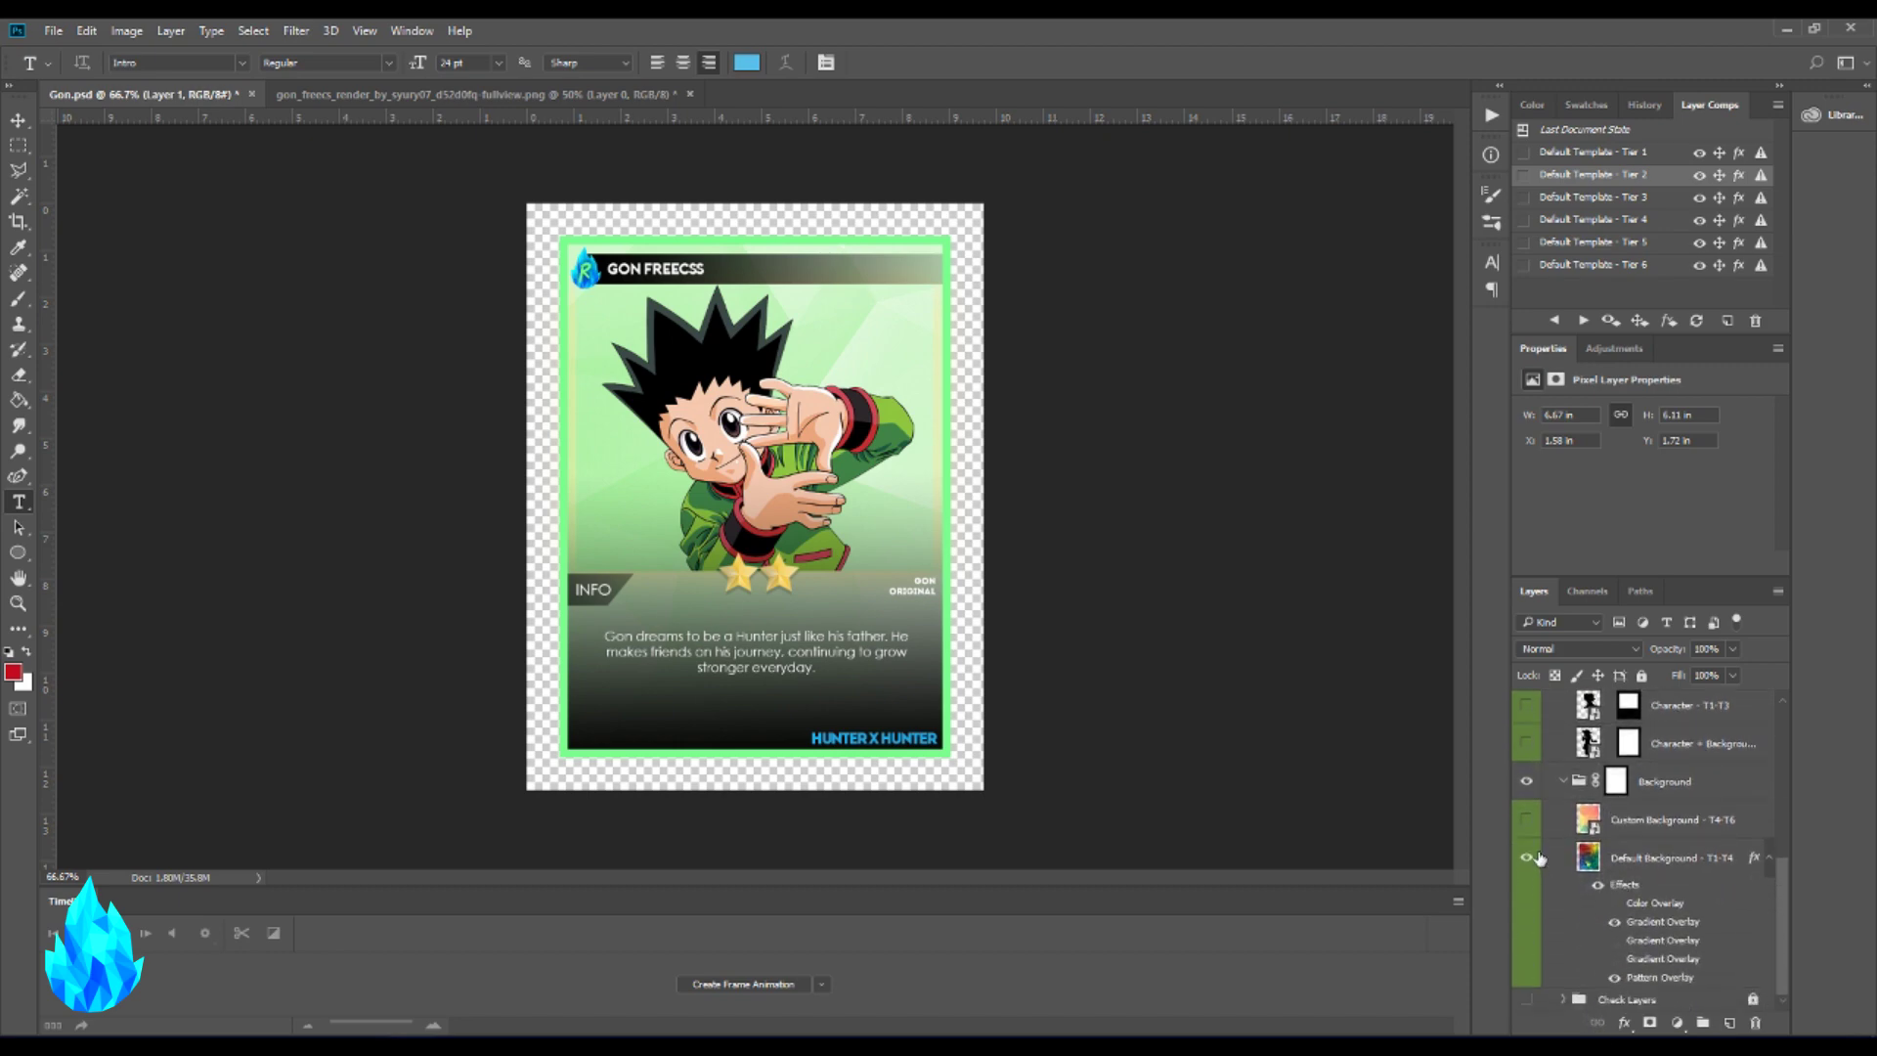
click(1655, 858)
click(1529, 859)
click(1529, 859)
click(1531, 859)
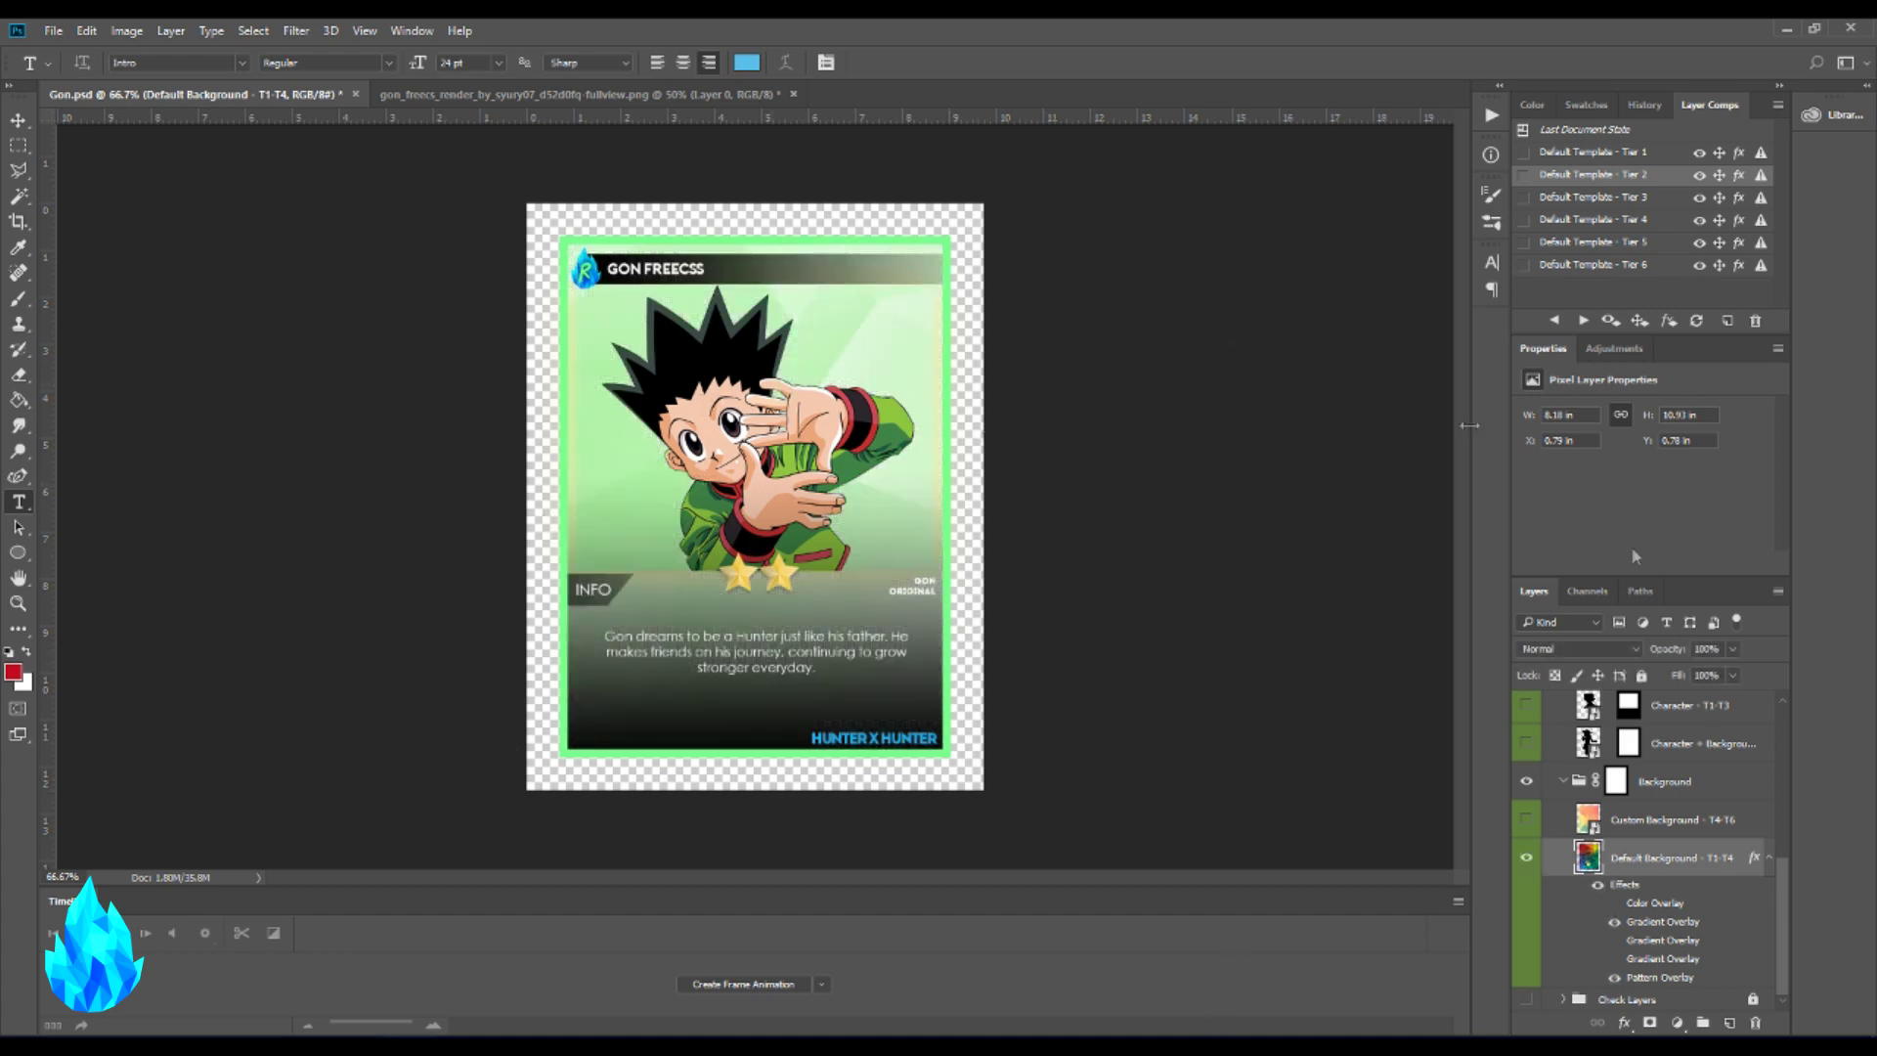
- Turn off the Default Background - T1-T4 layer's green Gradient Overlay and enable its Color Overlay instead
double_click(1643, 922)
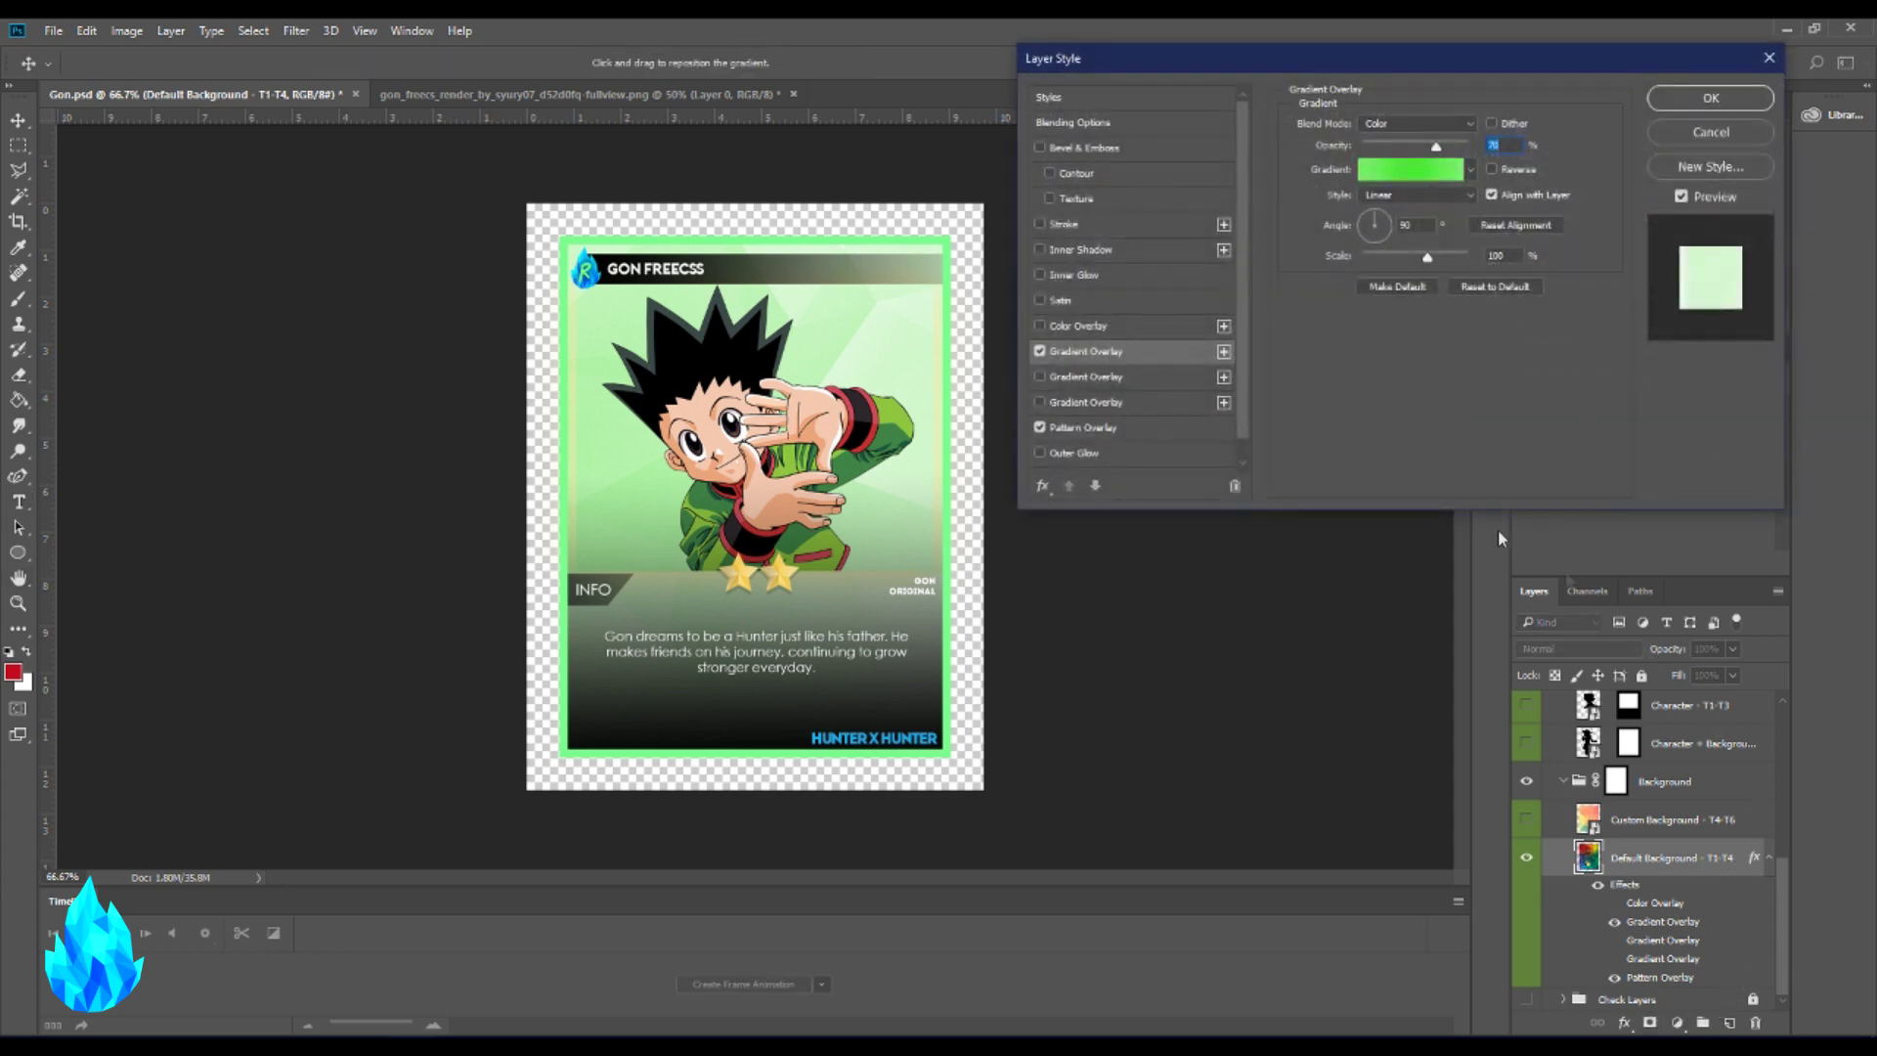
click(1039, 352)
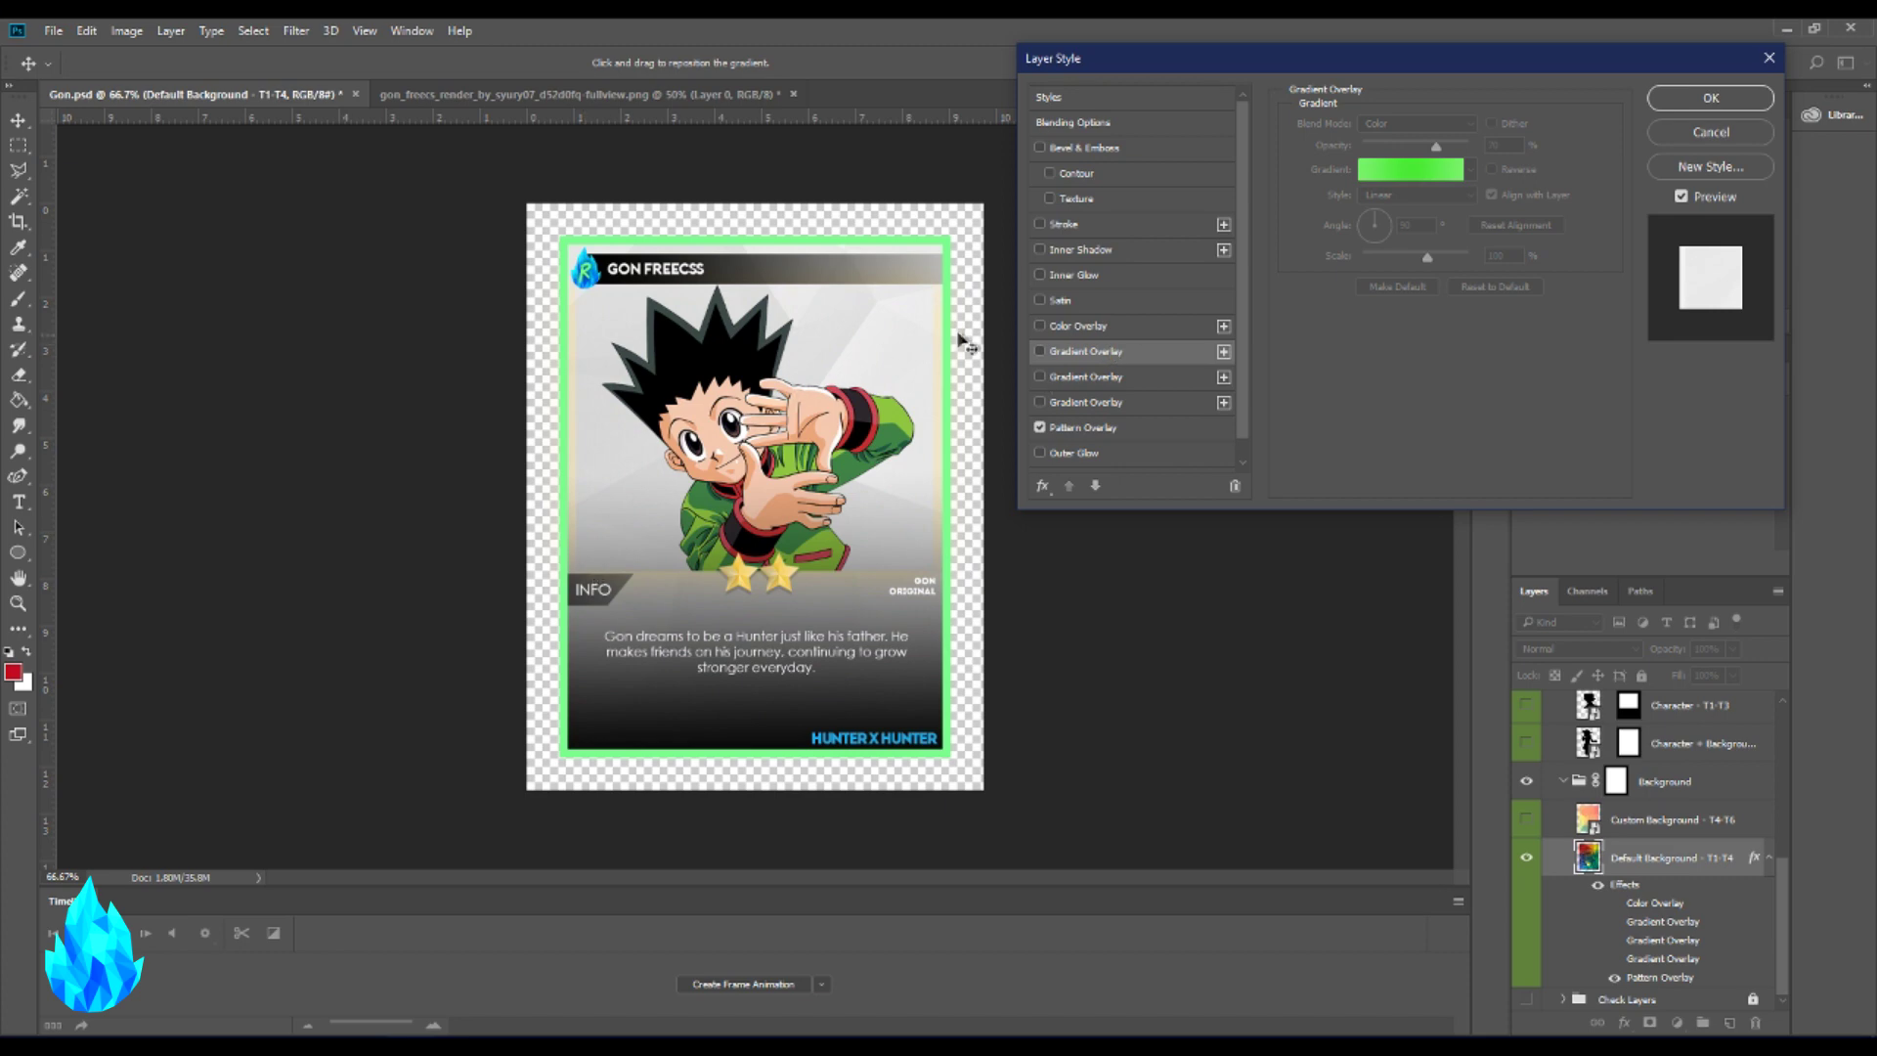
click(1039, 325)
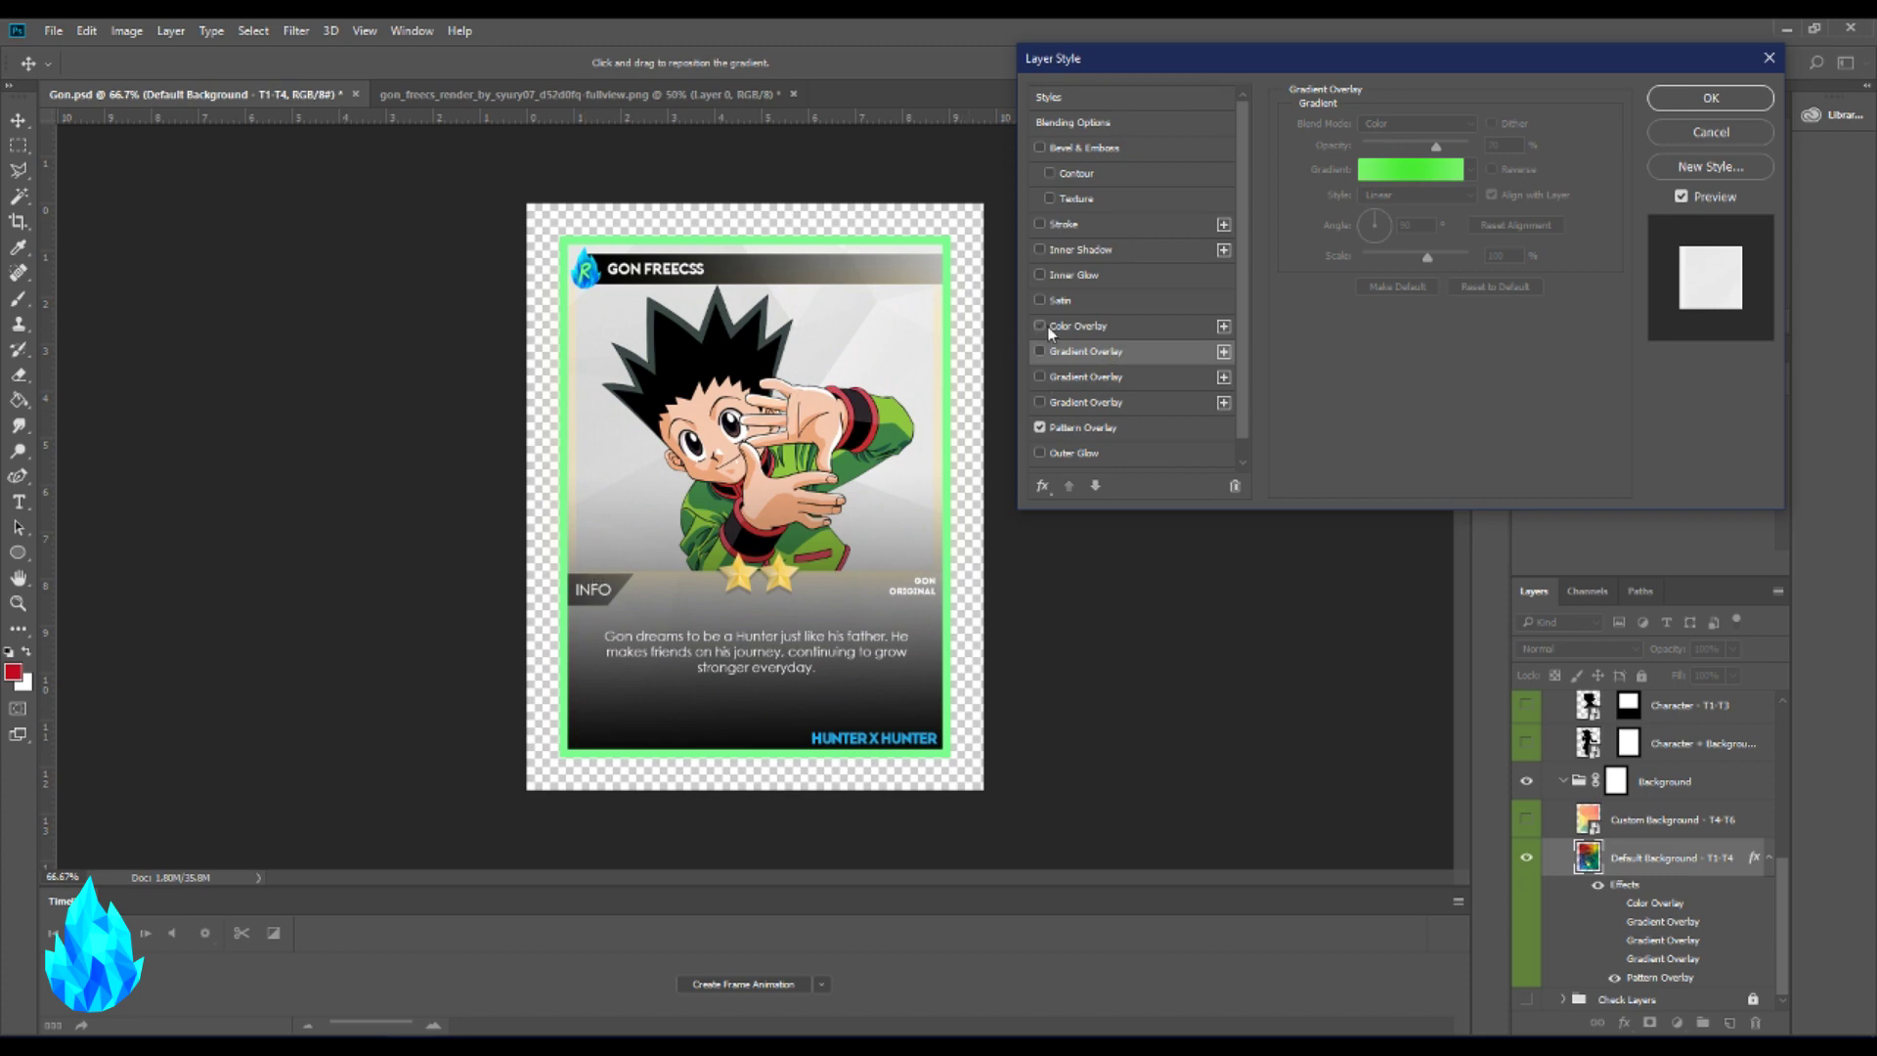
click(1107, 325)
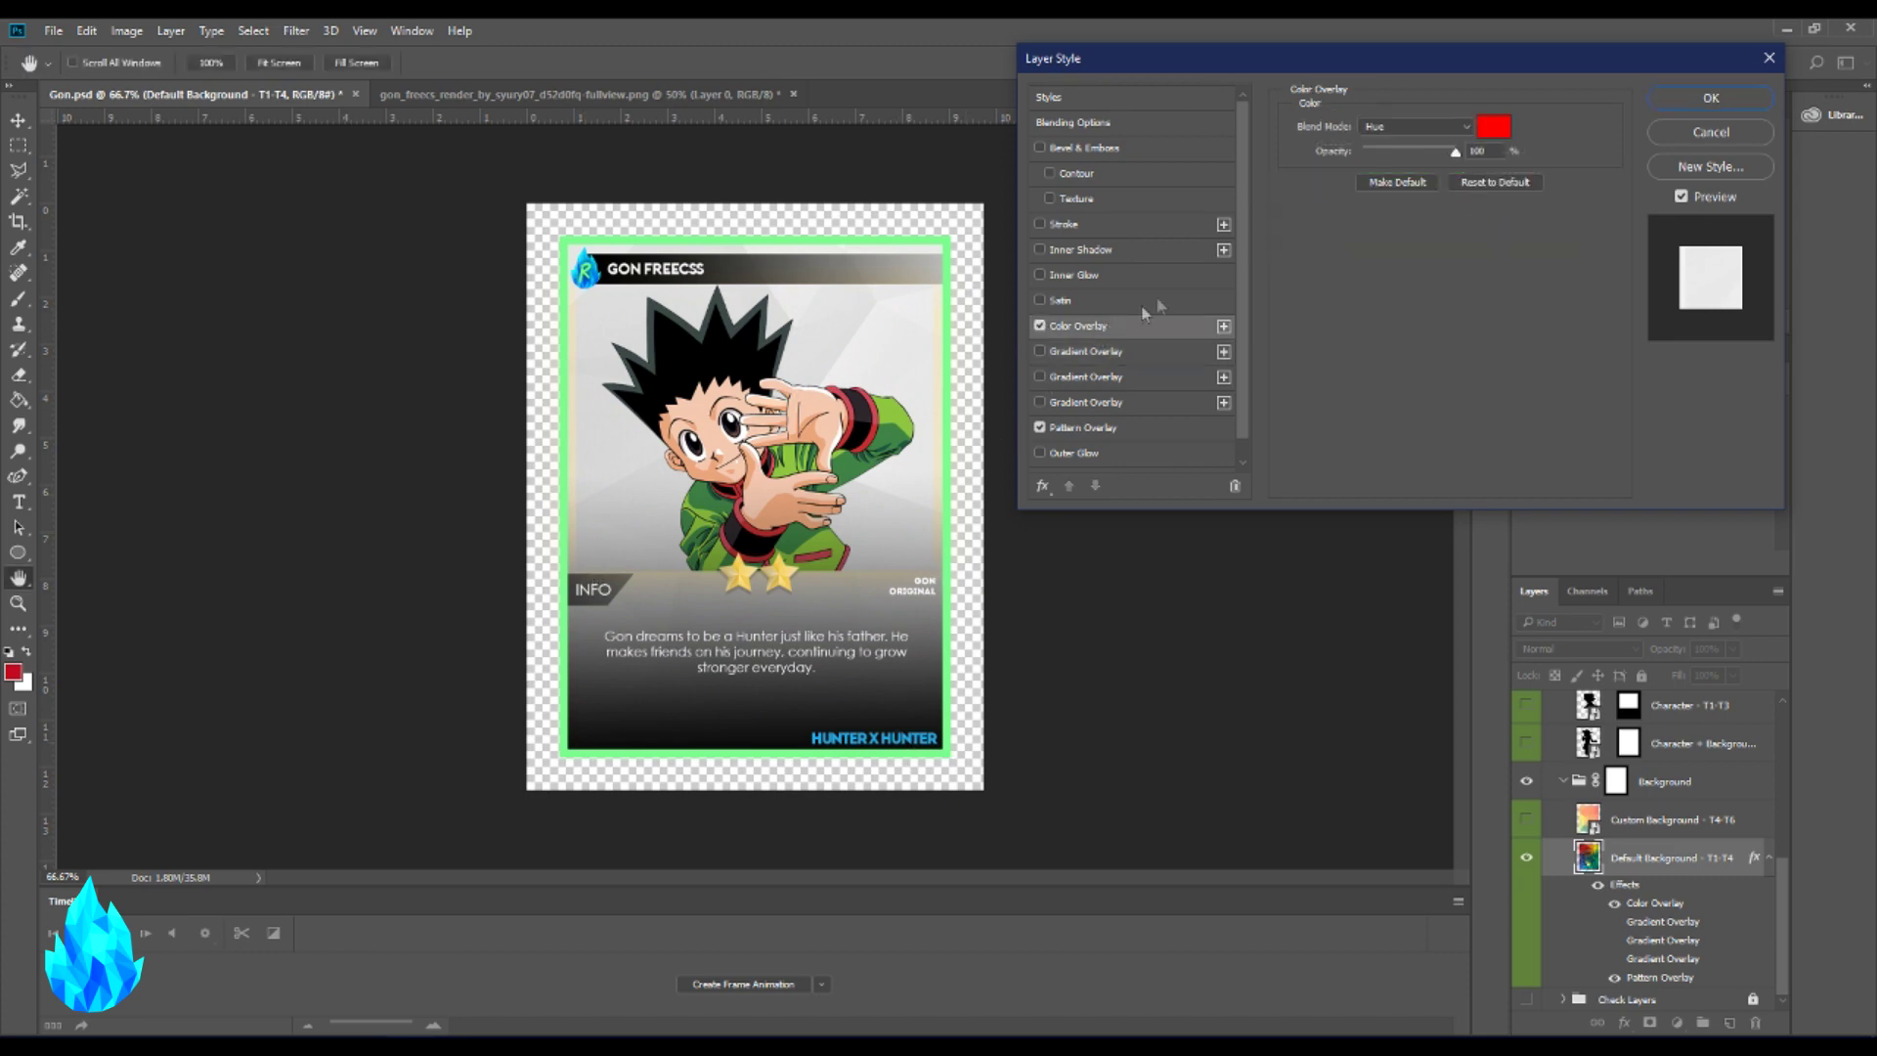
- Set the Color Overlay's blend mode to Normal and its colour to green 2c8955, sampled from Gon's outfit and adjusted
click(1389, 125)
click(1378, 143)
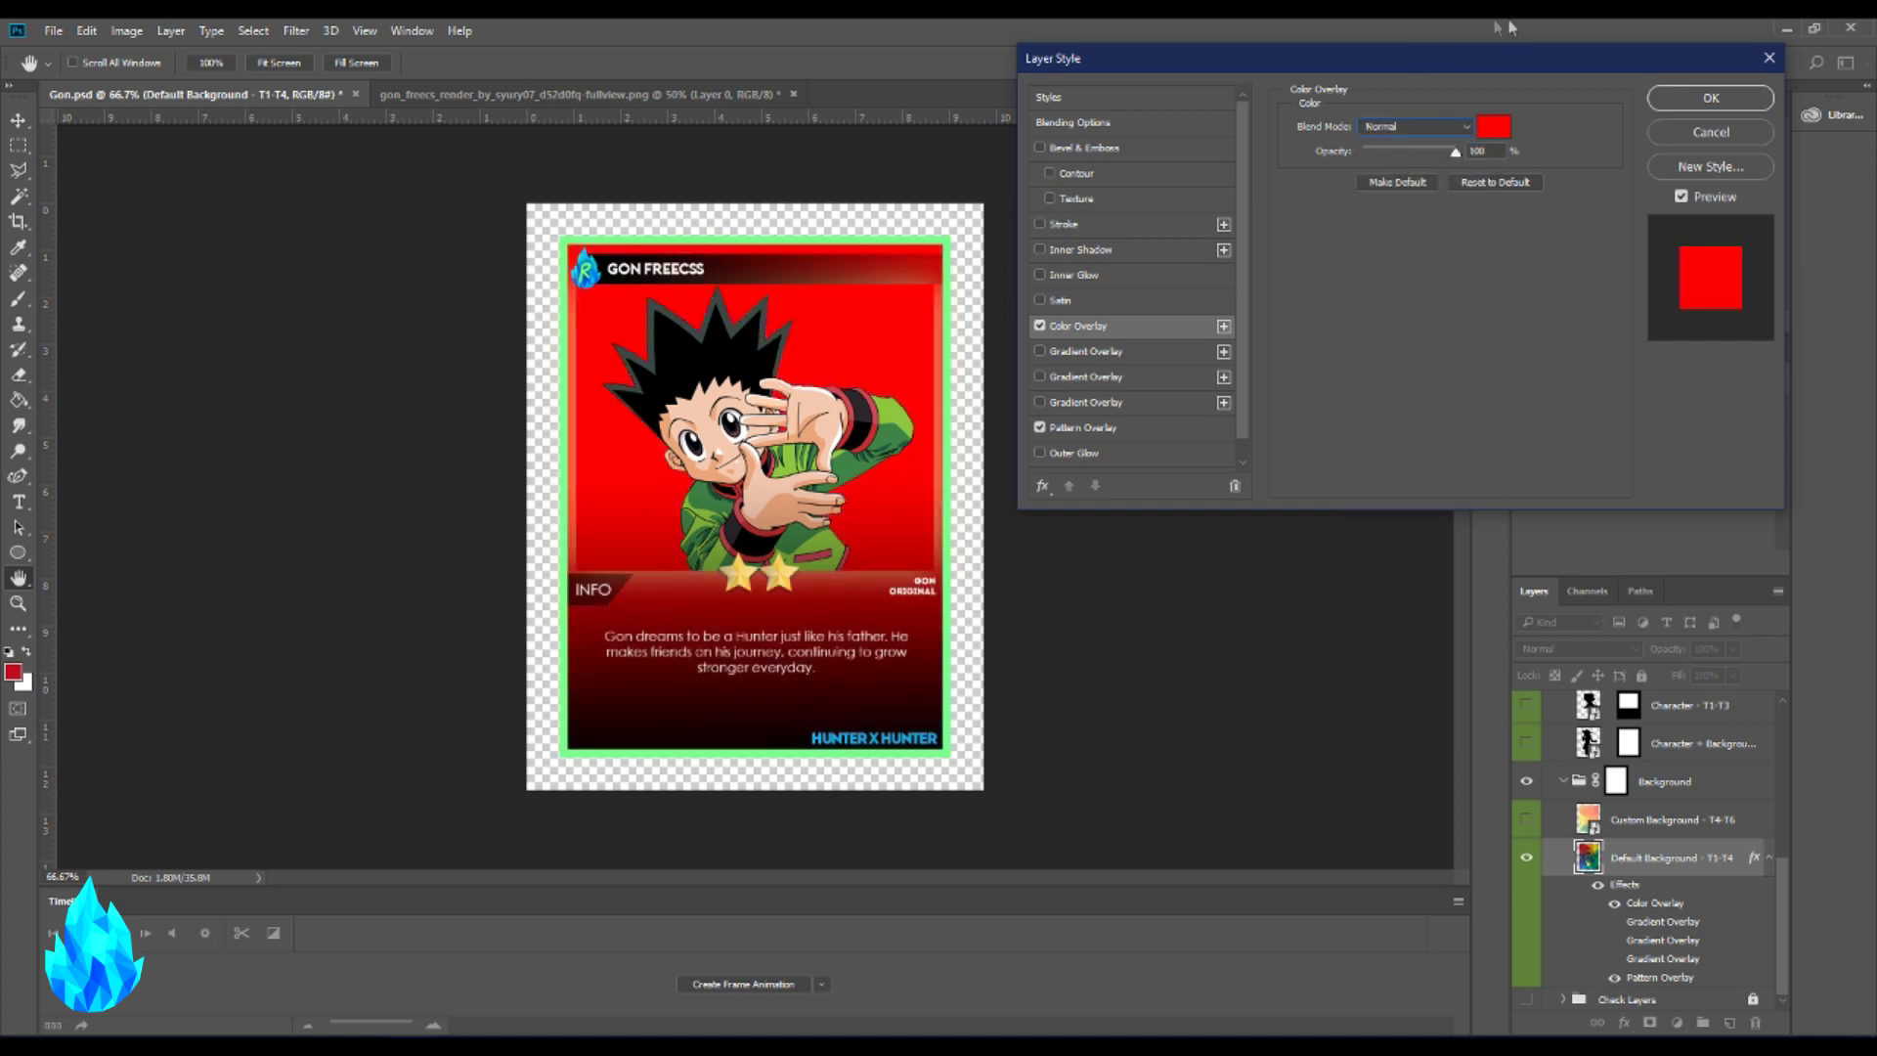
click(1495, 129)
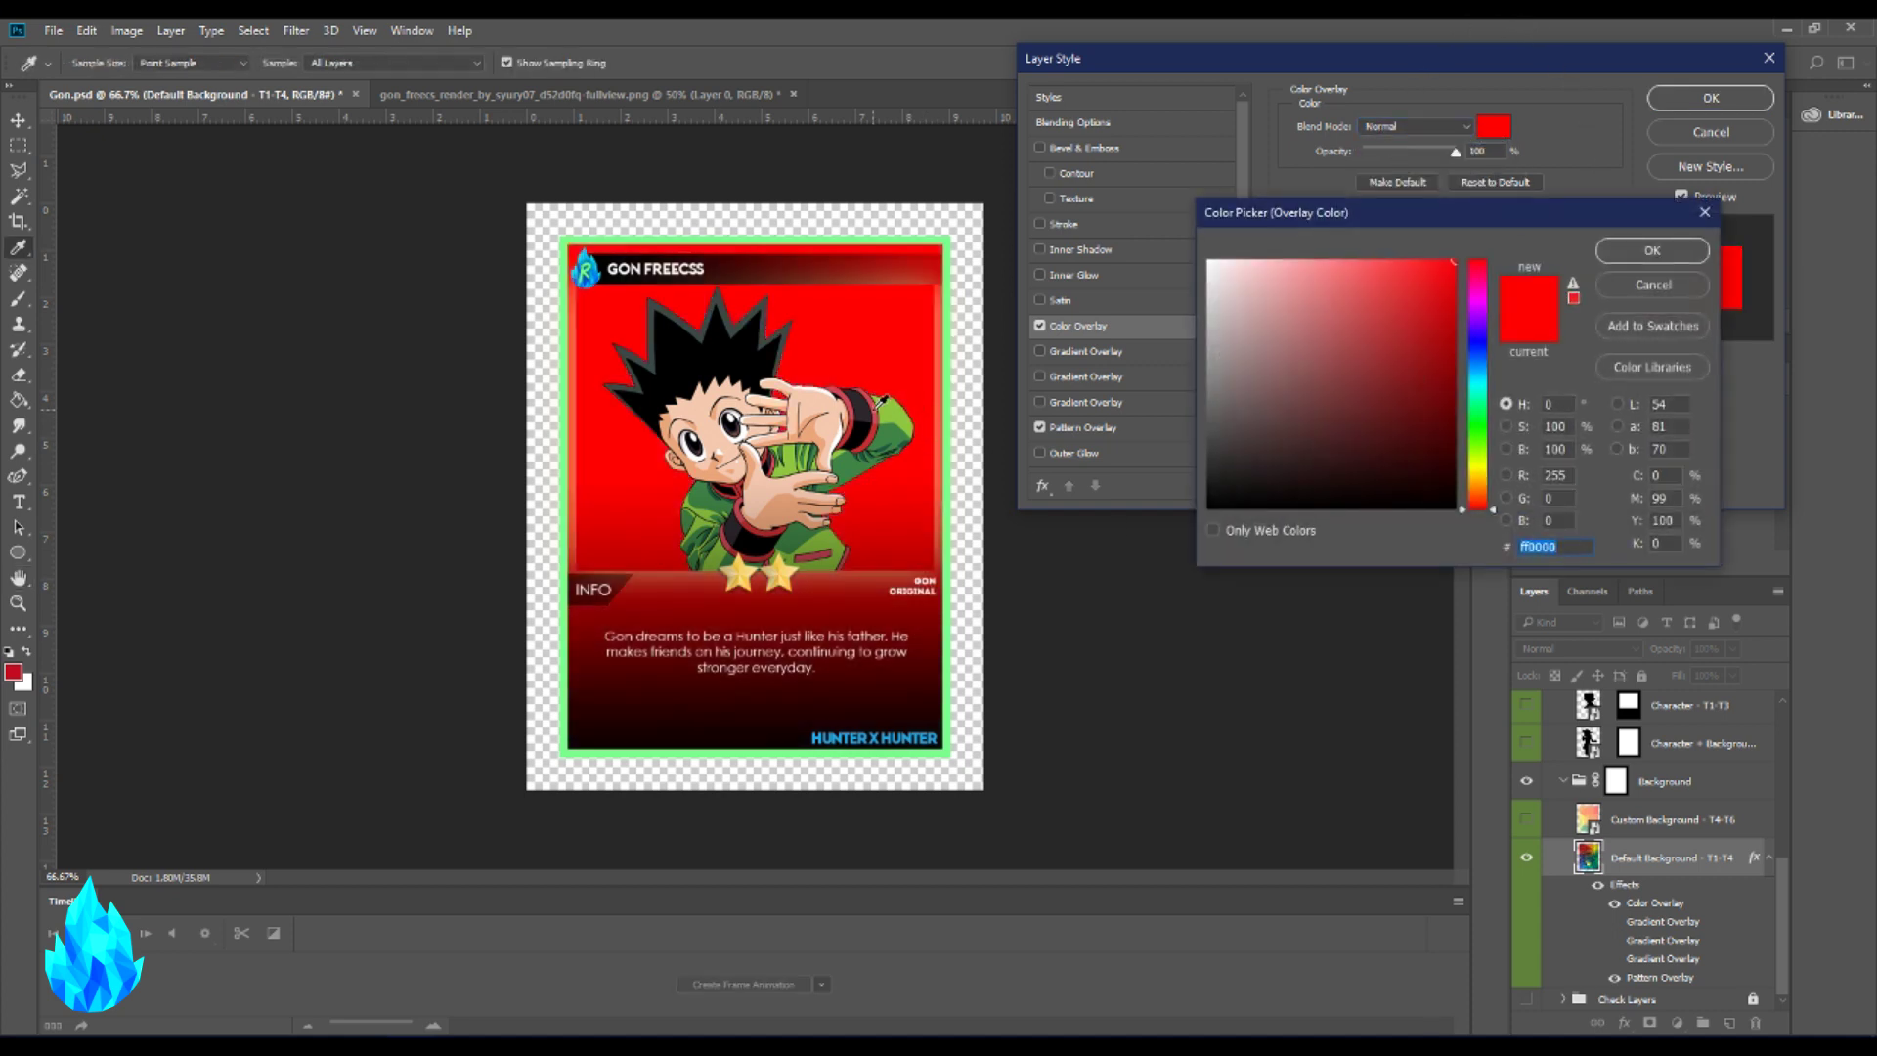
click(901, 423)
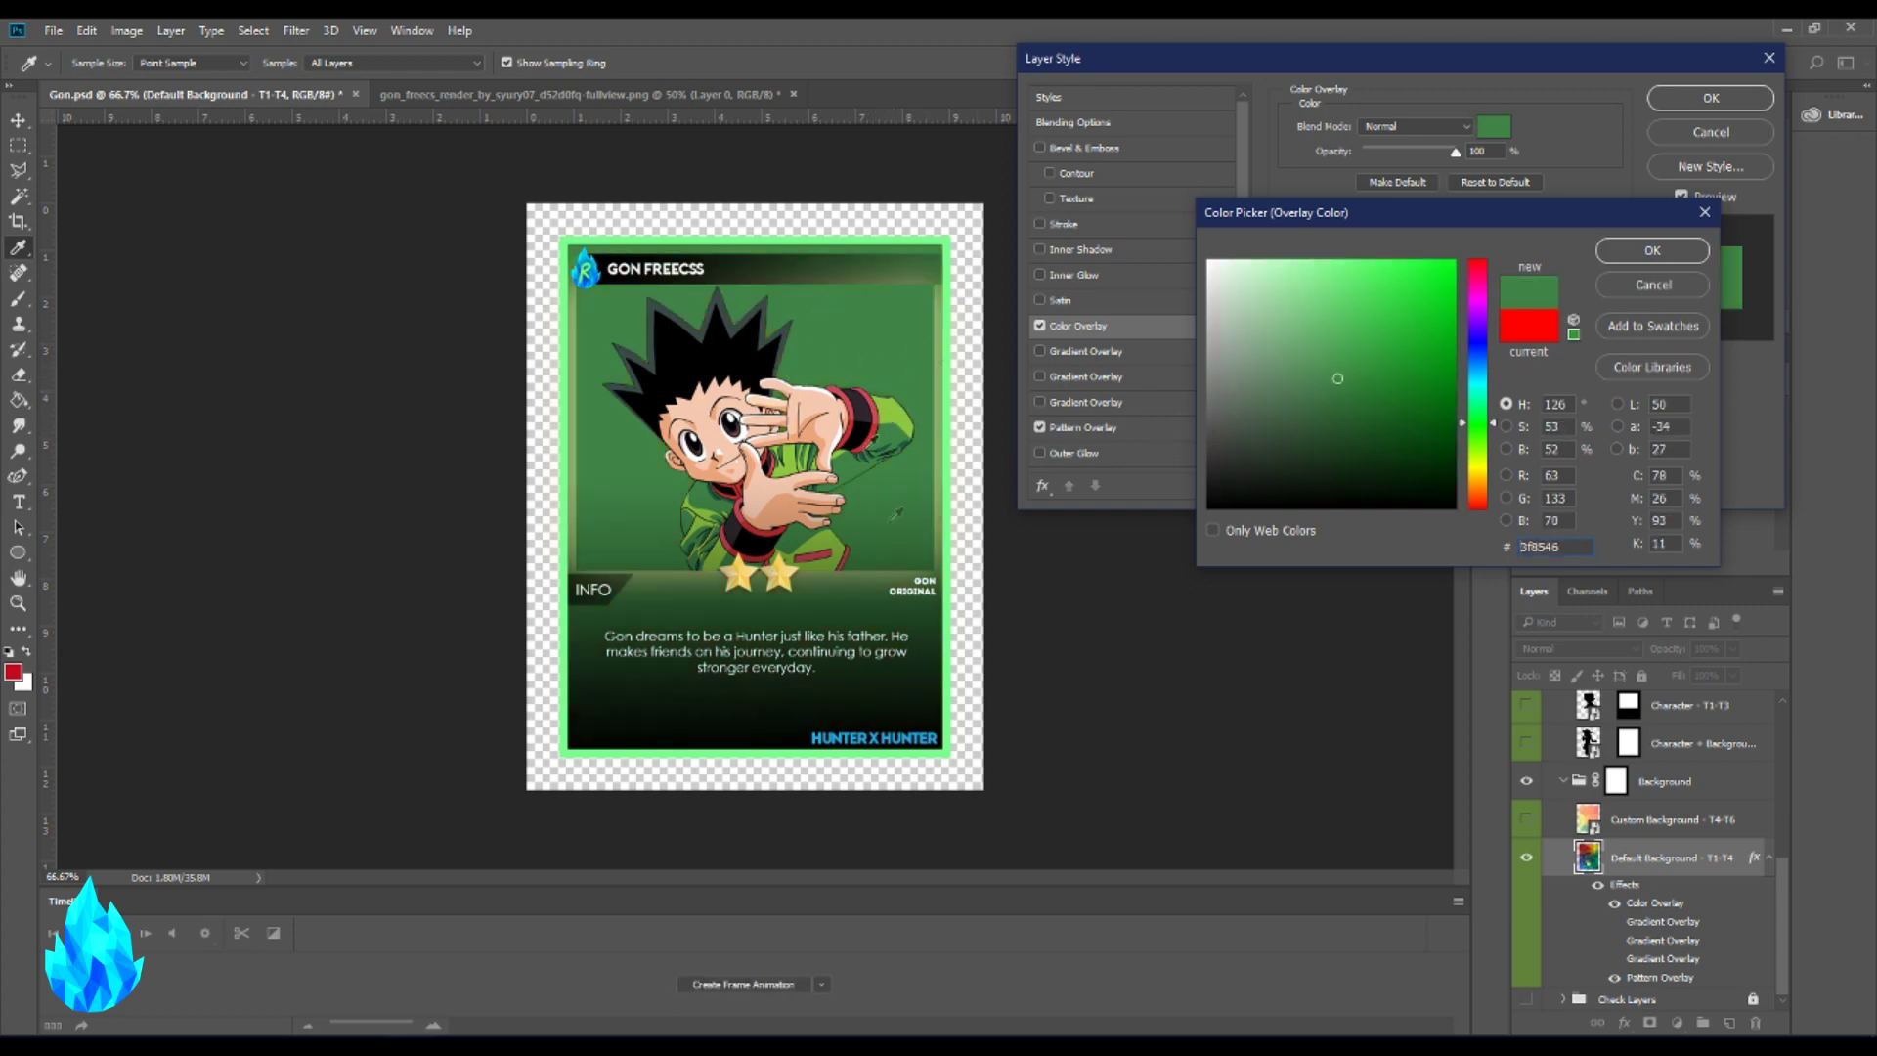
click(1377, 375)
click(1475, 409)
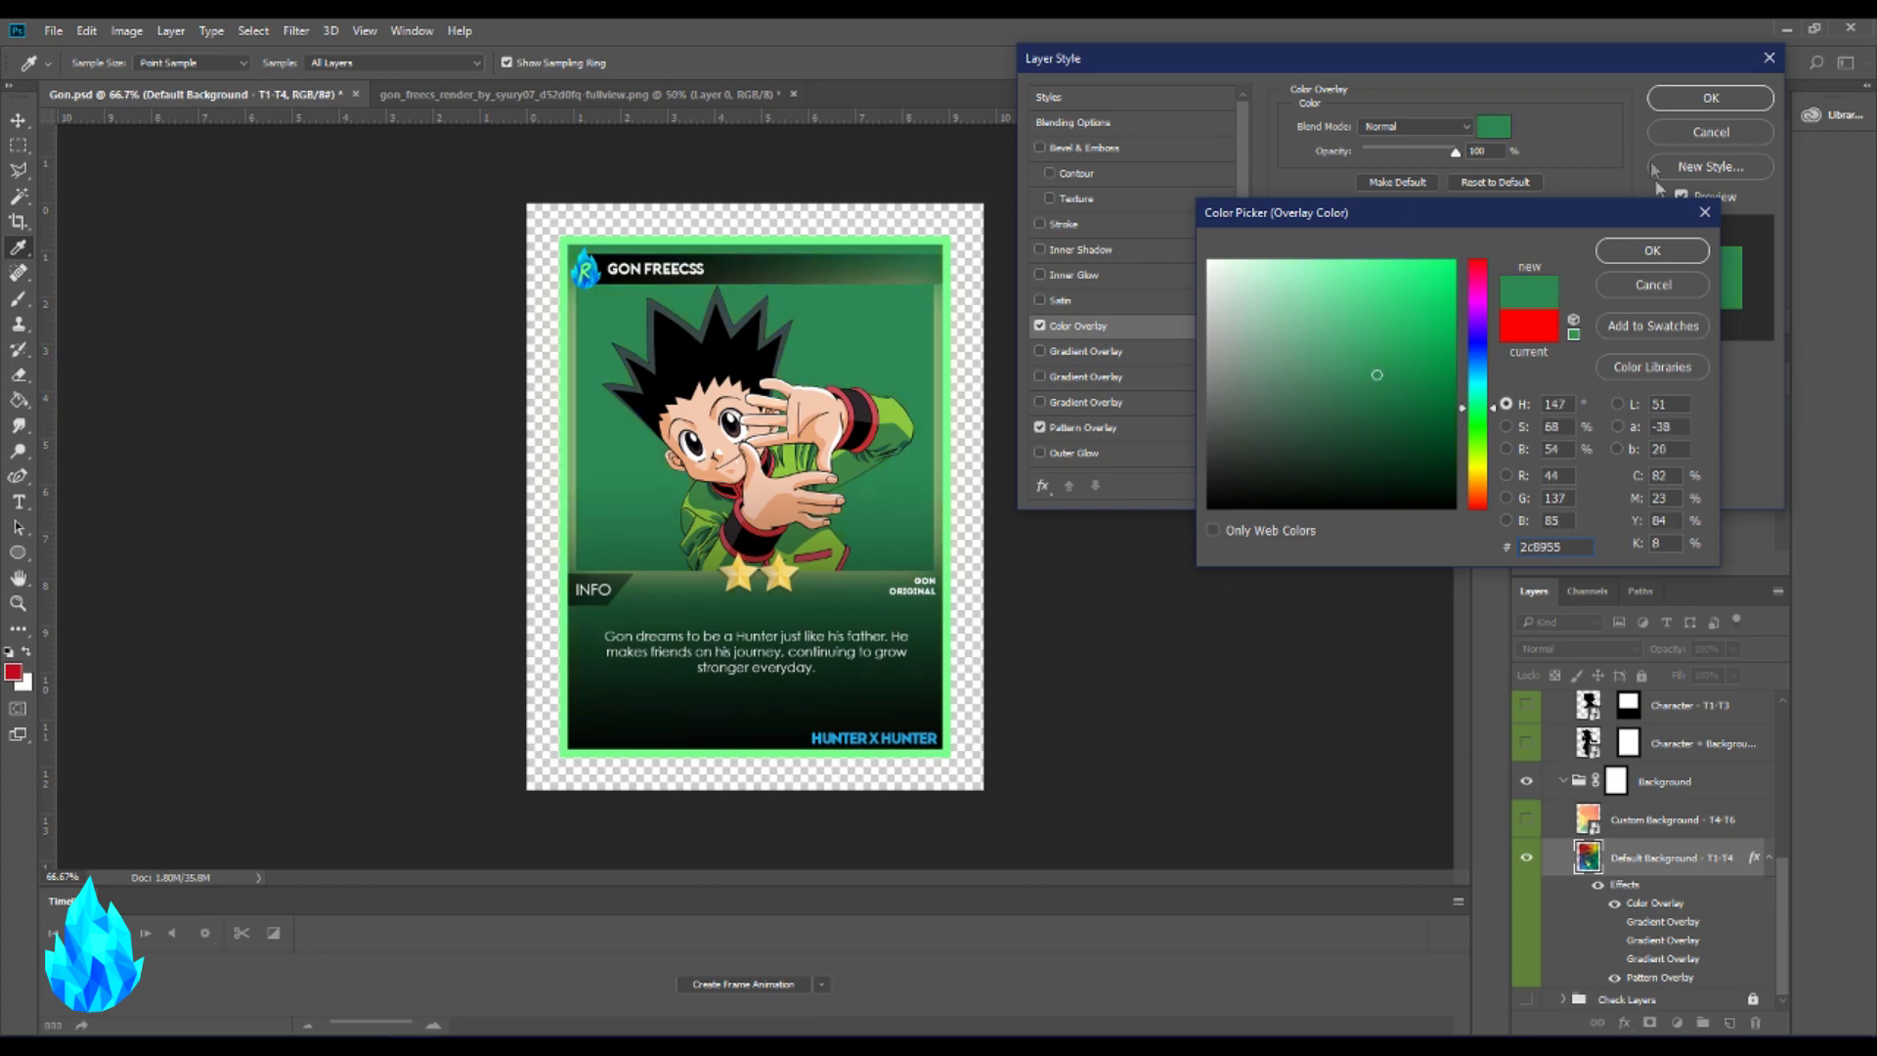
click(1652, 250)
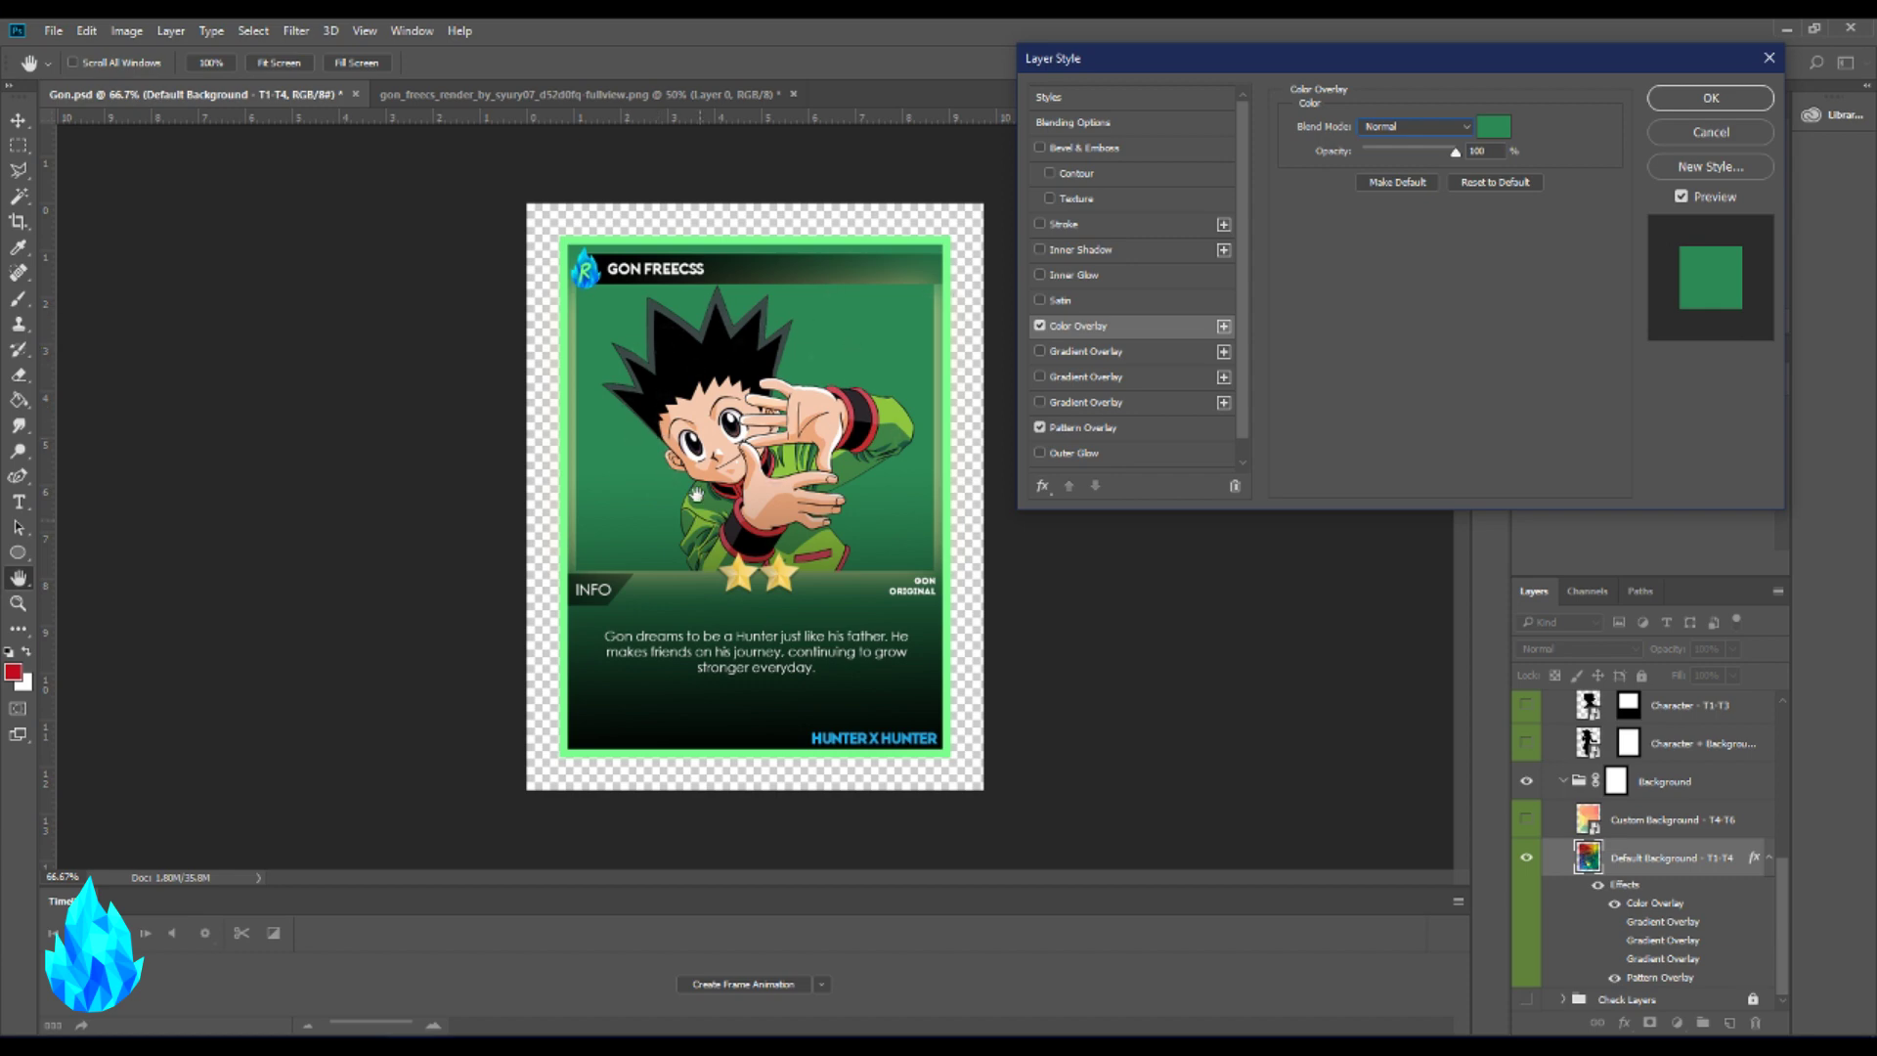
- Try different blend modes for the green Color Overlay, settle on Color, and apply the background's layer style
click(1372, 127)
click(1369, 128)
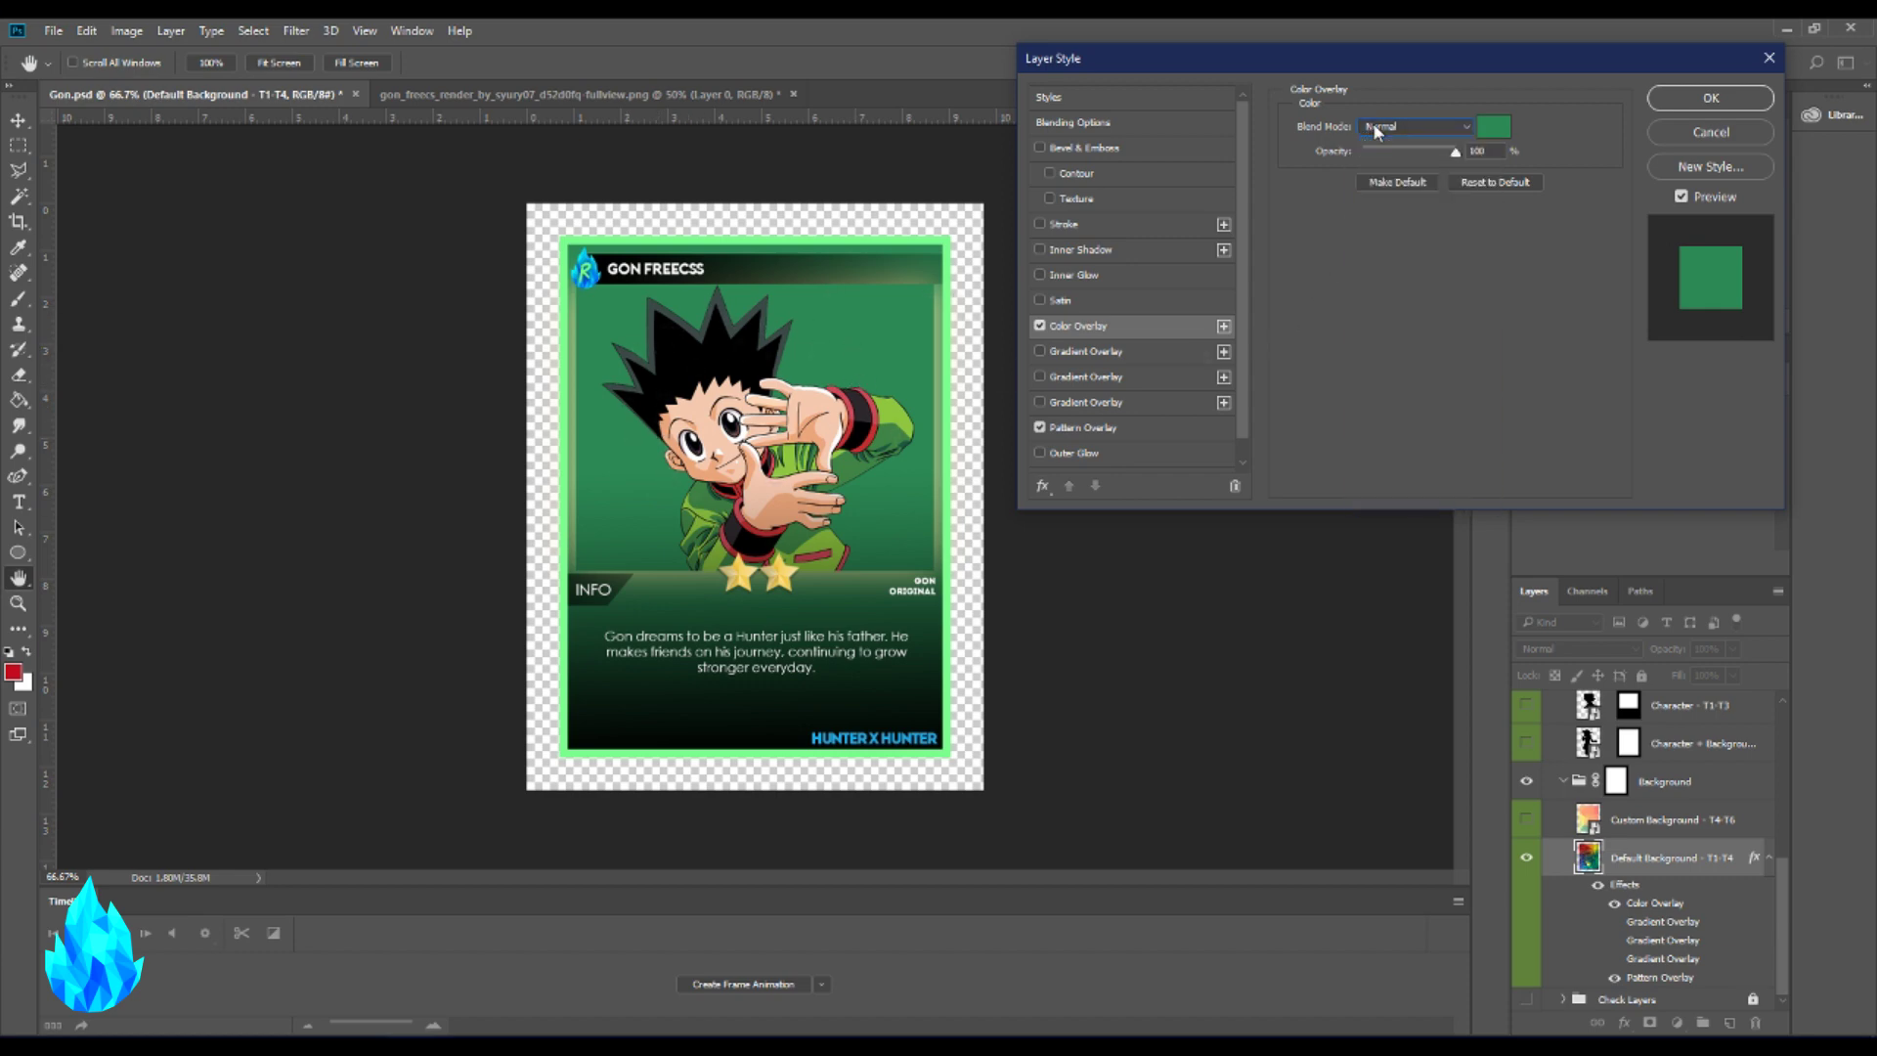
click(1429, 130)
click(1429, 130)
scroll(1428, 130, down, 5)
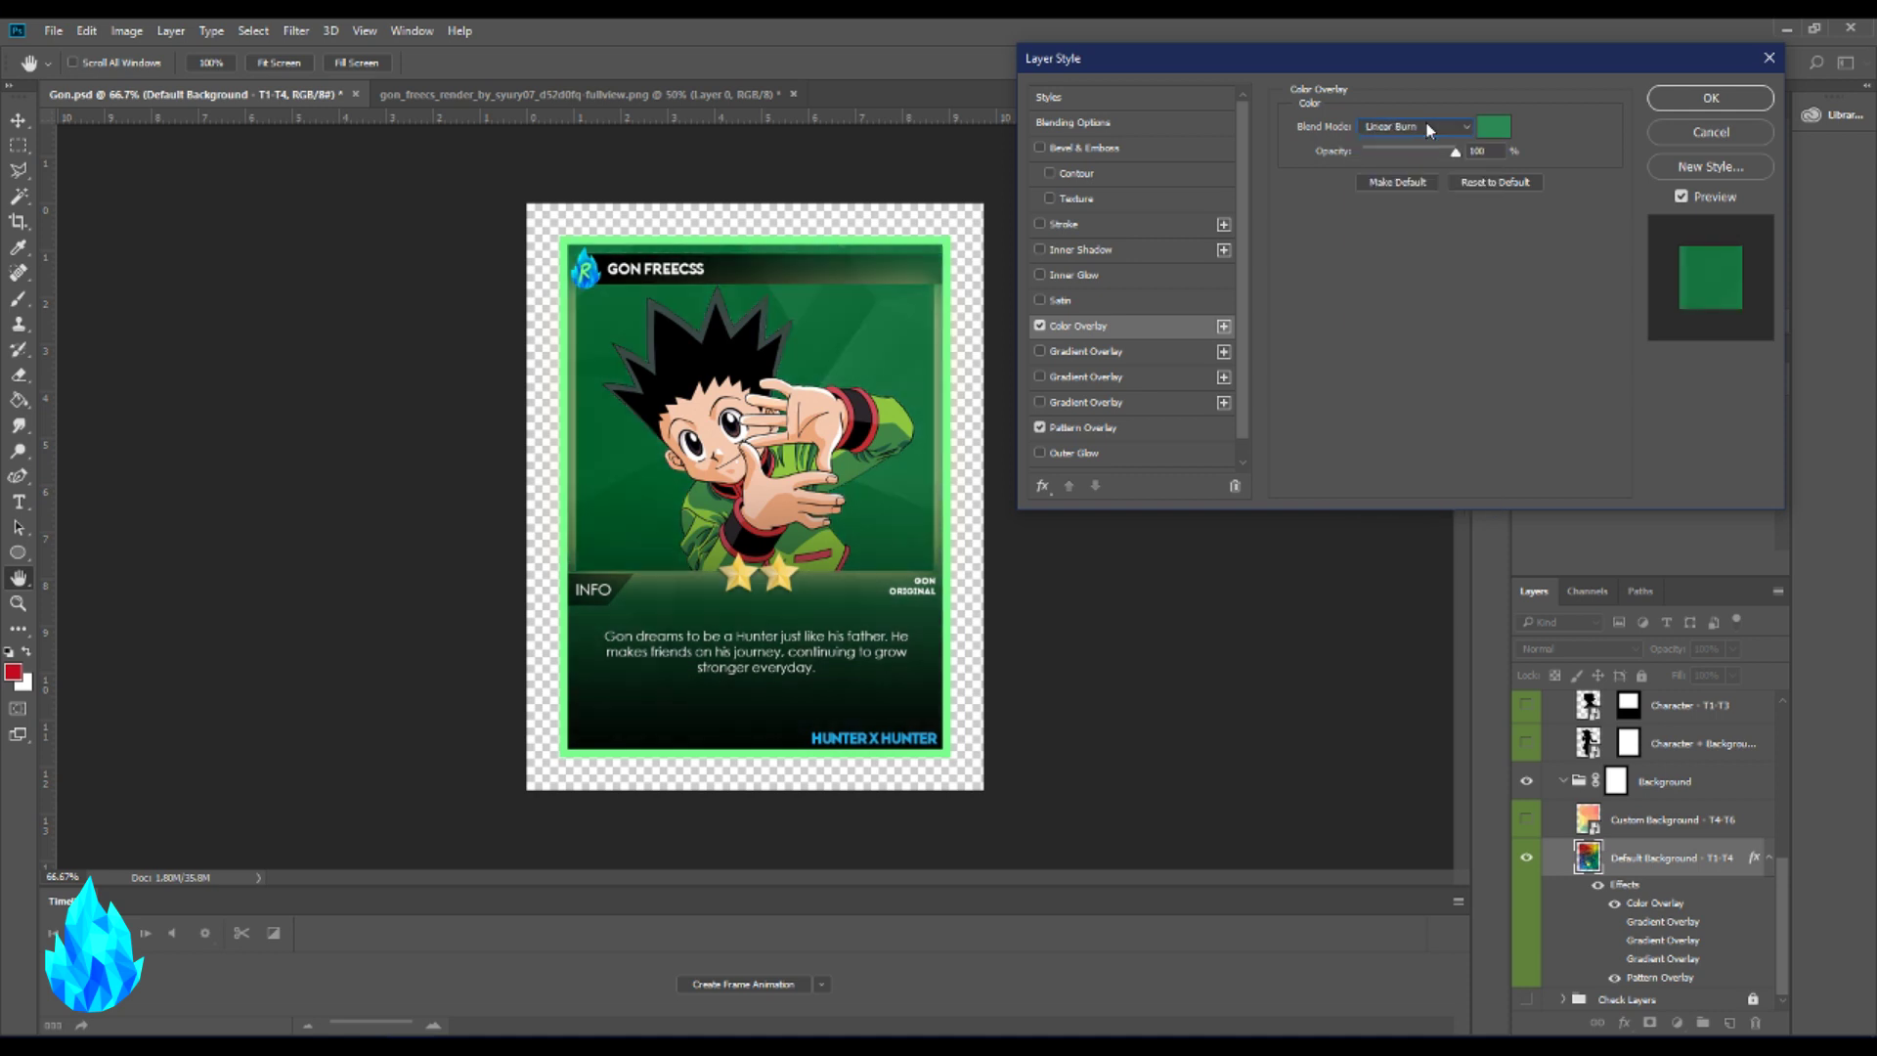
scroll(1428, 130, down, 2)
click(1428, 130)
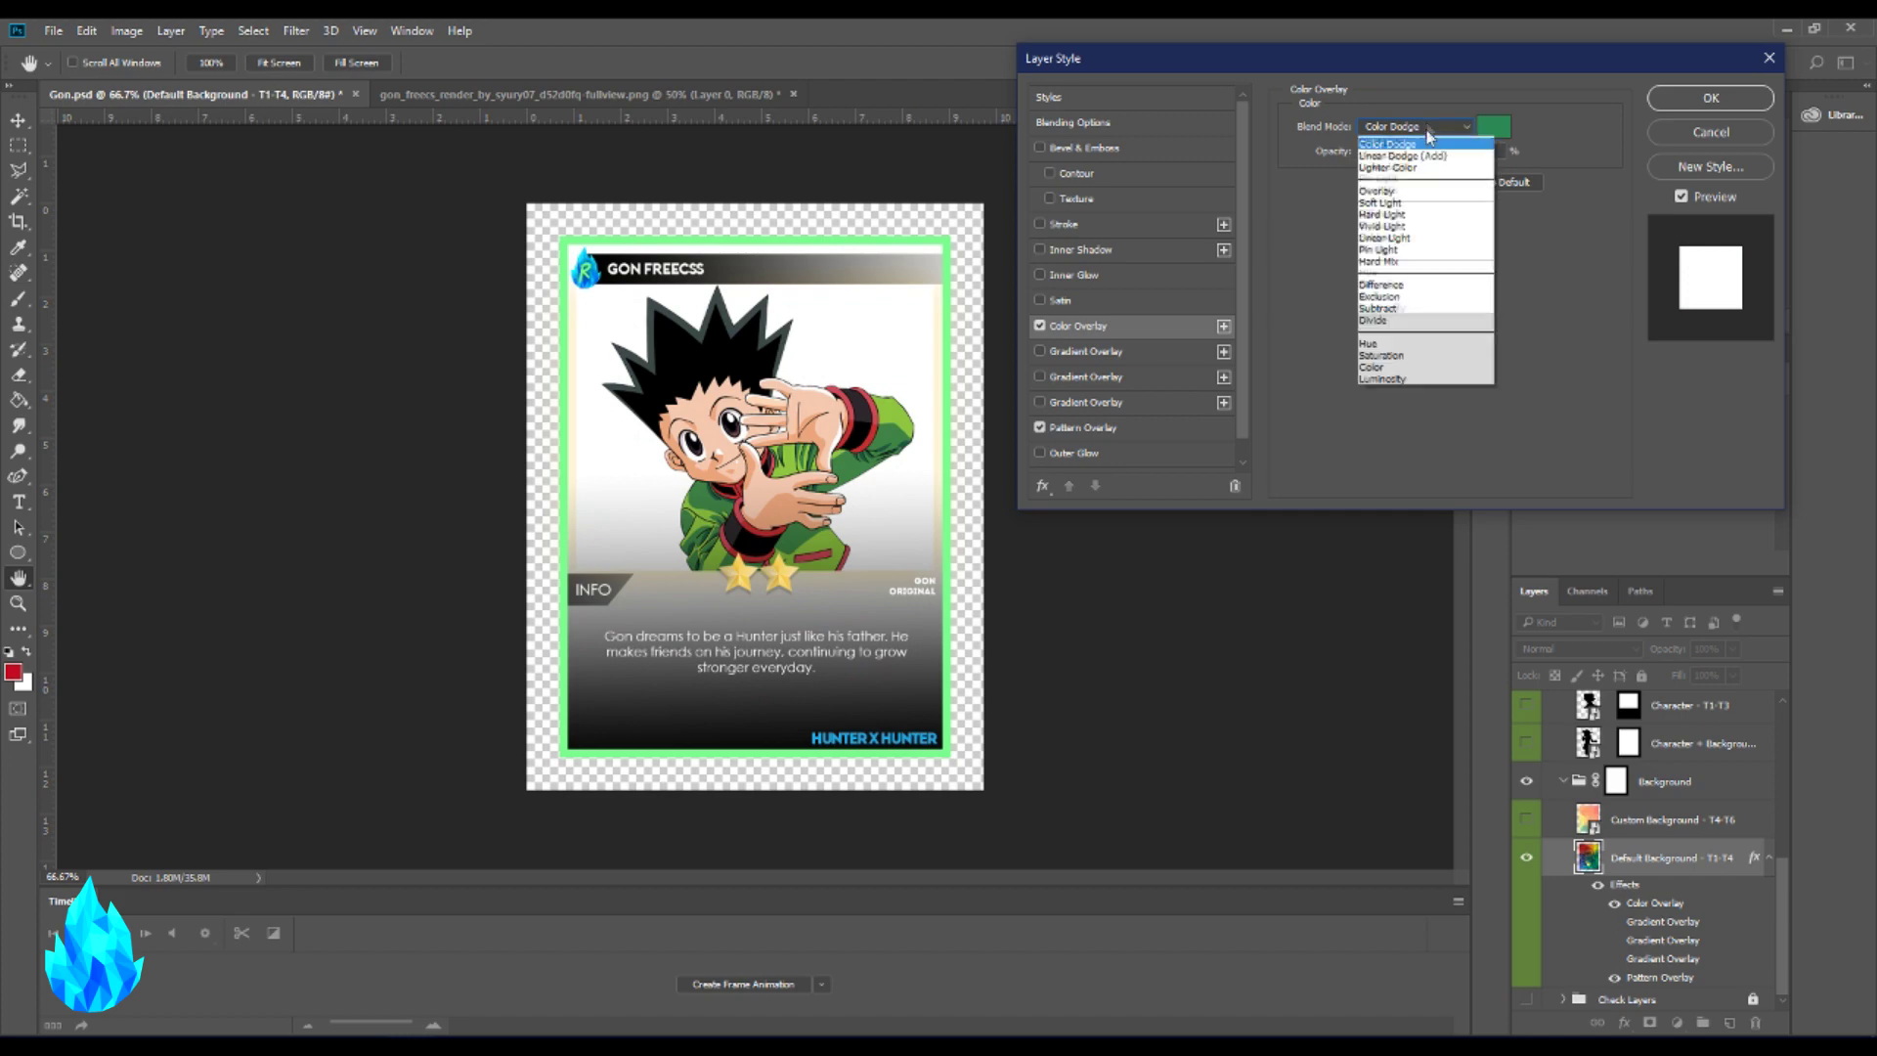
click(1372, 472)
key(Down)
key(Down)
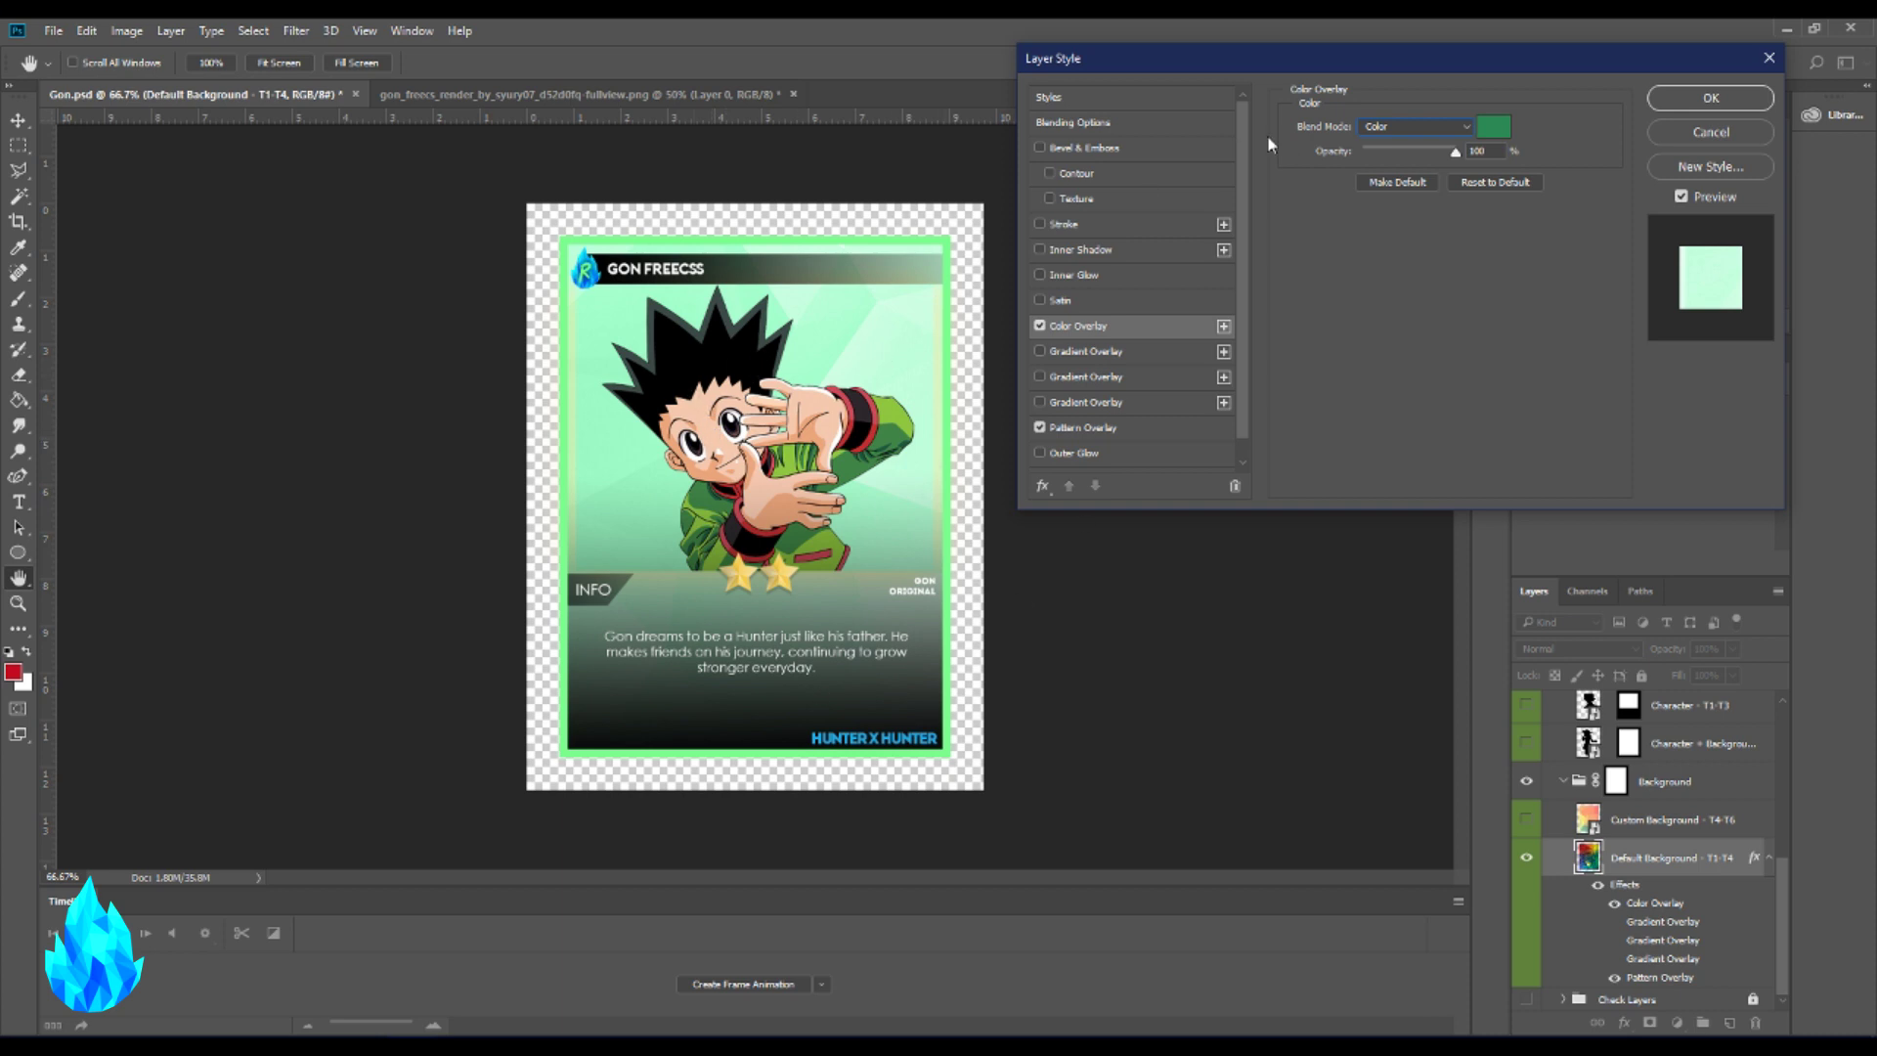
click(1413, 131)
click(1414, 131)
click(1769, 90)
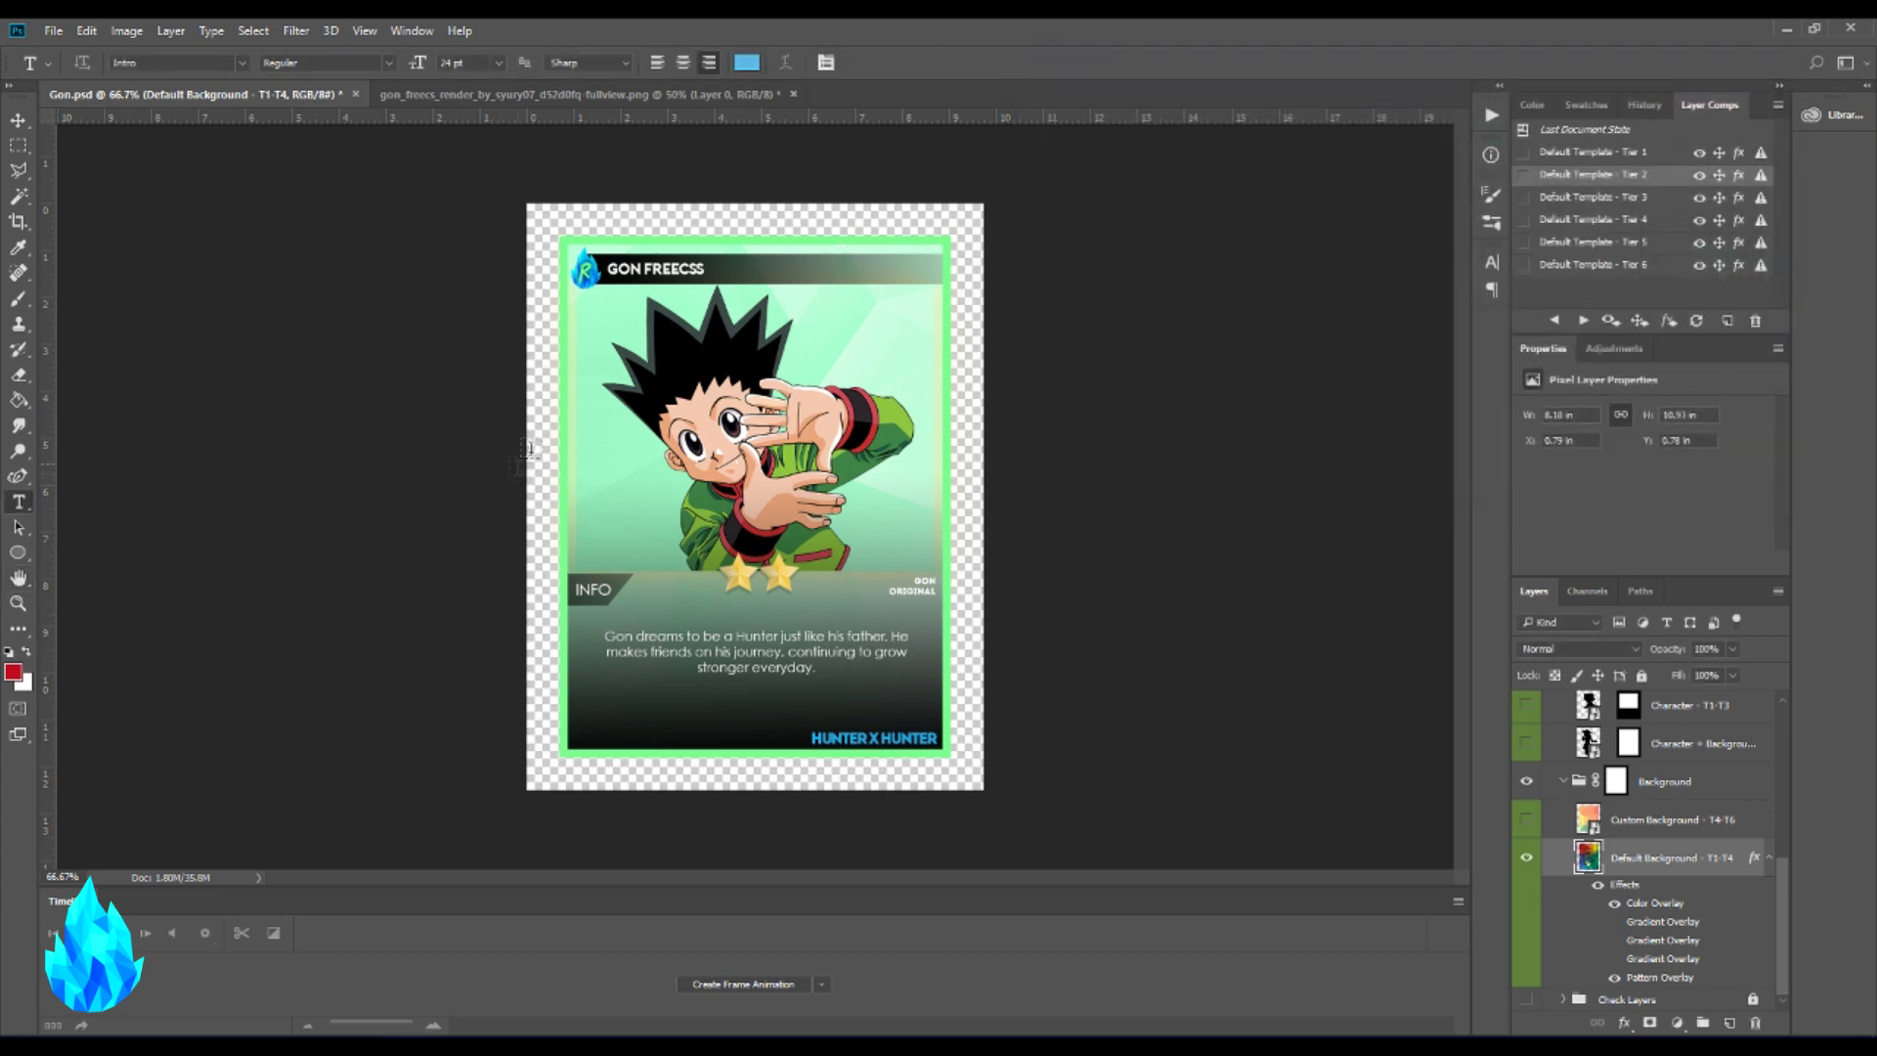
- Change the Character Box Glow layer's Outer Glow colour to a saturated green of about 1bcb04 and apply the style
scroll(1653, 792, up, 5)
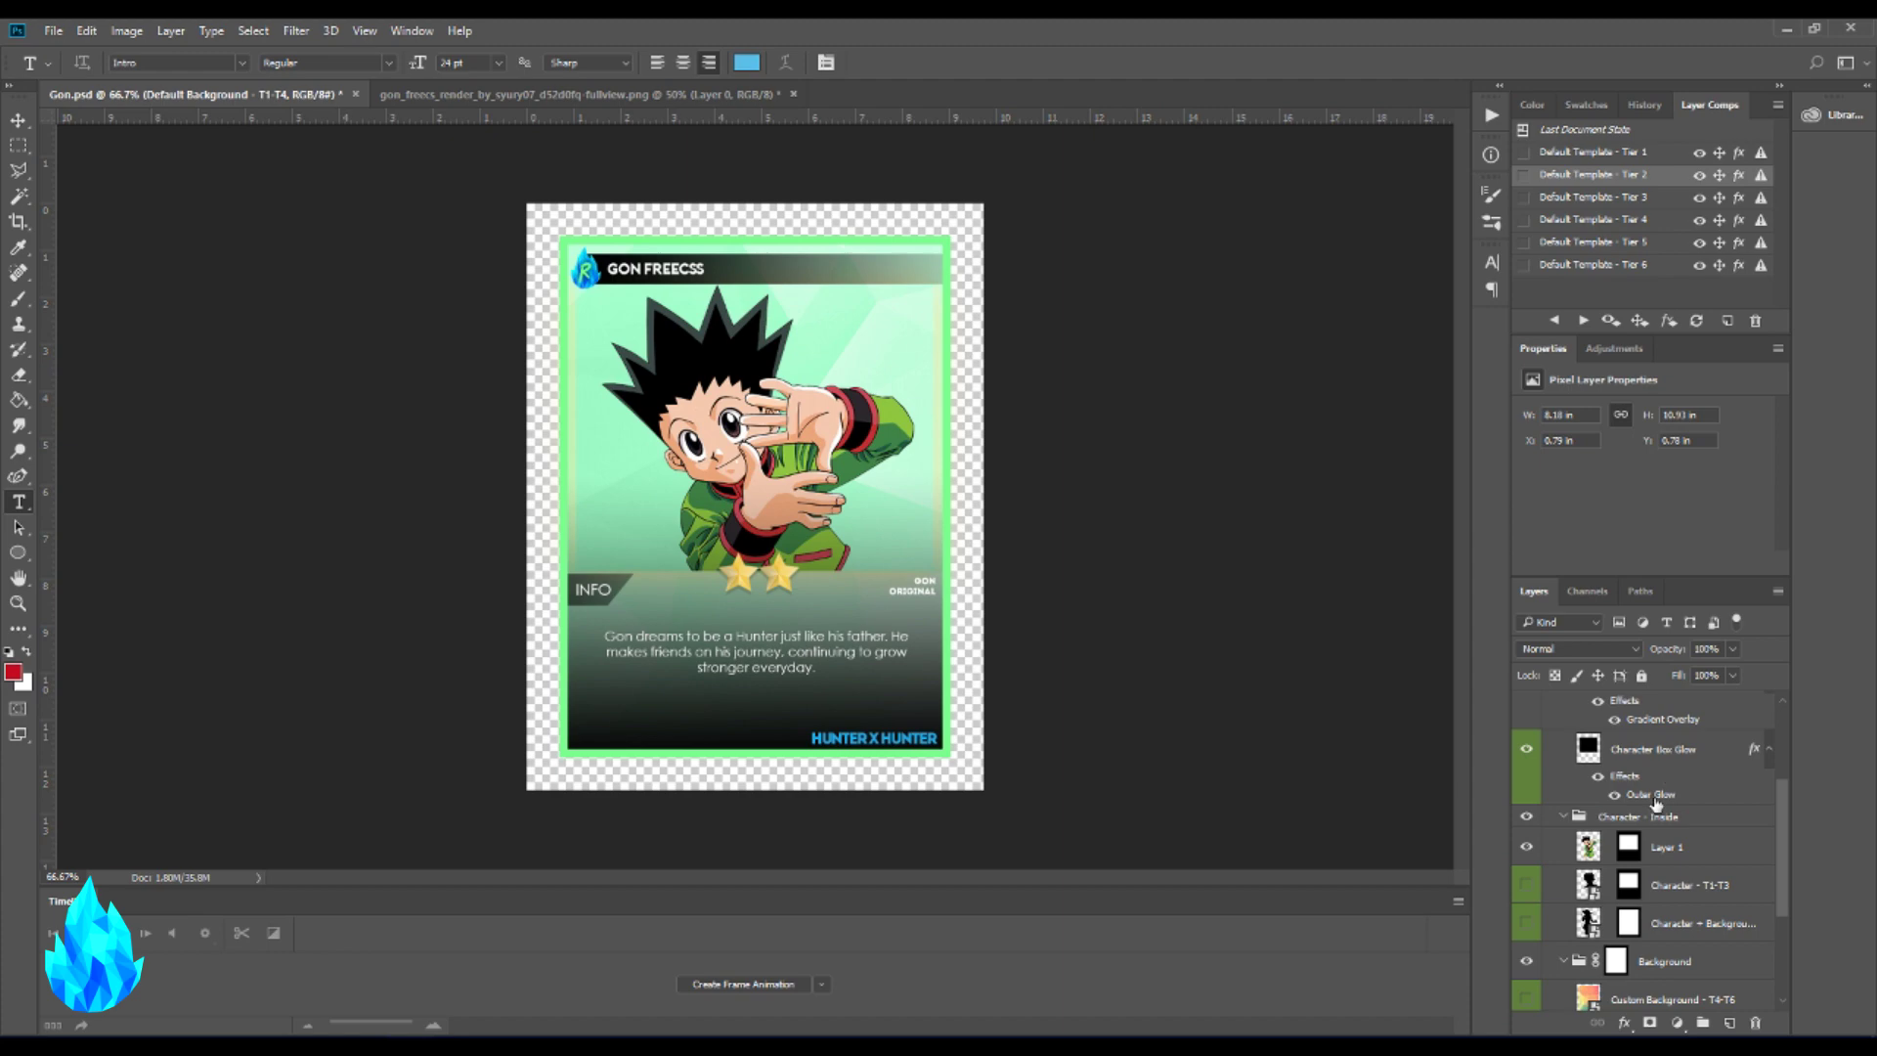
click(1652, 797)
double_click(1653, 797)
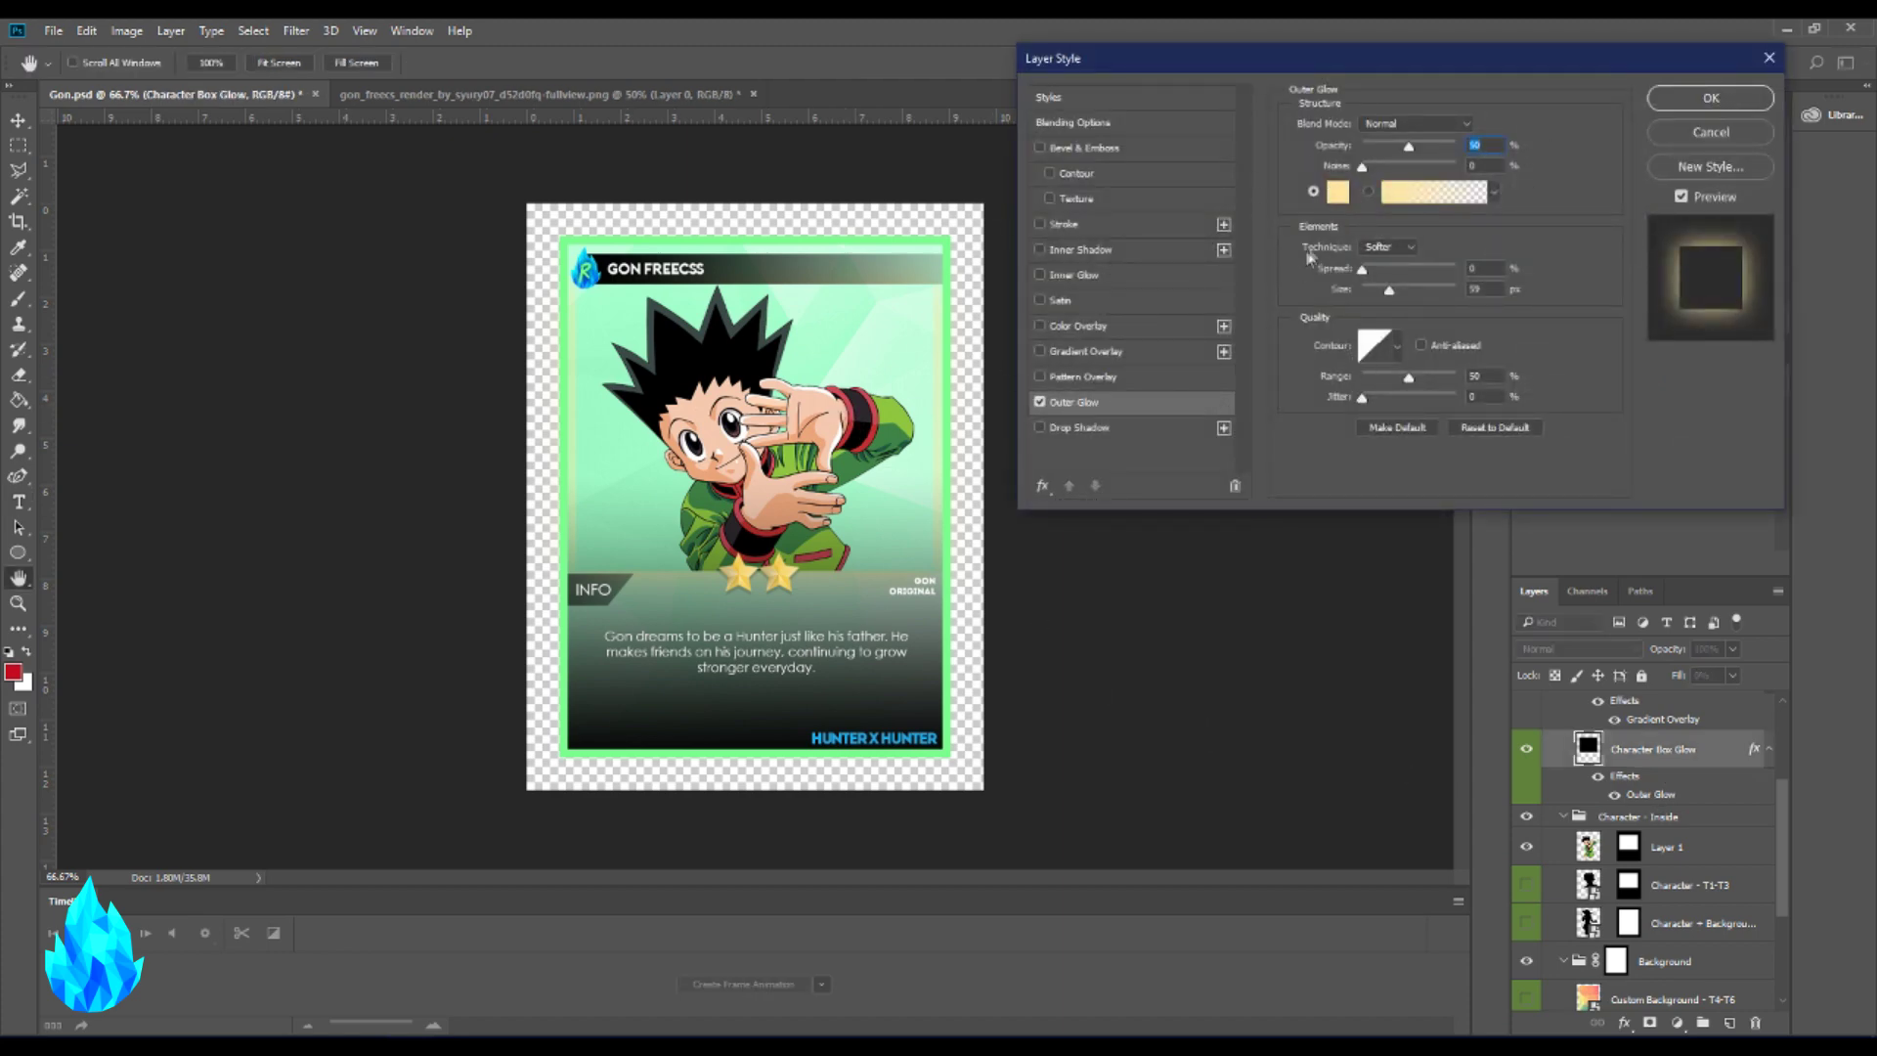
click(1345, 199)
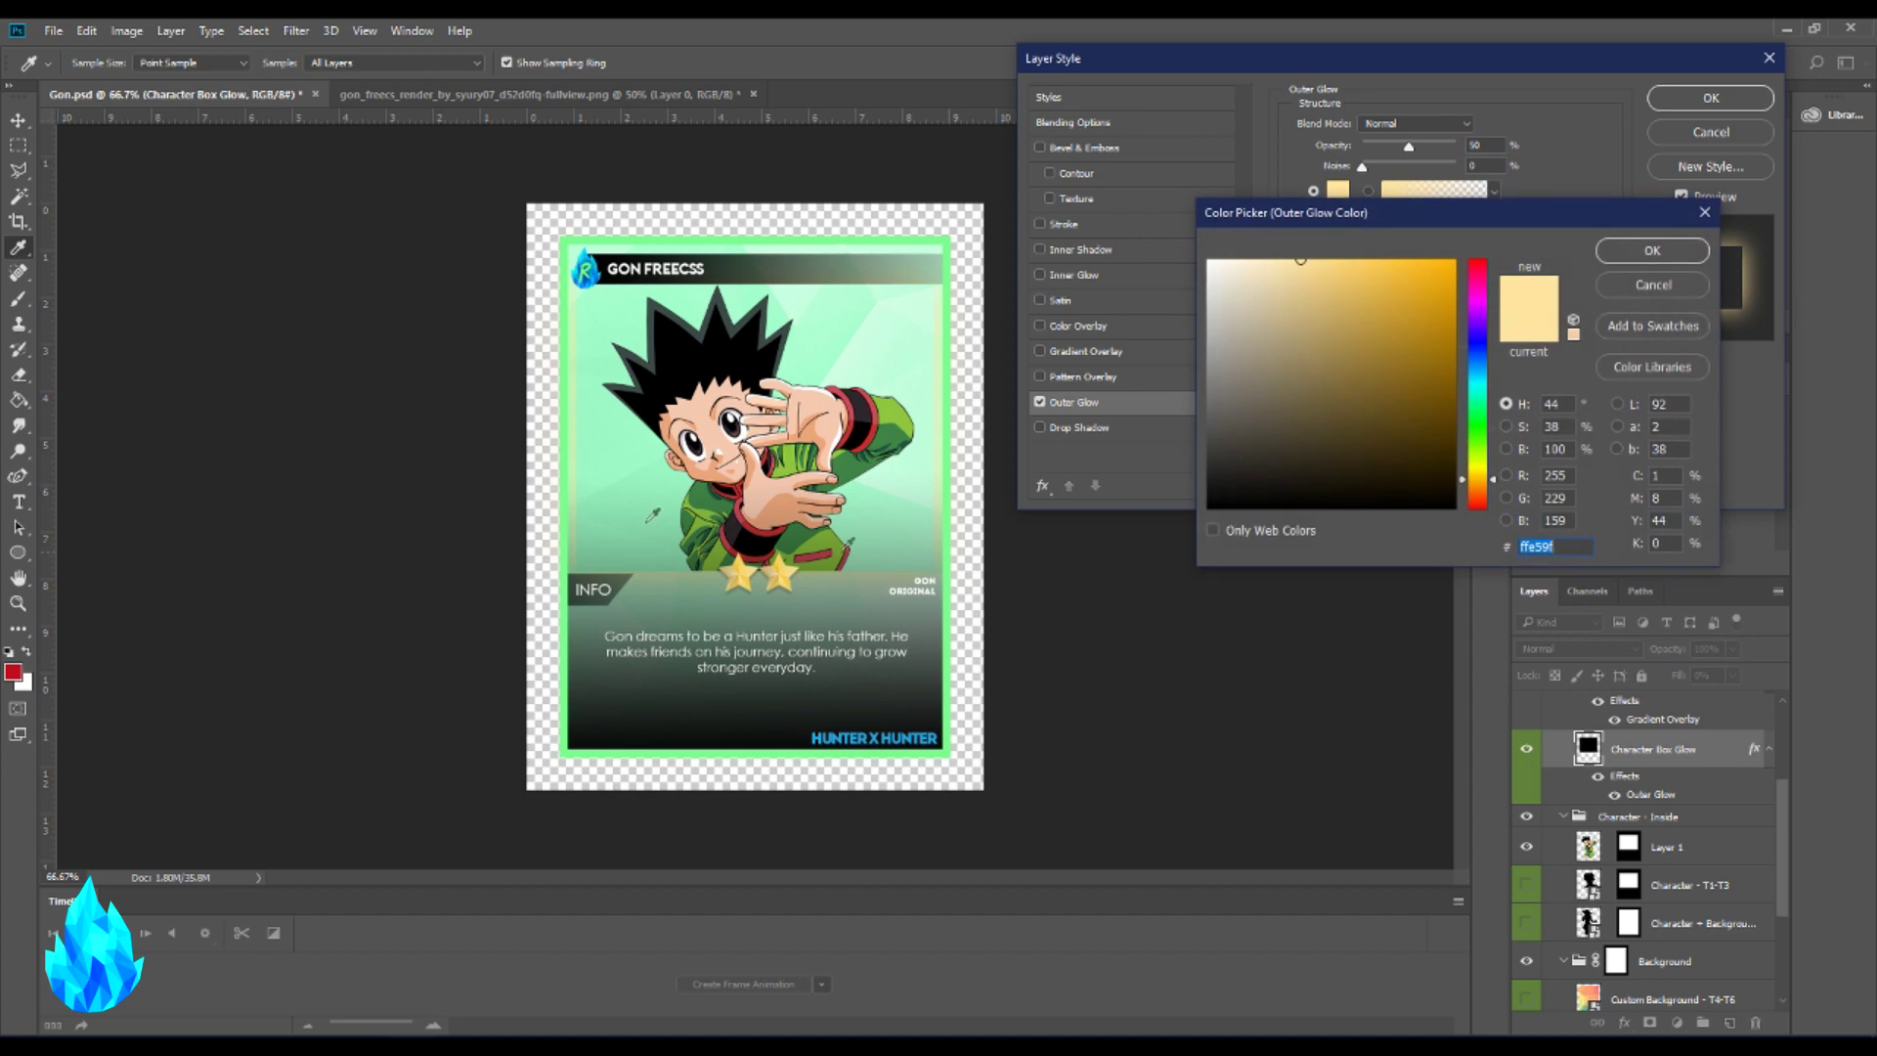
click(897, 403)
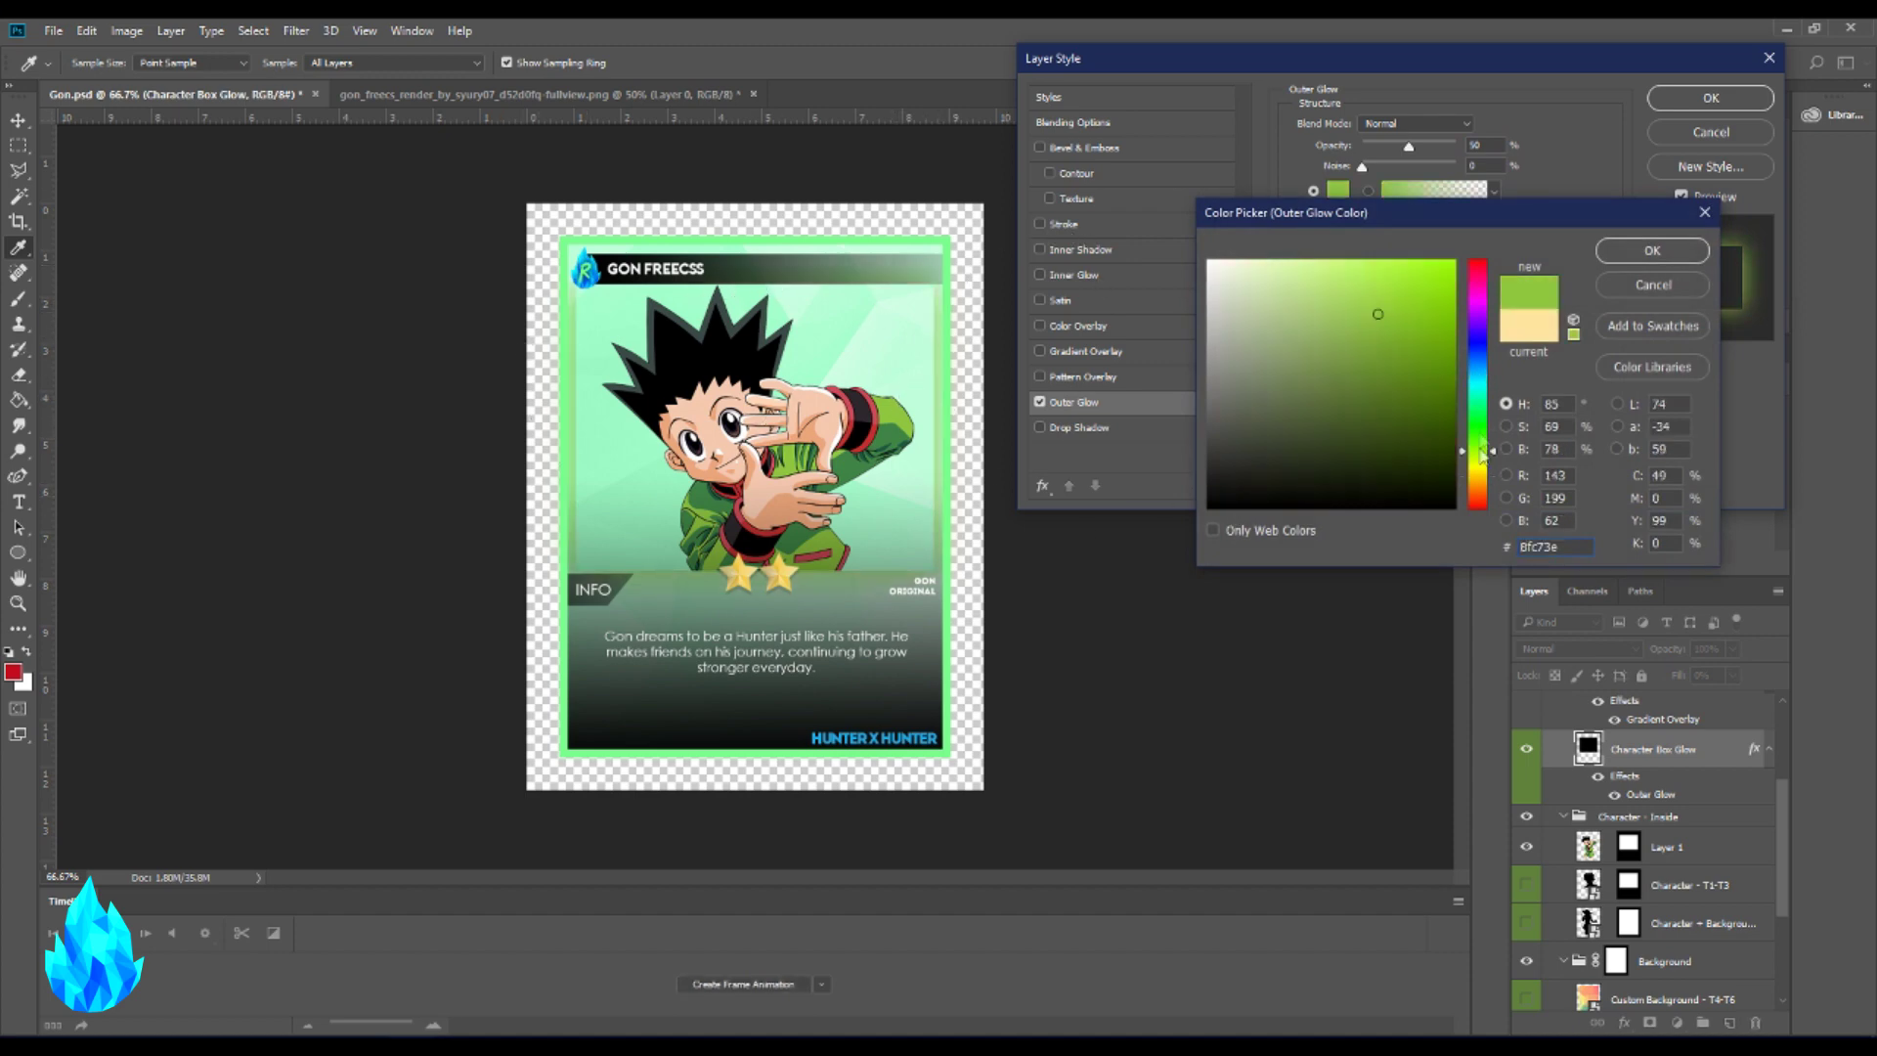
click(1481, 439)
click(1481, 431)
click(1451, 309)
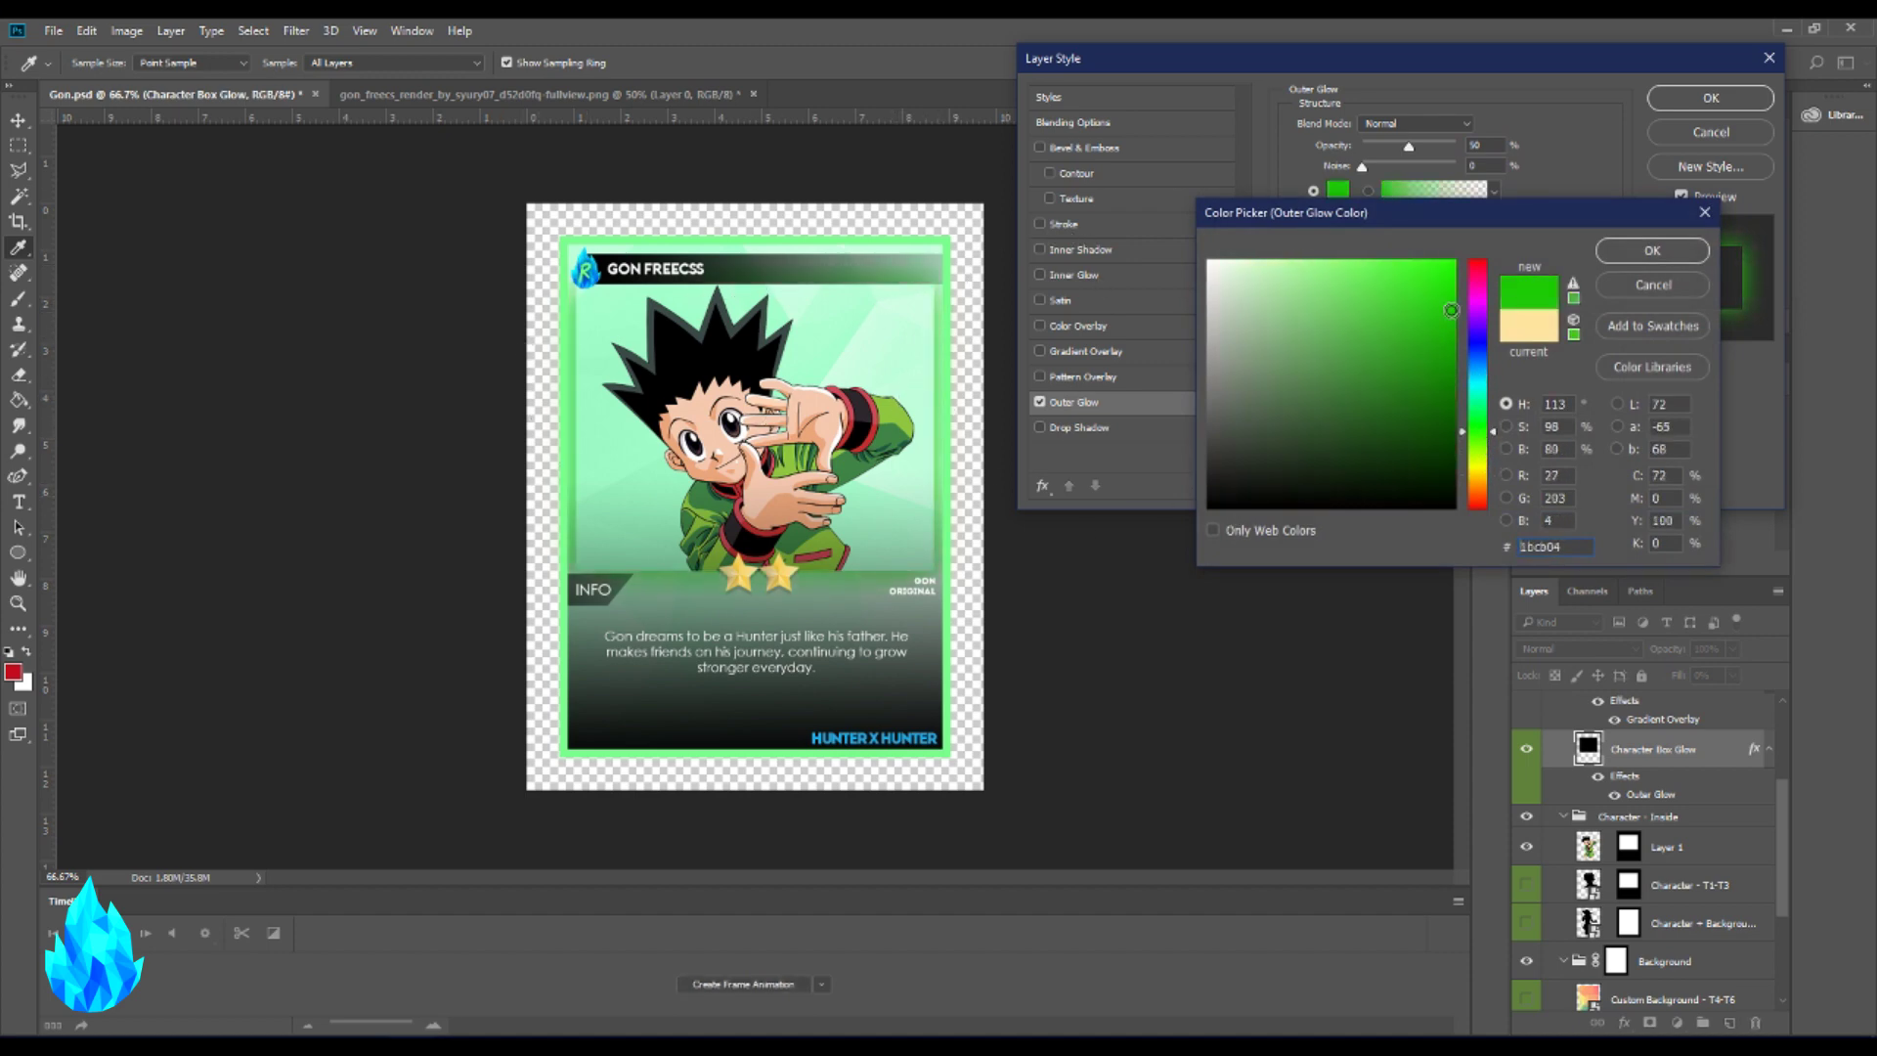
click(1455, 307)
click(1694, 254)
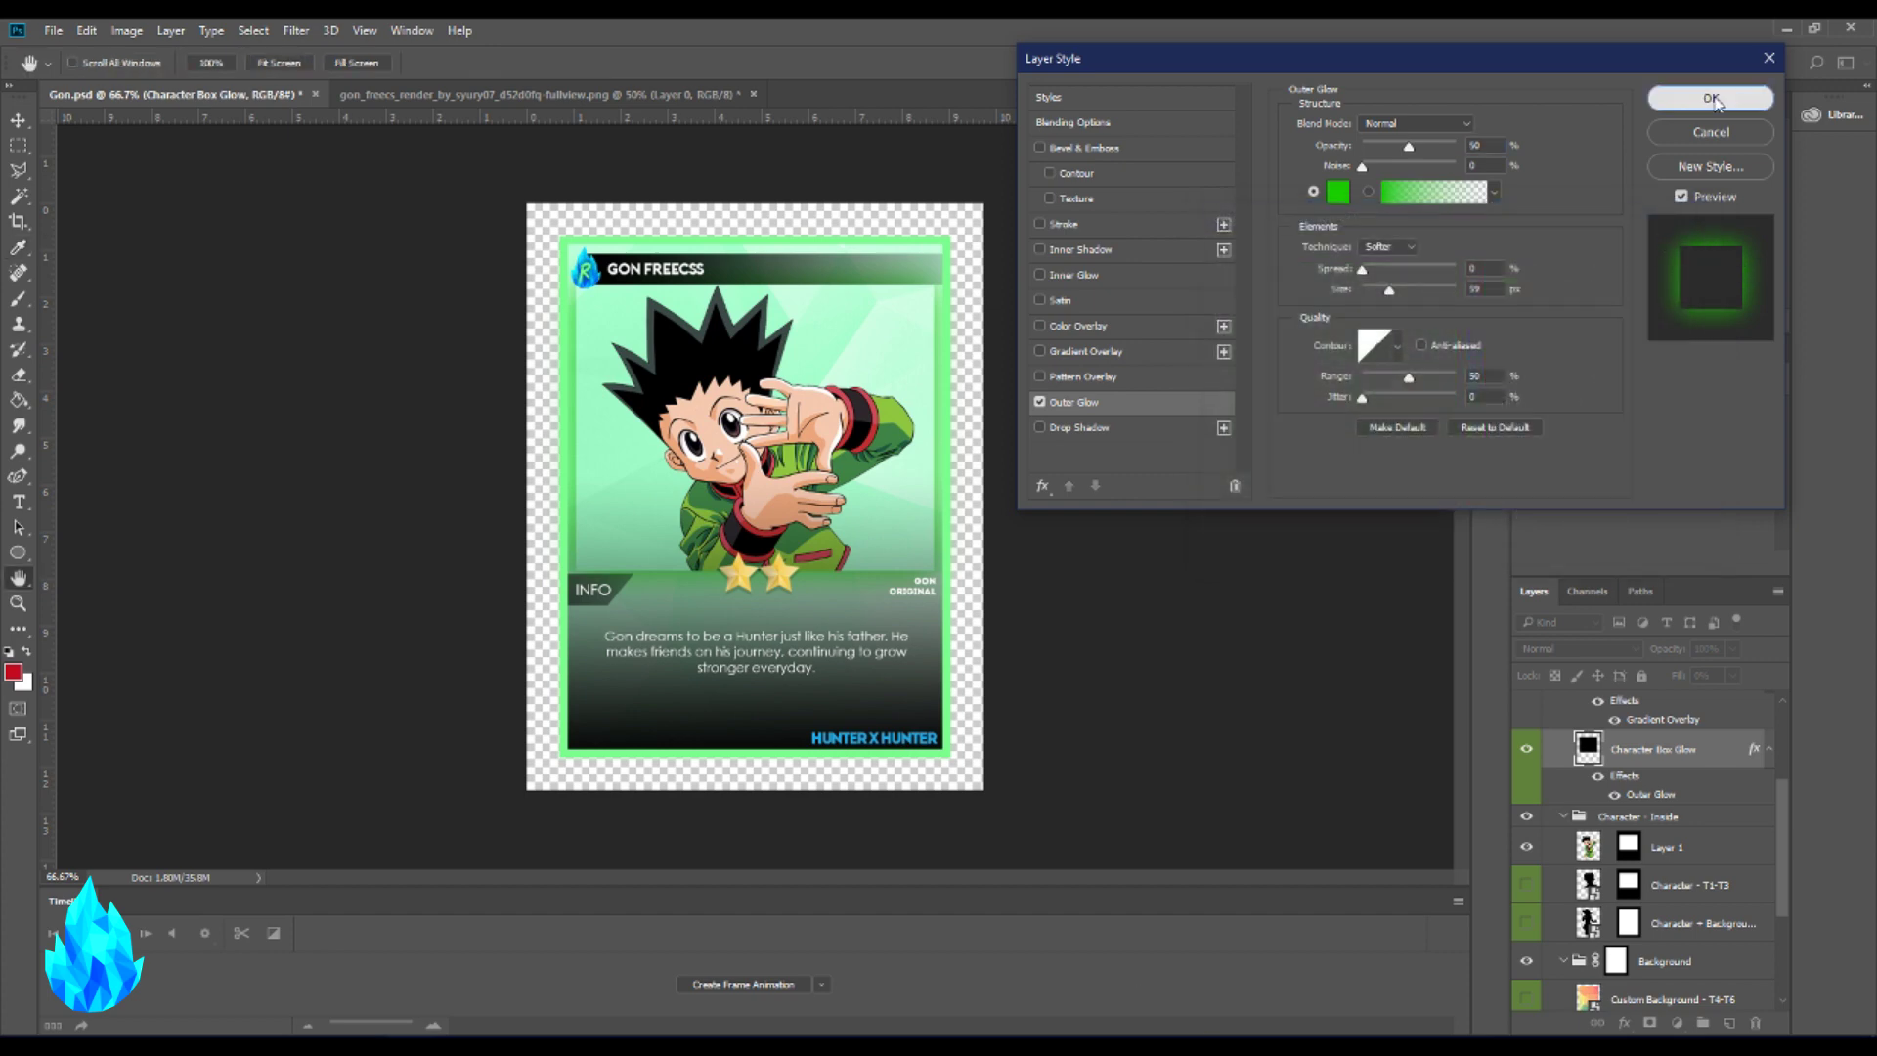
click(1711, 98)
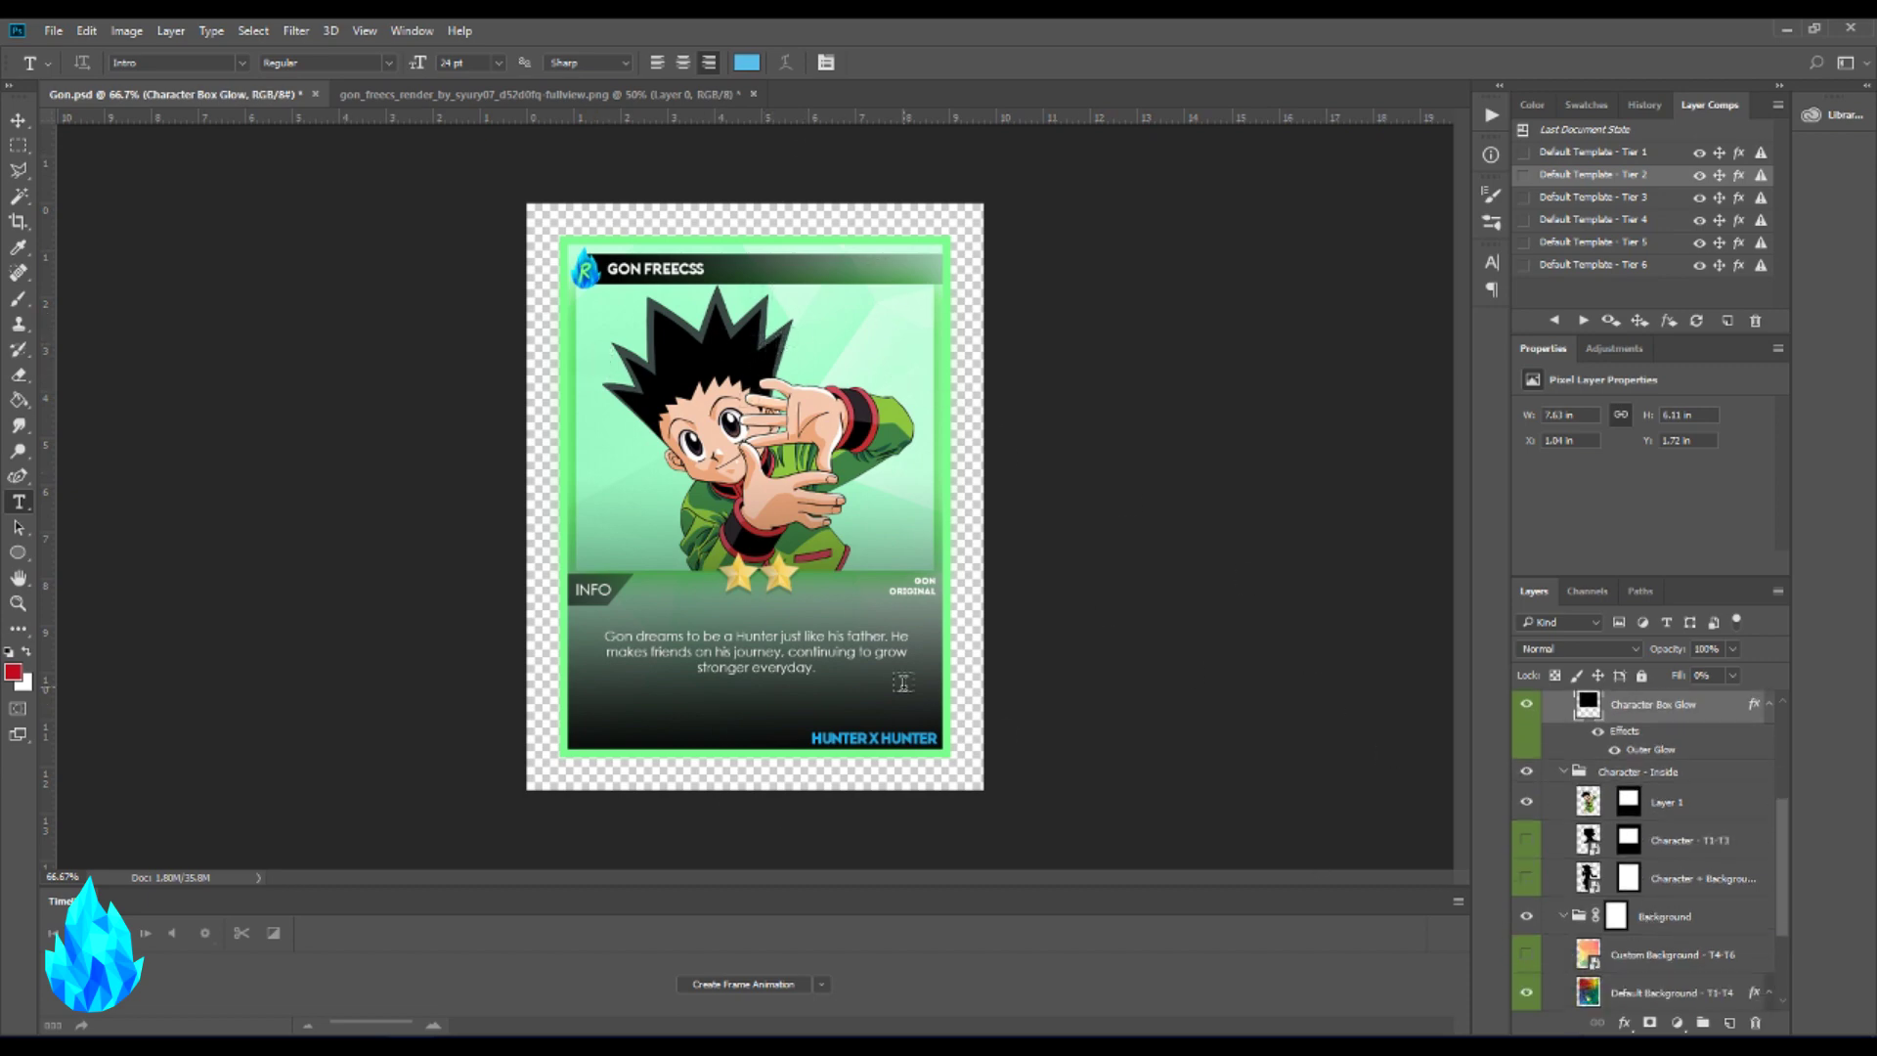
- Apply the Default Template - Tier 3 layer comp and toggle Layer 1's visibility on and off, leaving it hidden
scroll(1564, 724, up, 1)
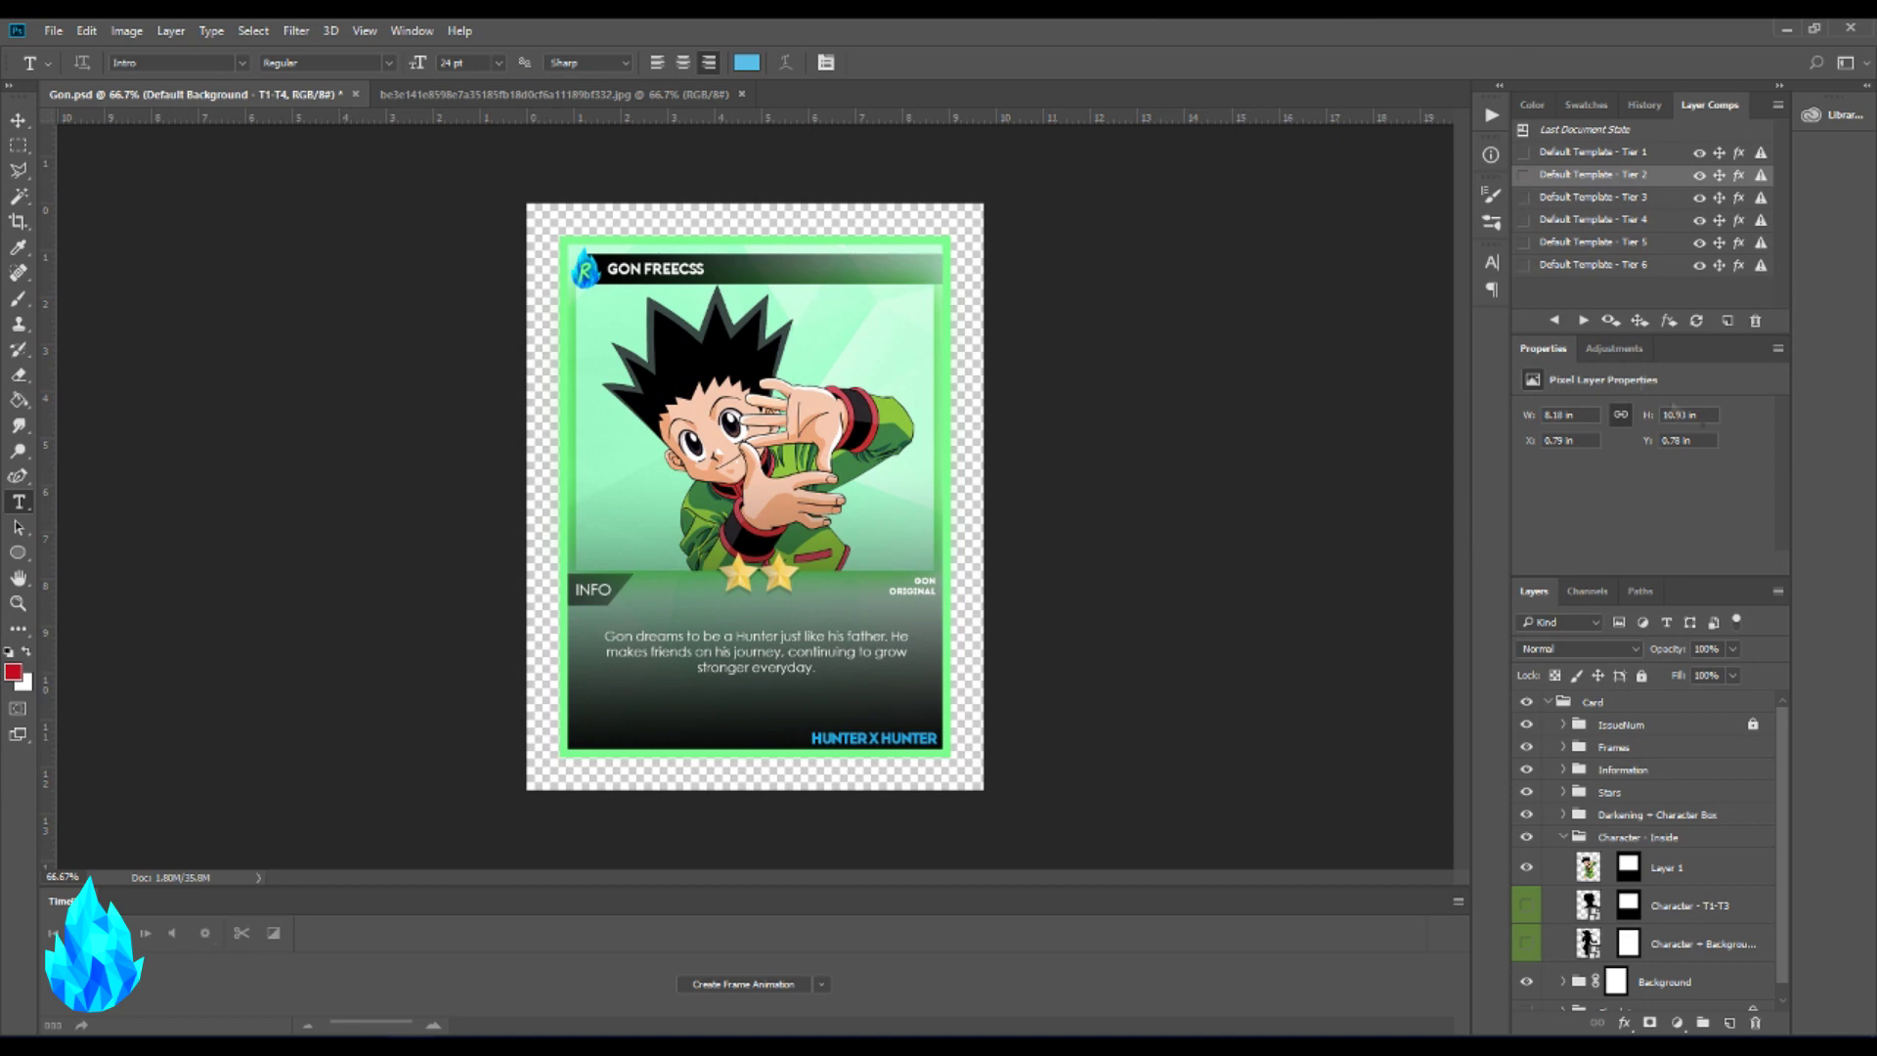
click(1523, 197)
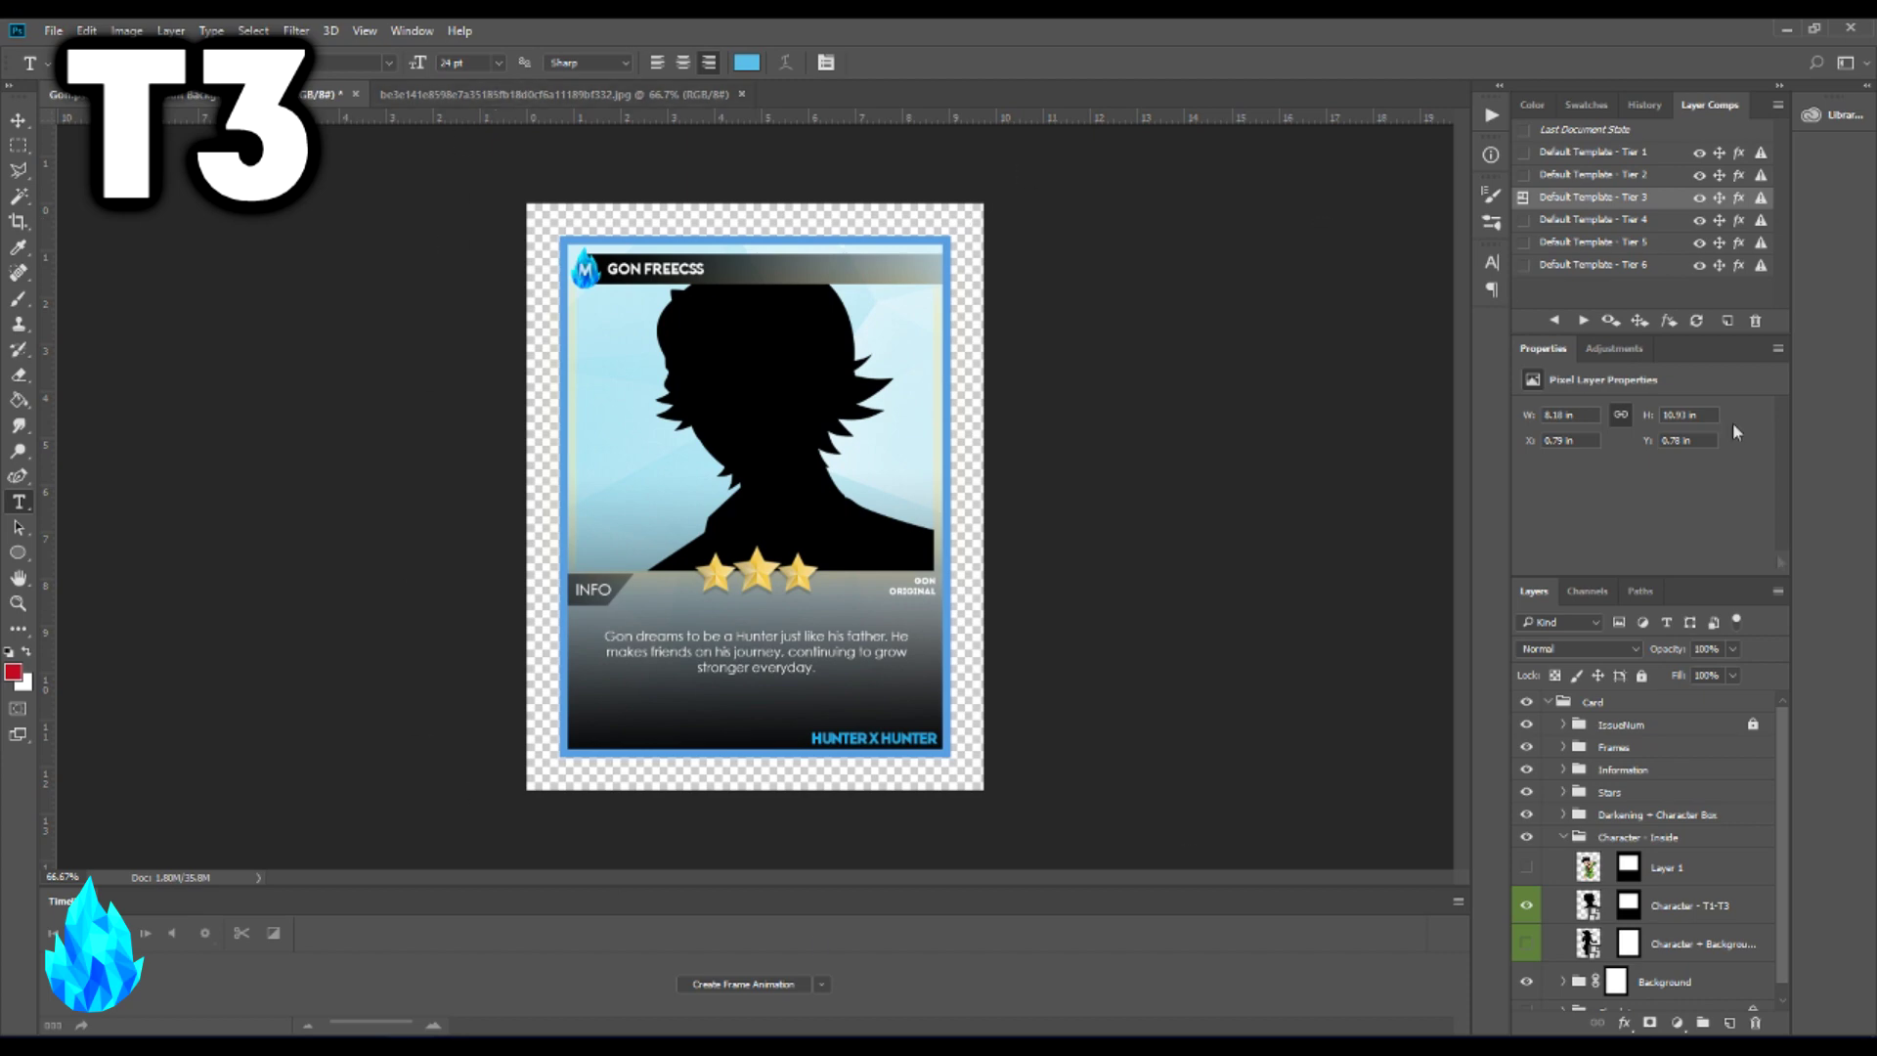
click(1528, 868)
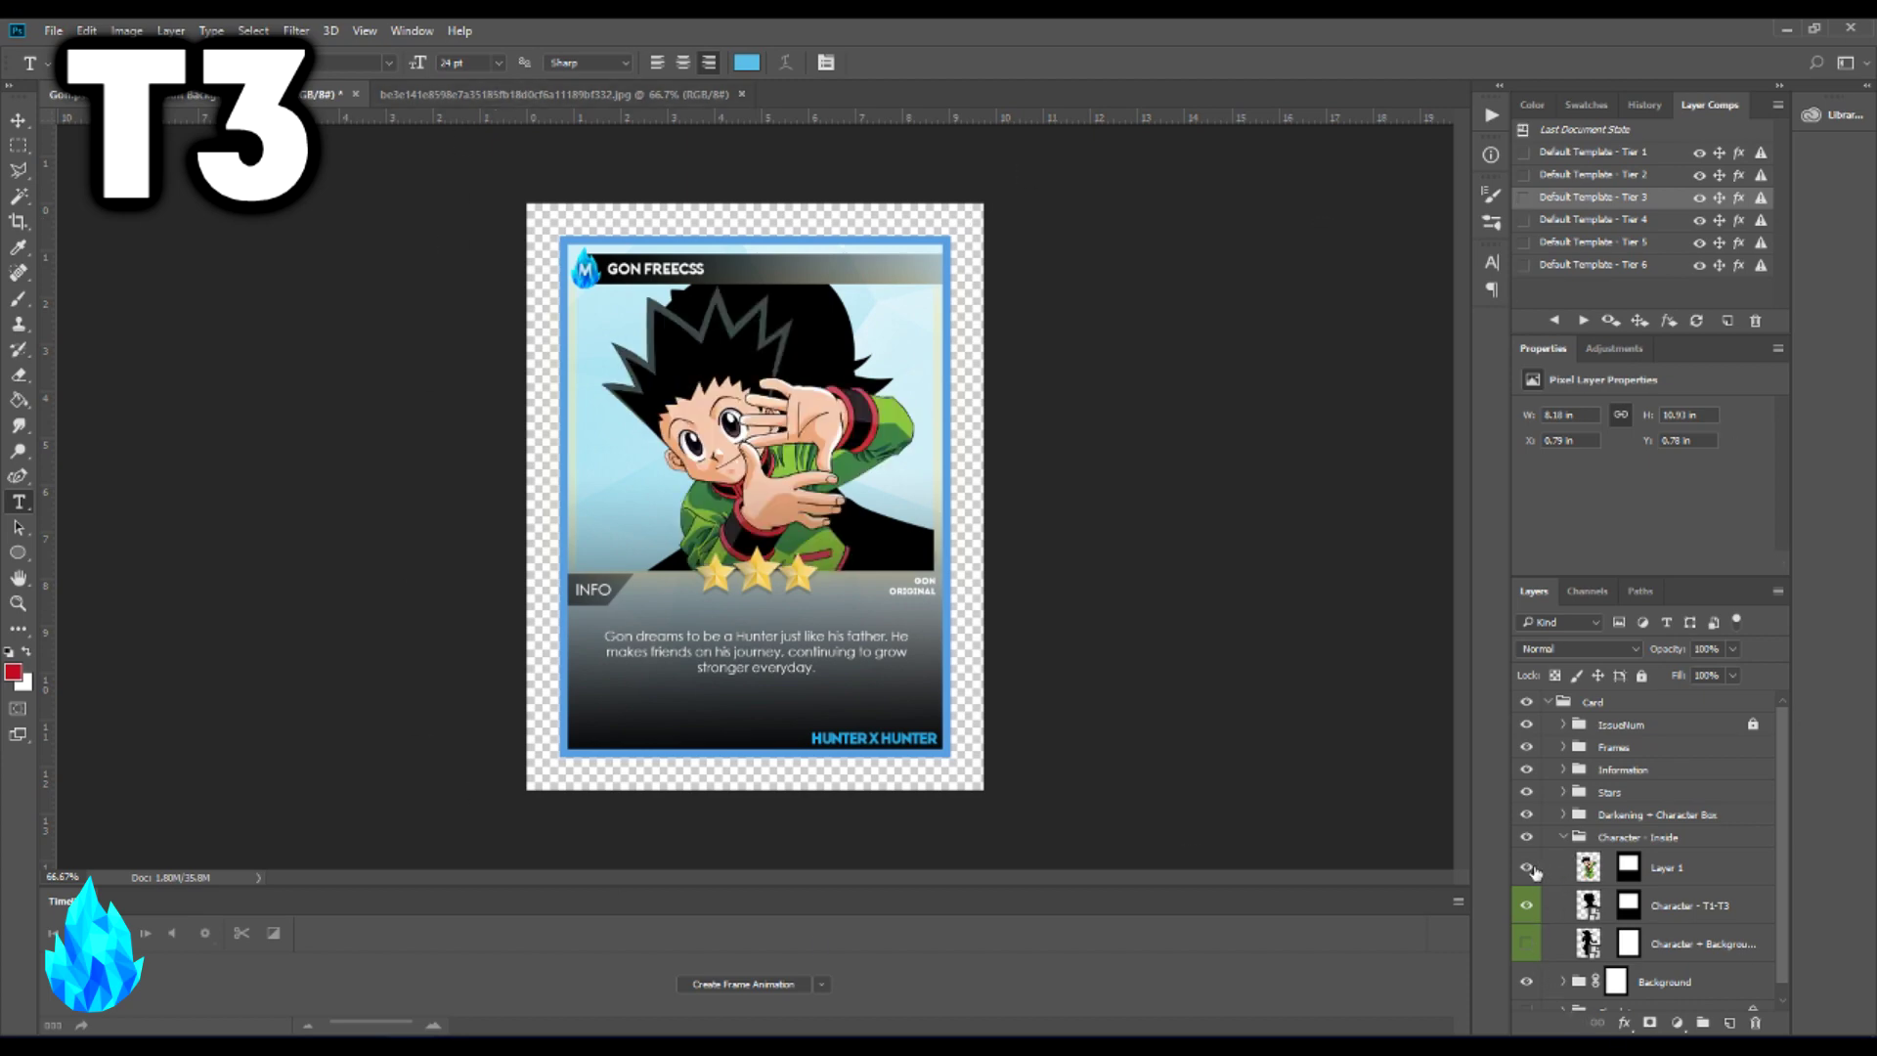
click(1528, 868)
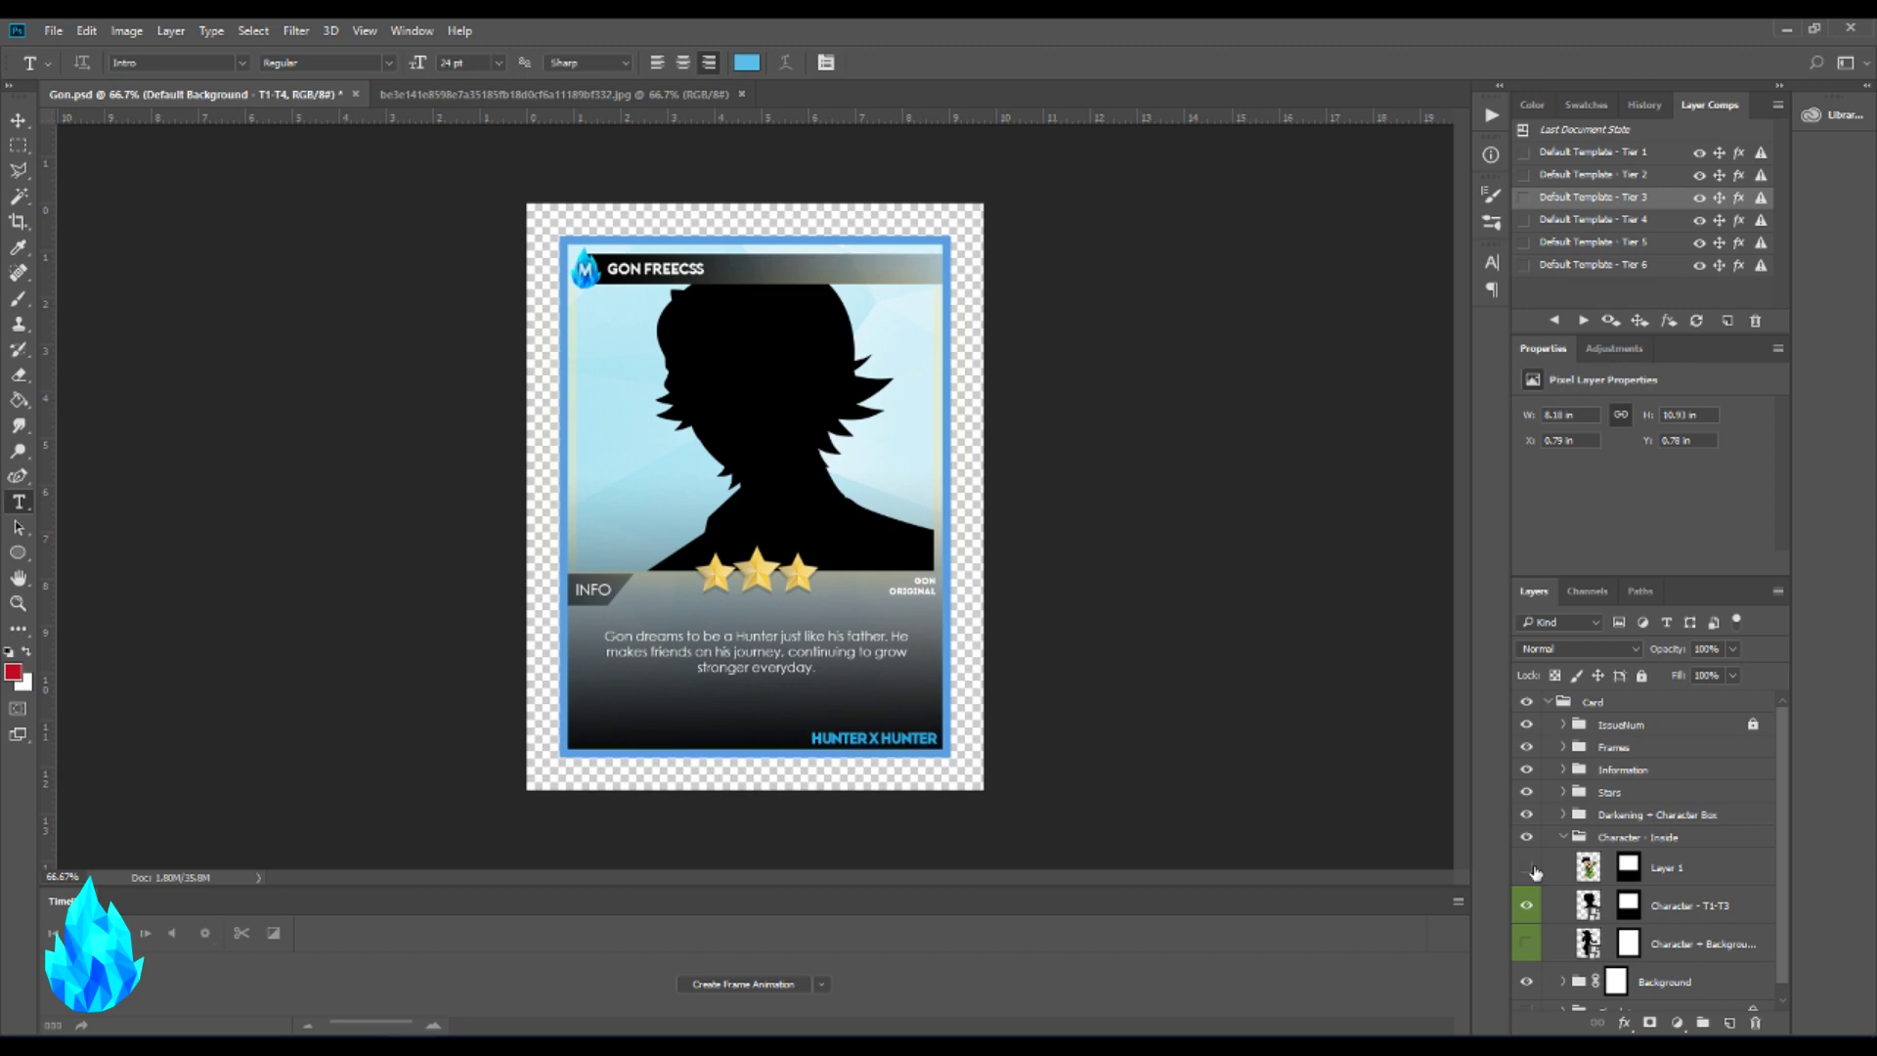
- Copy the Gon scene from the JPG document and try pasting it into Gon.psd above the default background, undoing the paste
click(475, 101)
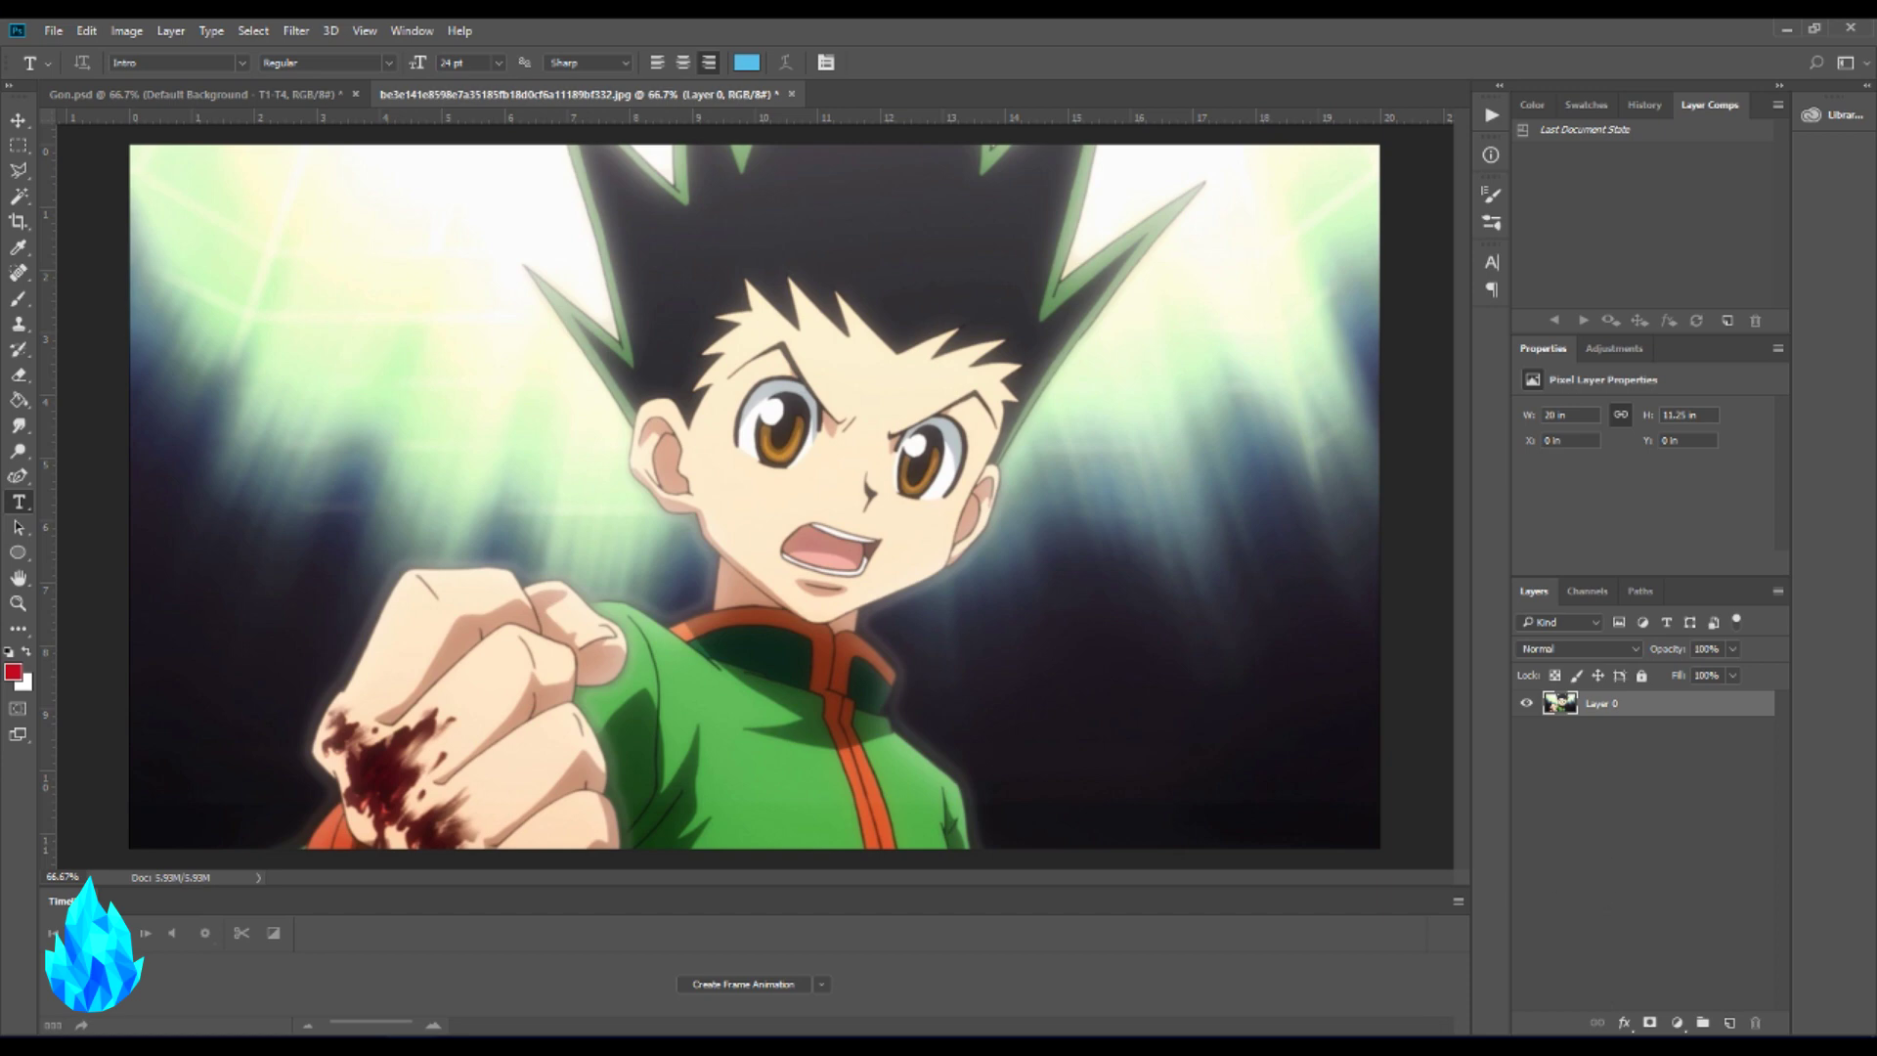
click(196, 94)
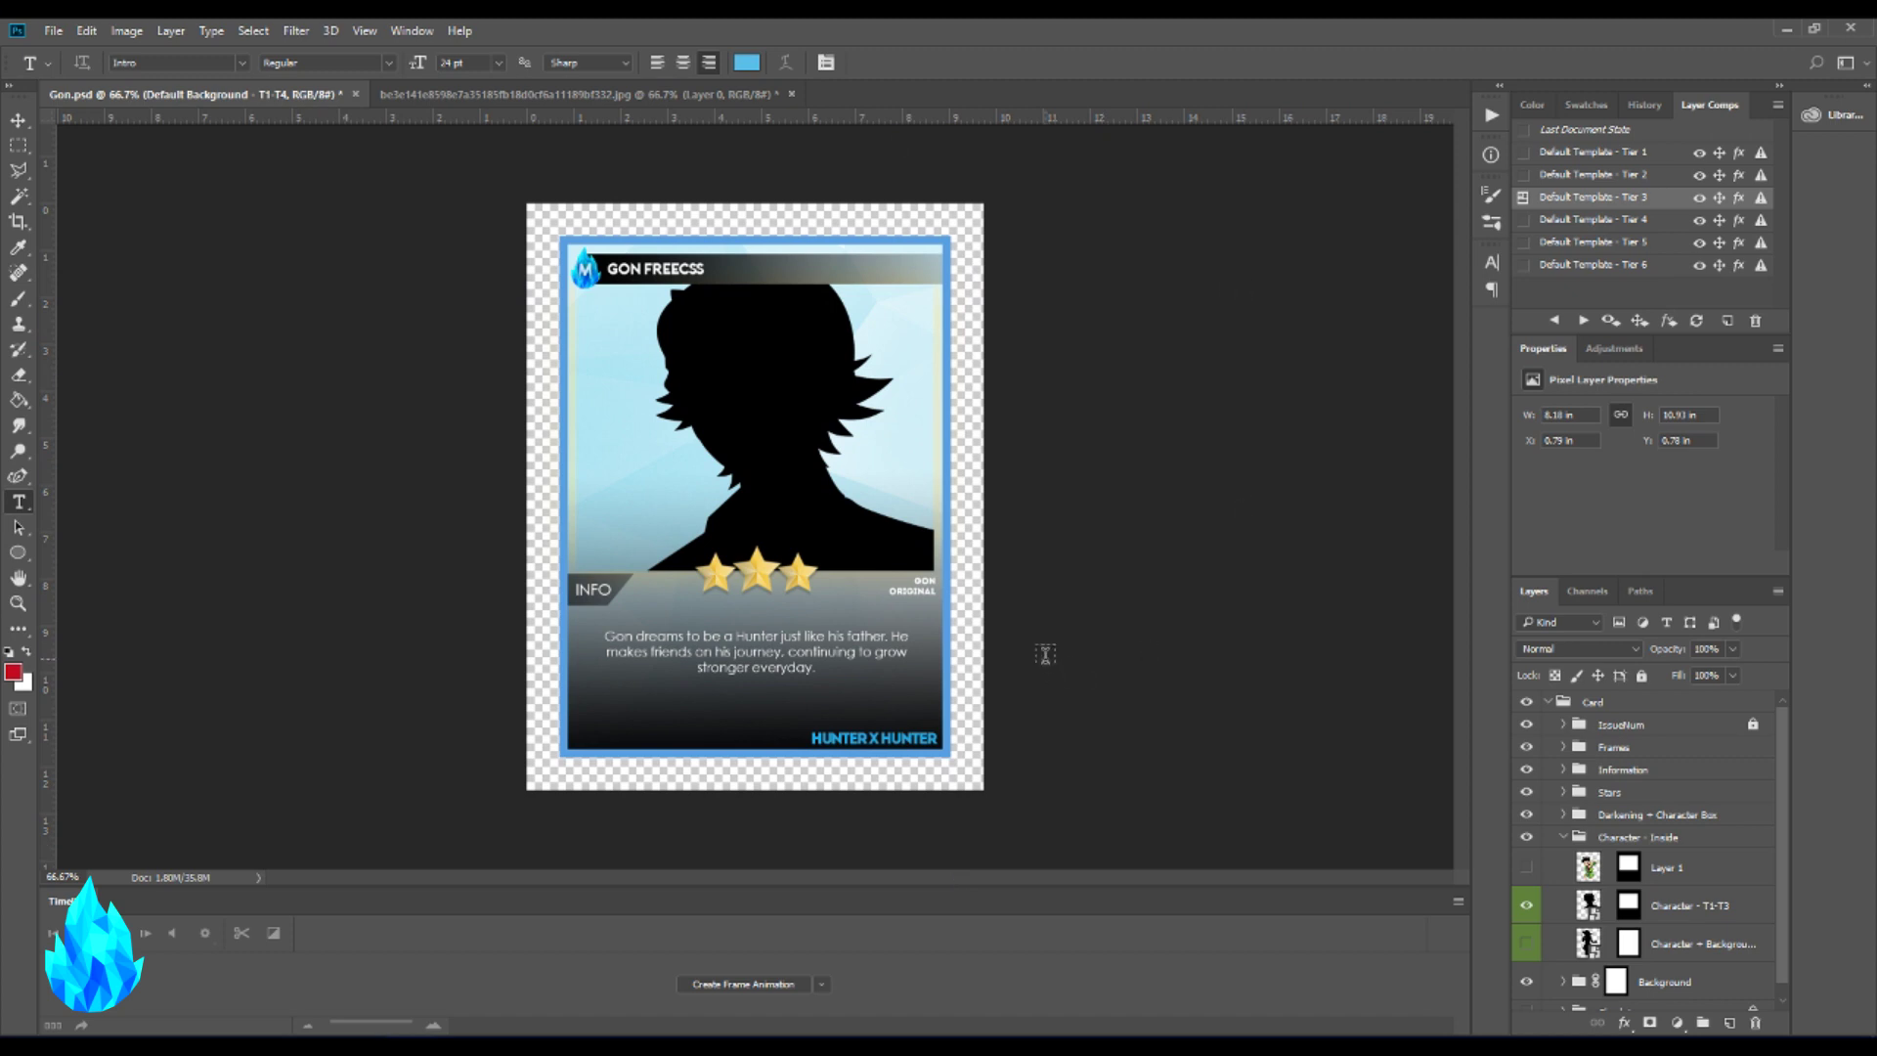
key(ctrl+v)
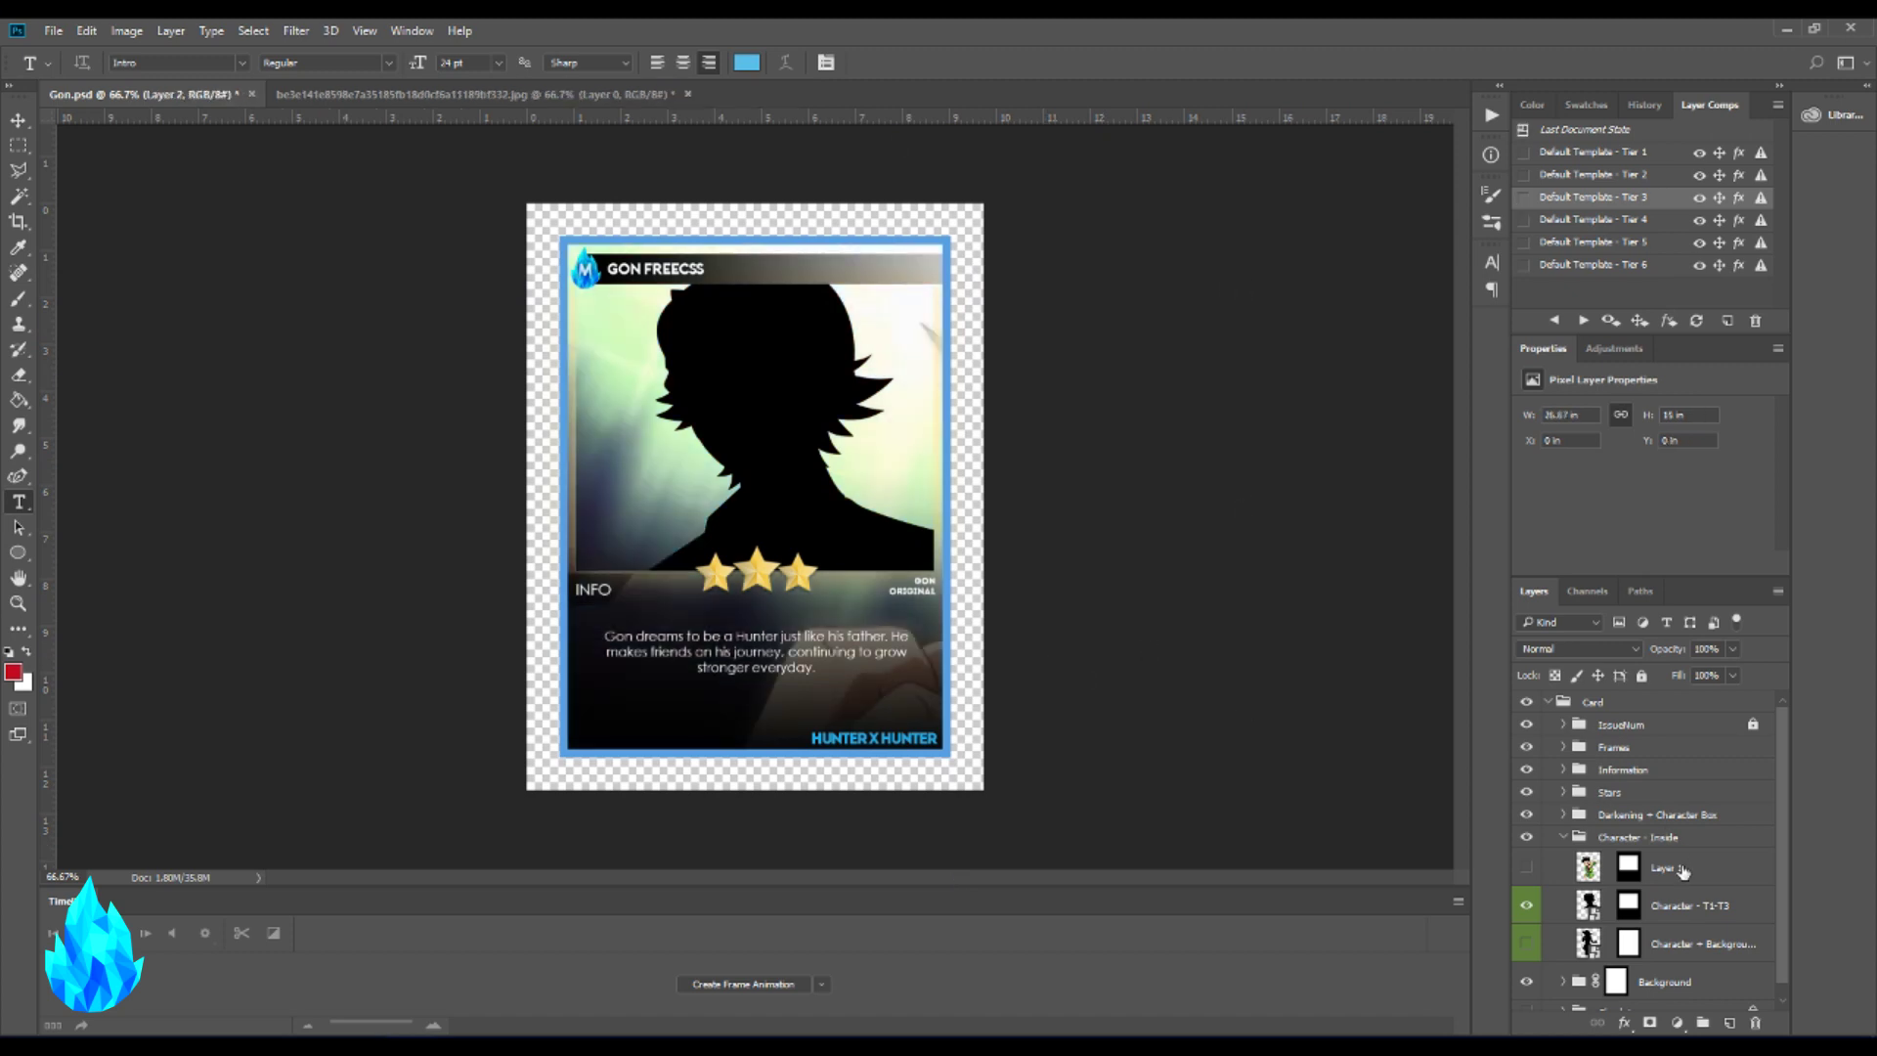
key(ctrl+z)
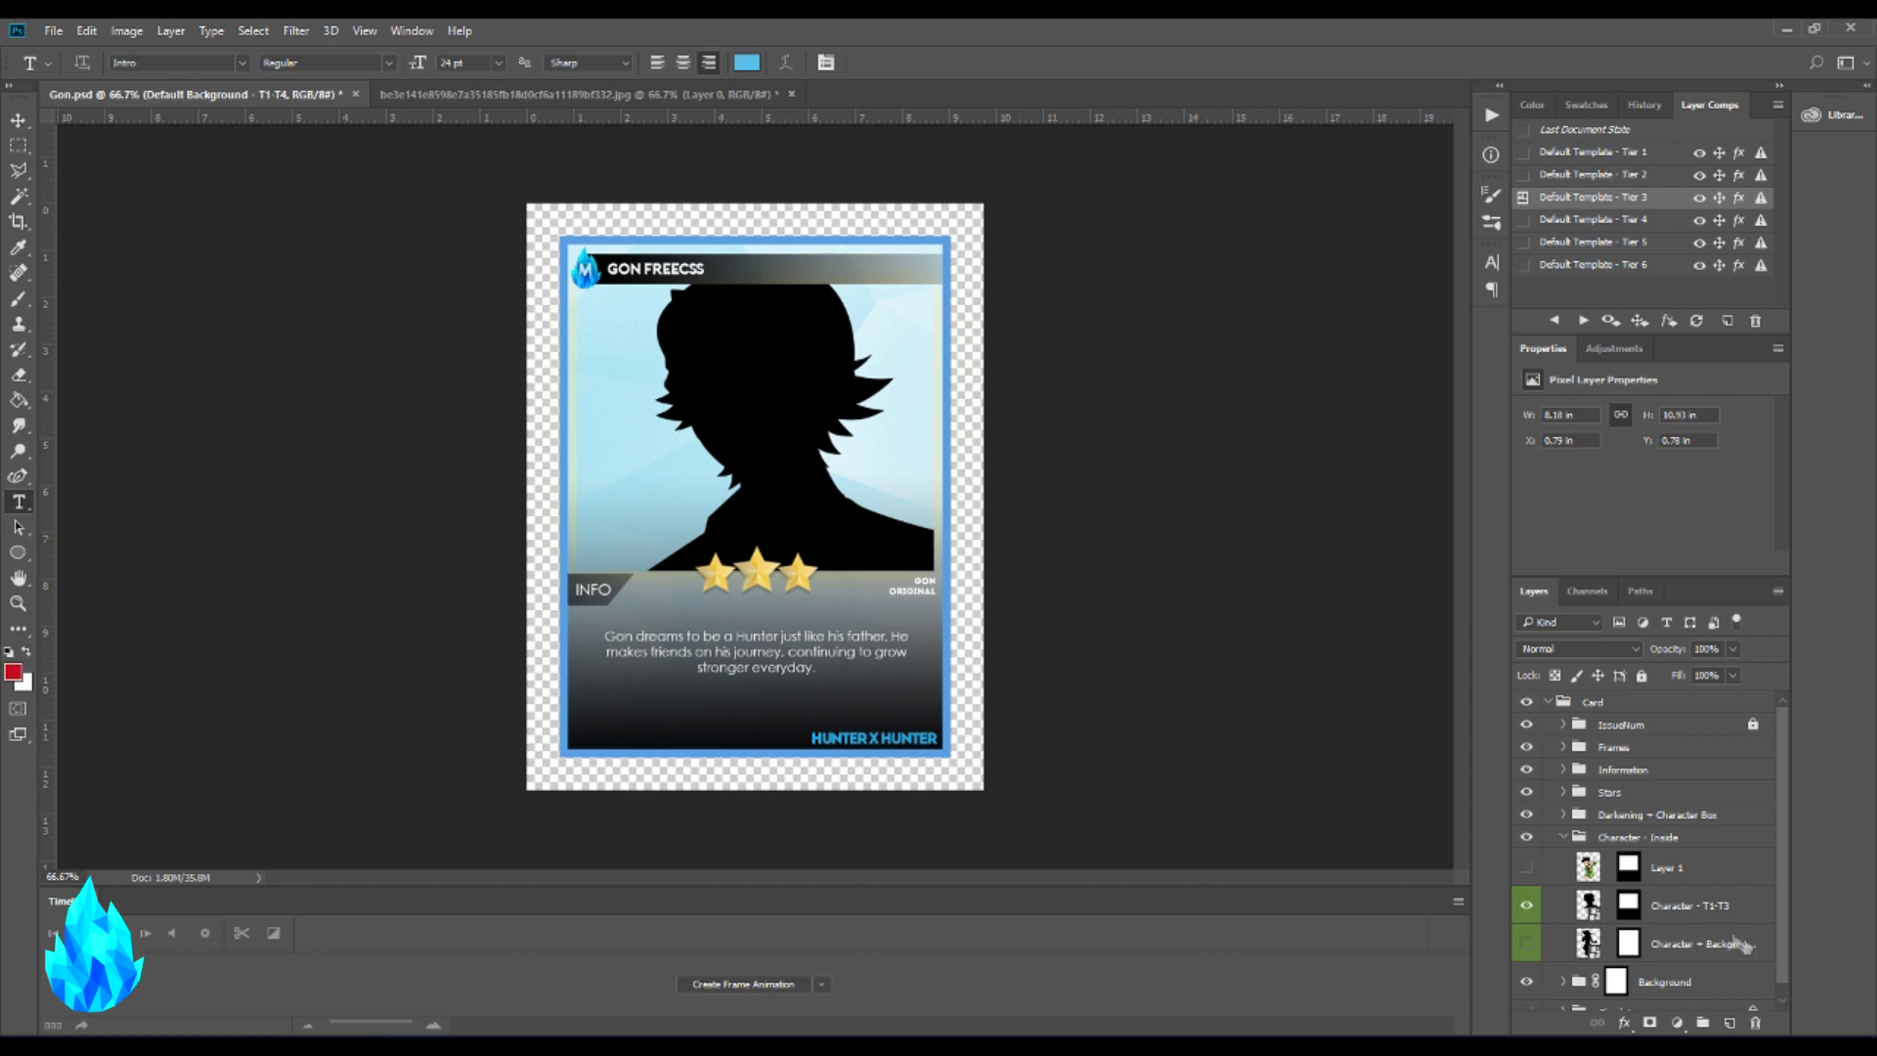
- Paste the copied Gon scene directly above the Character - T1-T3 layer in the Character - Inside group
click(1621, 868)
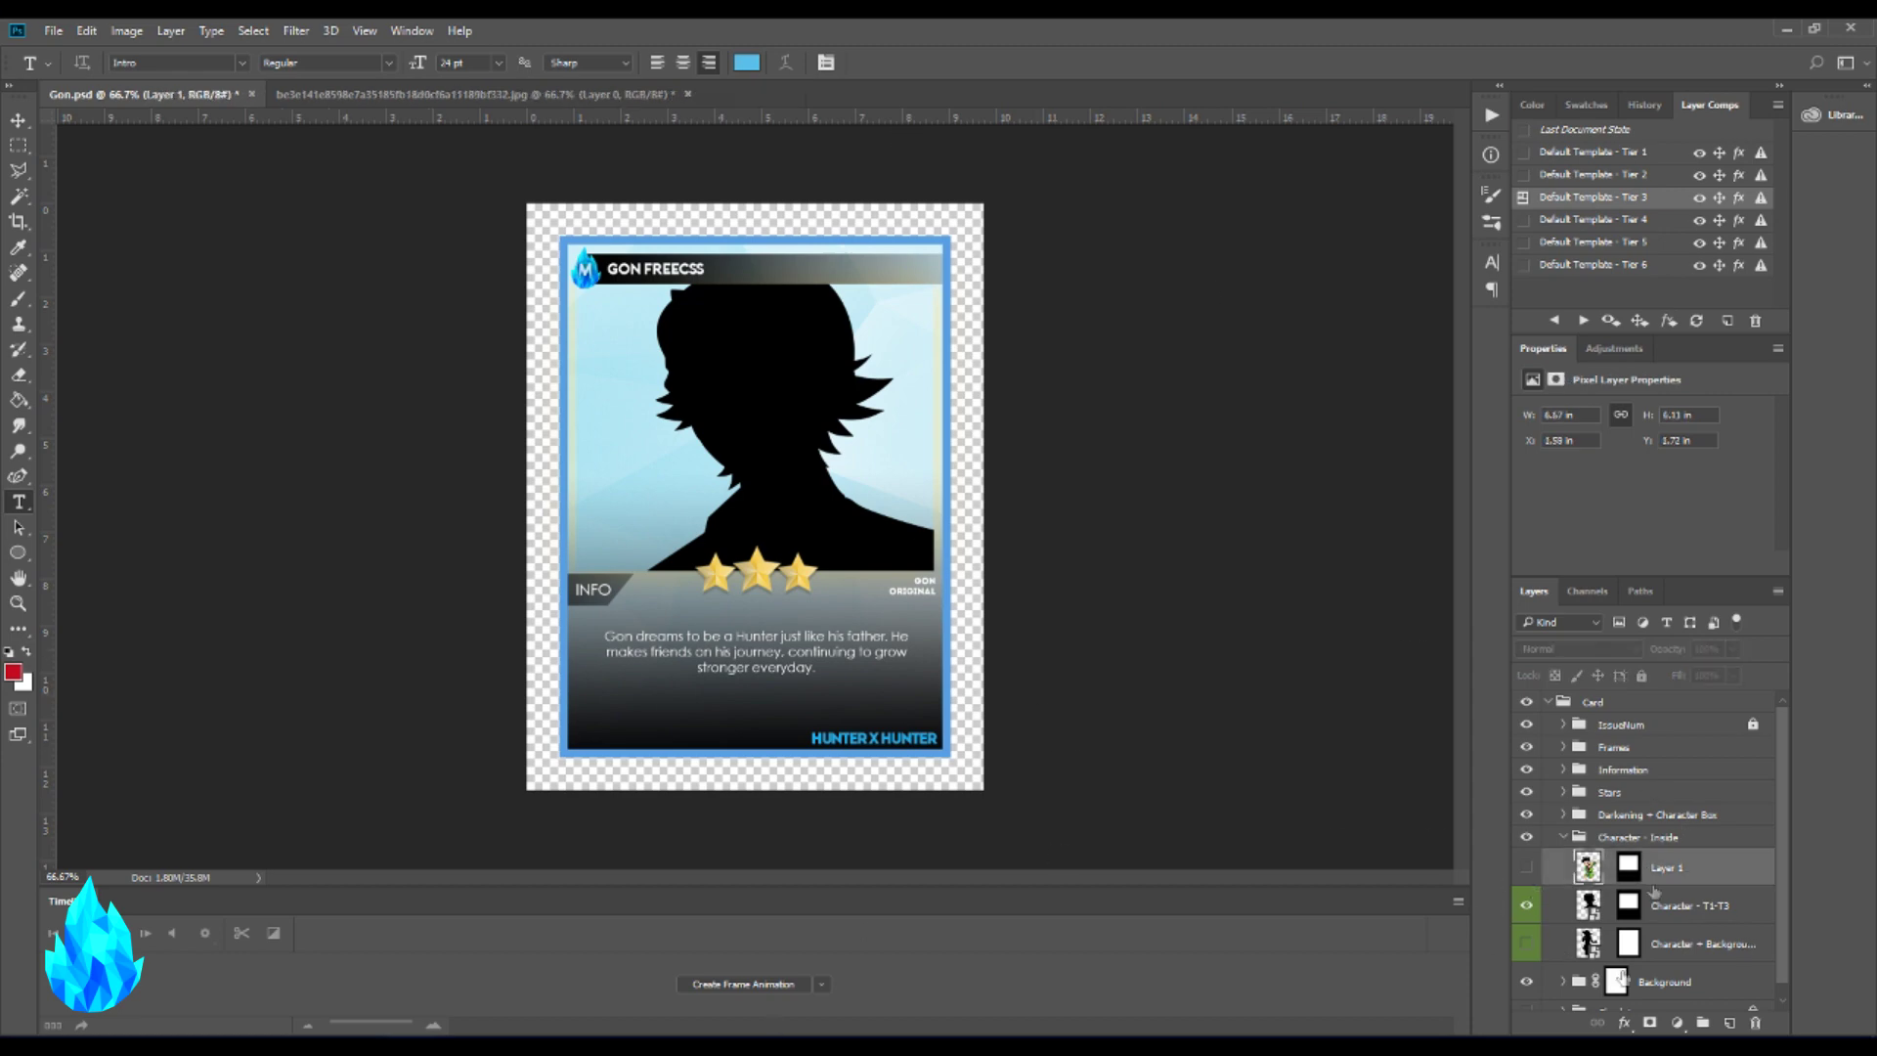
scroll(1643, 885, down, 1)
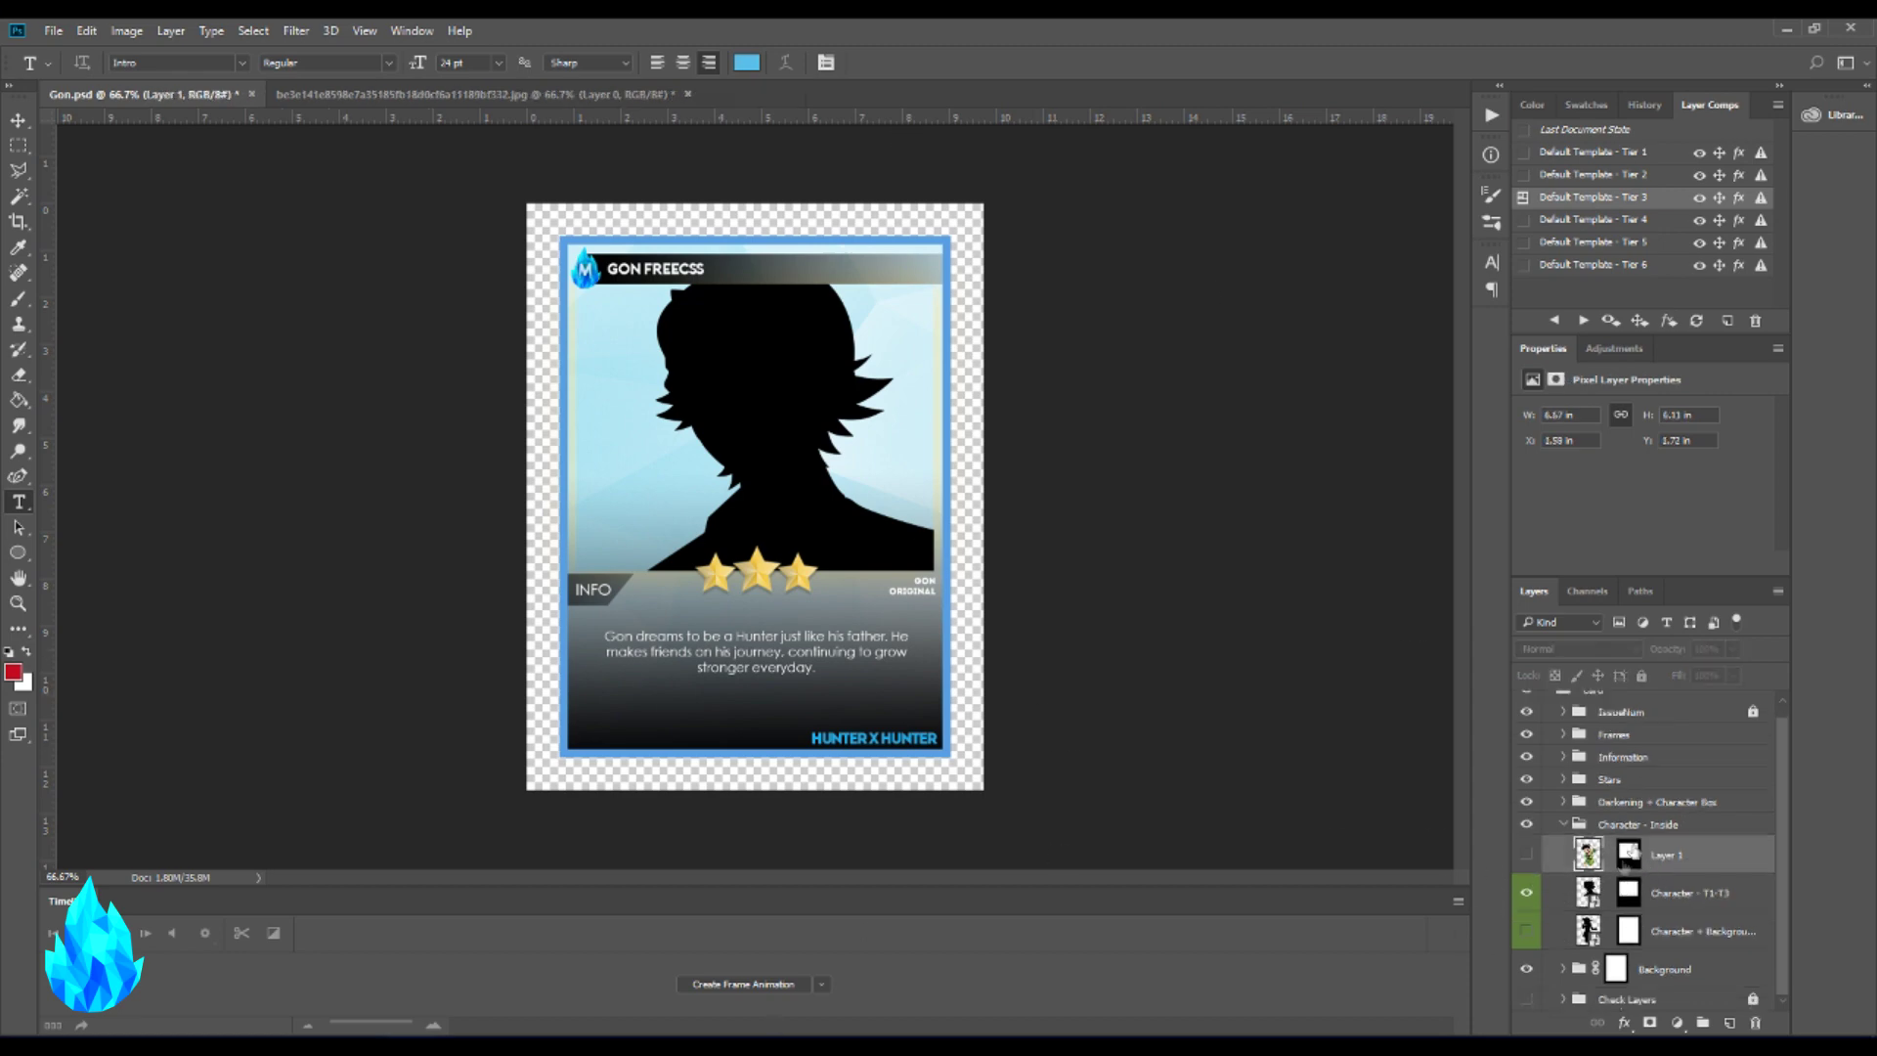
click(1667, 904)
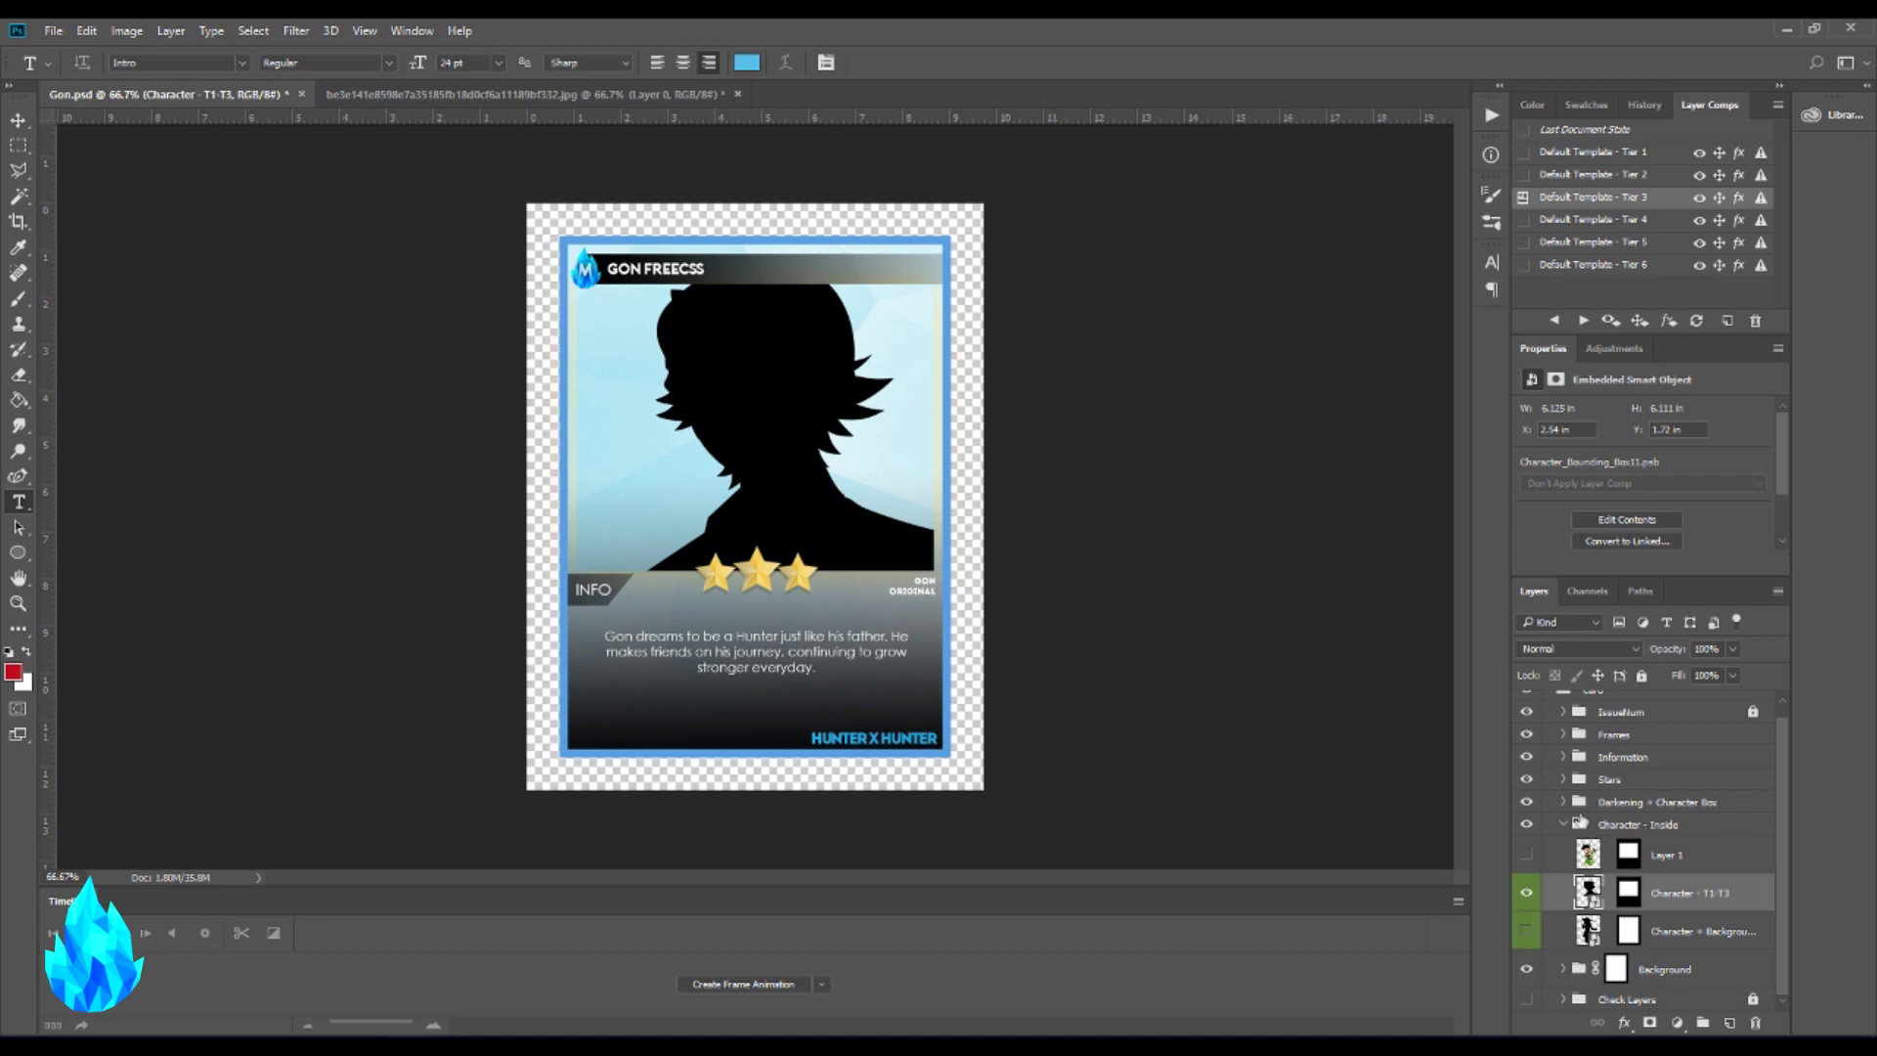
click(1670, 866)
click(1661, 893)
key(ctrl+v)
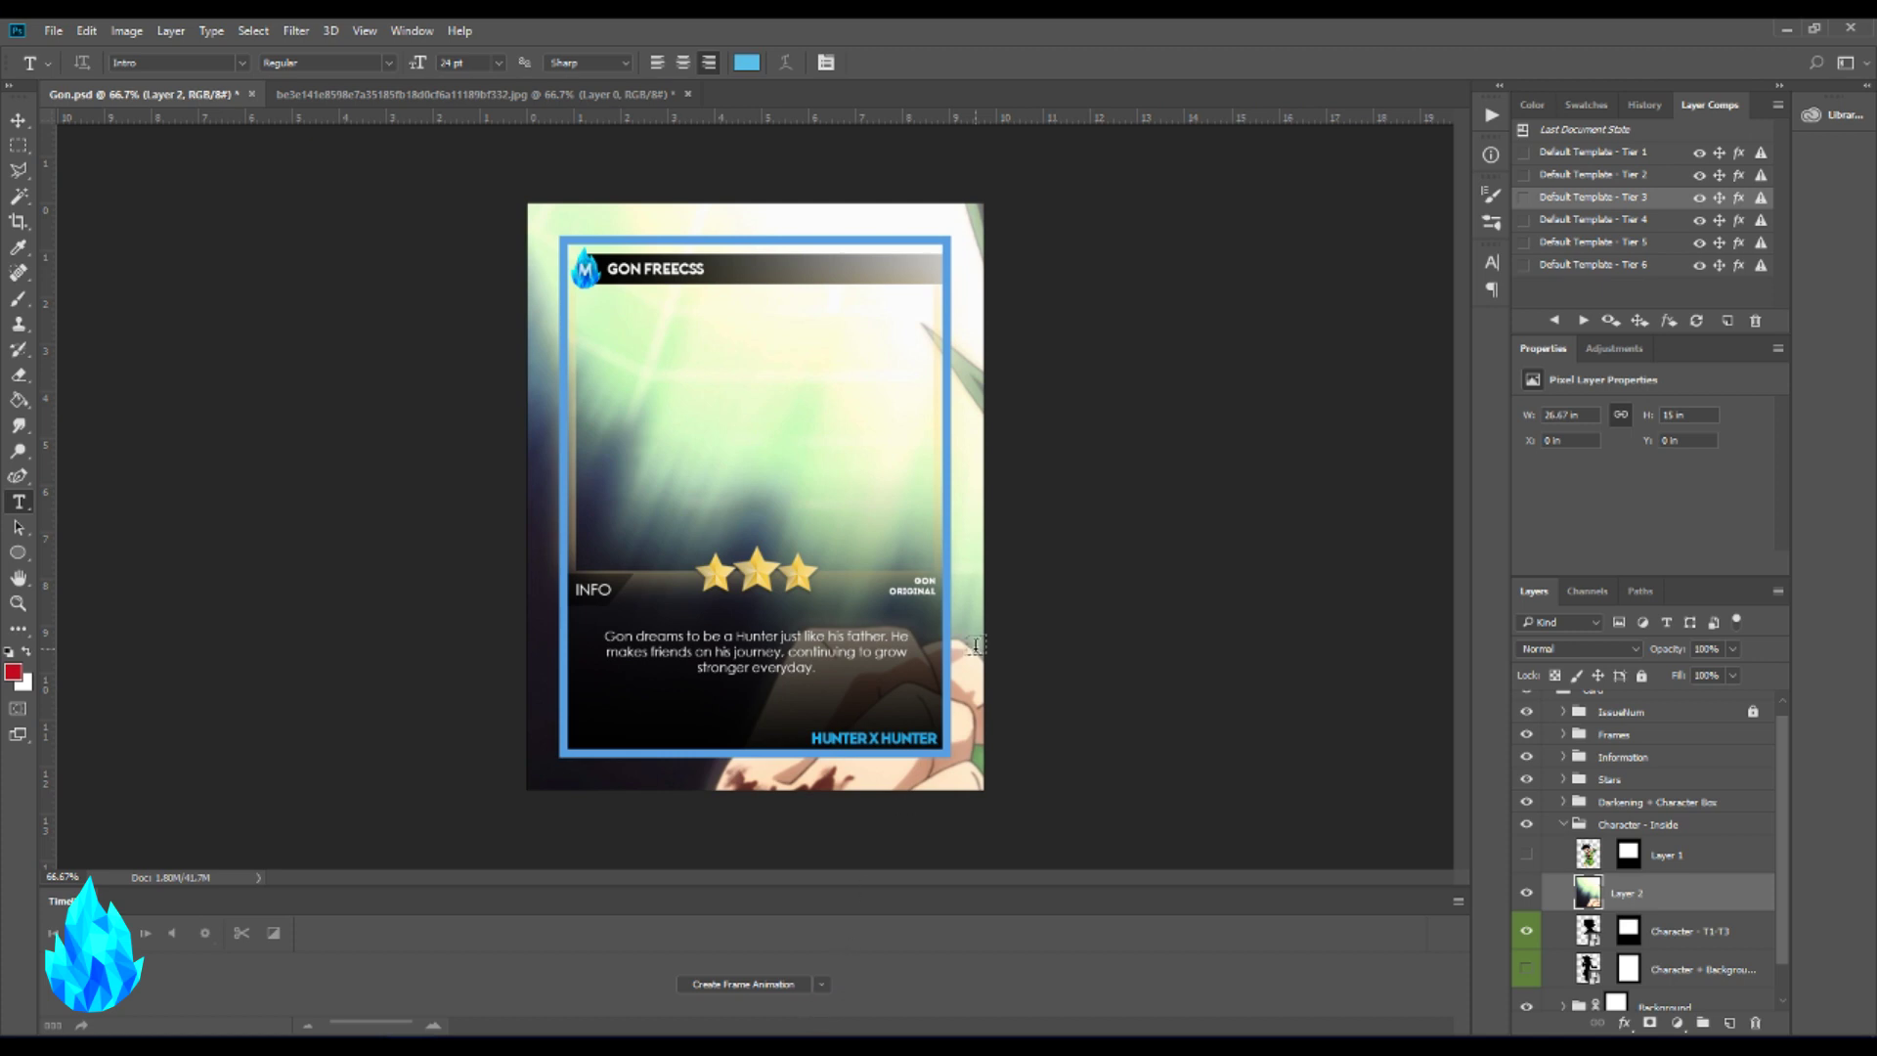
- Scale the pasted Gon scene to about 41% and position it over the card's character box
key(ctrl+t)
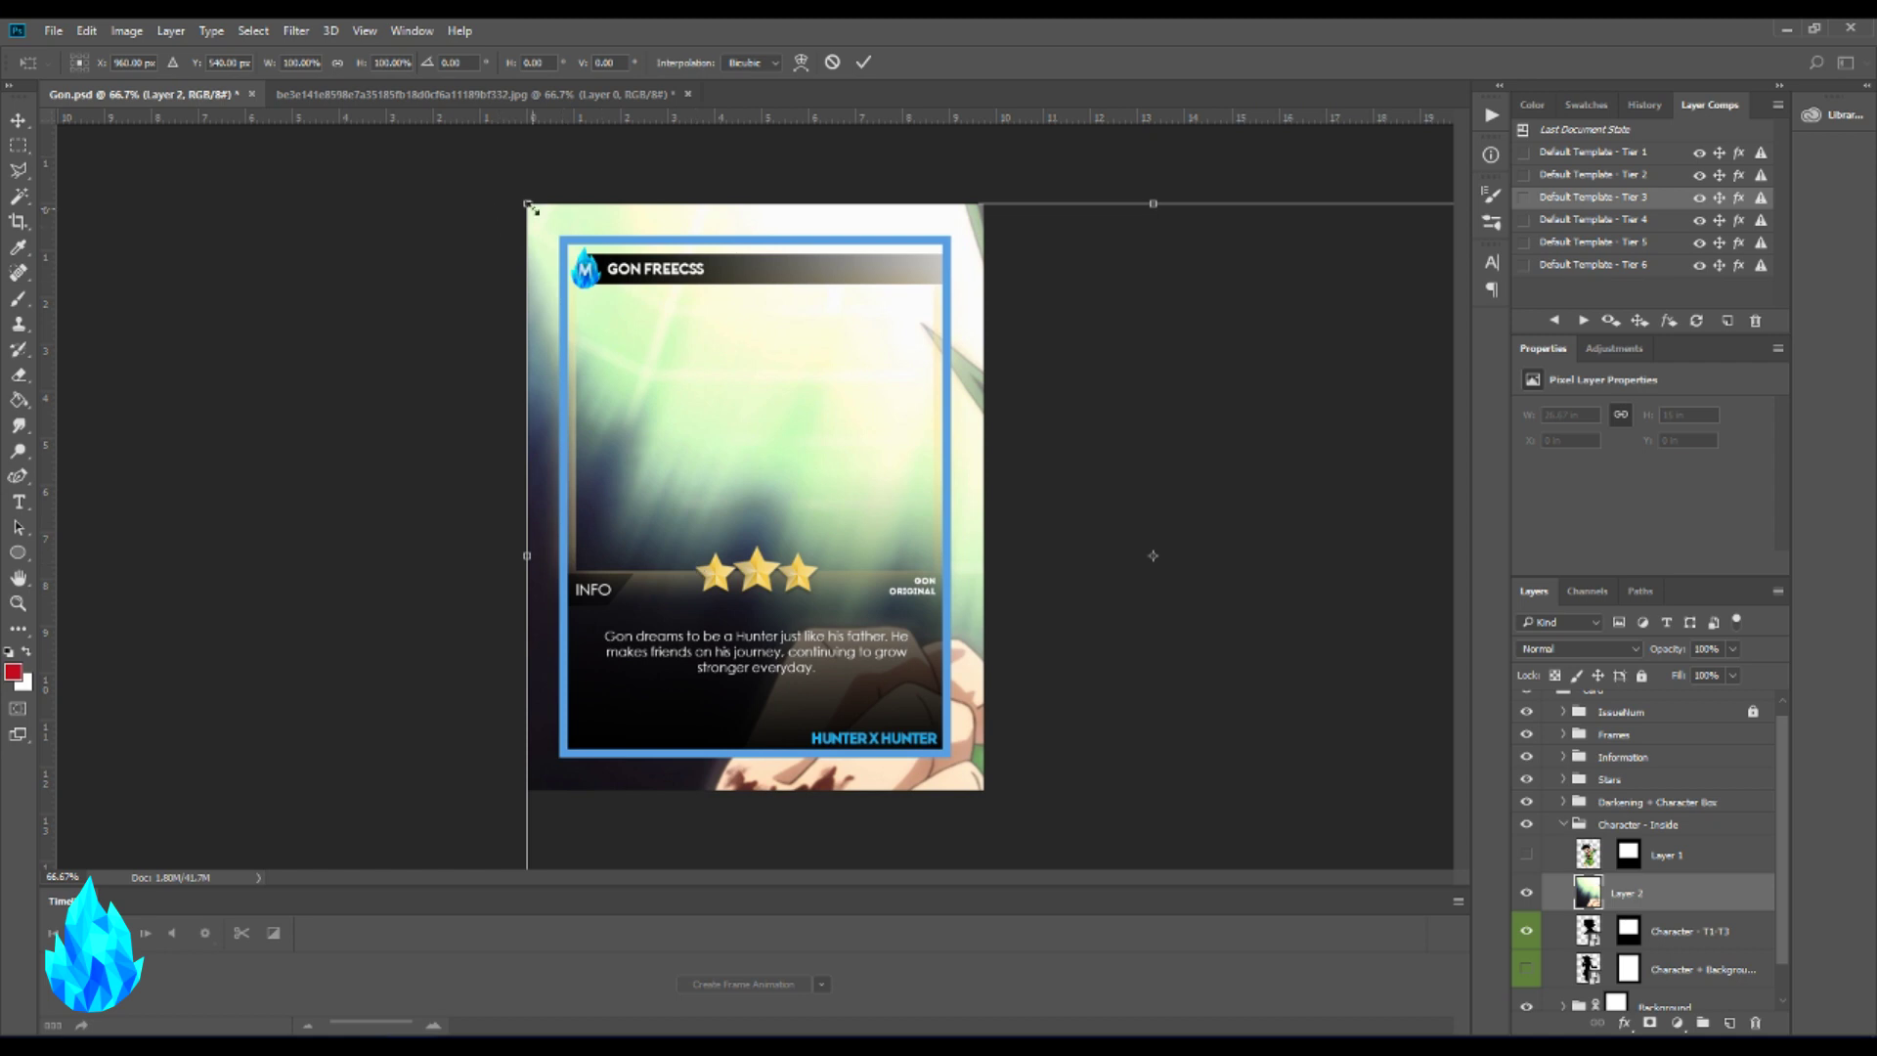
drag(529, 207, 1118, 536)
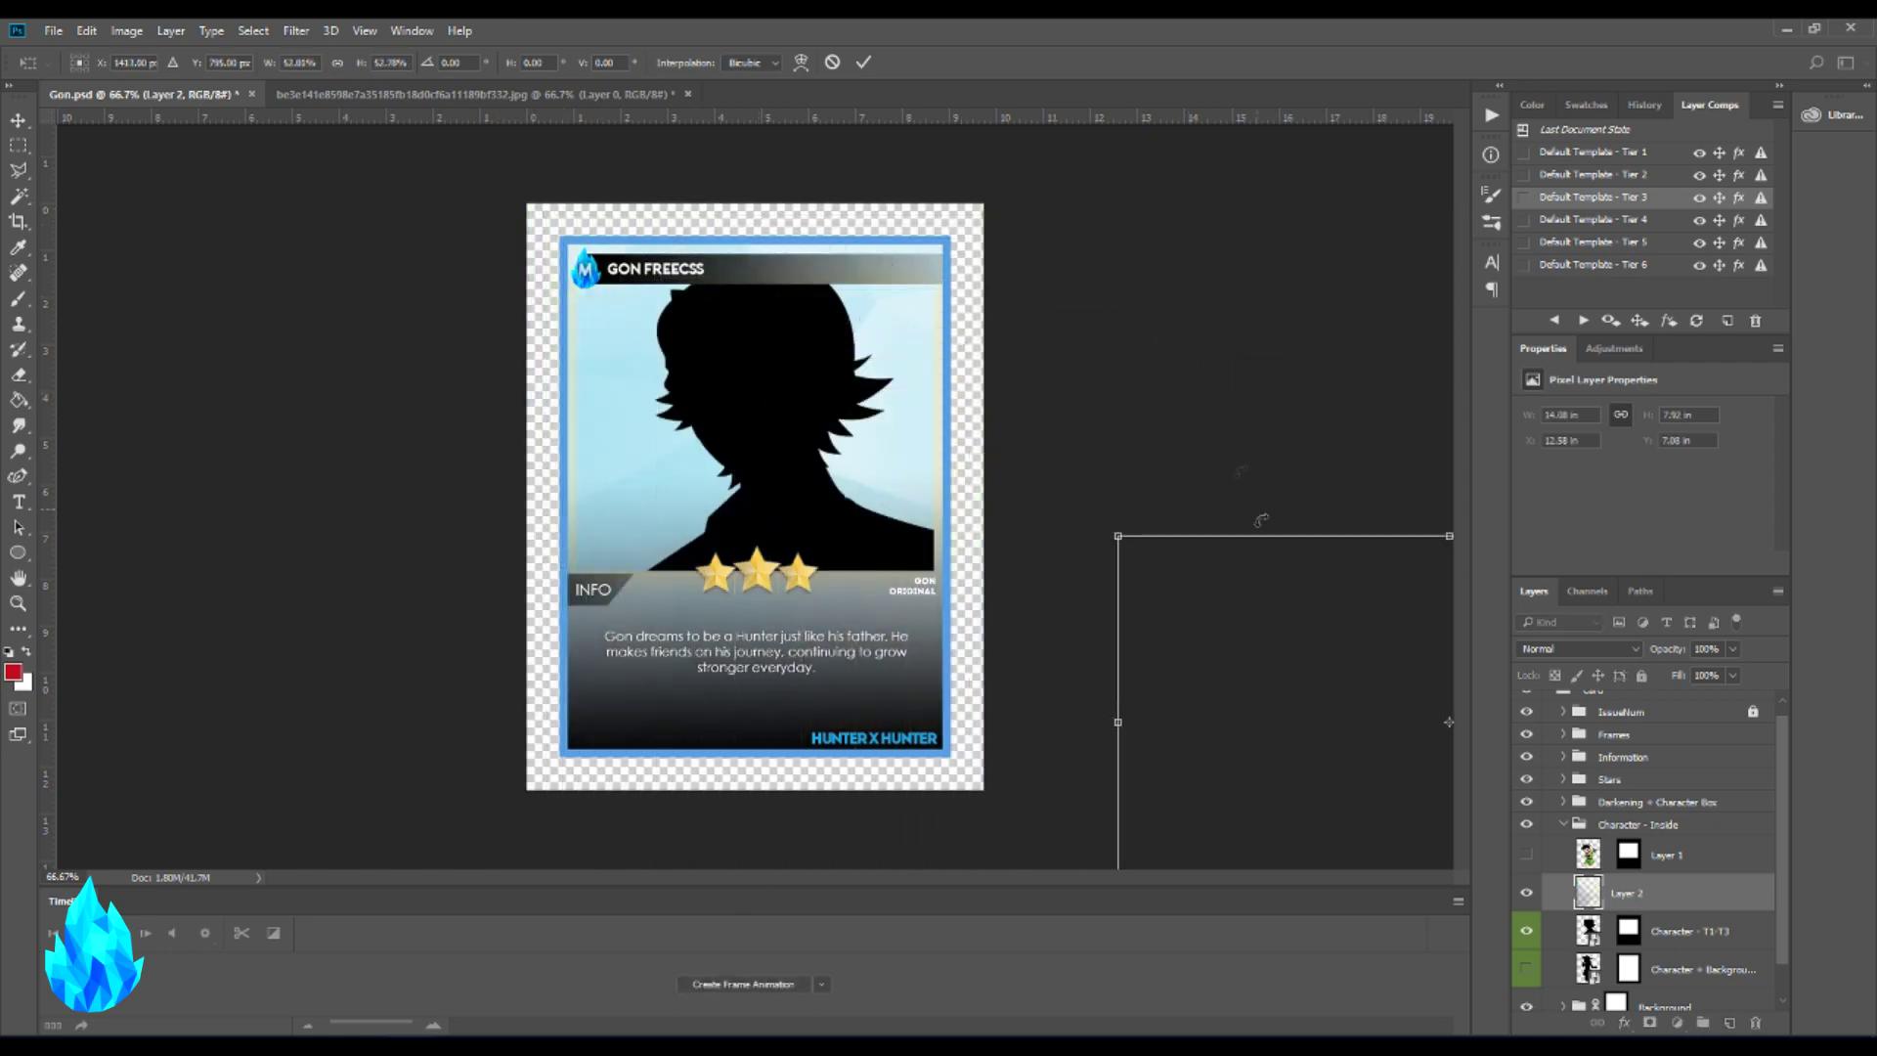
drag(1304, 650, 628, 350)
drag(433, 236, 594, 325)
drag(893, 480, 773, 441)
drag(990, 288, 1023, 270)
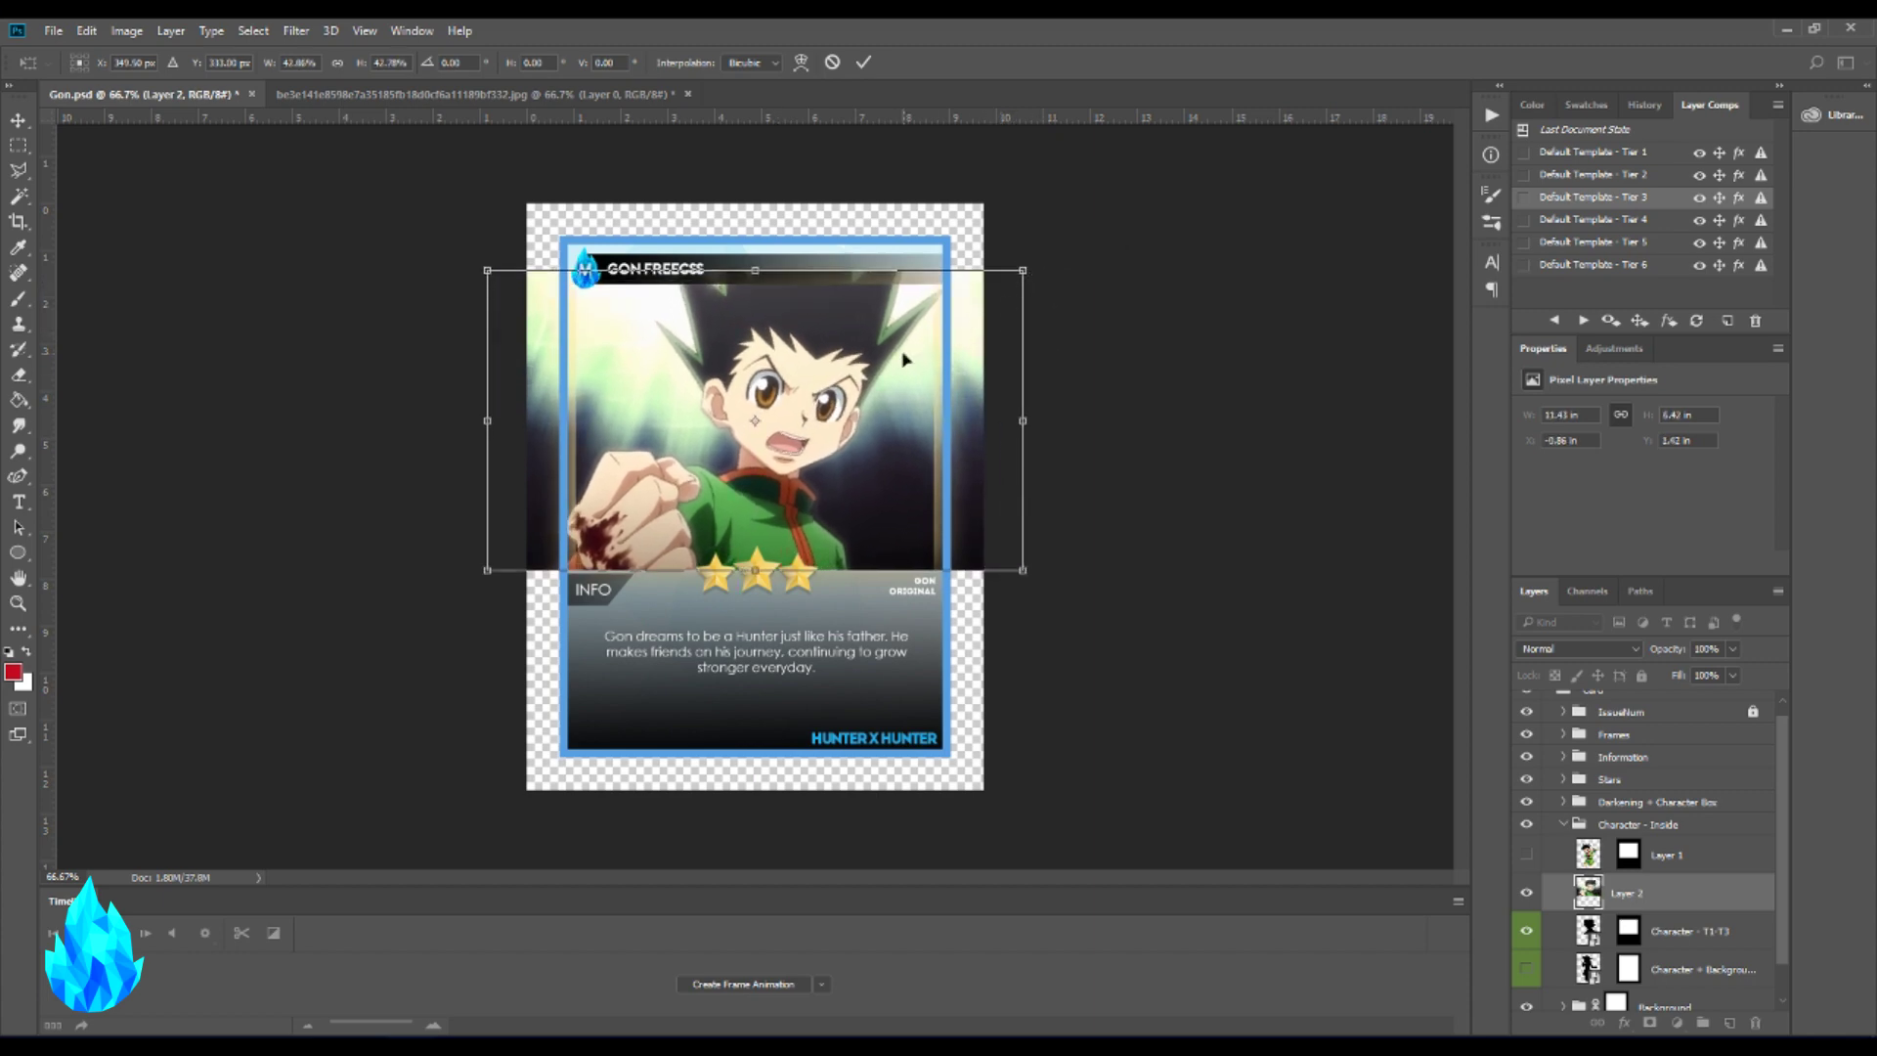
drag(906, 359, 882, 369)
drag(998, 282, 983, 293)
mouse_move(861, 346)
mouse_down()
mouse_move(883, 338)
mouse_move(837, 335)
mouse_move(894, 339)
mouse_up()
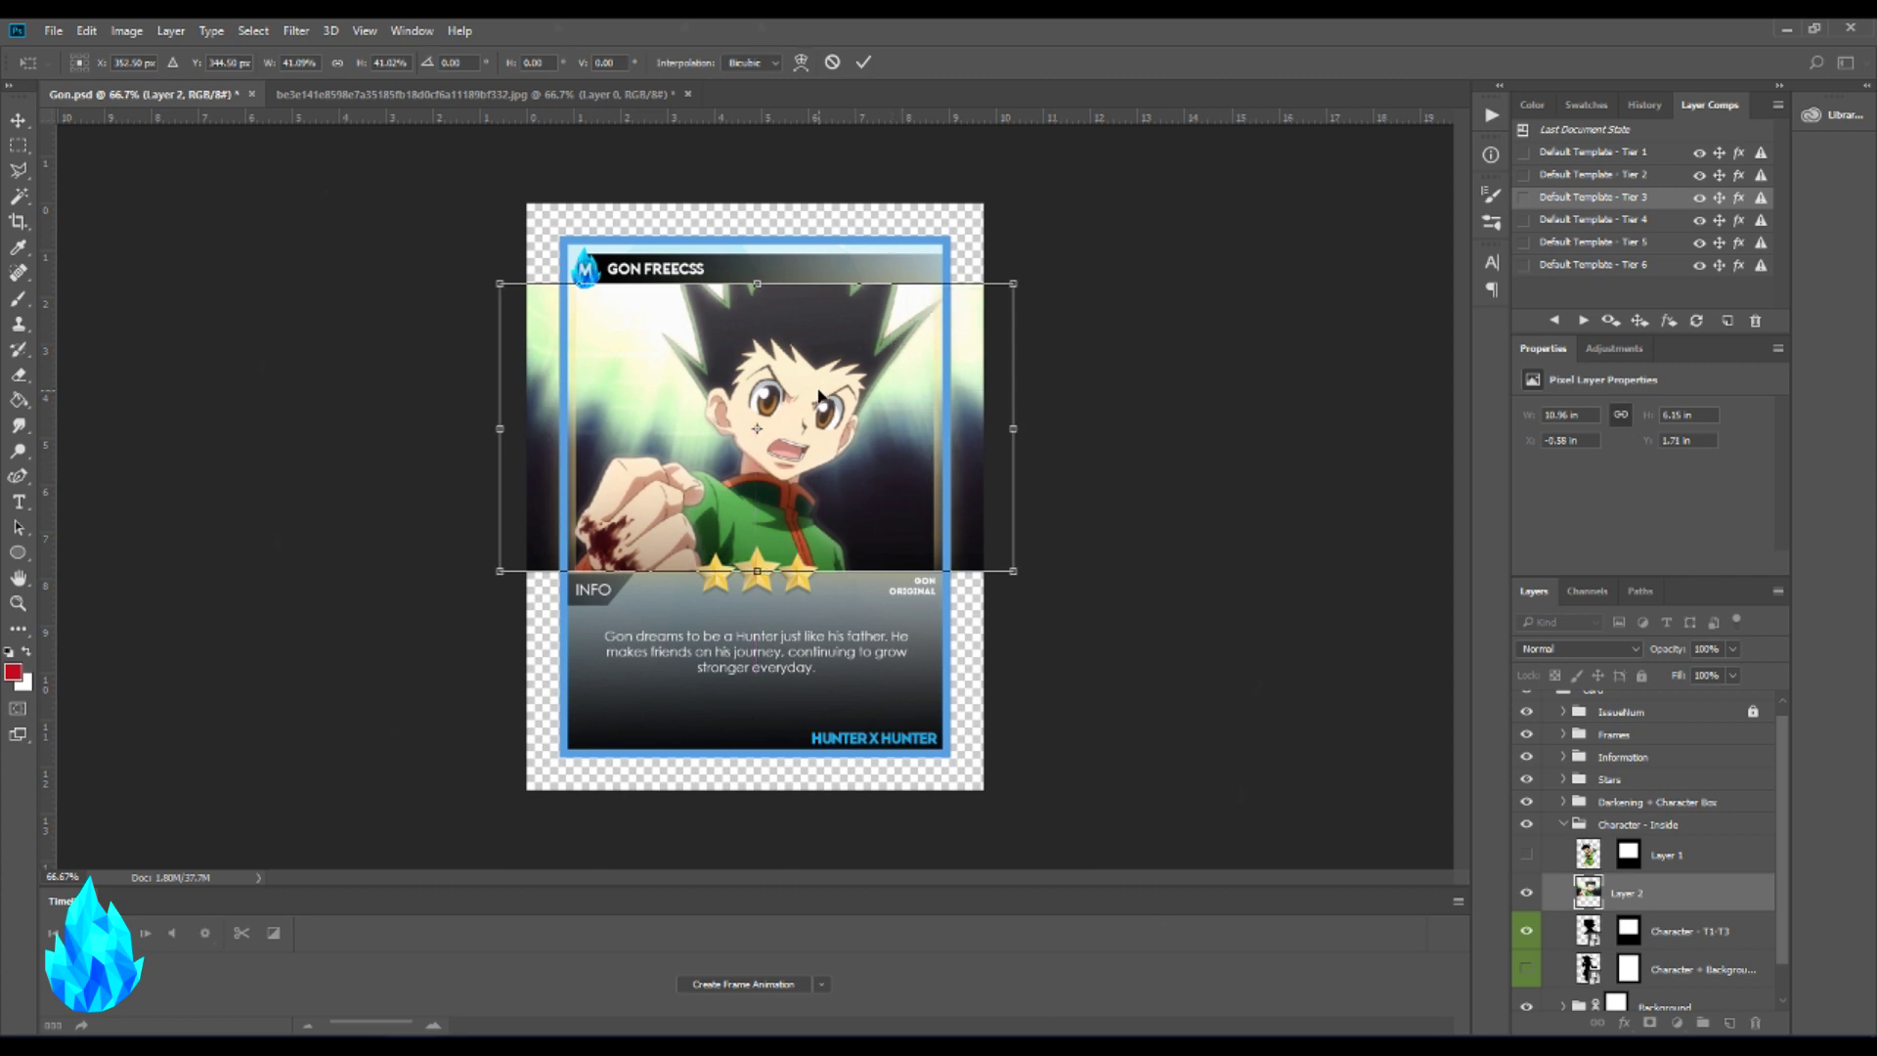
click(863, 62)
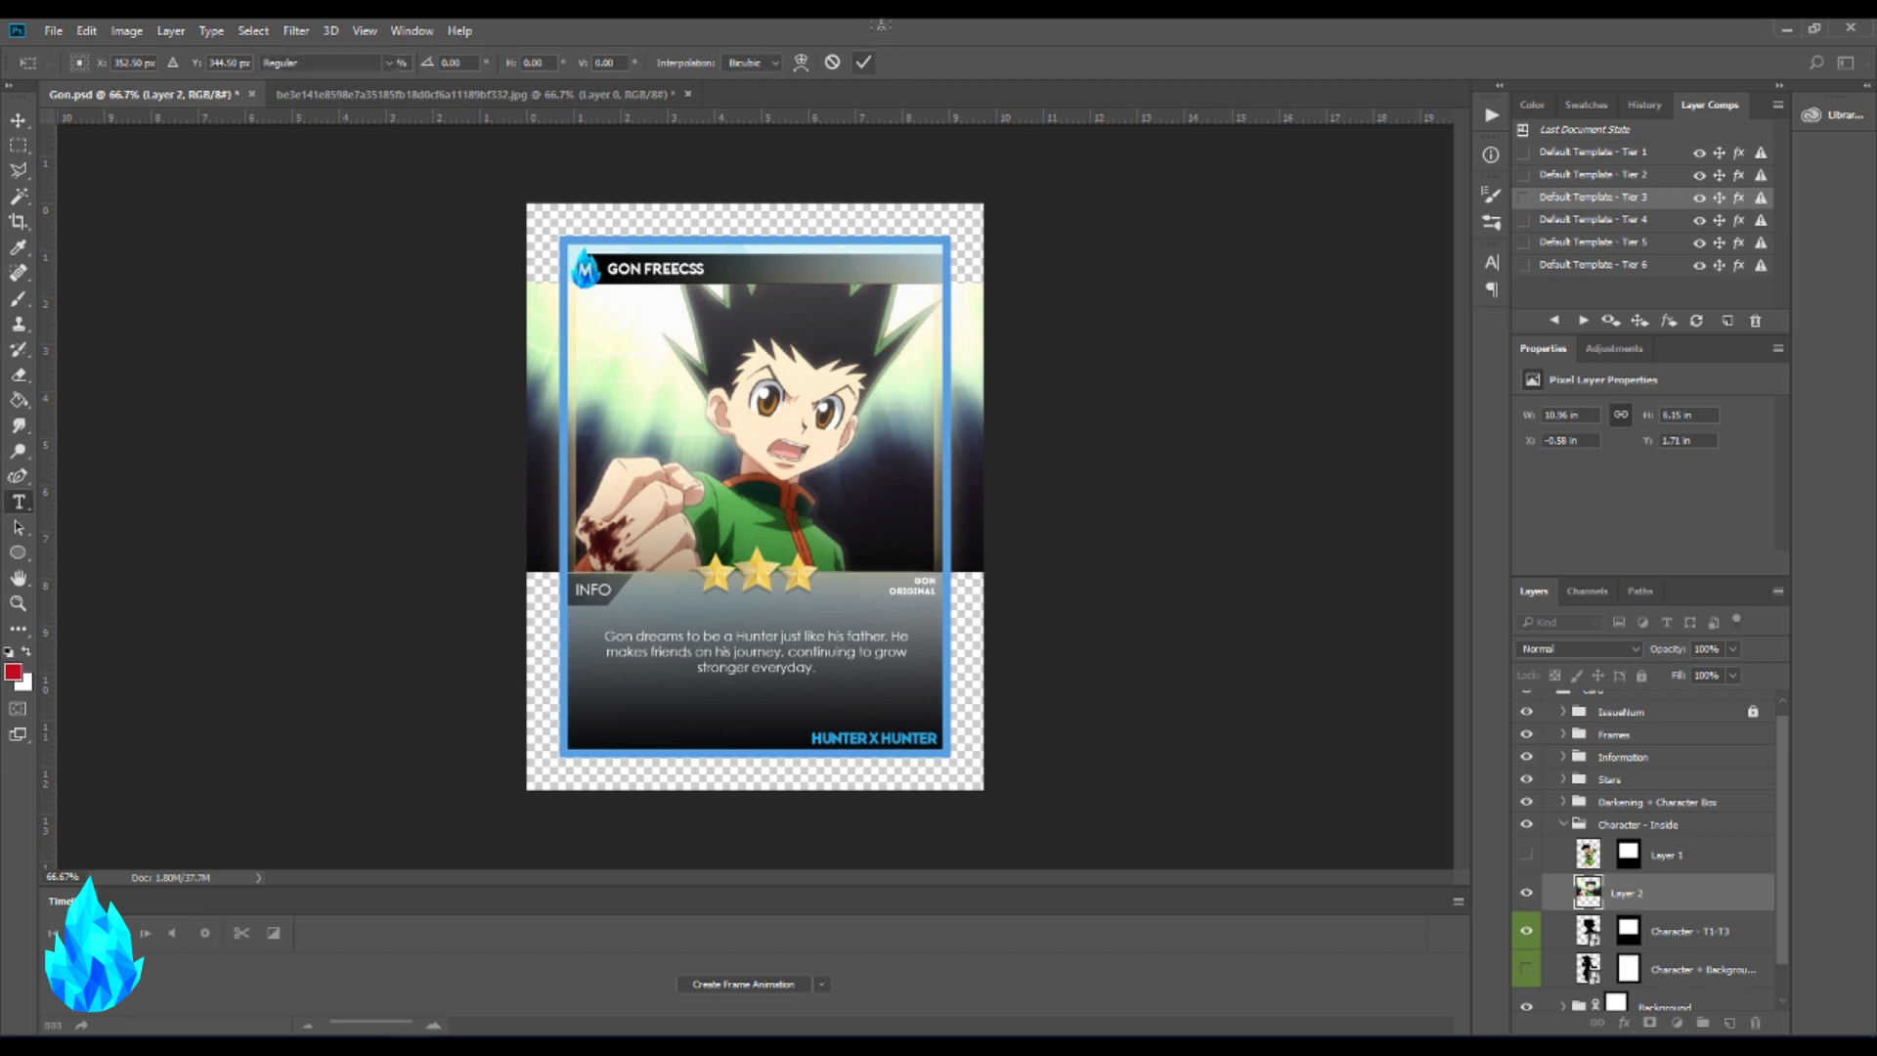
- Copy Layer 1's mask onto the Gon scene on Layer 2 to crop it to the character box
key(alt+bracketright)
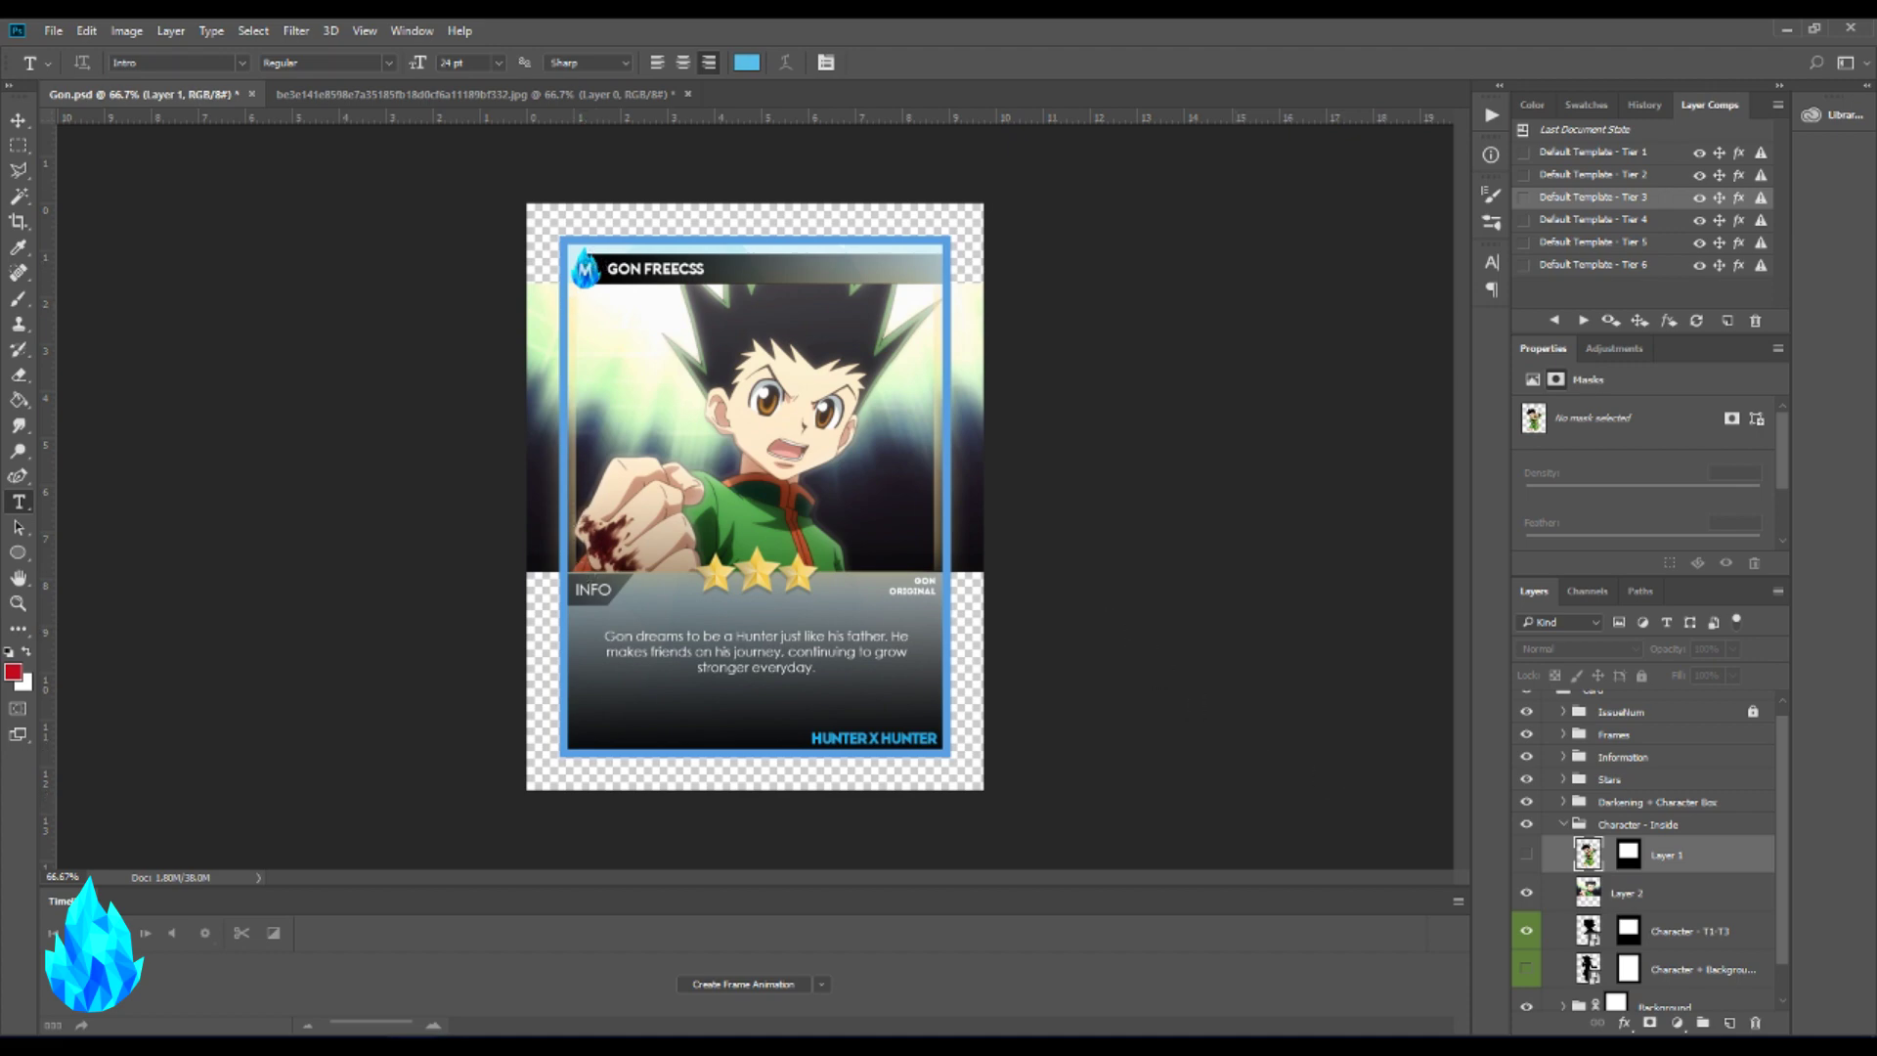
click(1687, 858)
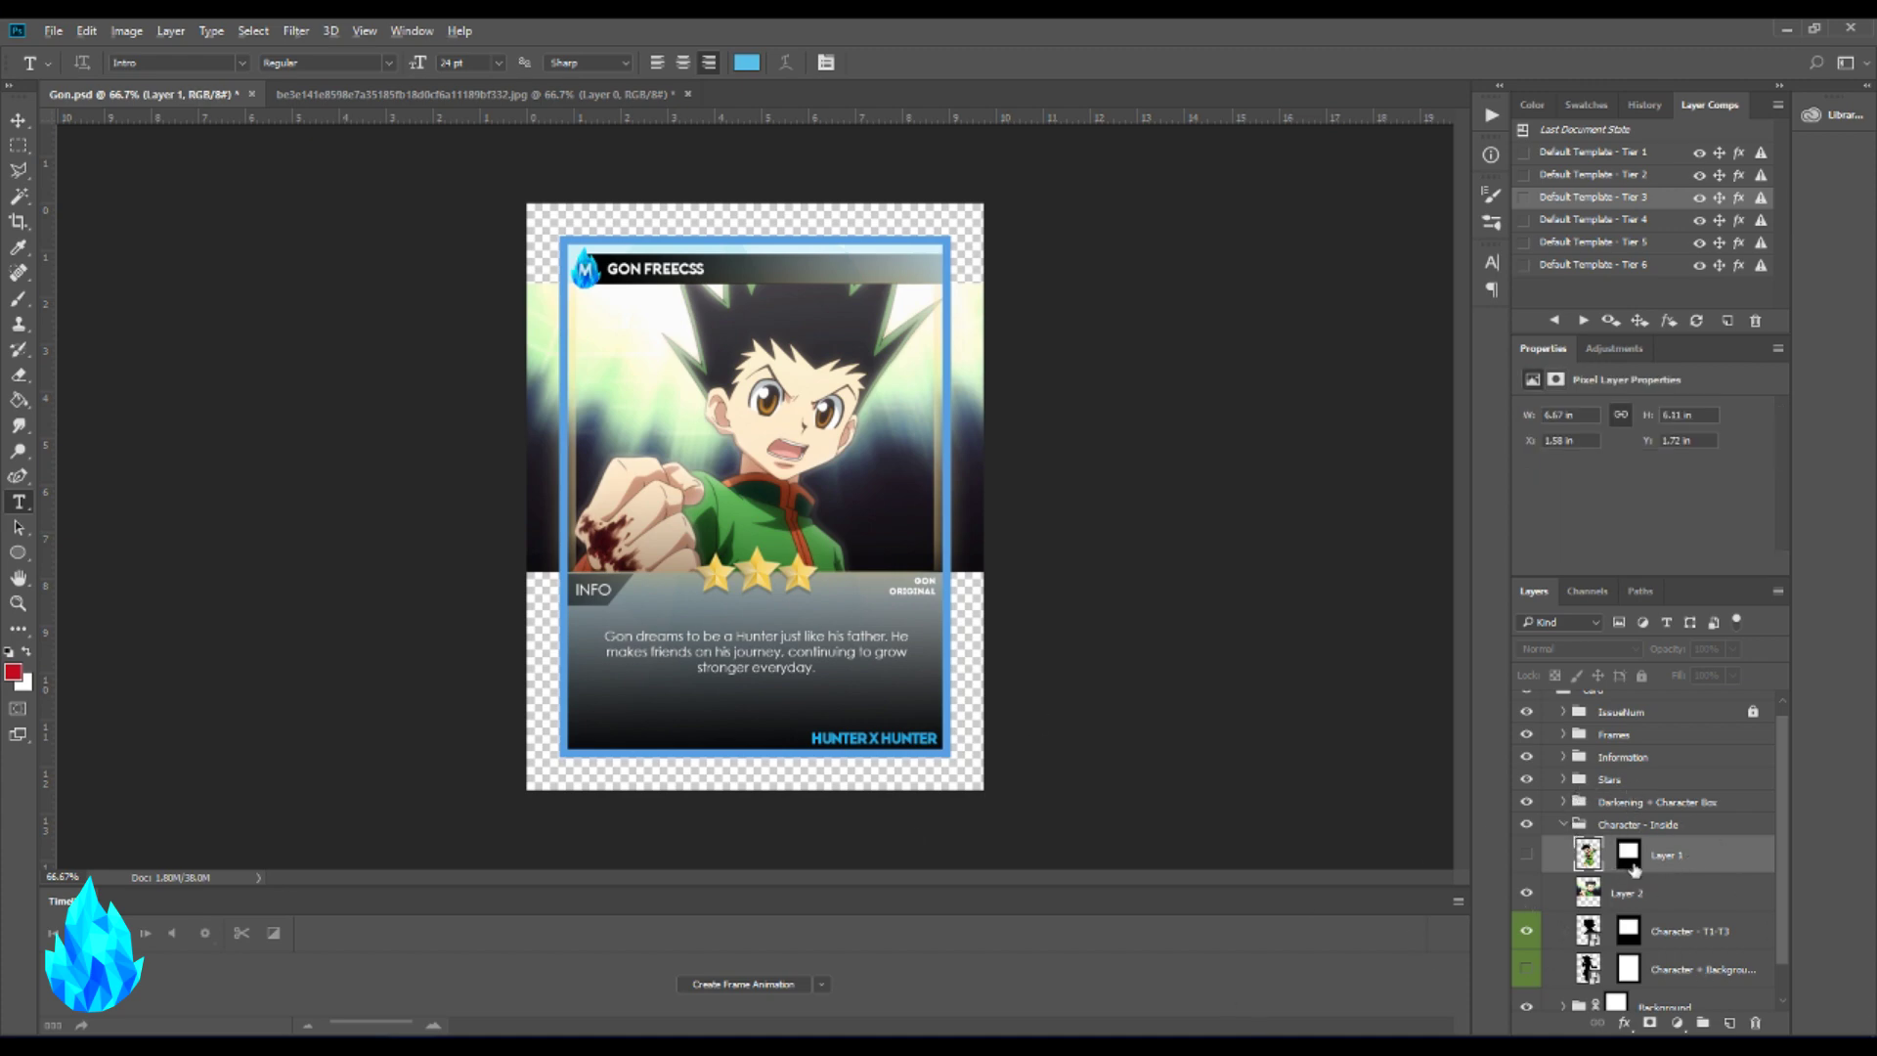
drag(1630, 856, 1657, 908)
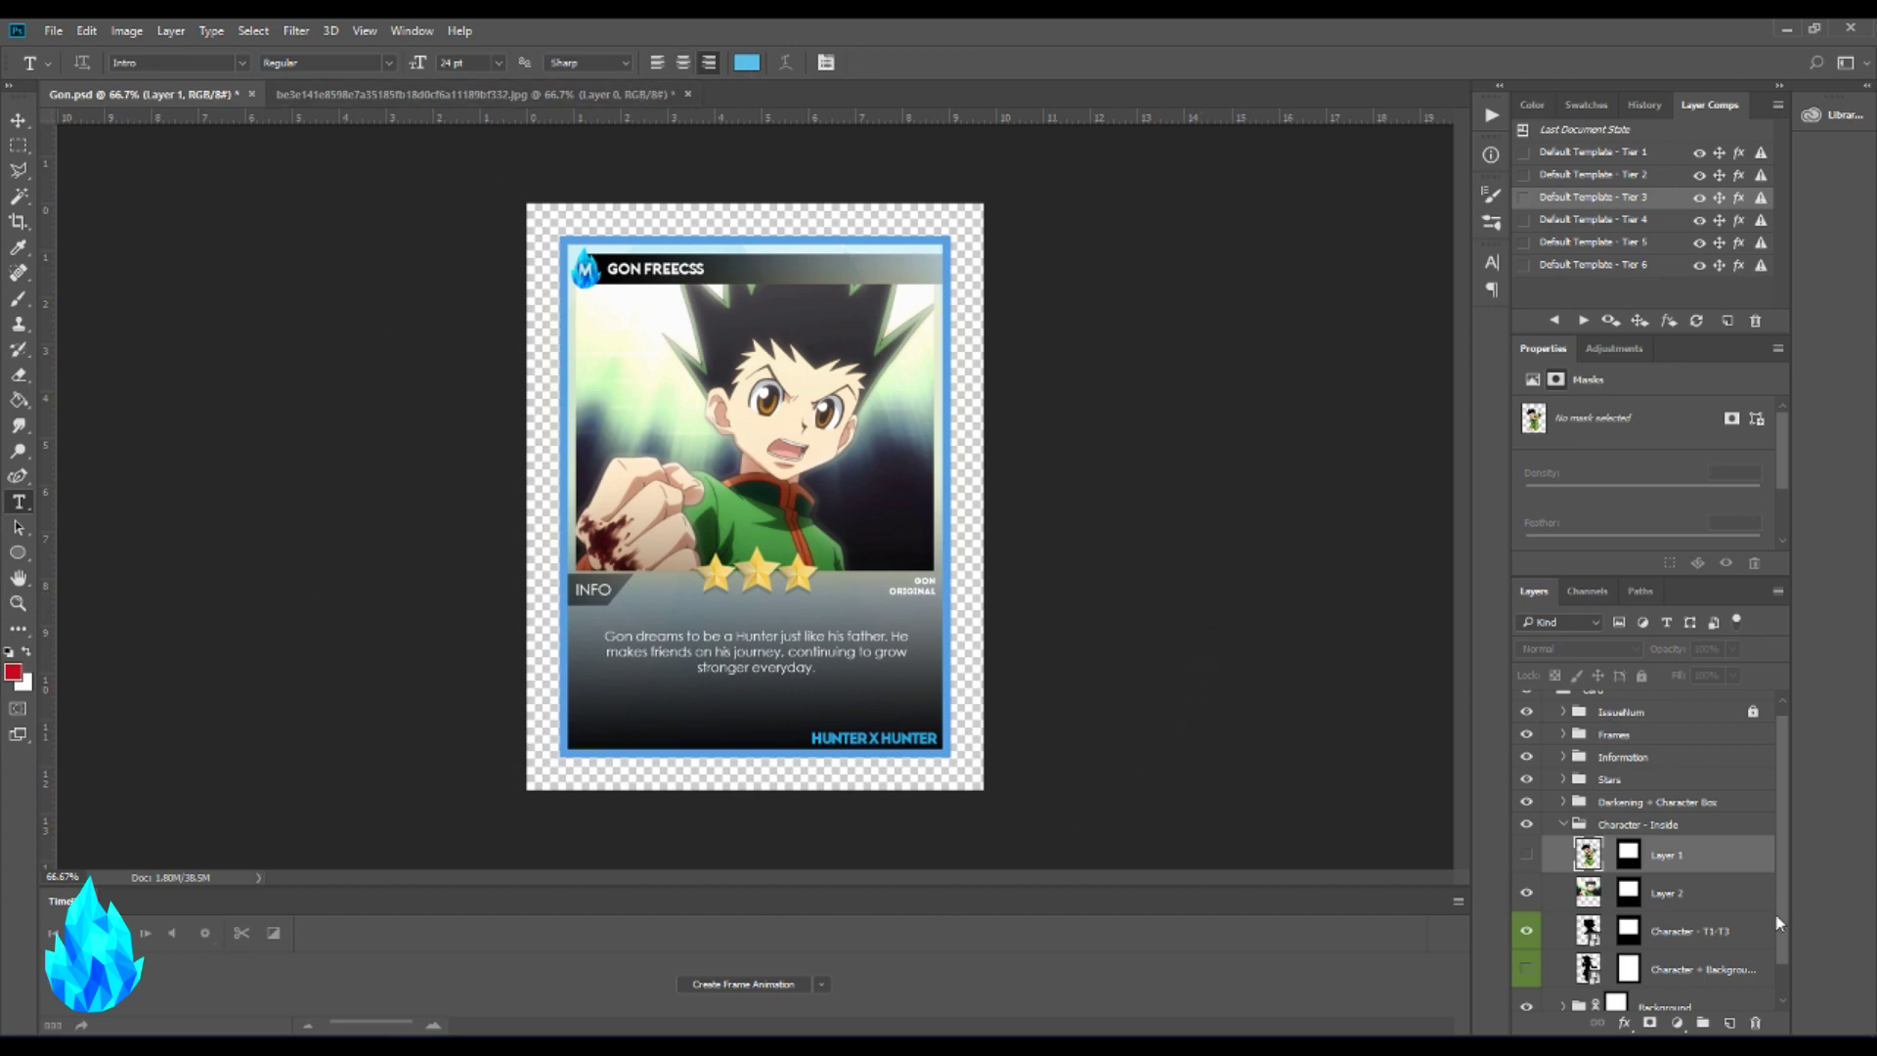
- Enable a Color Overlay on the Default Background - T1-T4 layer with green #21ae43, based on the character's green jacket
scroll(1781, 924, down, 1)
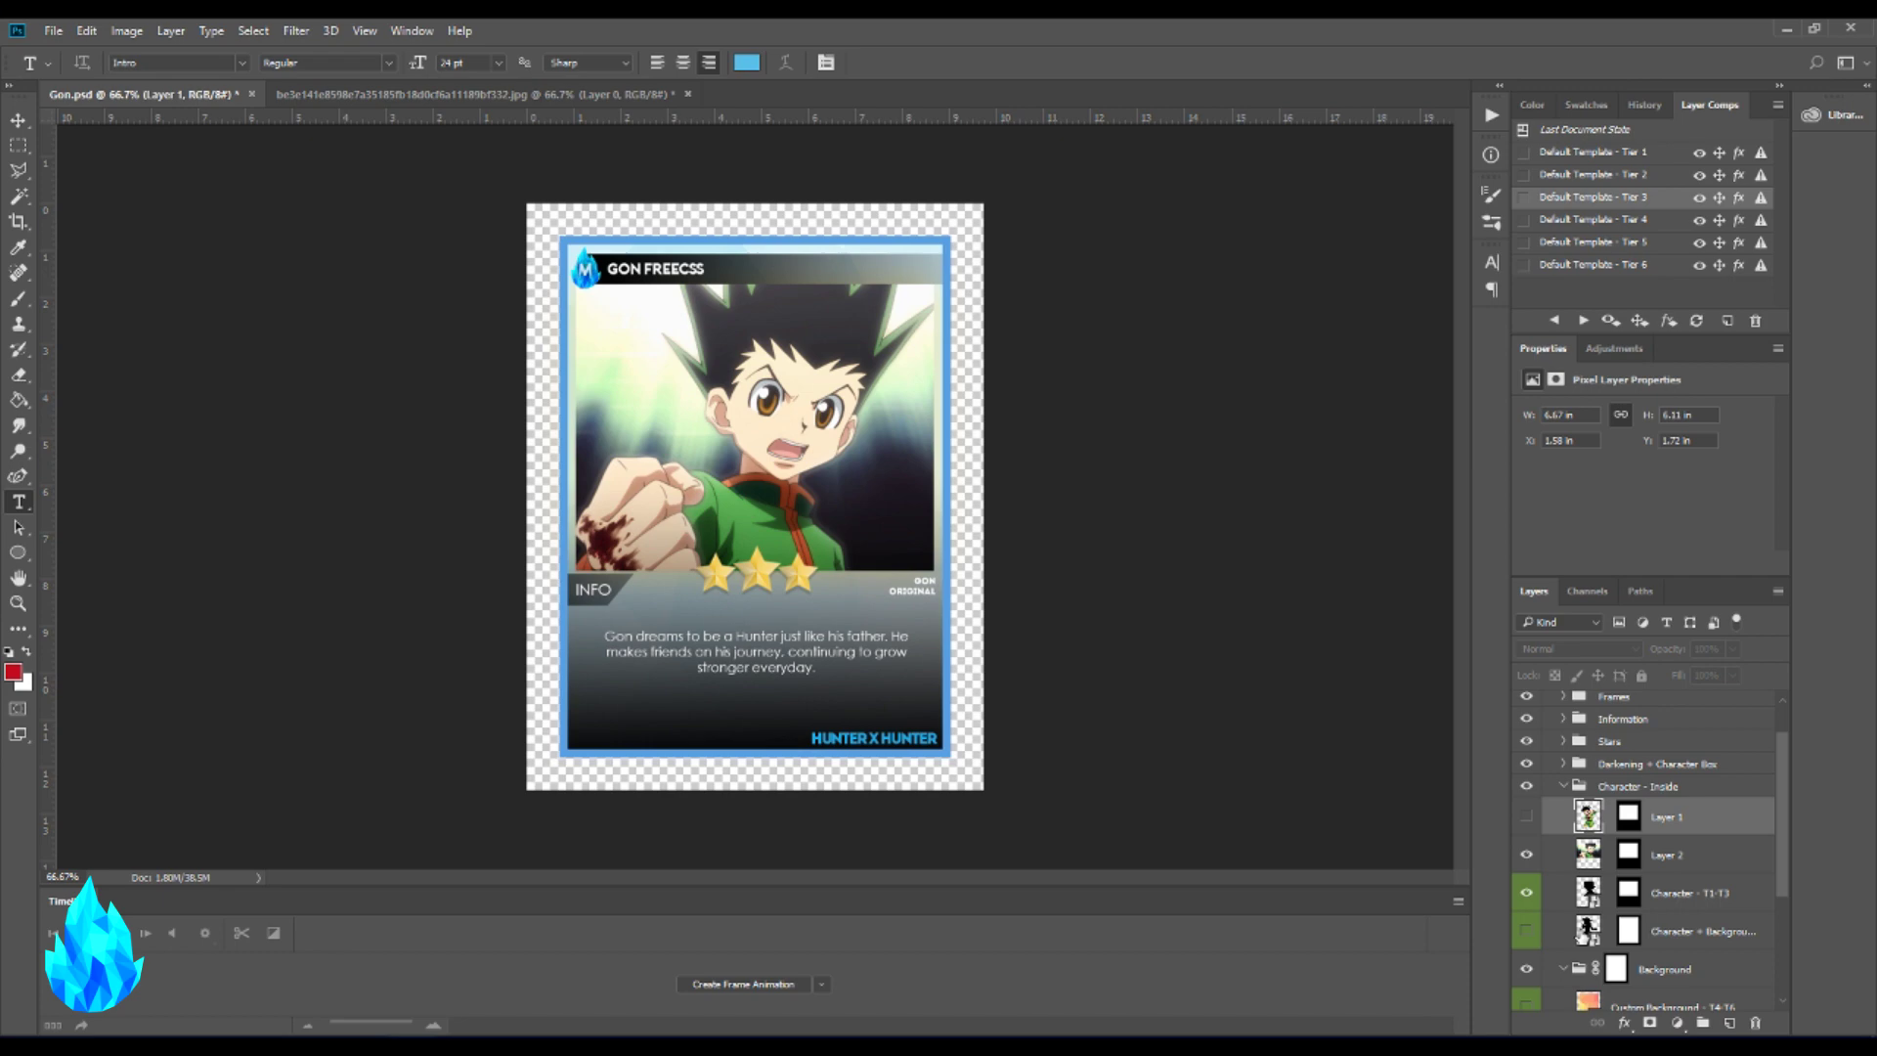
scroll(1581, 934, down, 3)
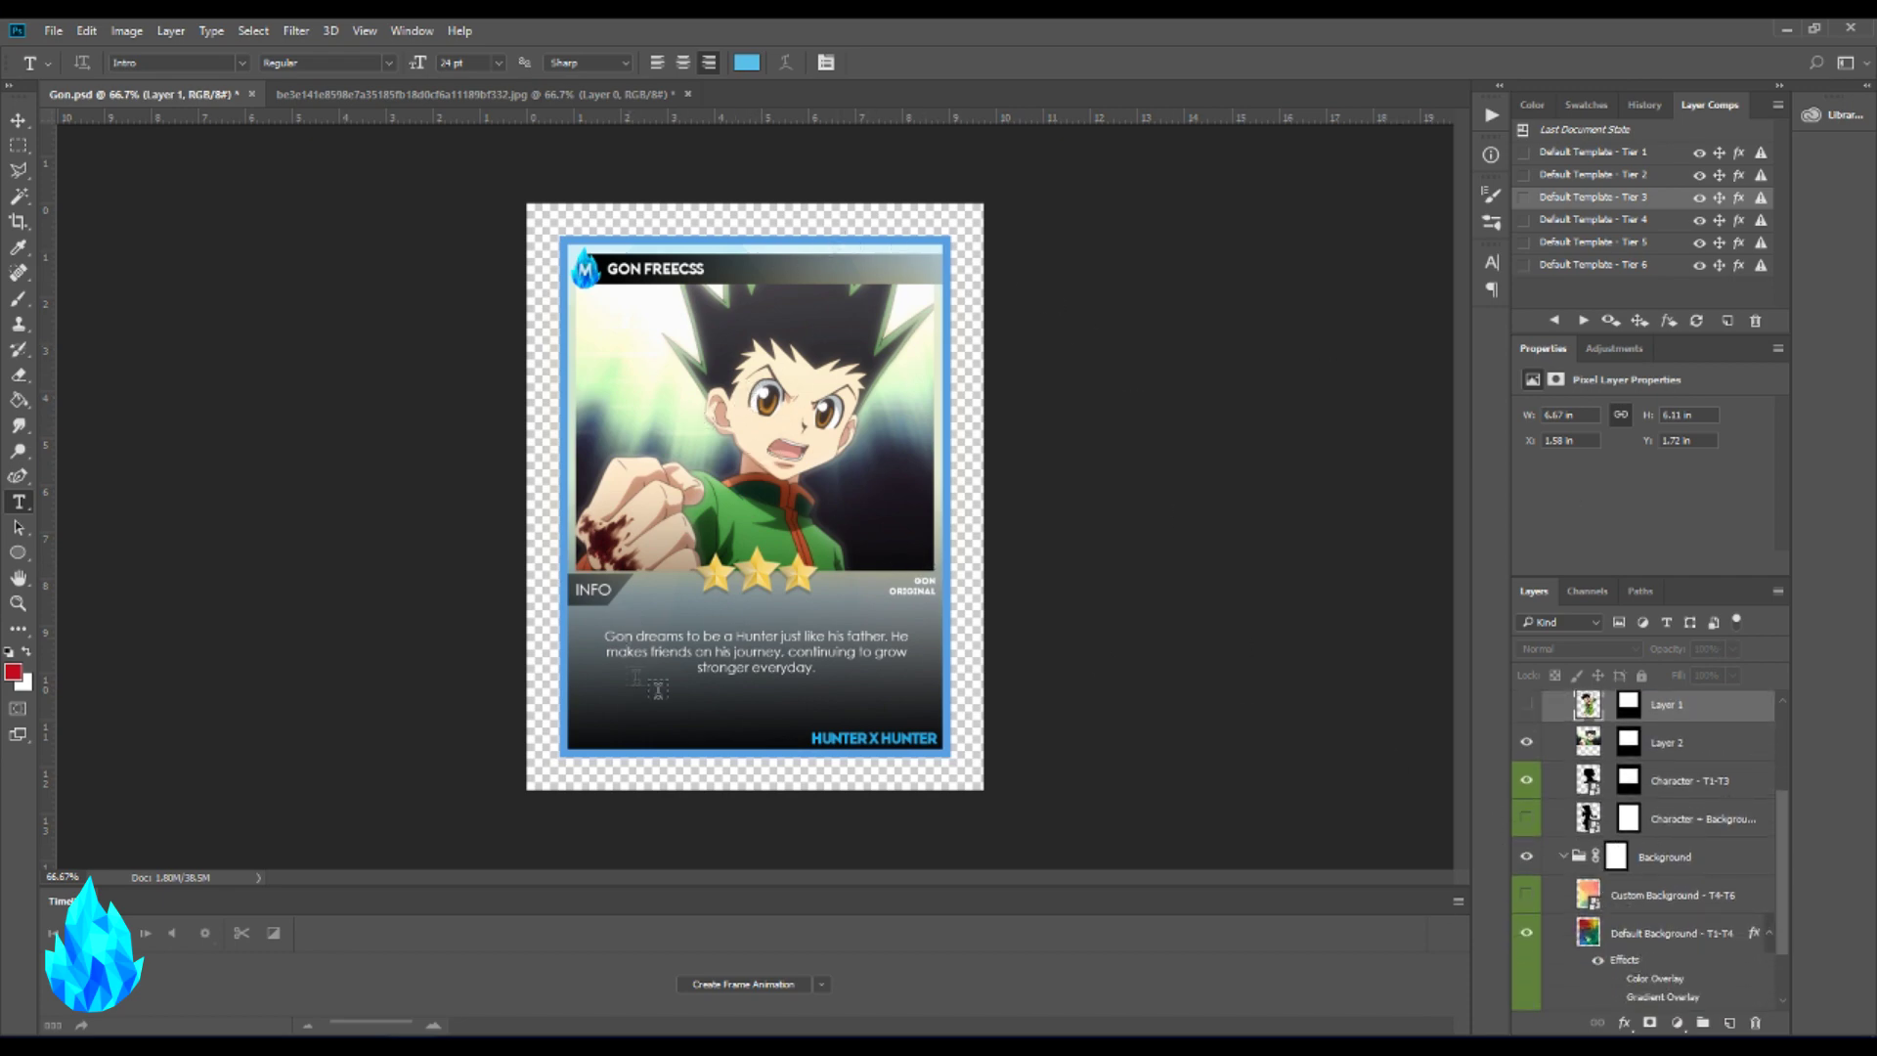
scroll(1637, 856, down, 2)
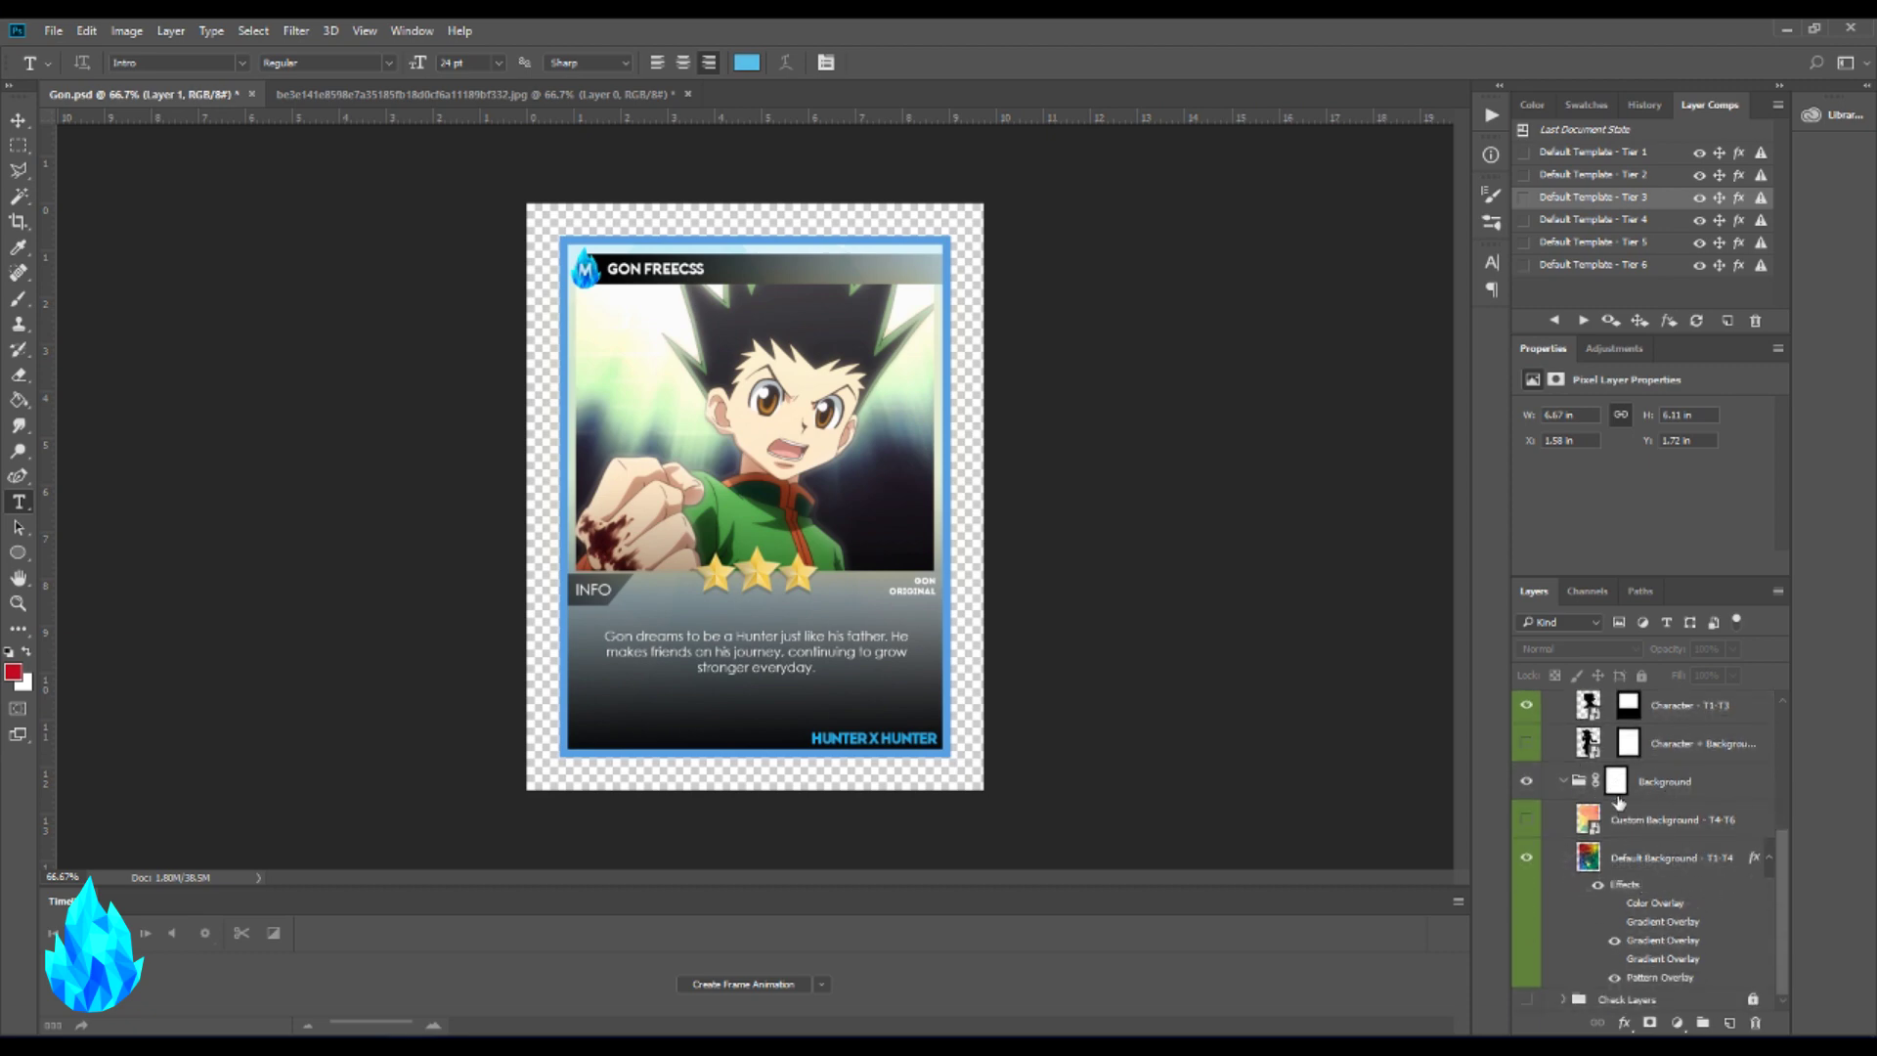
double_click(1651, 903)
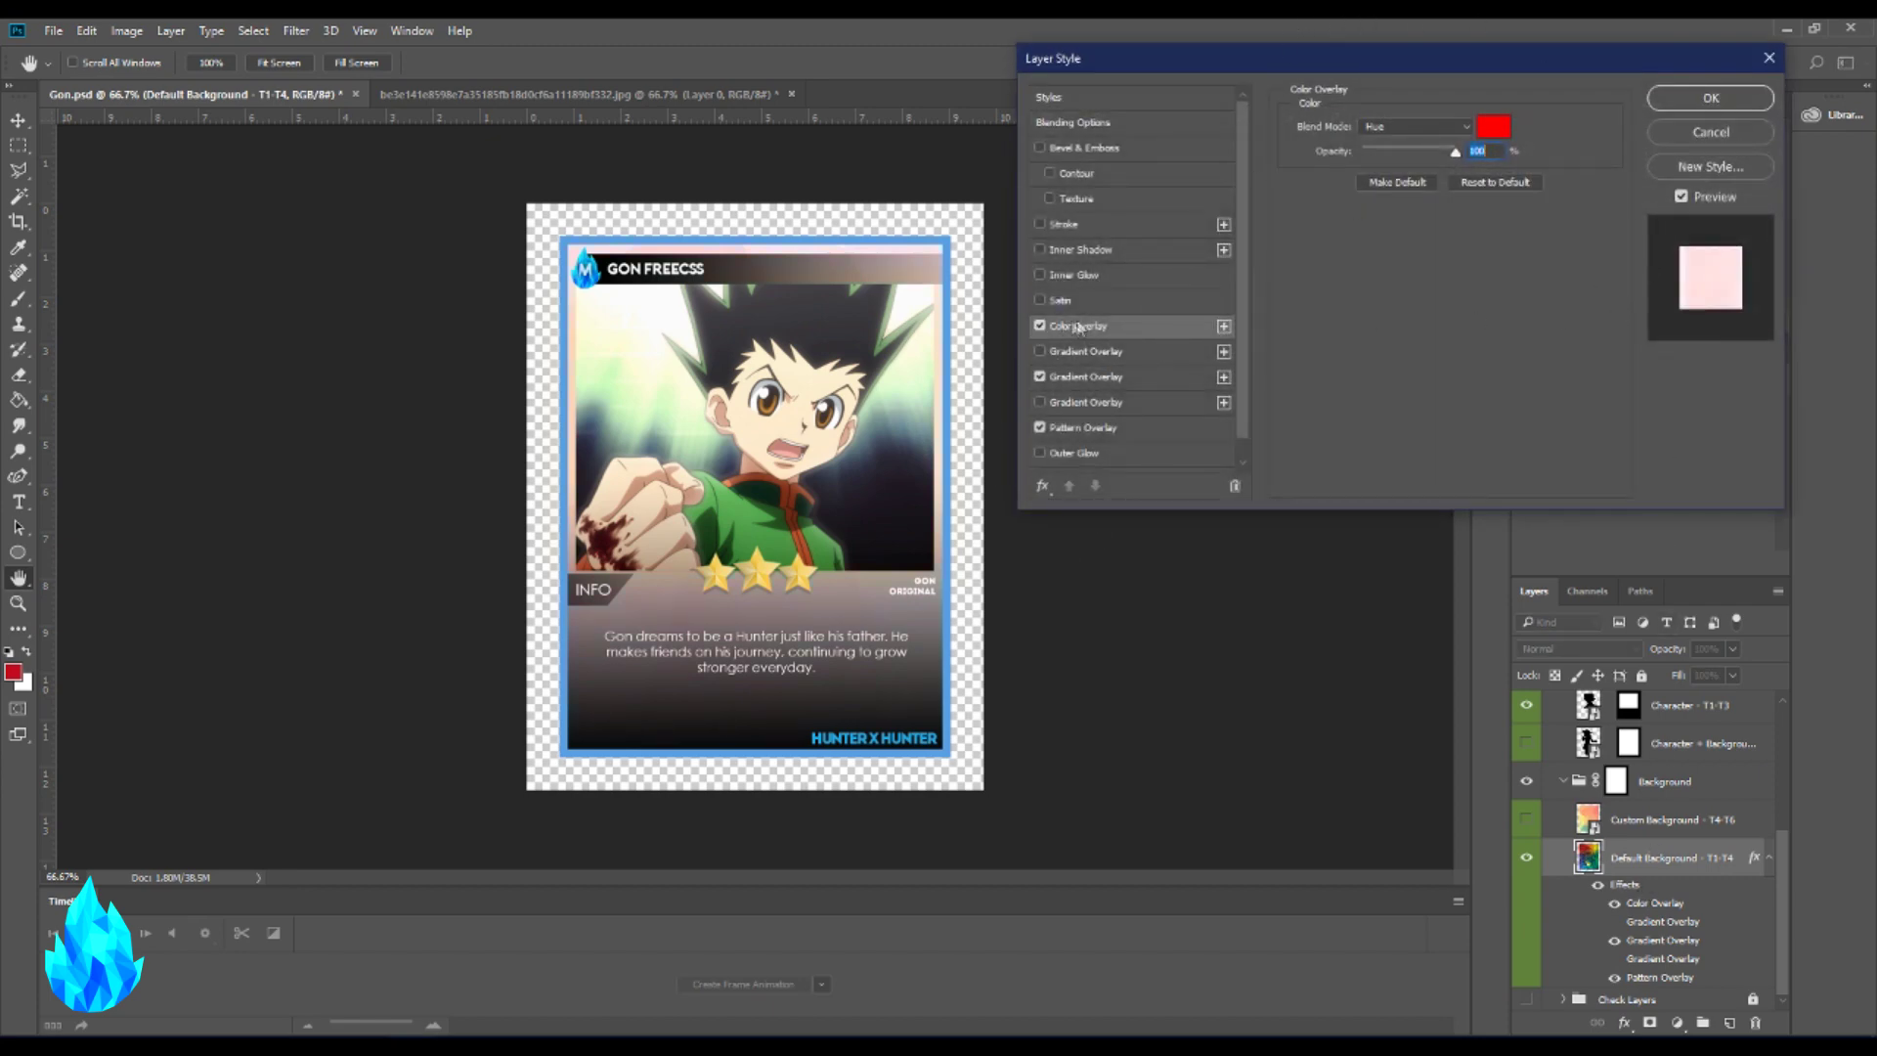
click(1493, 127)
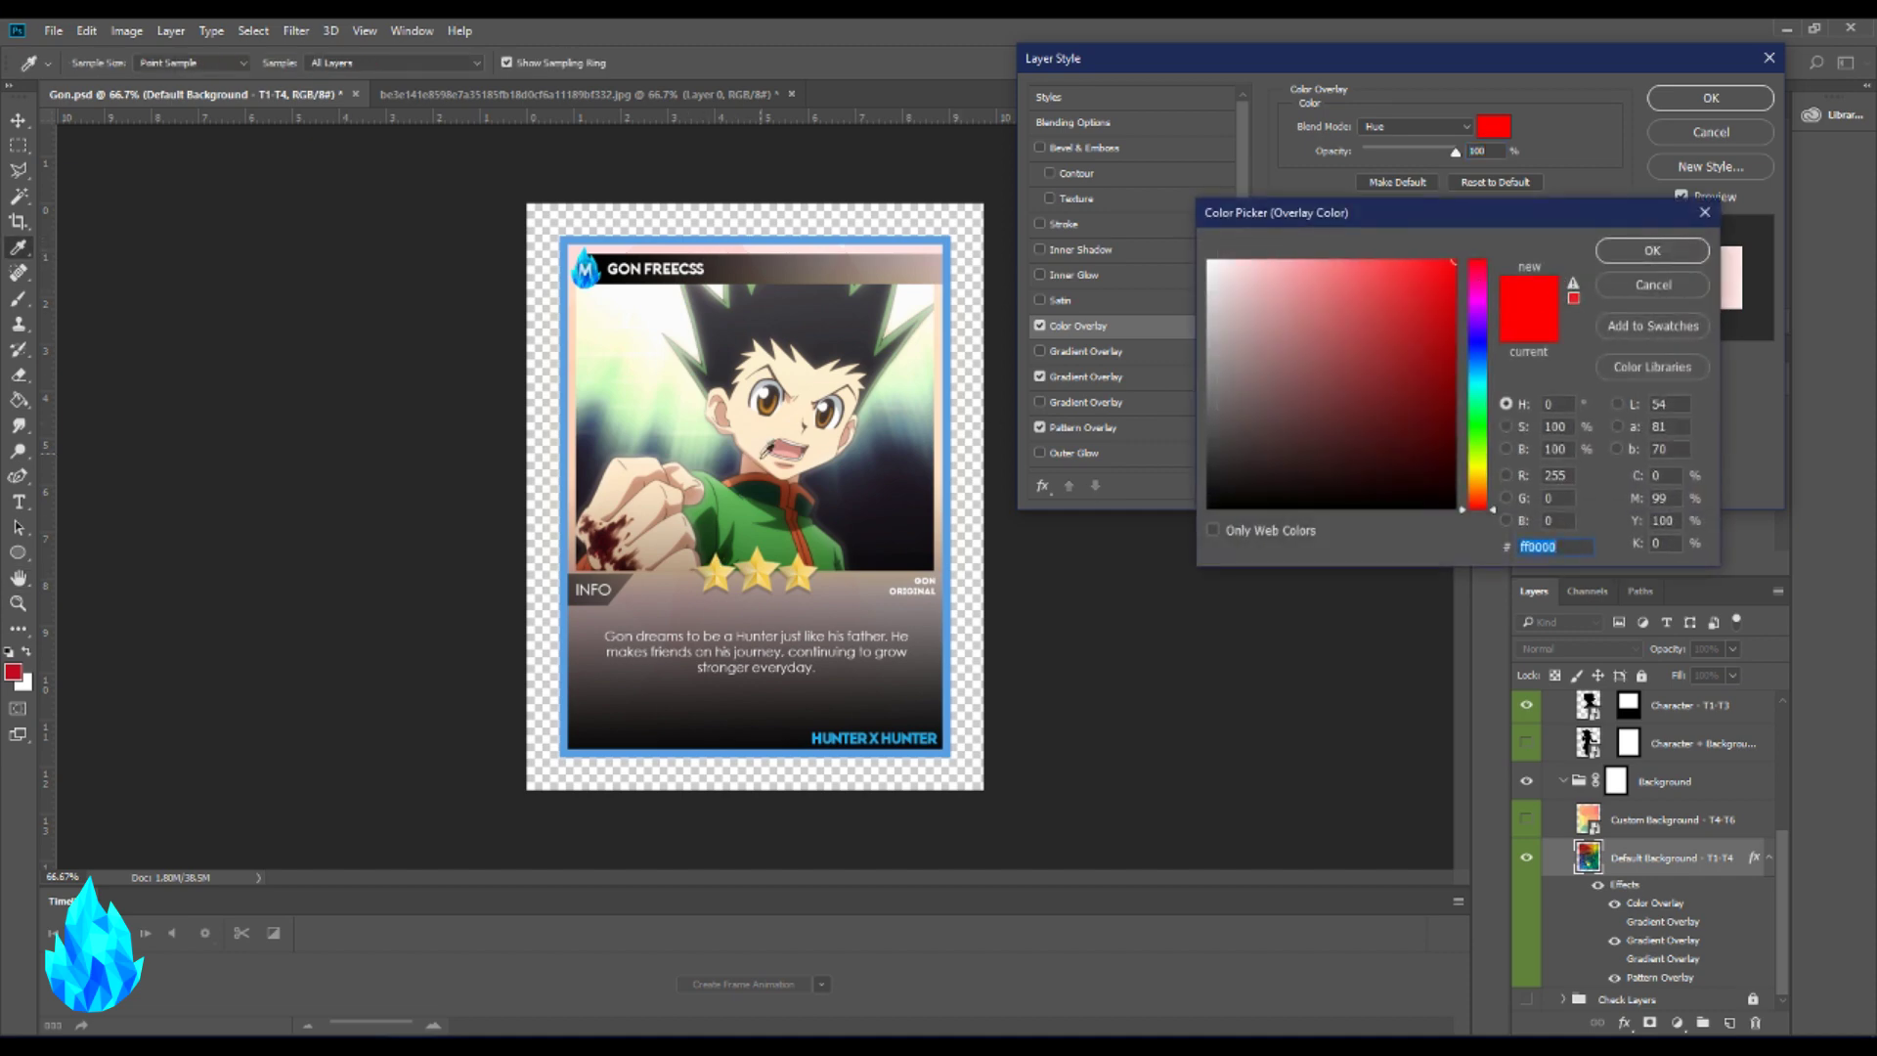
click(751, 508)
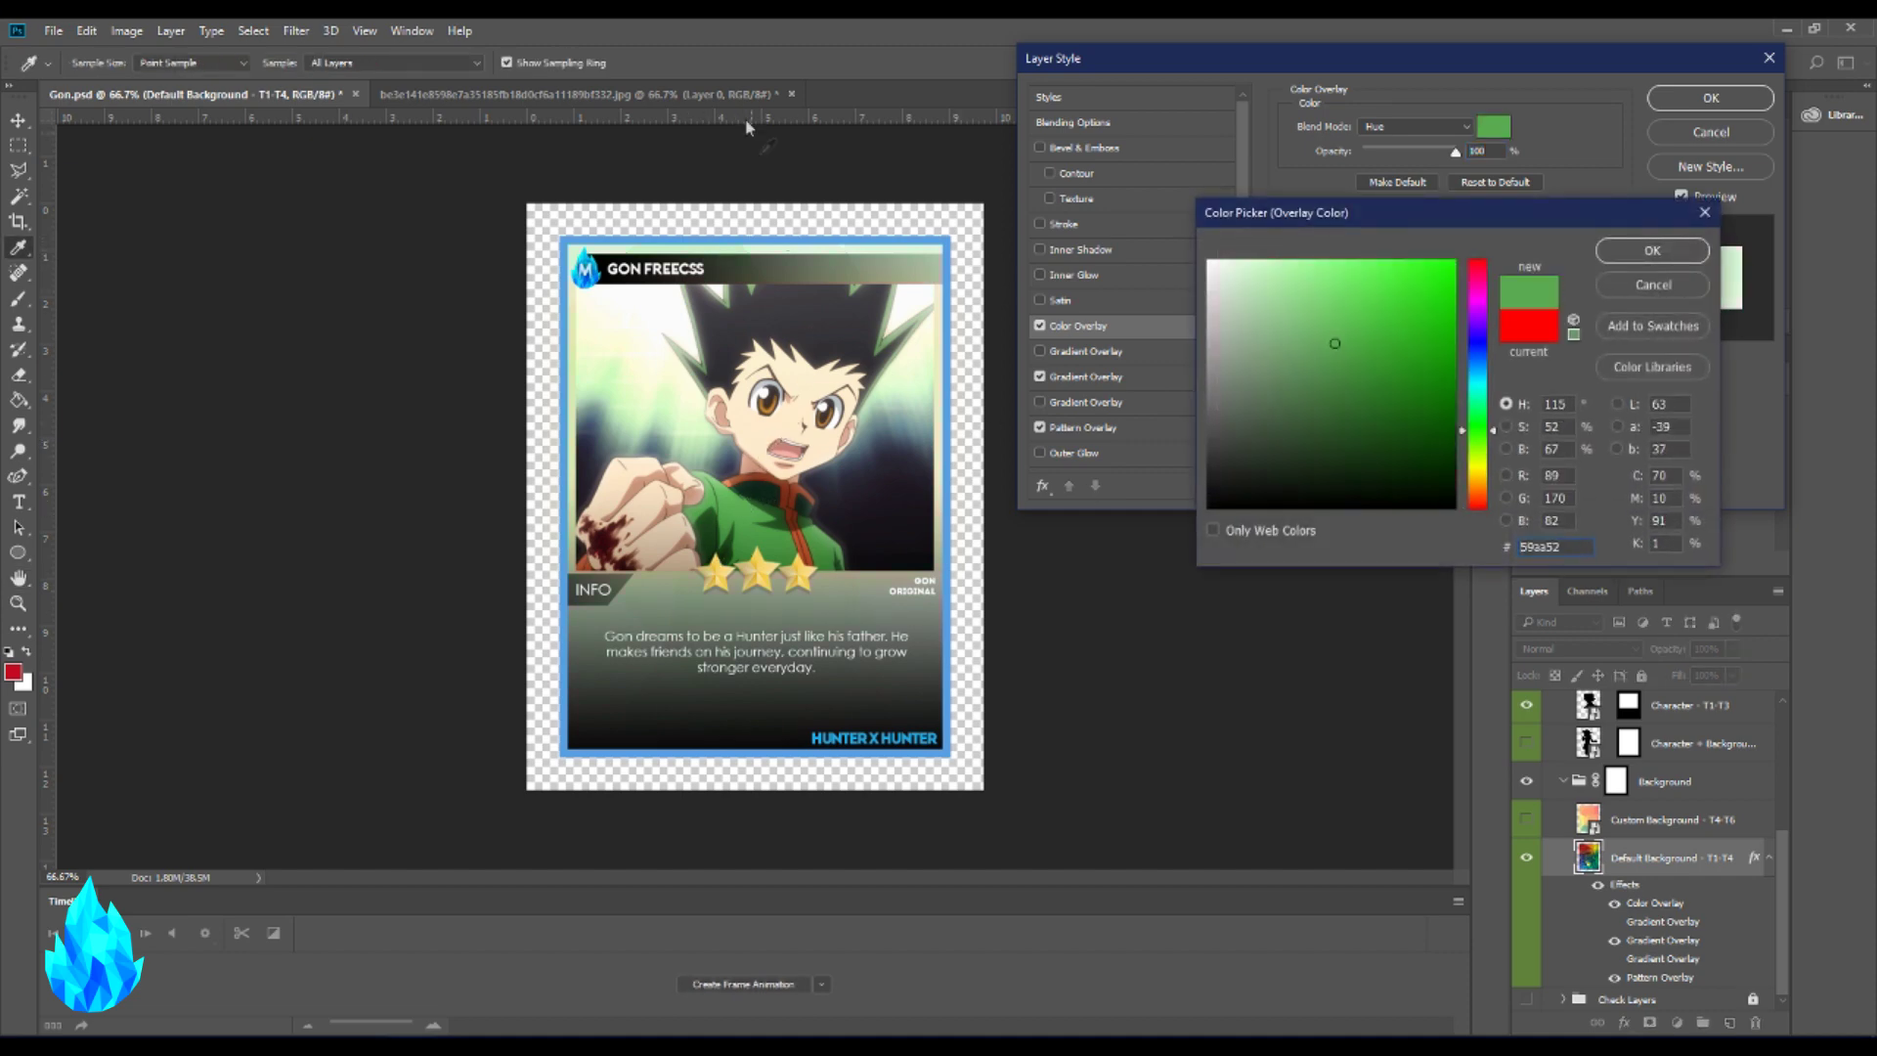
click(1474, 419)
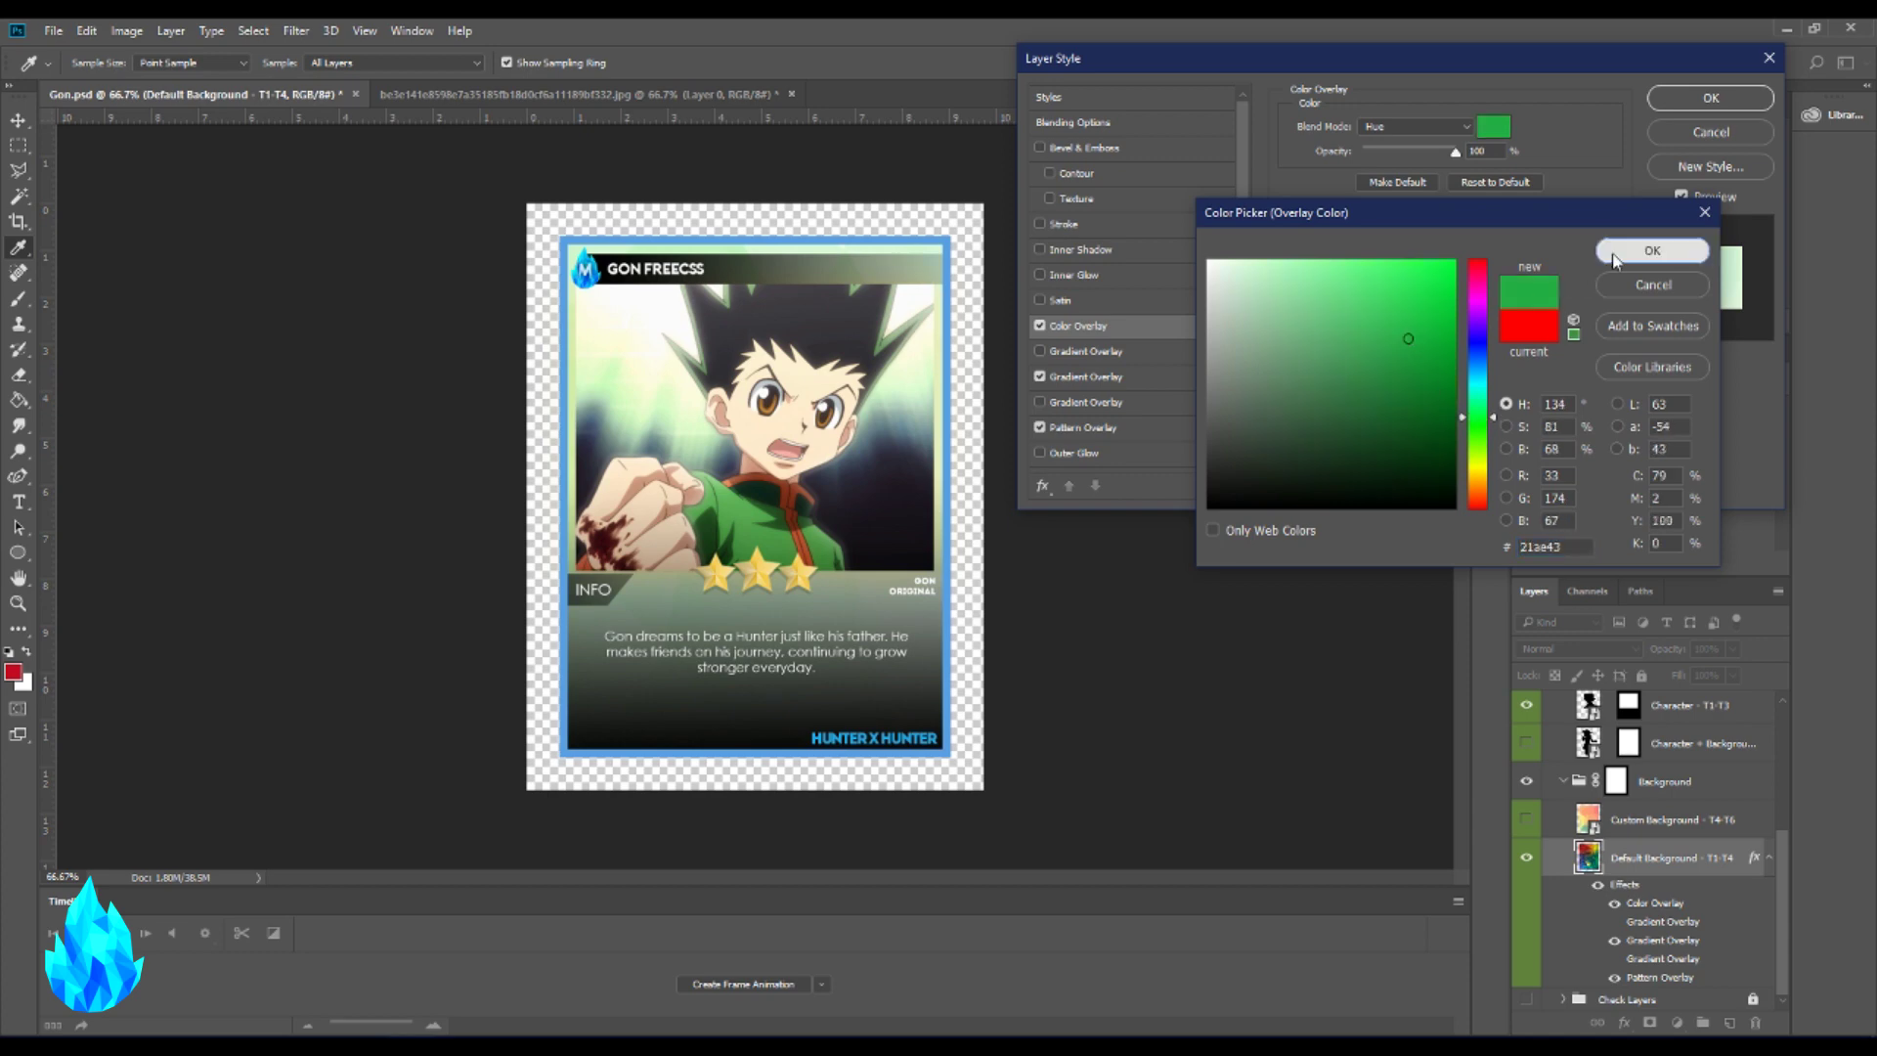
click(1653, 250)
click(1729, 100)
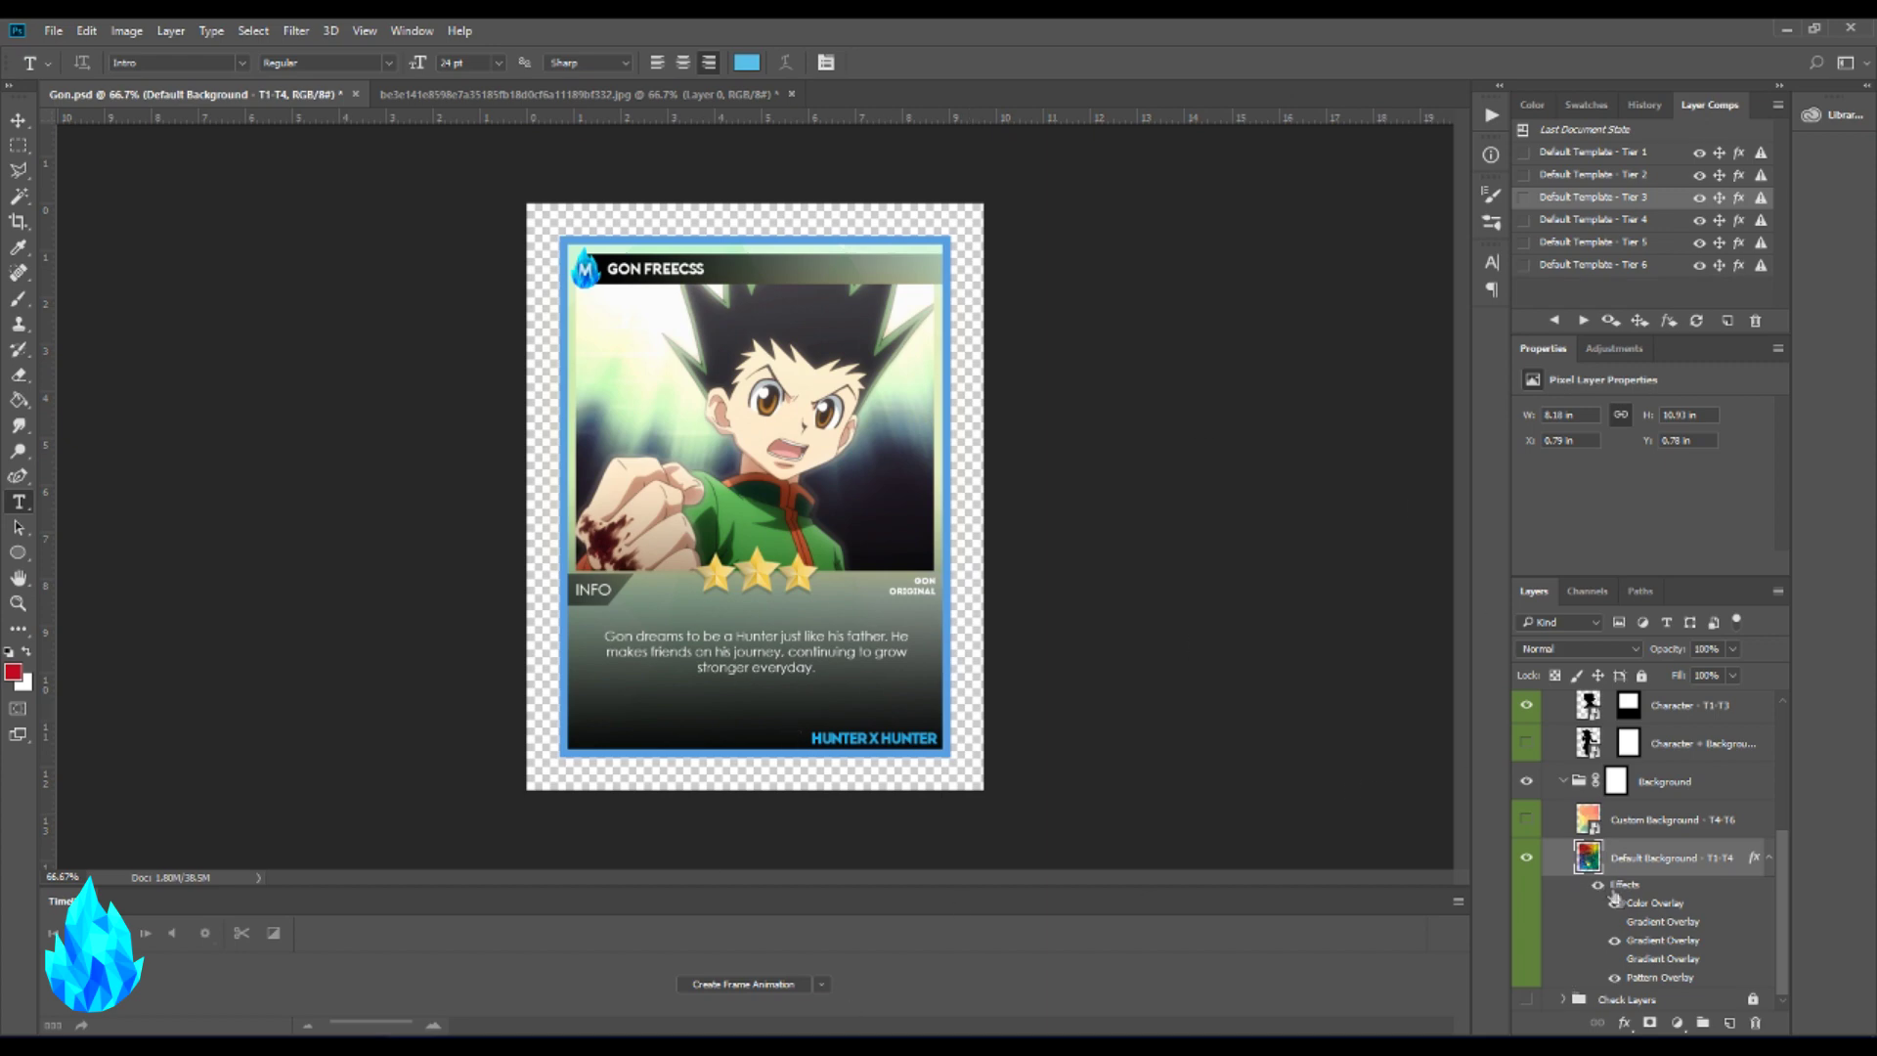
- Recolour the Outer Glow of the Character Box Glow layer to dark green #02841b, starting from the jacket colour
scroll(1604, 880, up, 5)
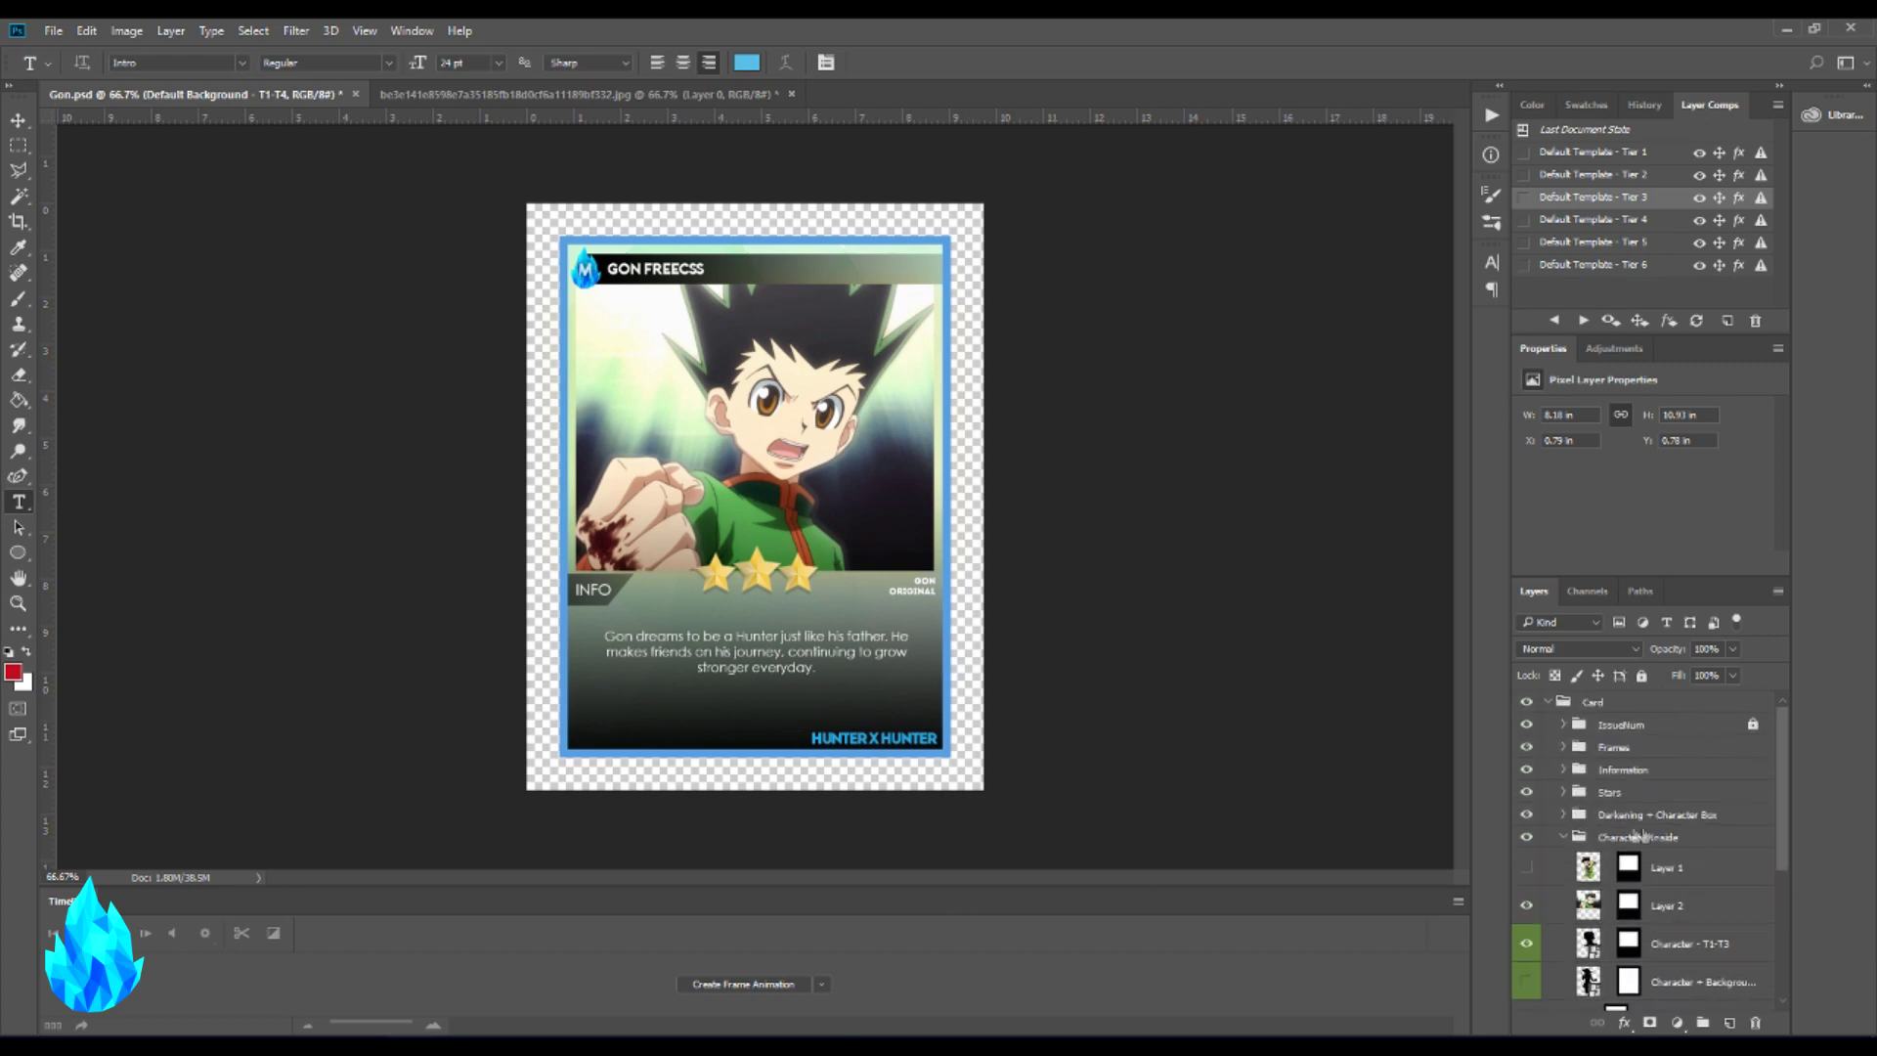
click(1563, 816)
scroll(1662, 929, down, 2)
double_click(1653, 922)
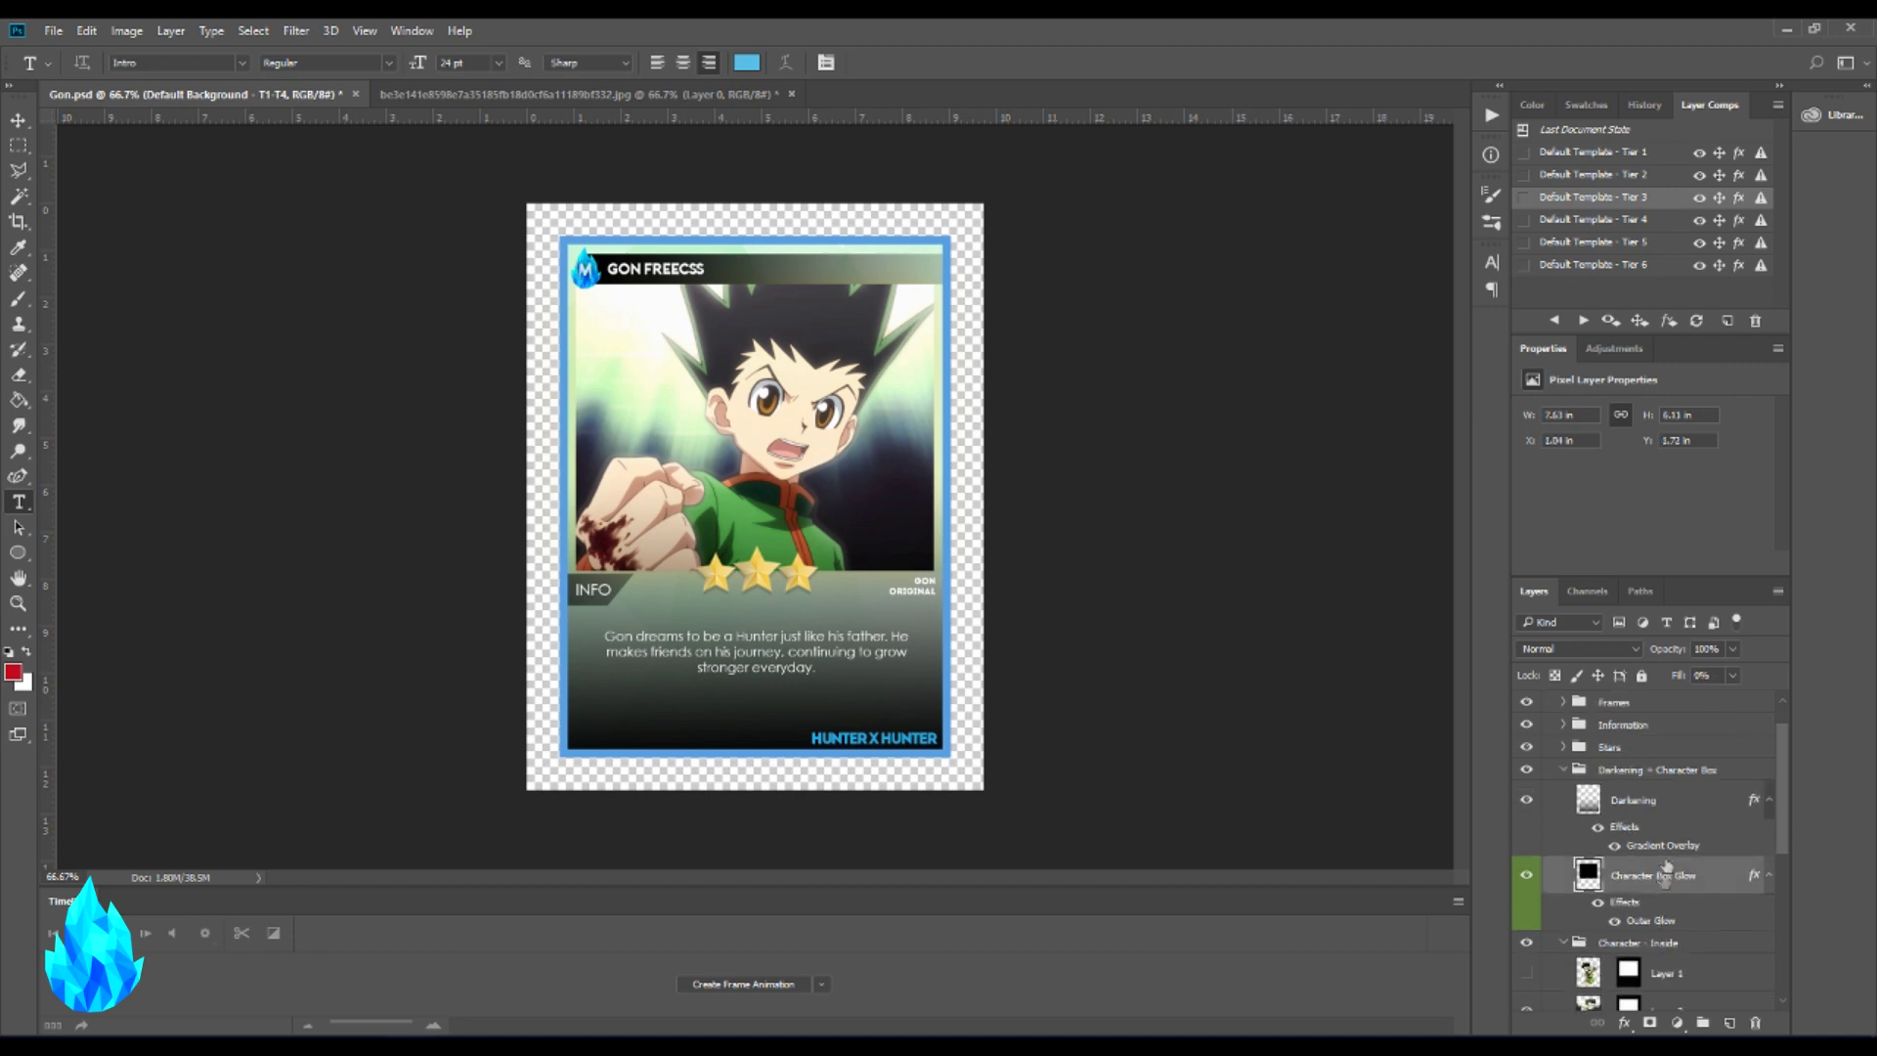
click(1337, 193)
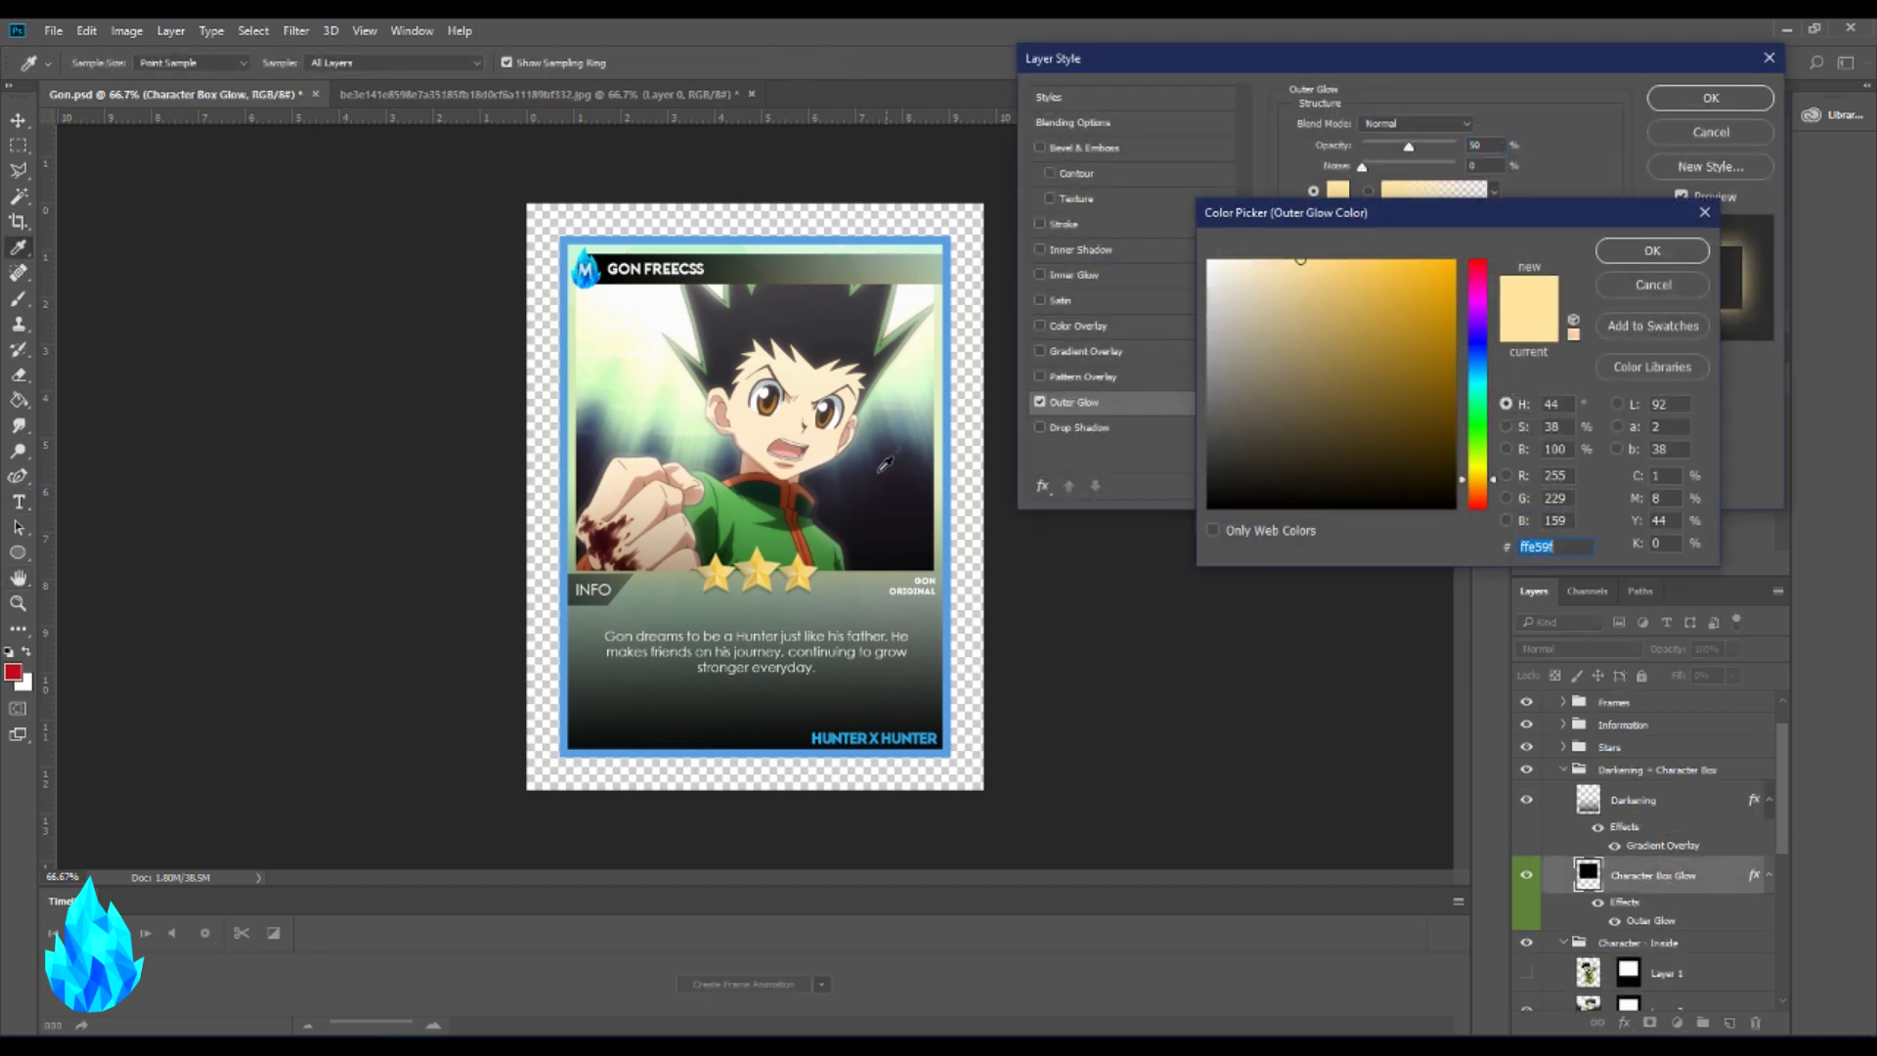
click(736, 497)
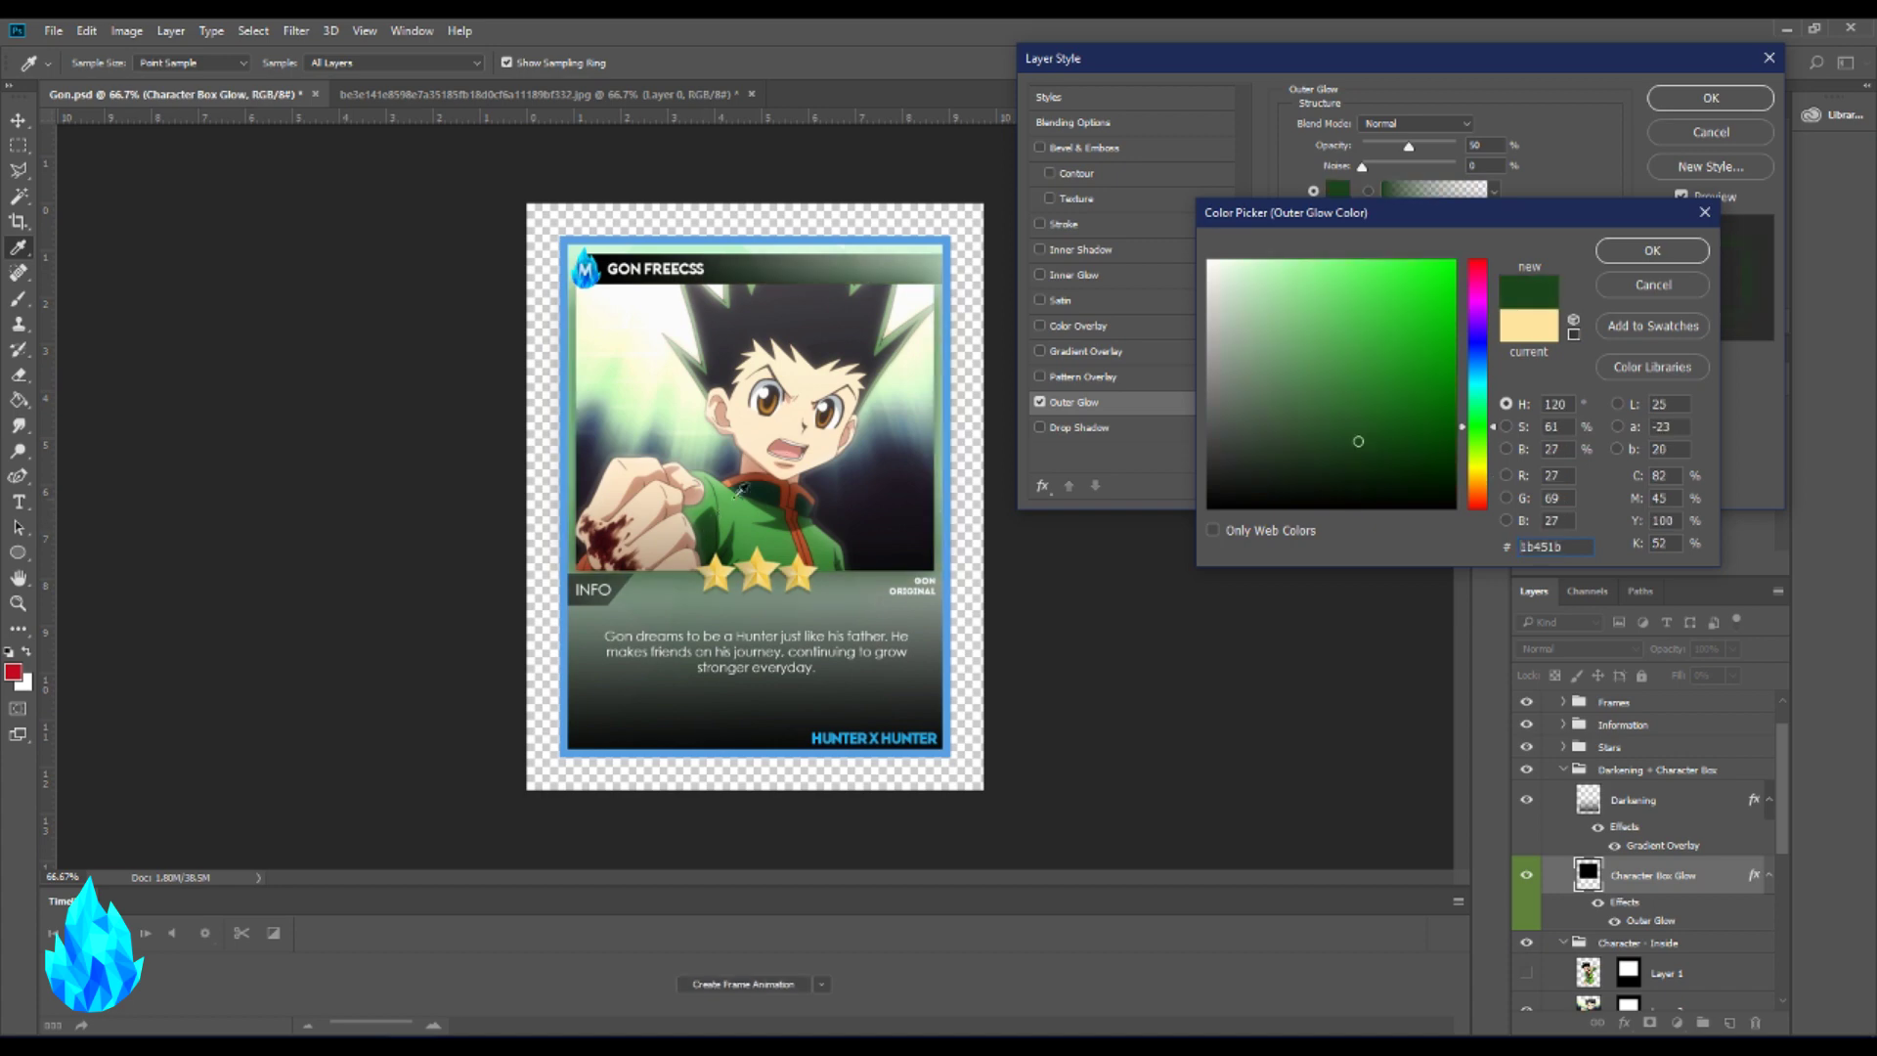
mouse_move(1445, 422)
mouse_down()
mouse_move(1453, 354)
mouse_move(1453, 380)
mouse_up()
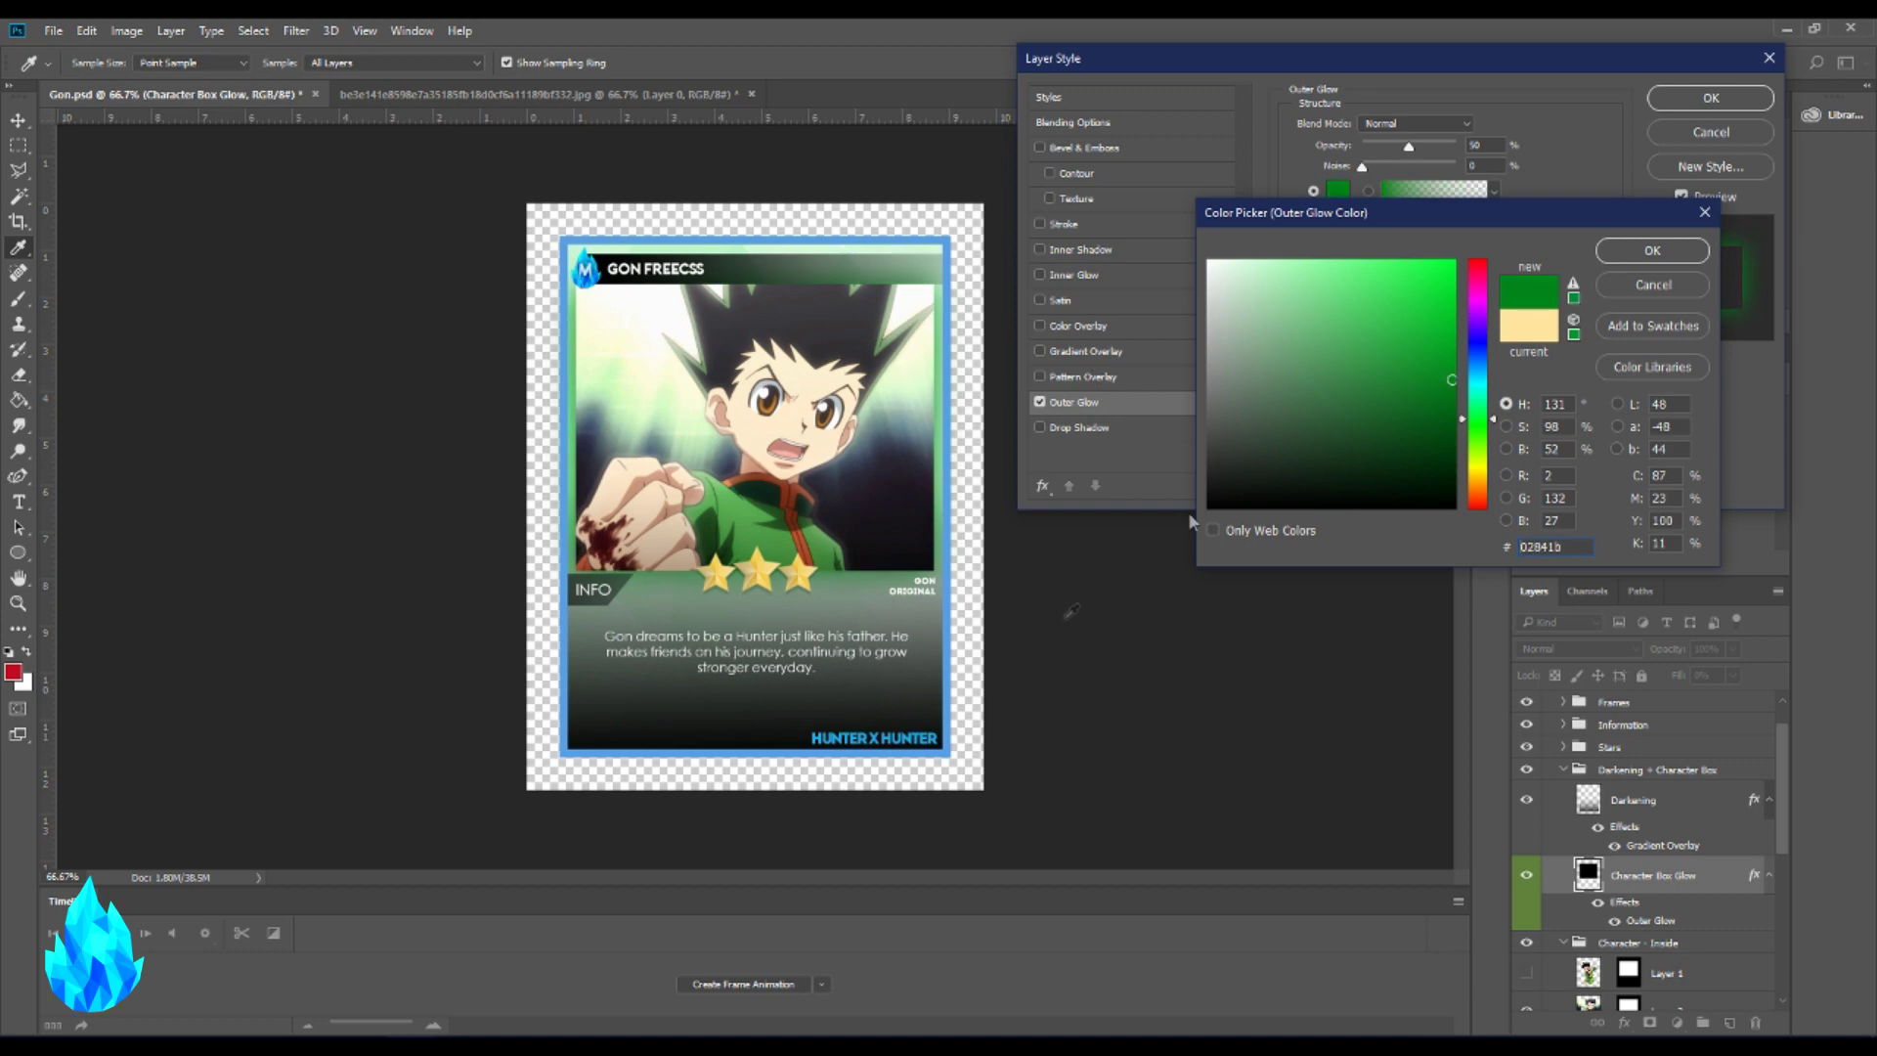
click(1653, 252)
click(1693, 99)
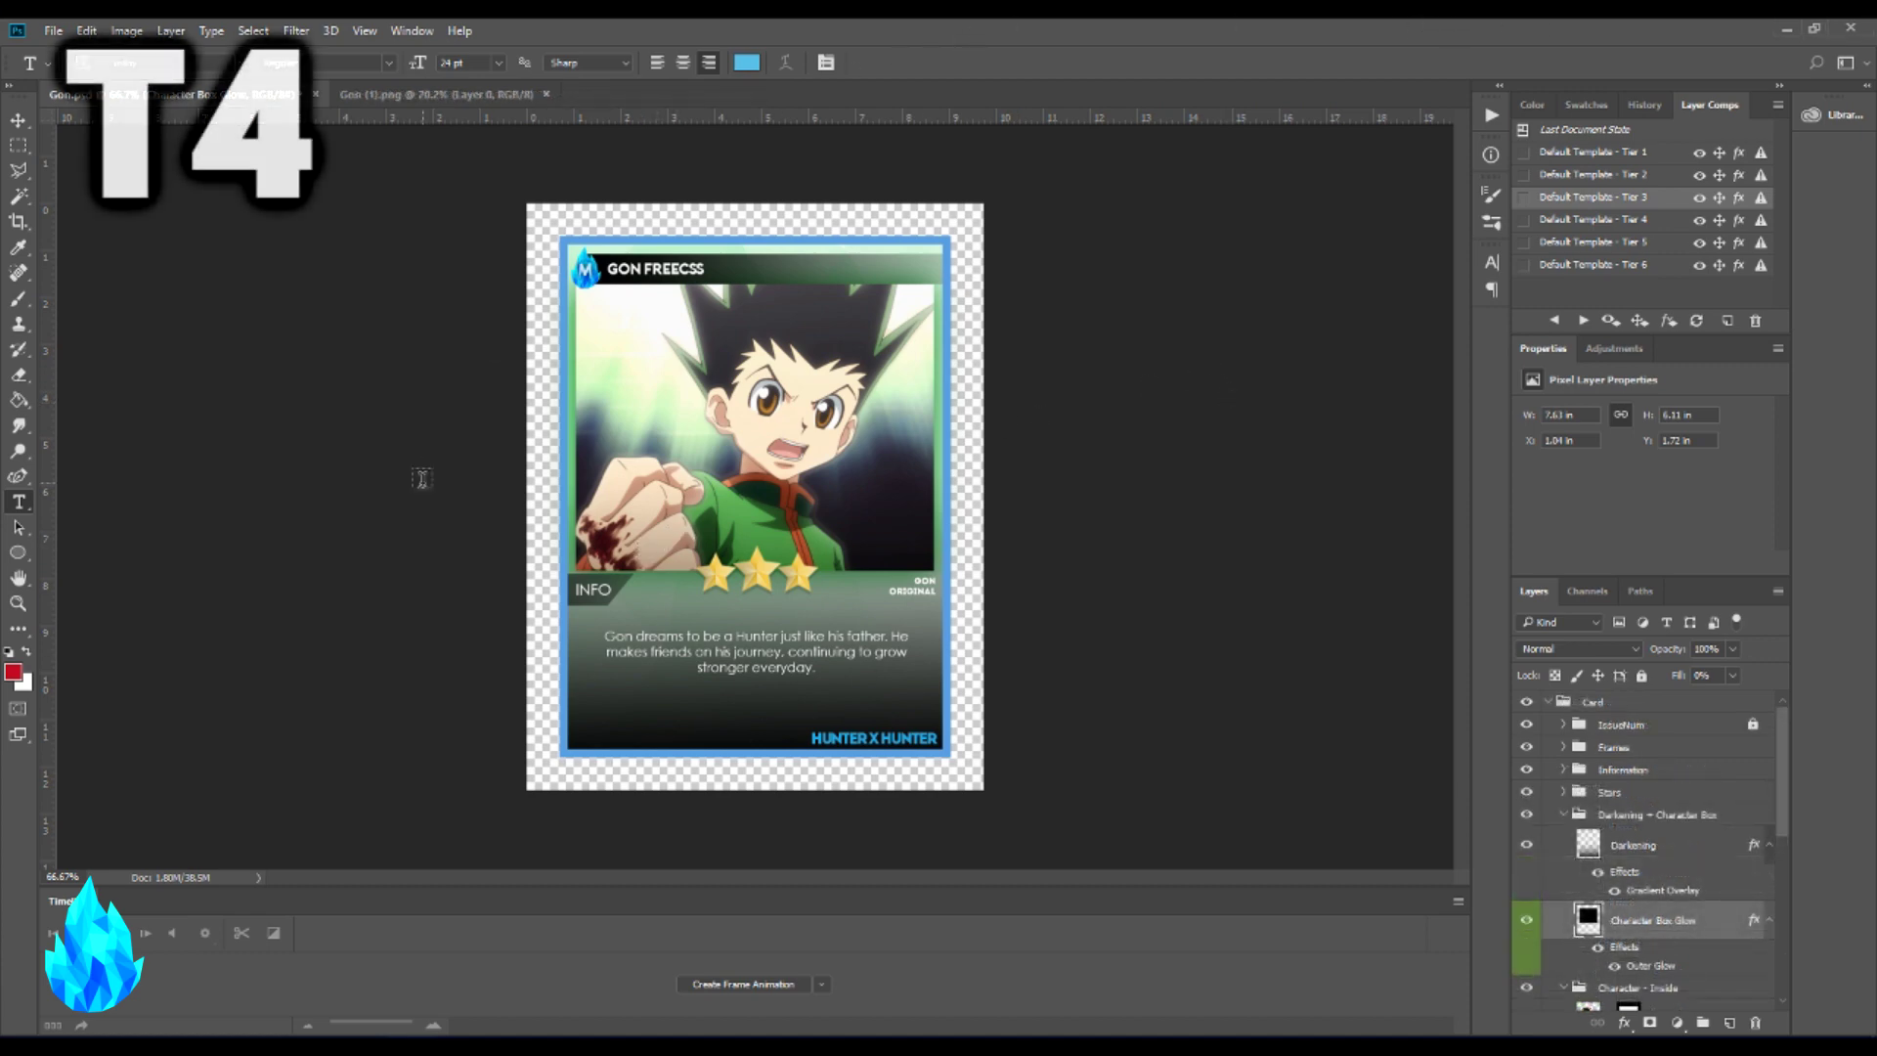
- Apply the Default Template - Tier 4 layer comp and copy the whole Gon (1).png image
click(1524, 221)
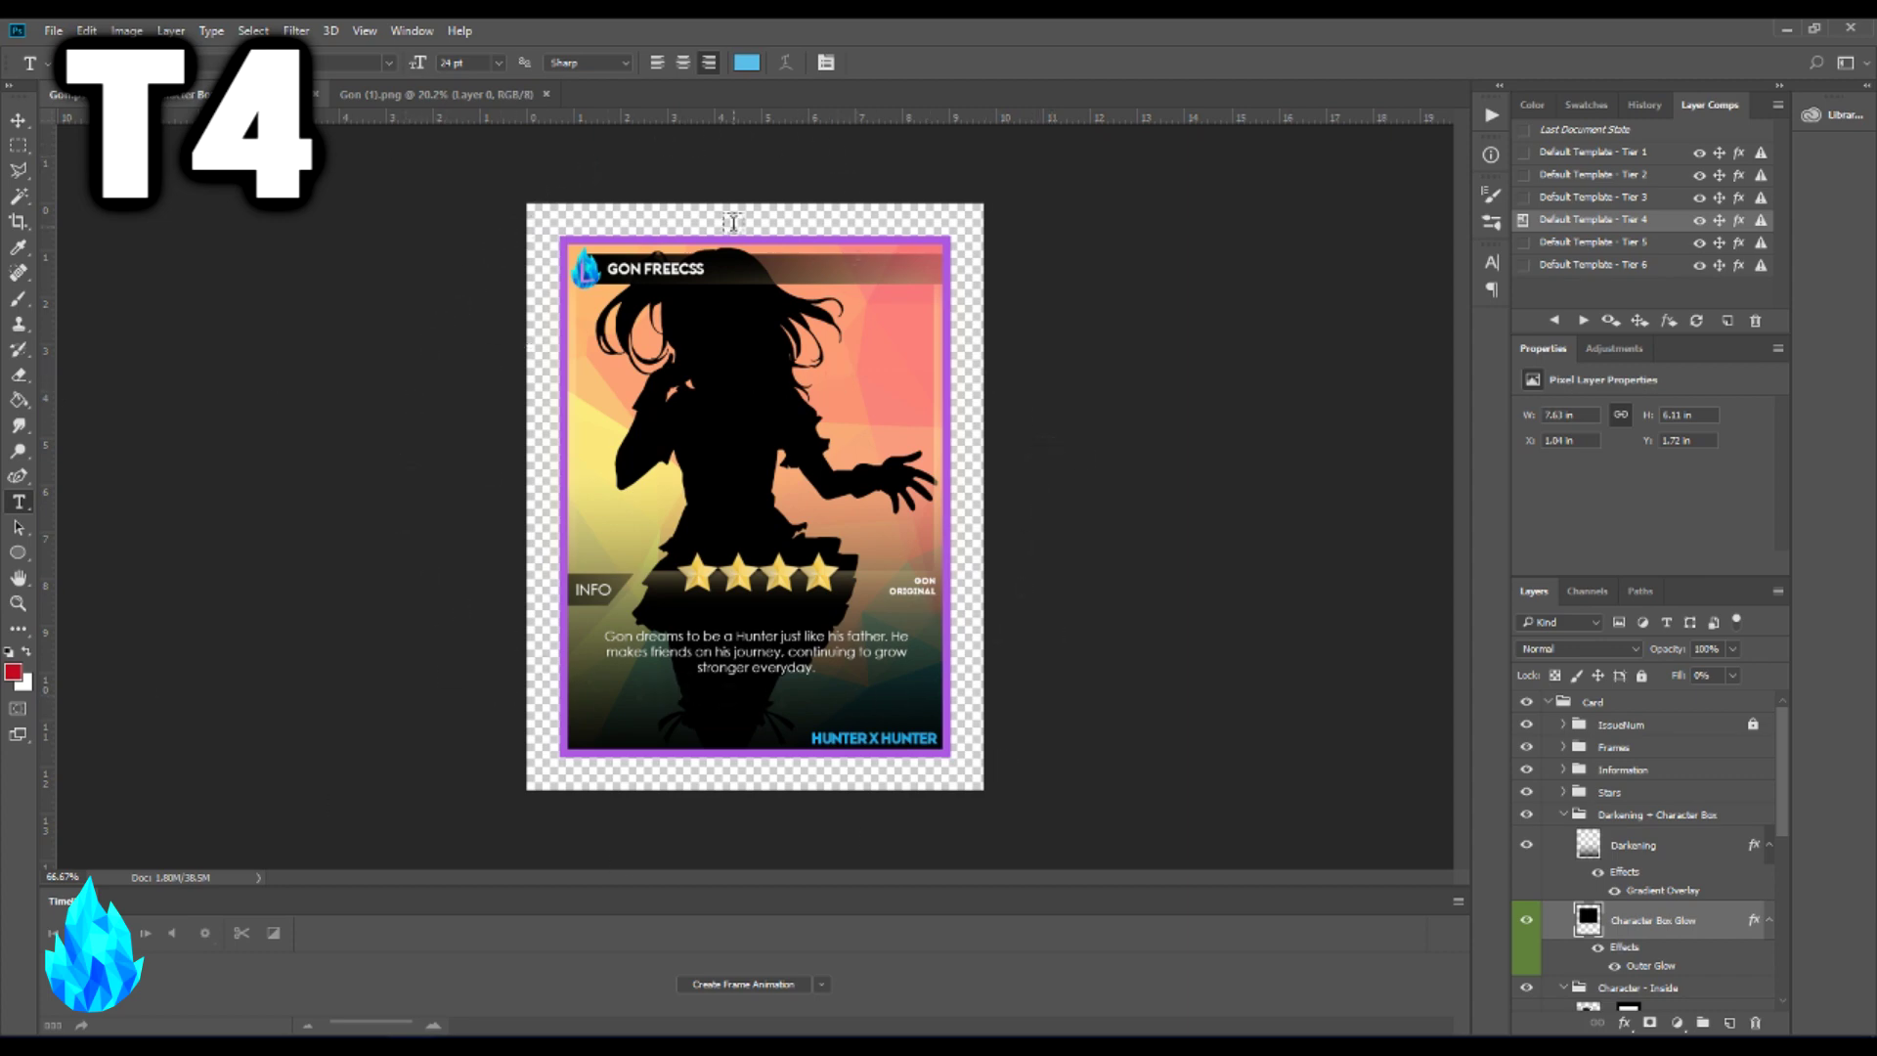
click(372, 94)
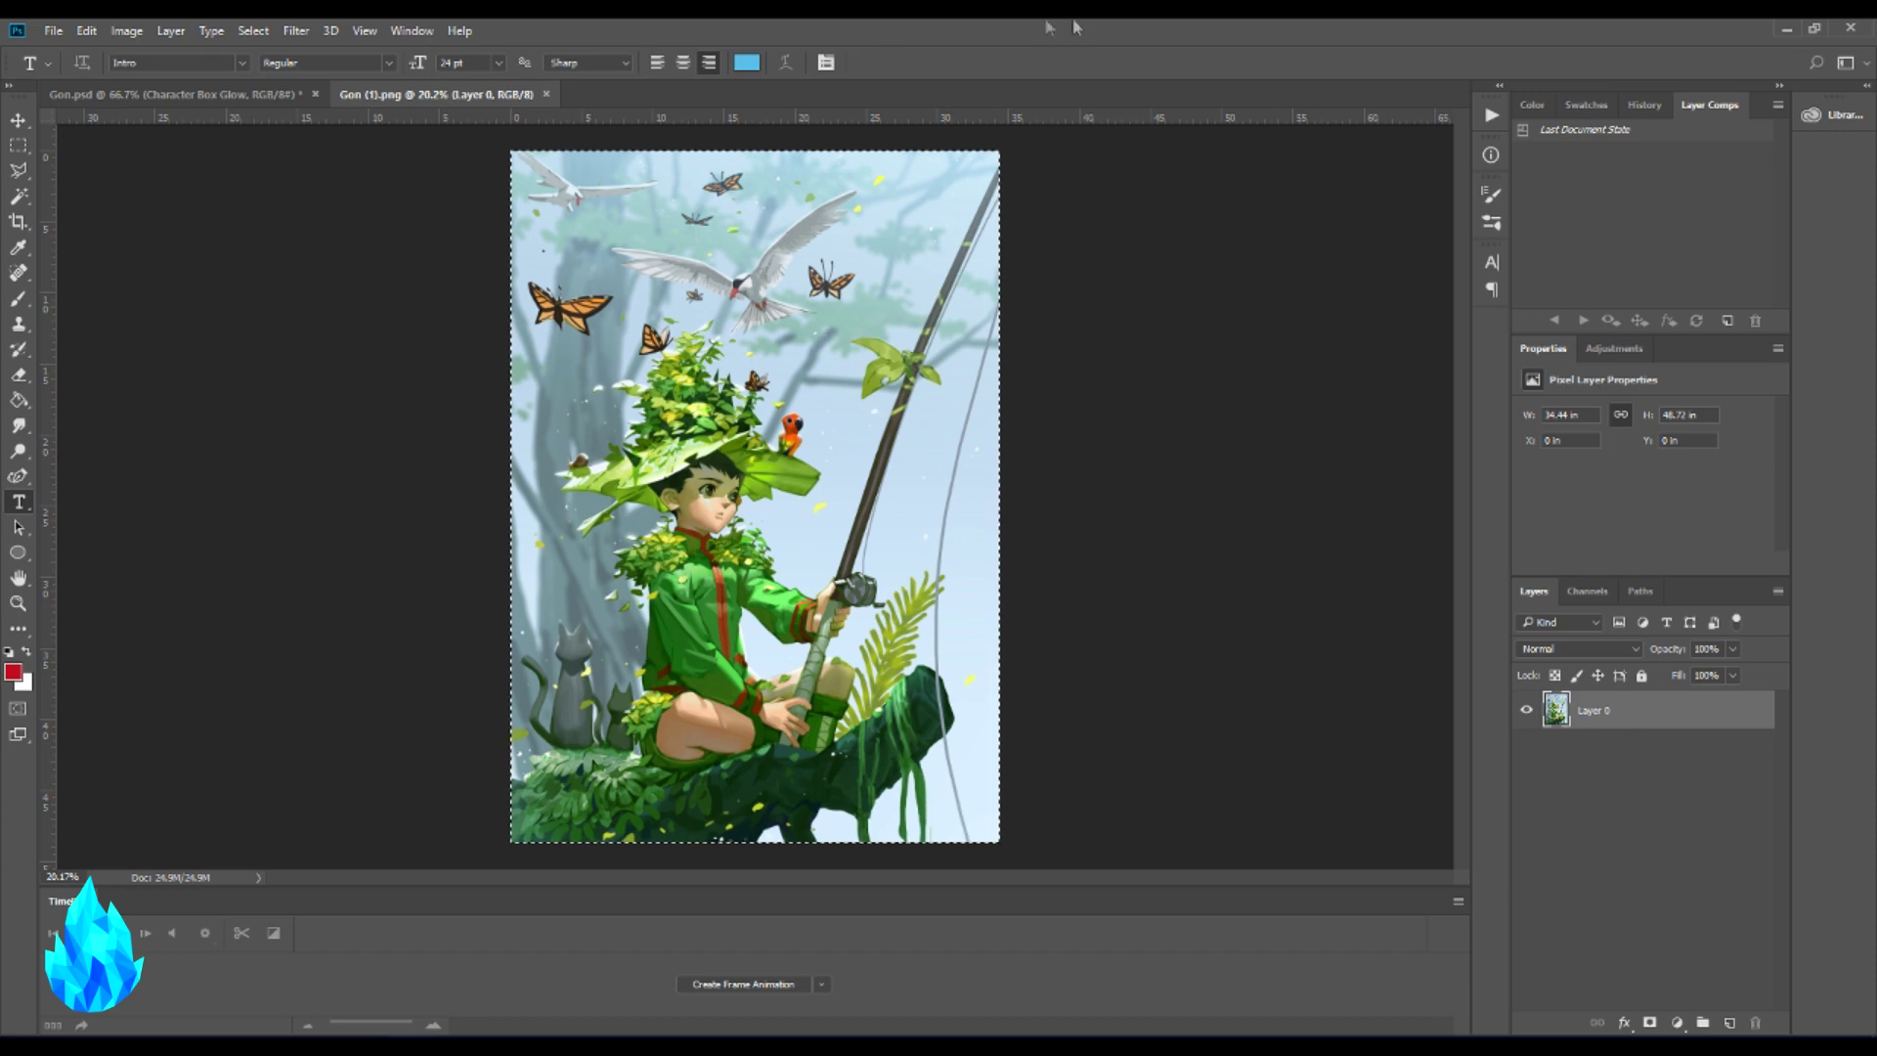
click(176, 93)
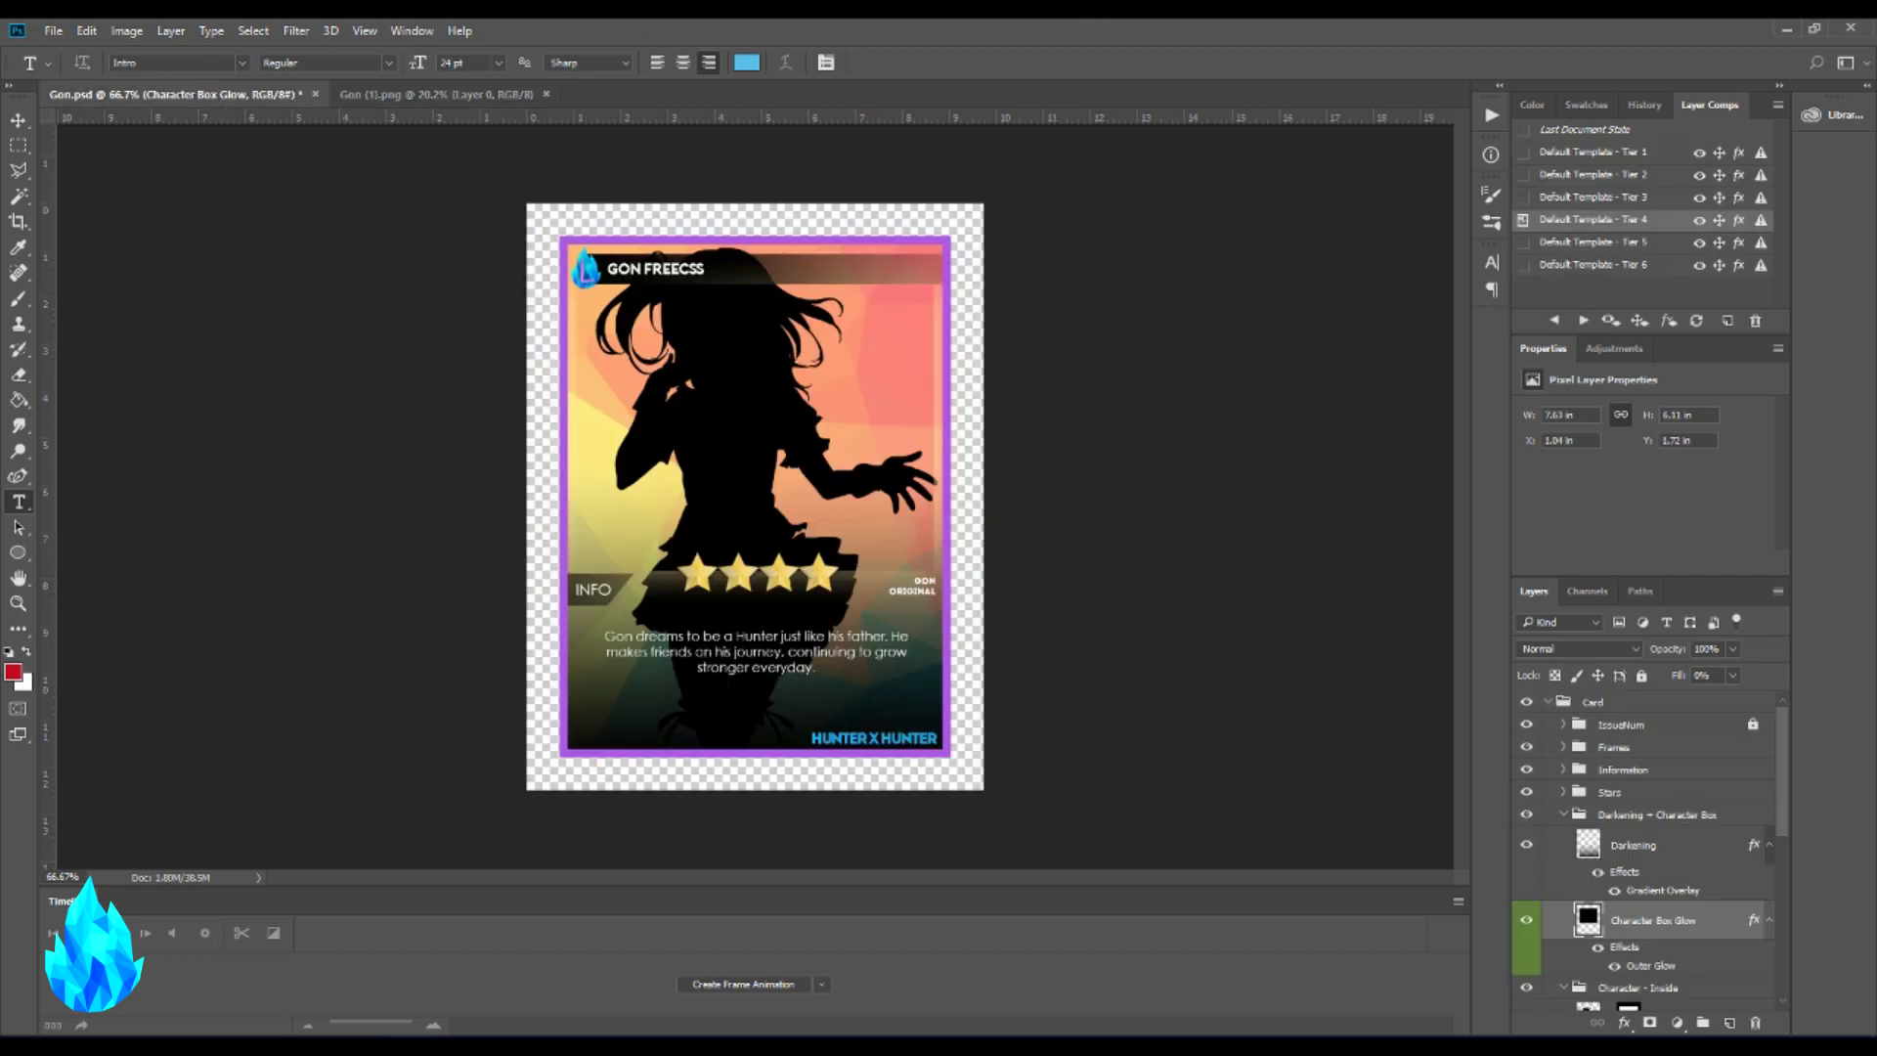
- Paste the copied Gon artwork directly above Layer 1 in the Character - Inside group of Gon.psd
scroll(1785, 771, down, 5)
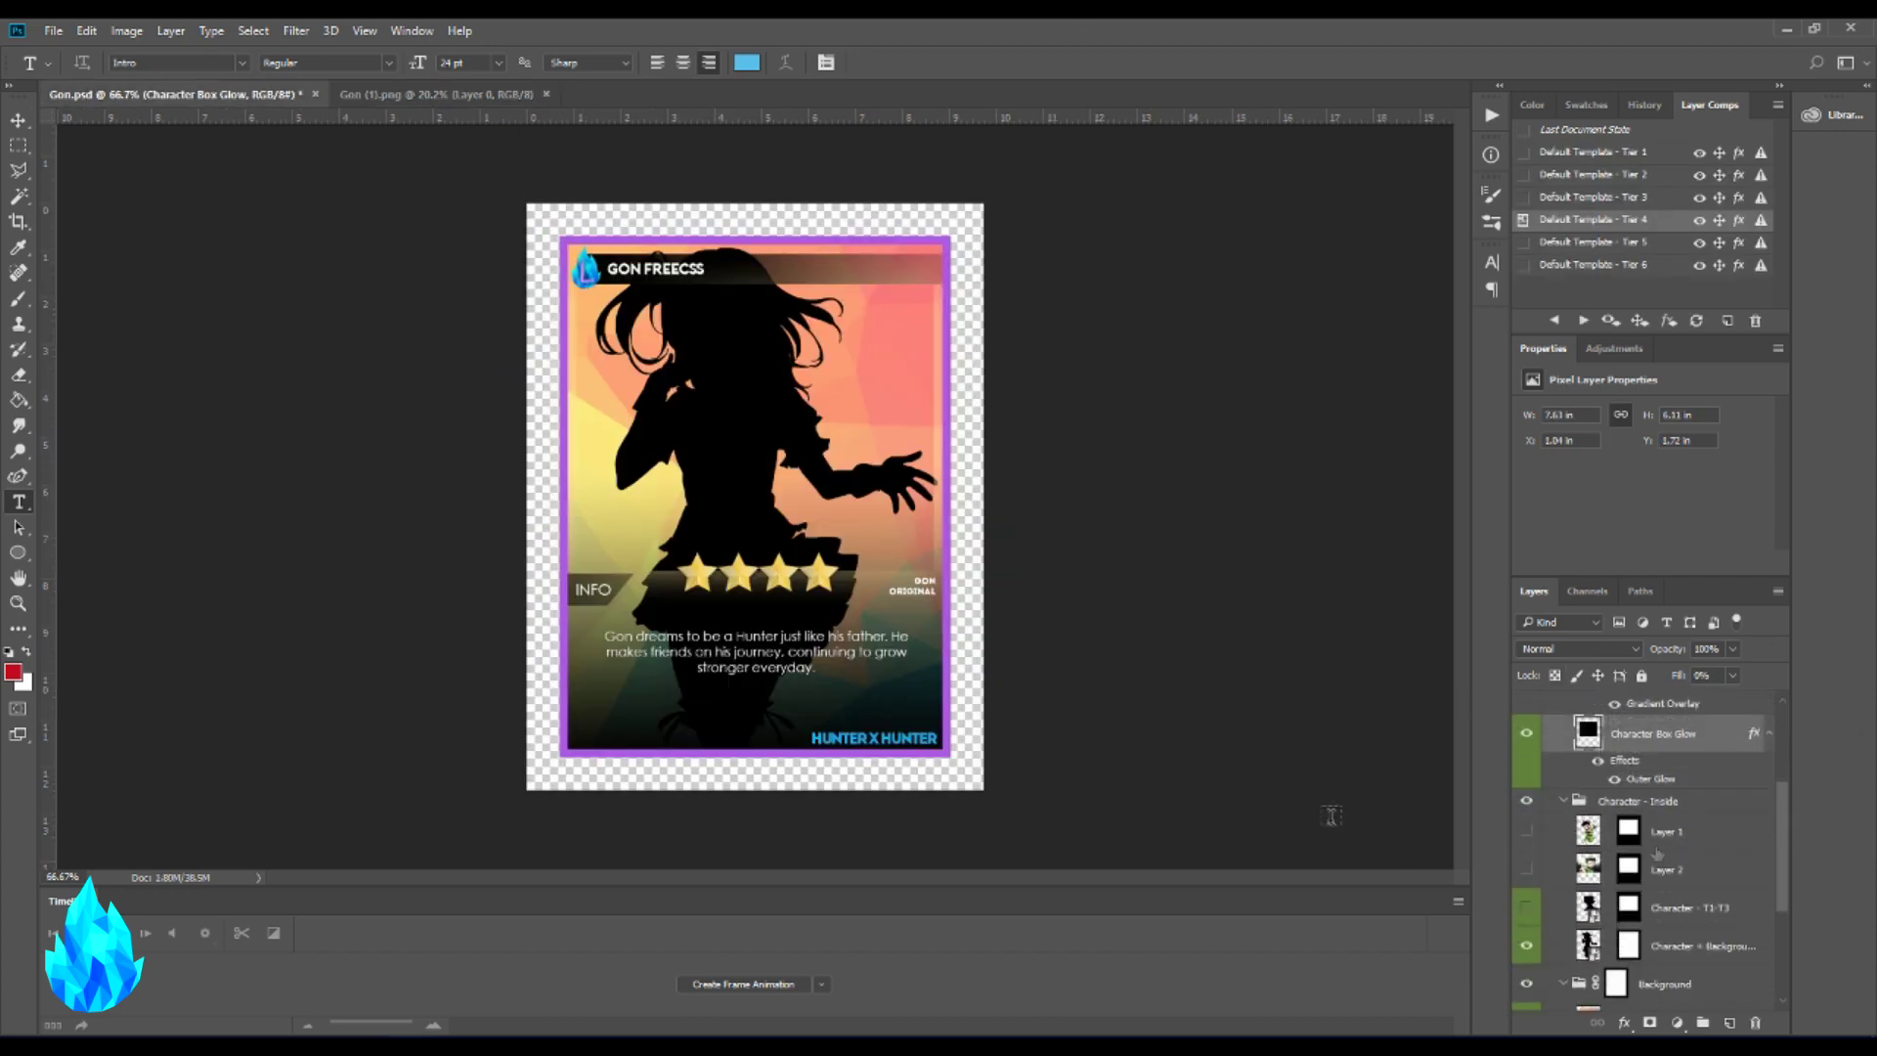
click(1576, 837)
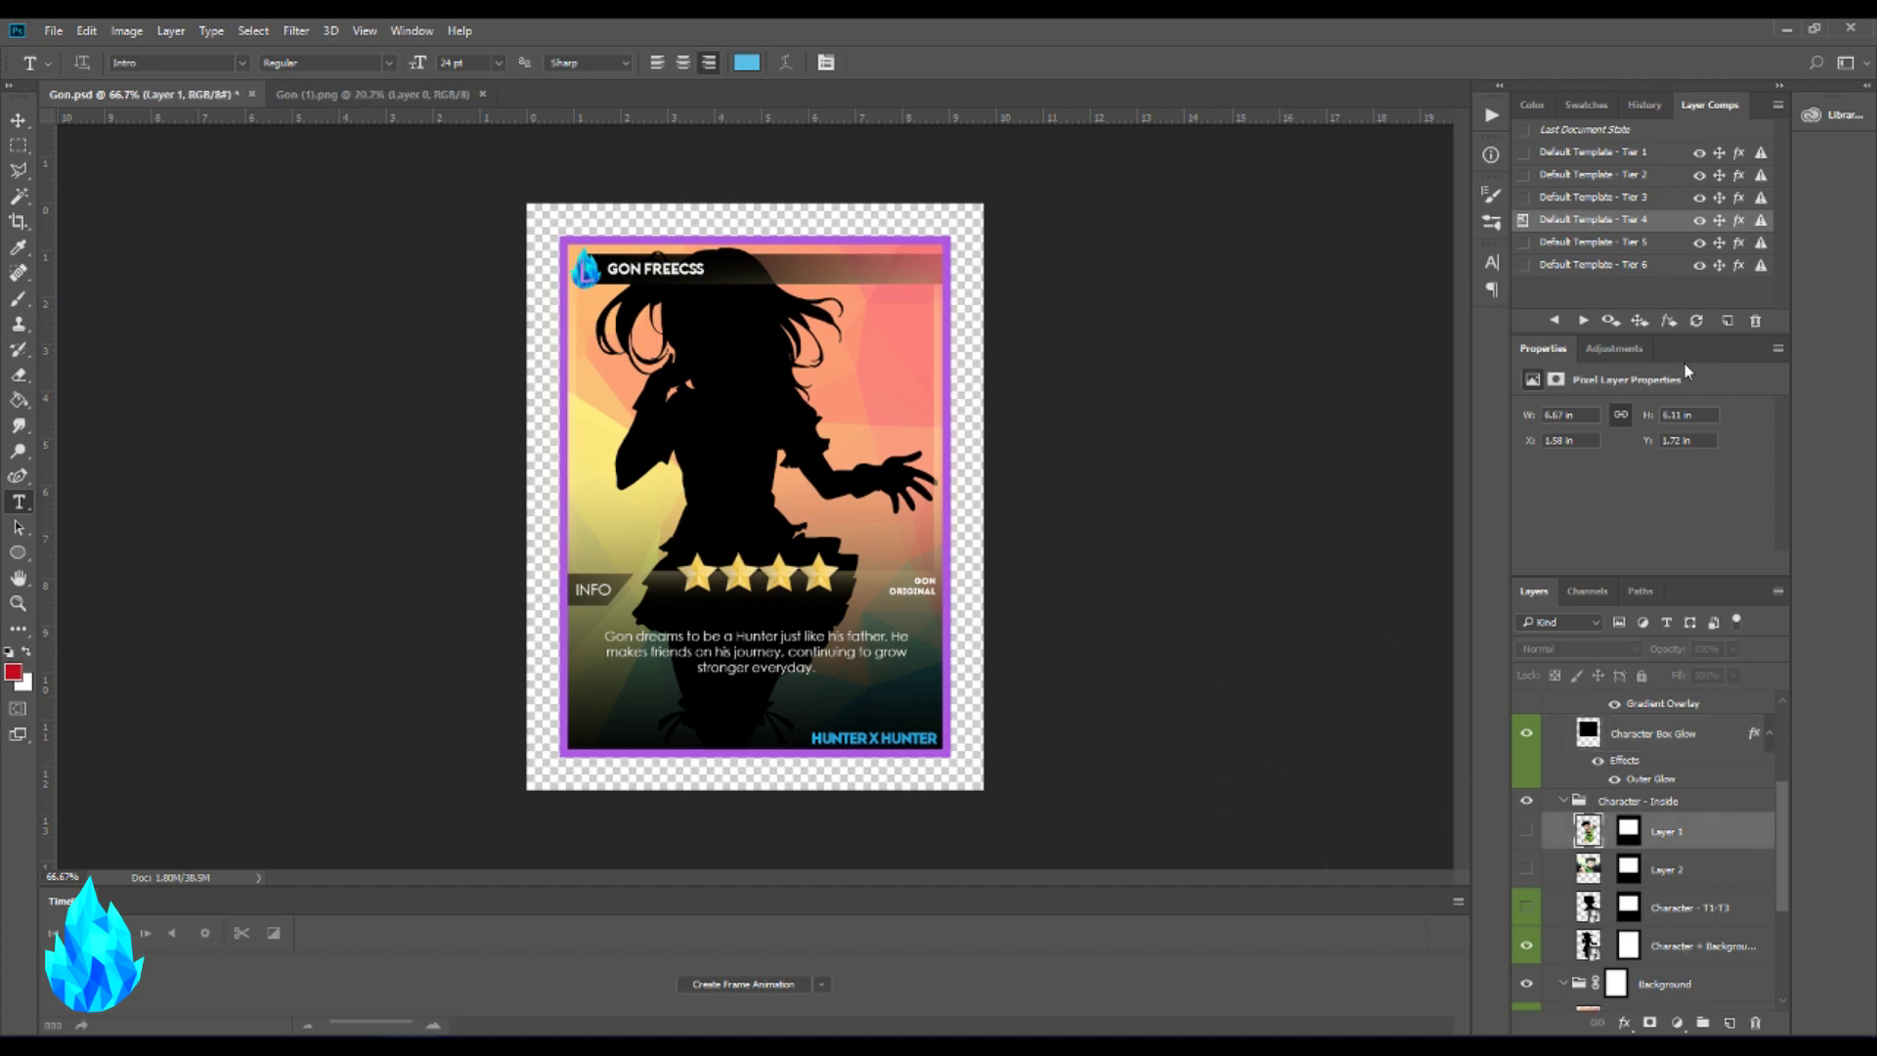
key(ctrl+v)
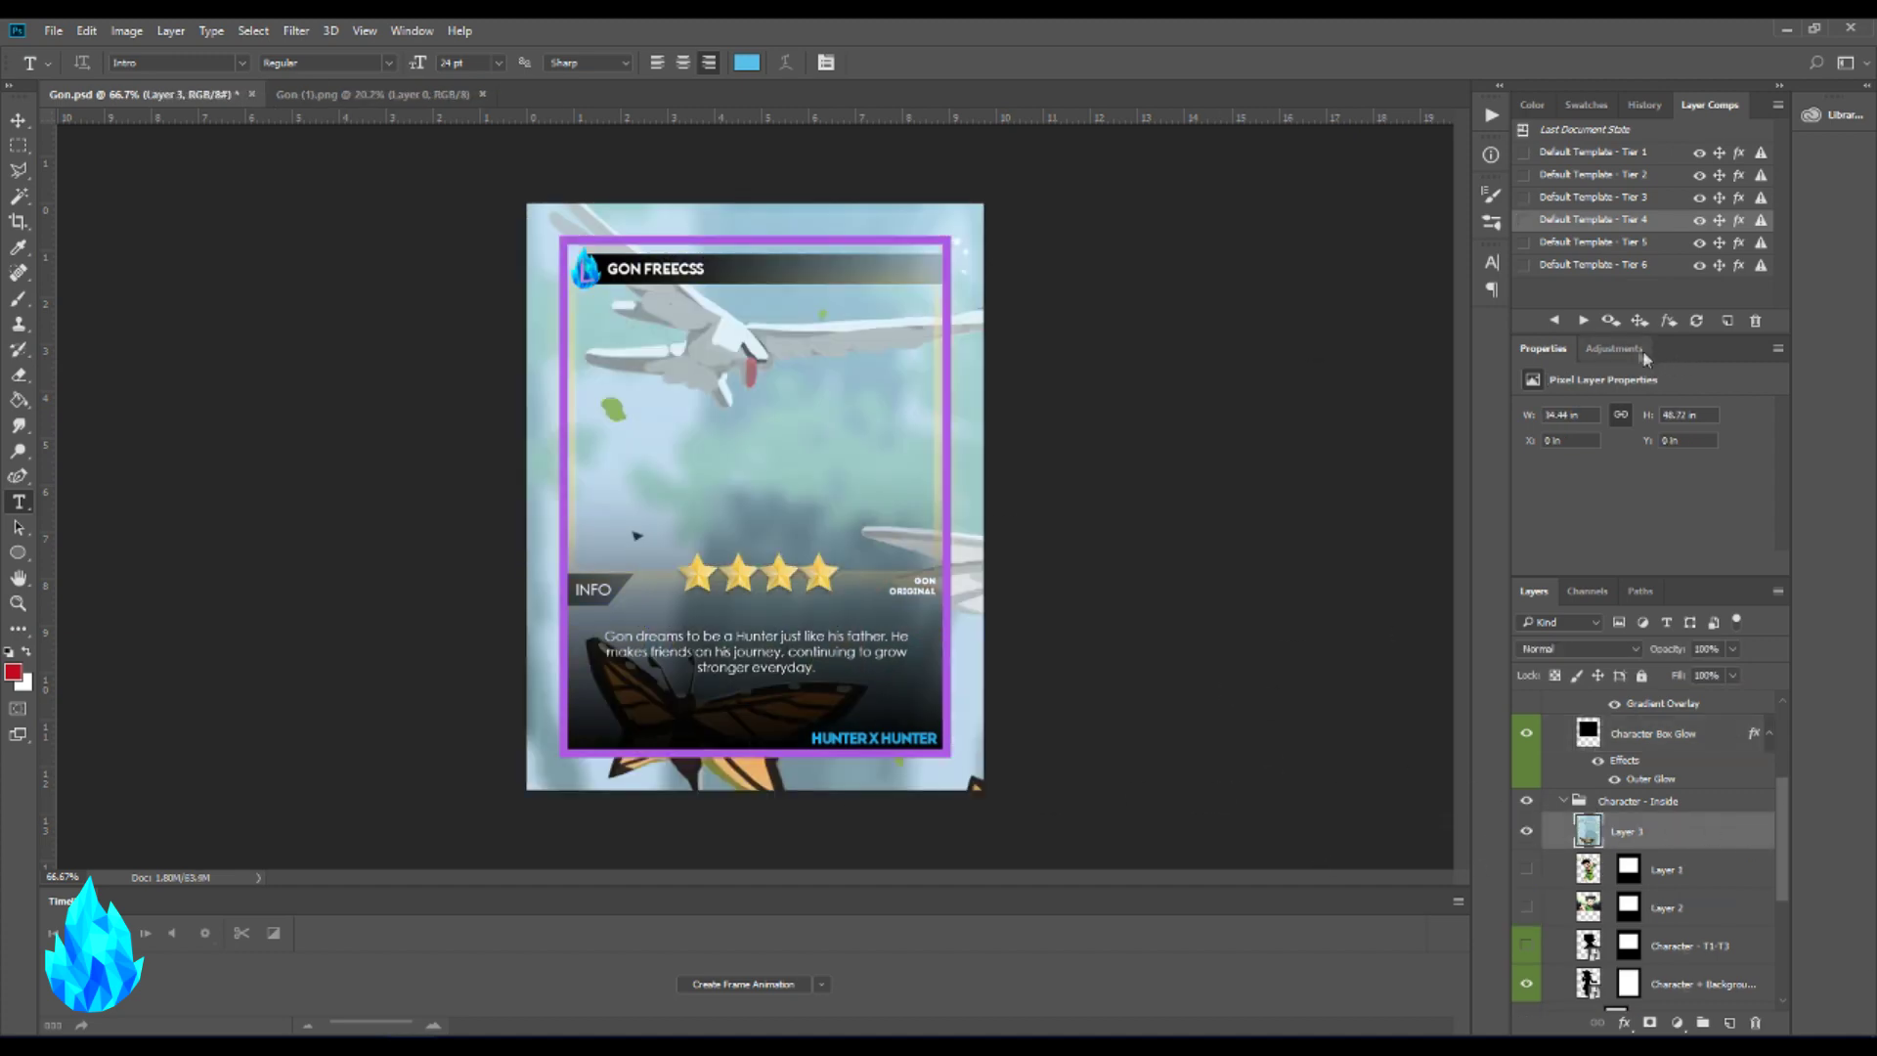
- Scale the pasted Gon artwork to about 30% and position it so it fills the inside of the purple card frame
scroll(1667, 860, down, 3)
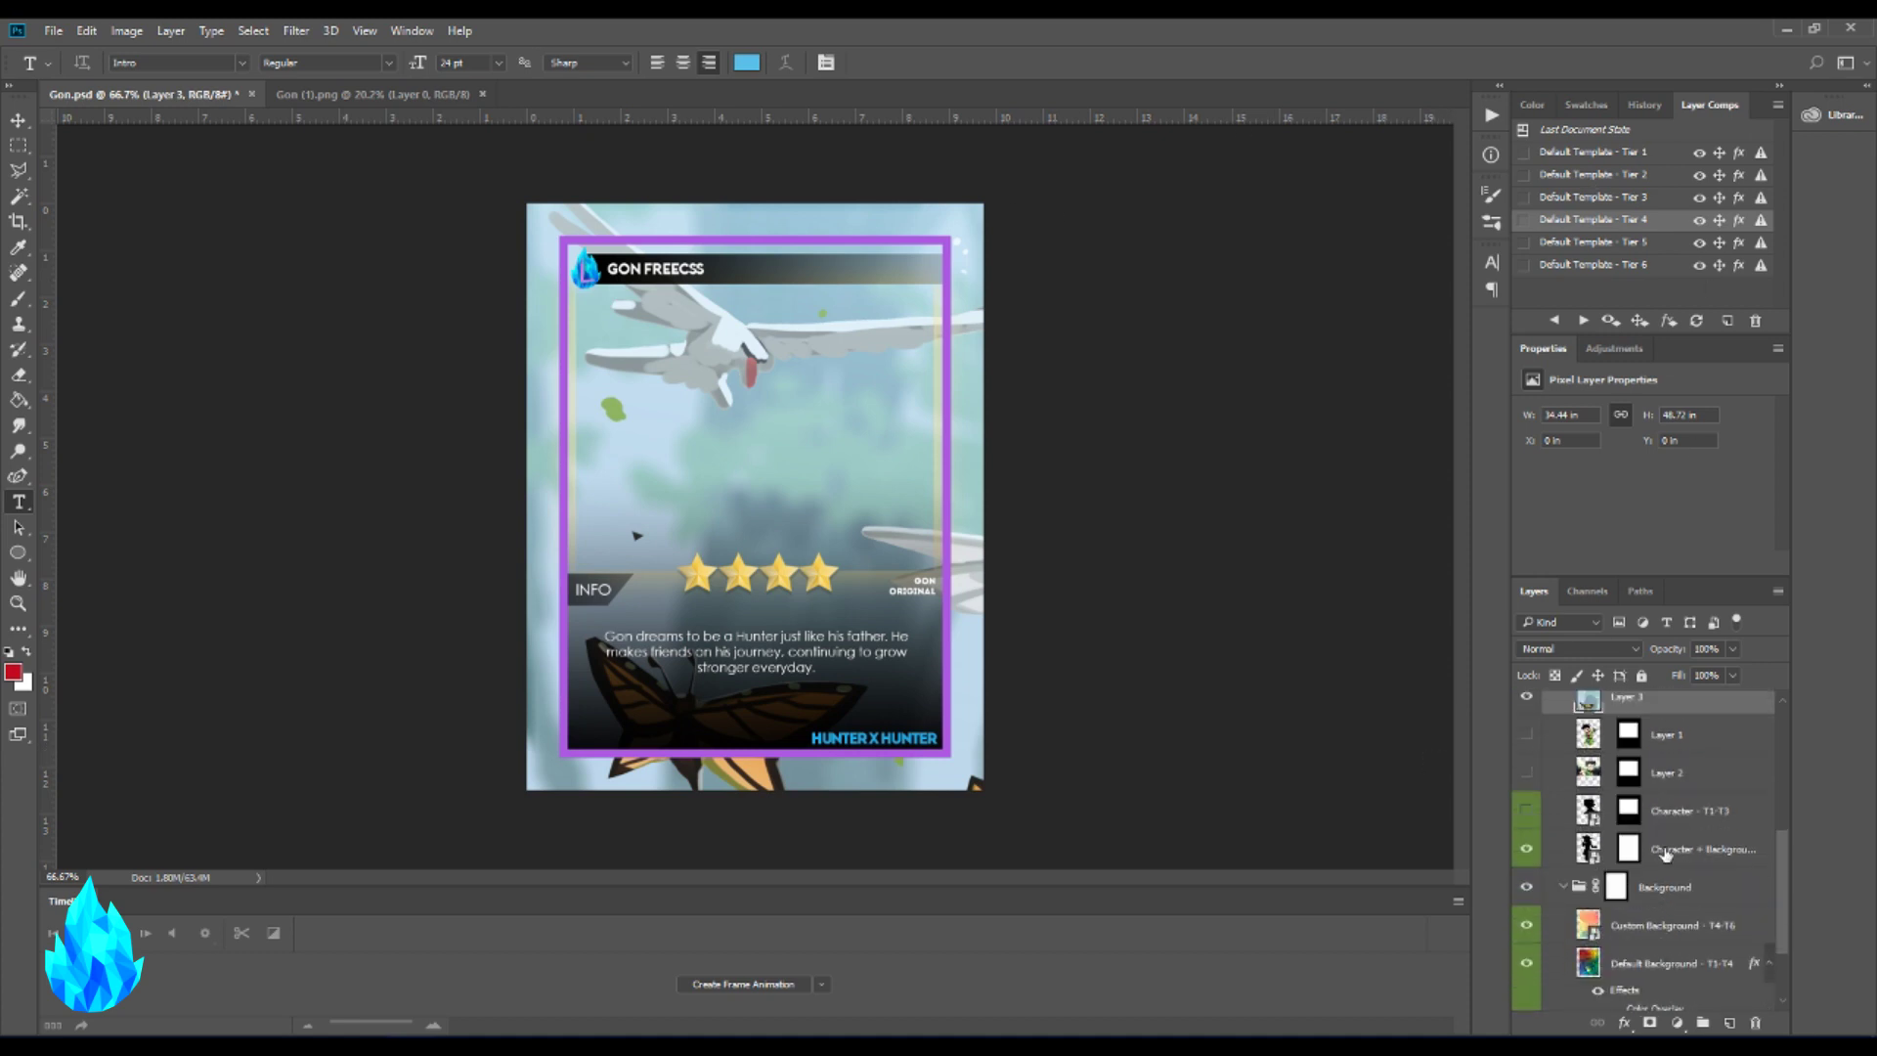
scroll(1667, 850, up, 3)
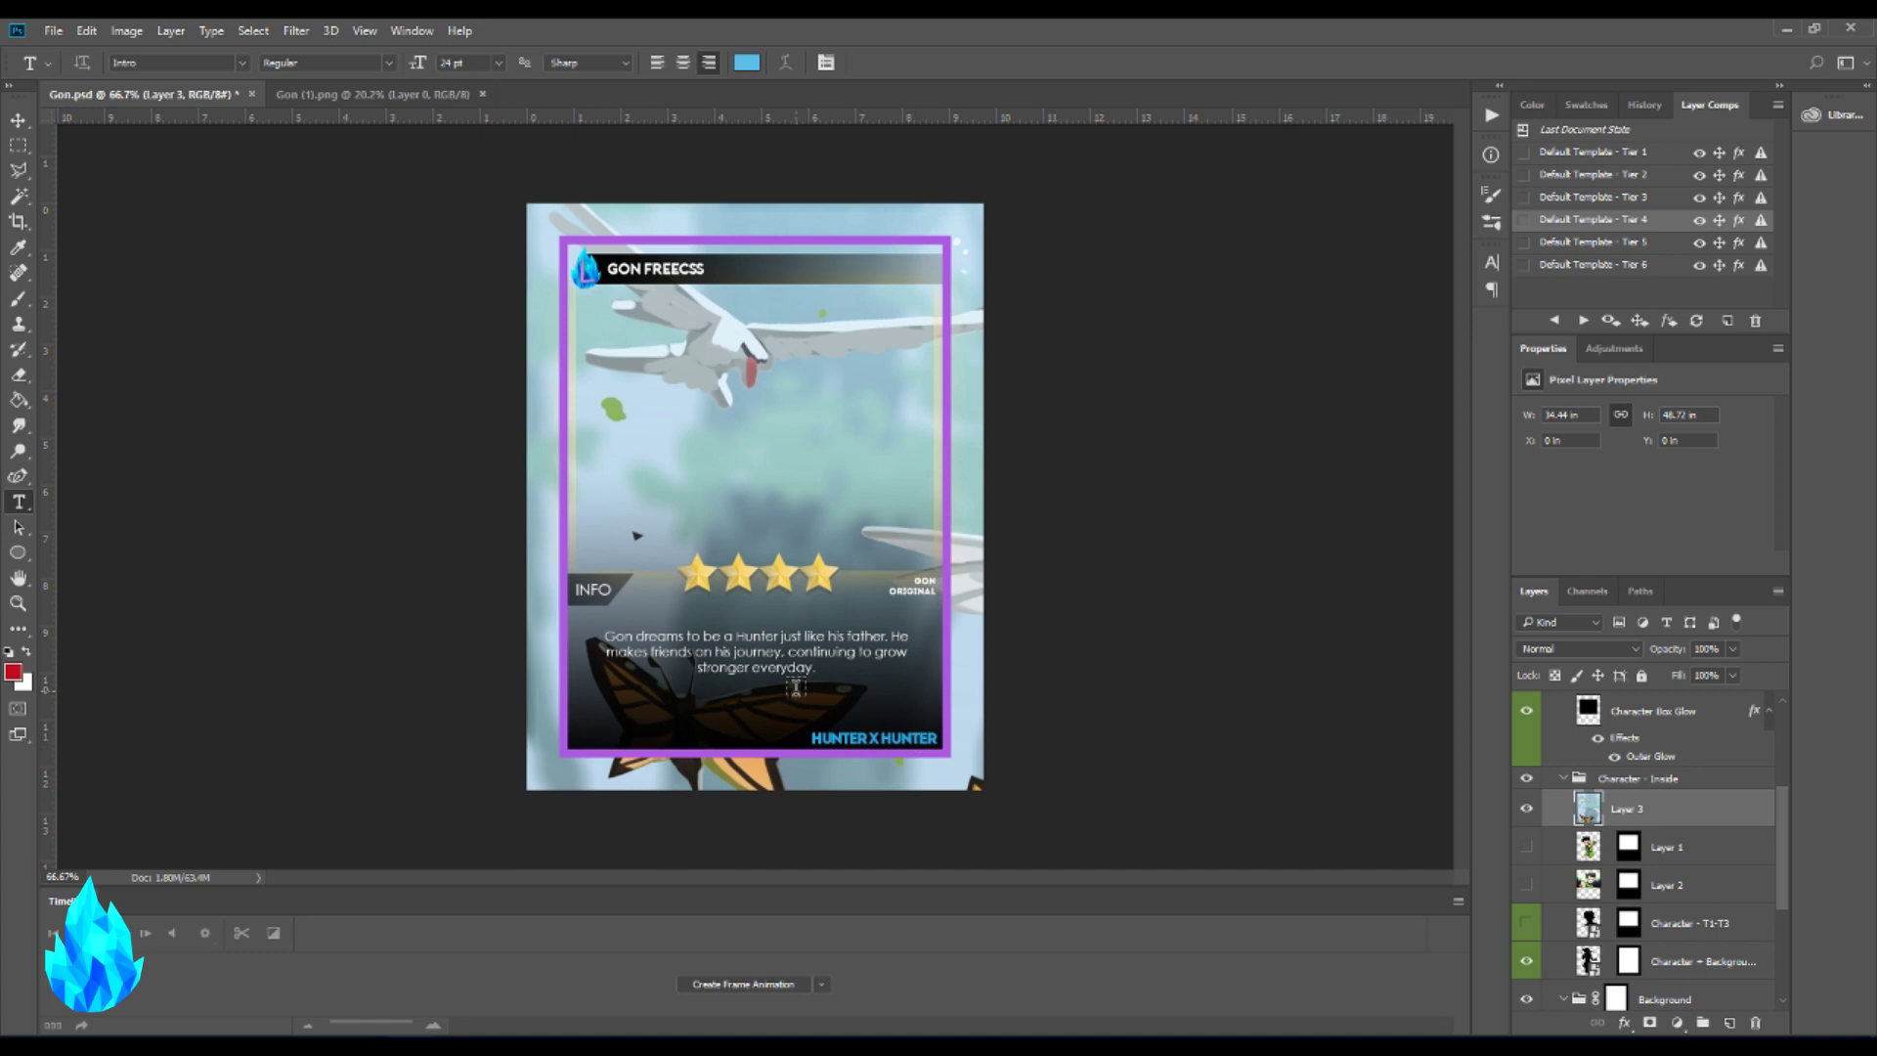
key(ctrl+t)
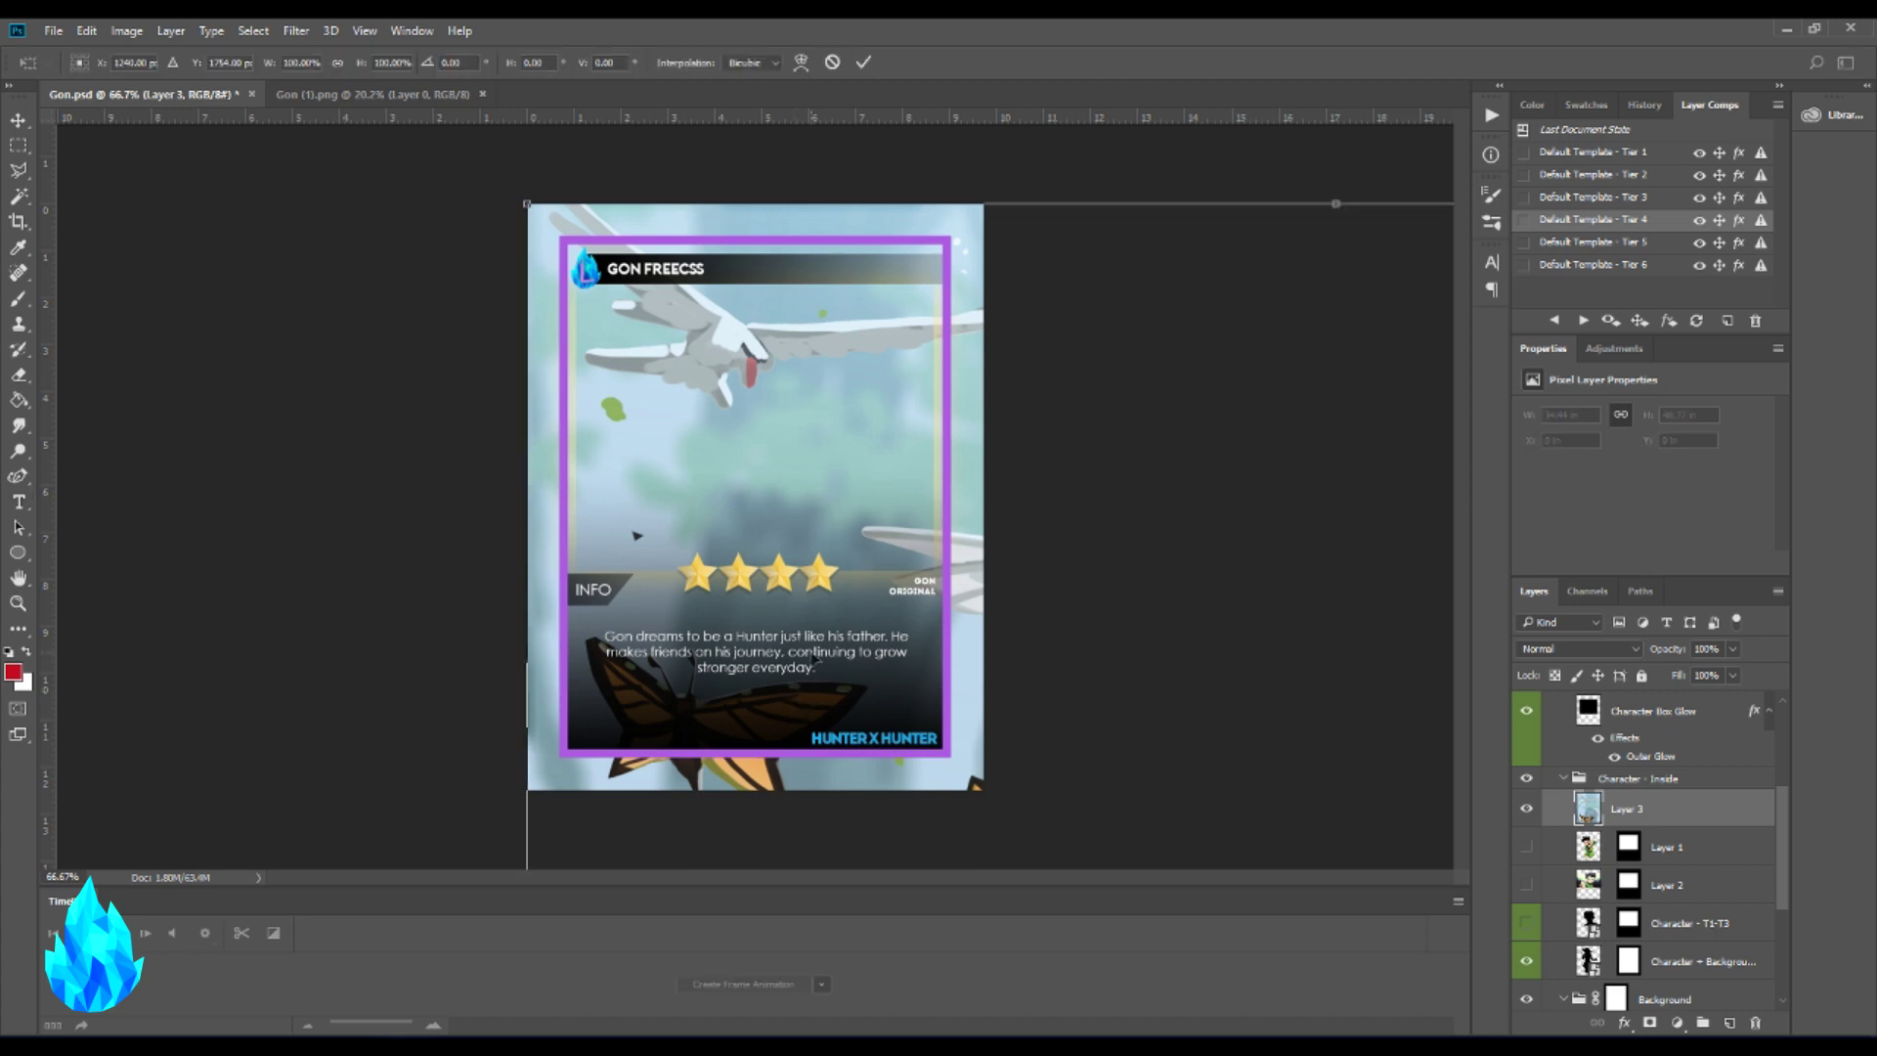
drag(533, 201, 633, 446)
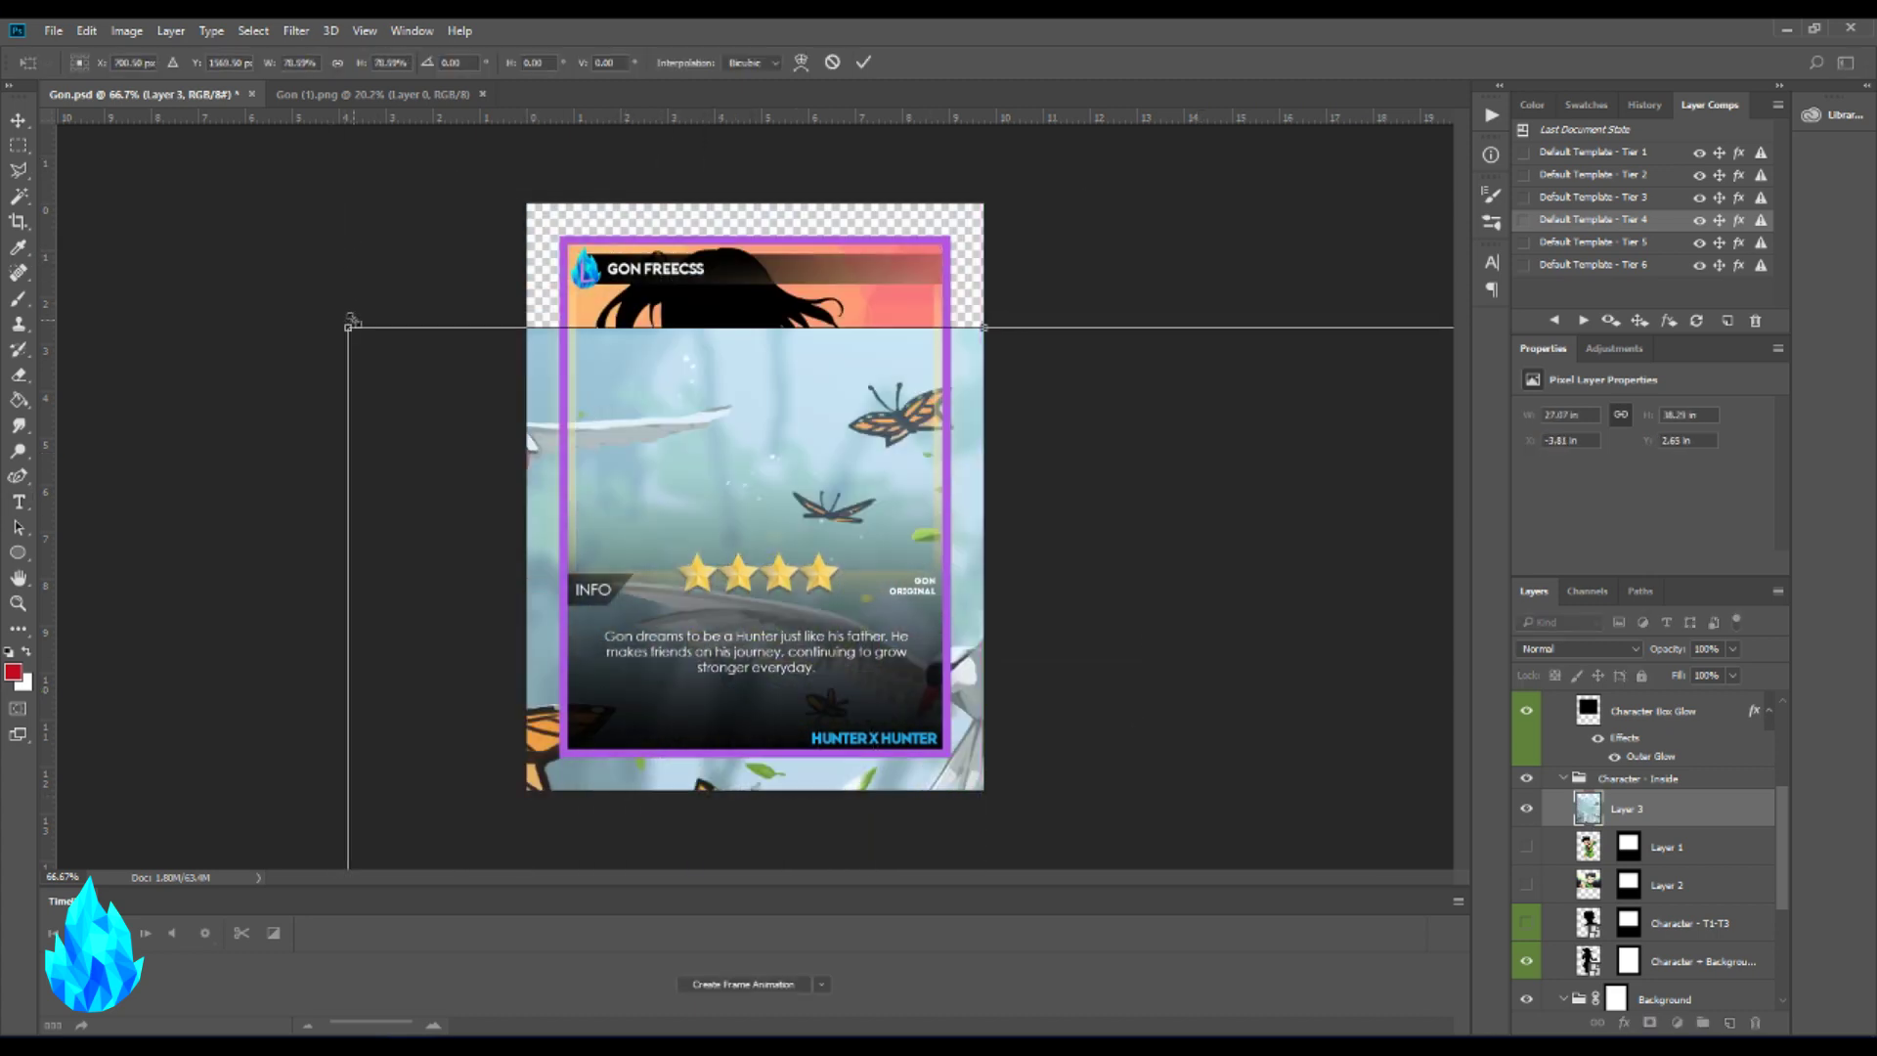
drag(348, 326, 434, 450)
drag(748, 585, 704, 350)
drag(983, 218, 1053, 252)
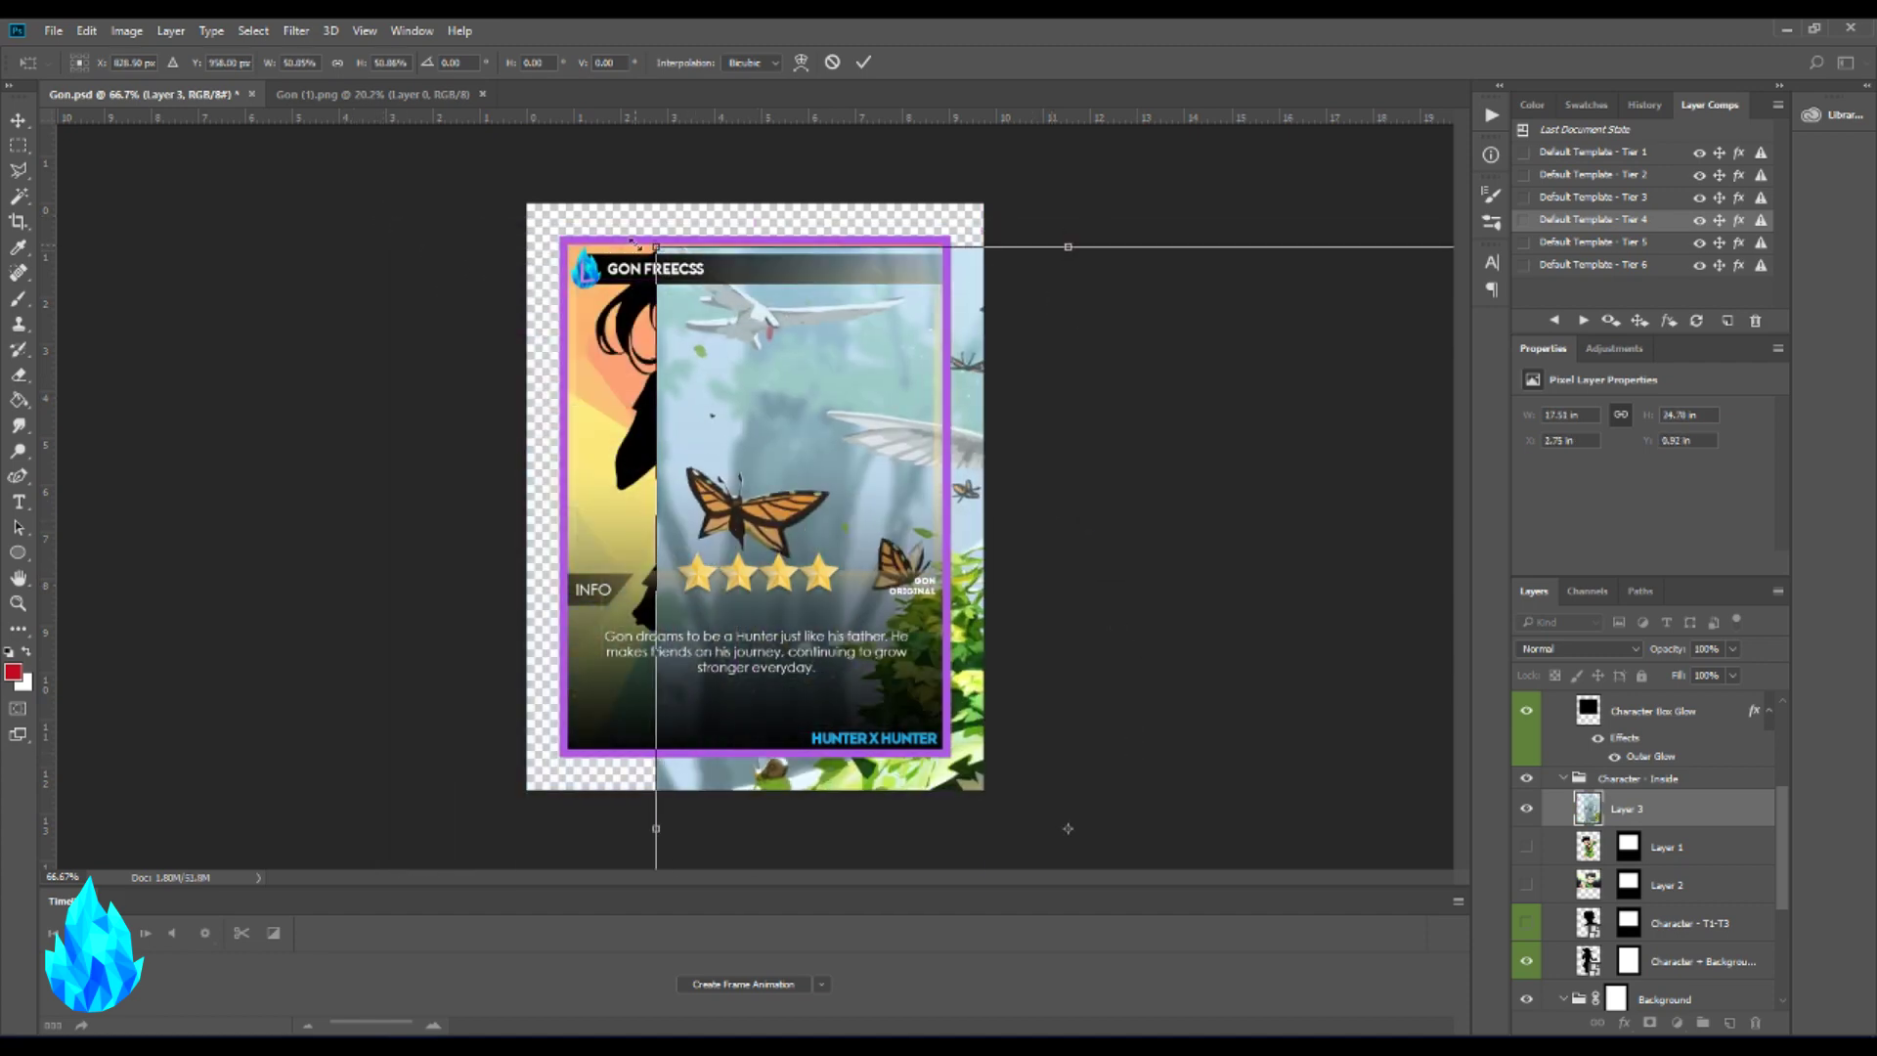
drag(746, 312, 1195, 635)
drag(1190, 759, 806, 123)
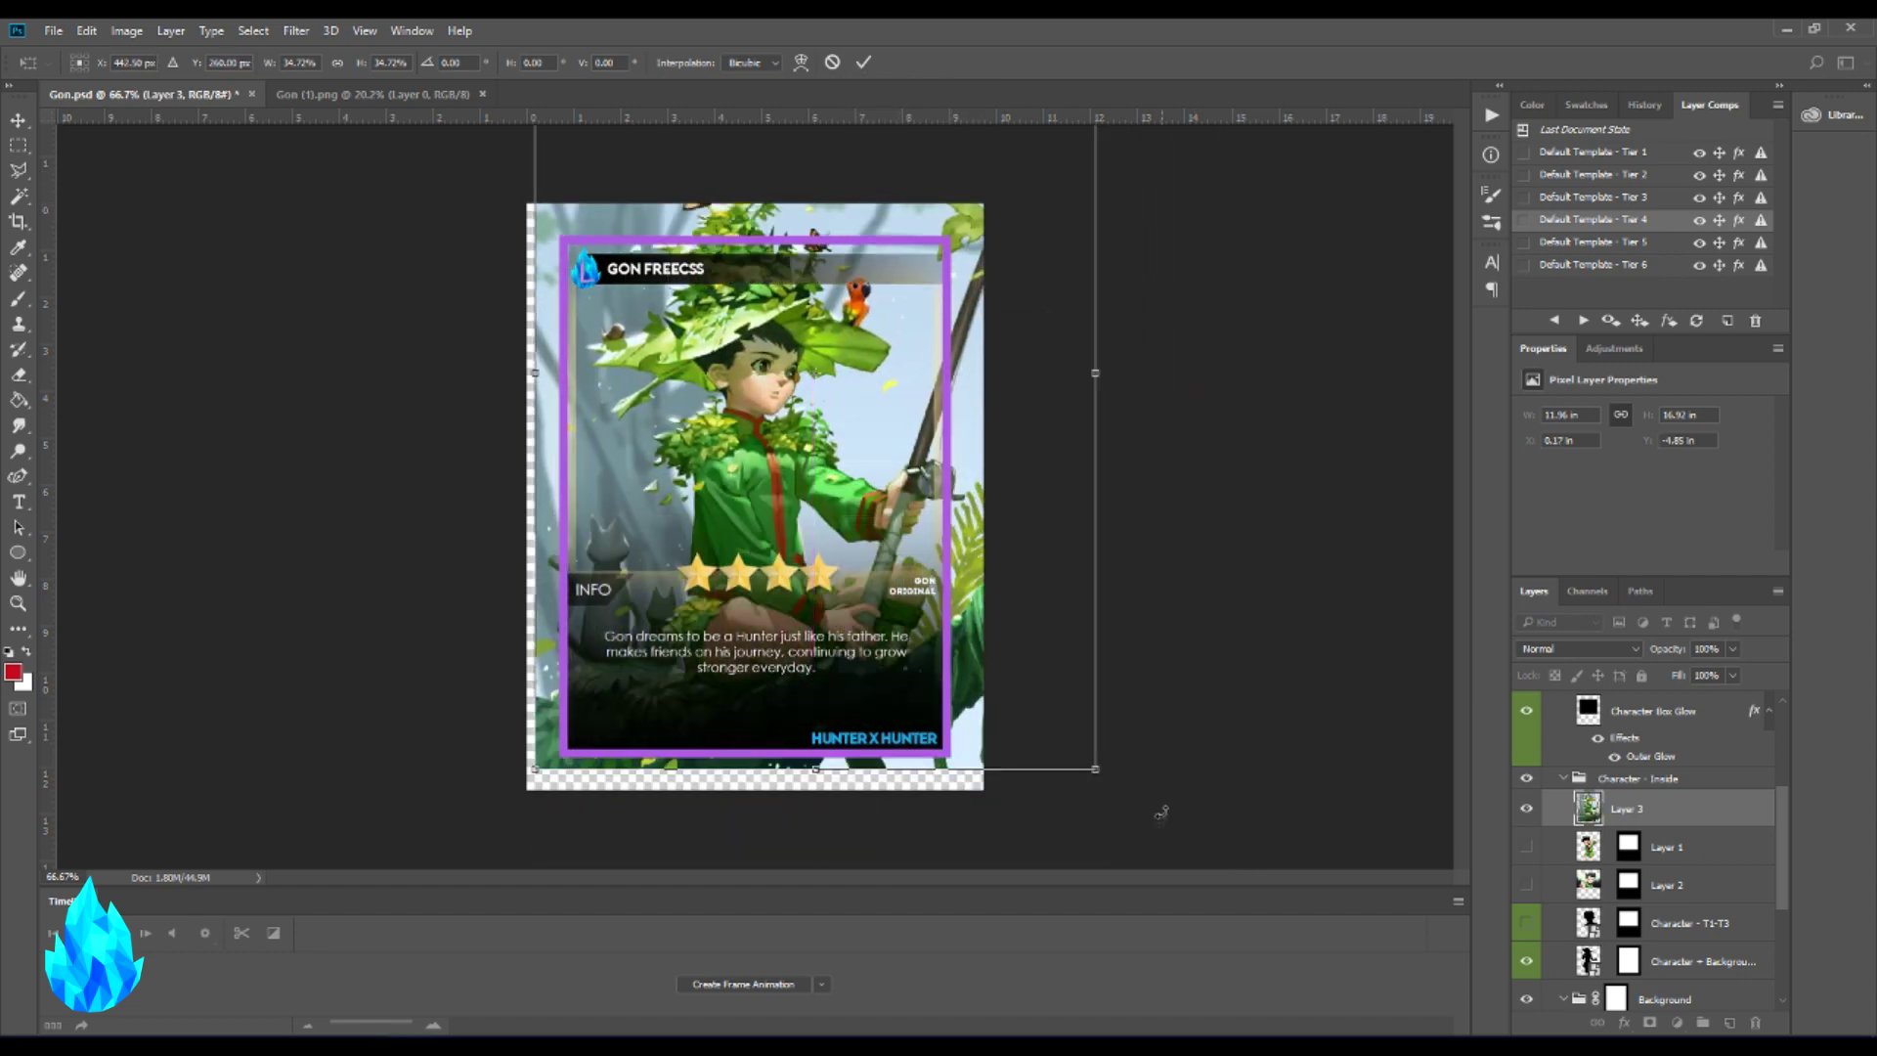
drag(1100, 766, 984, 691)
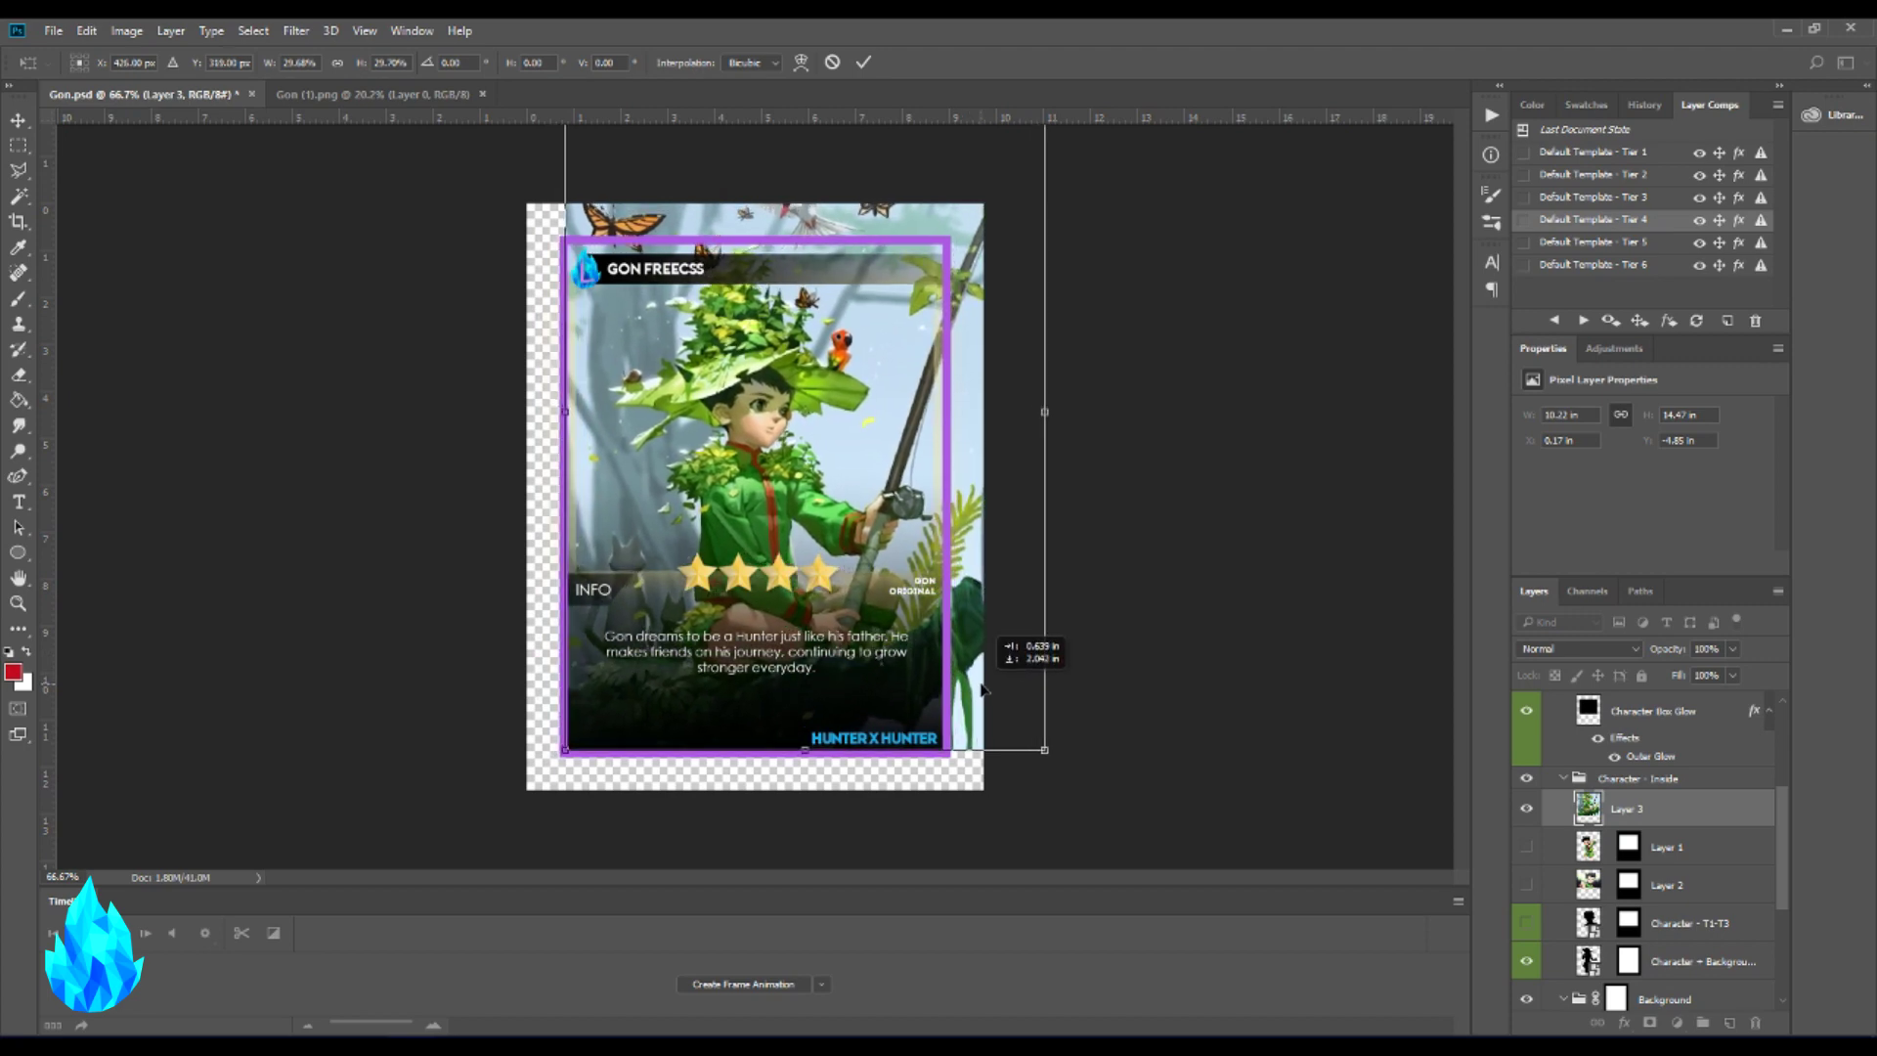
drag(984, 690, 984, 692)
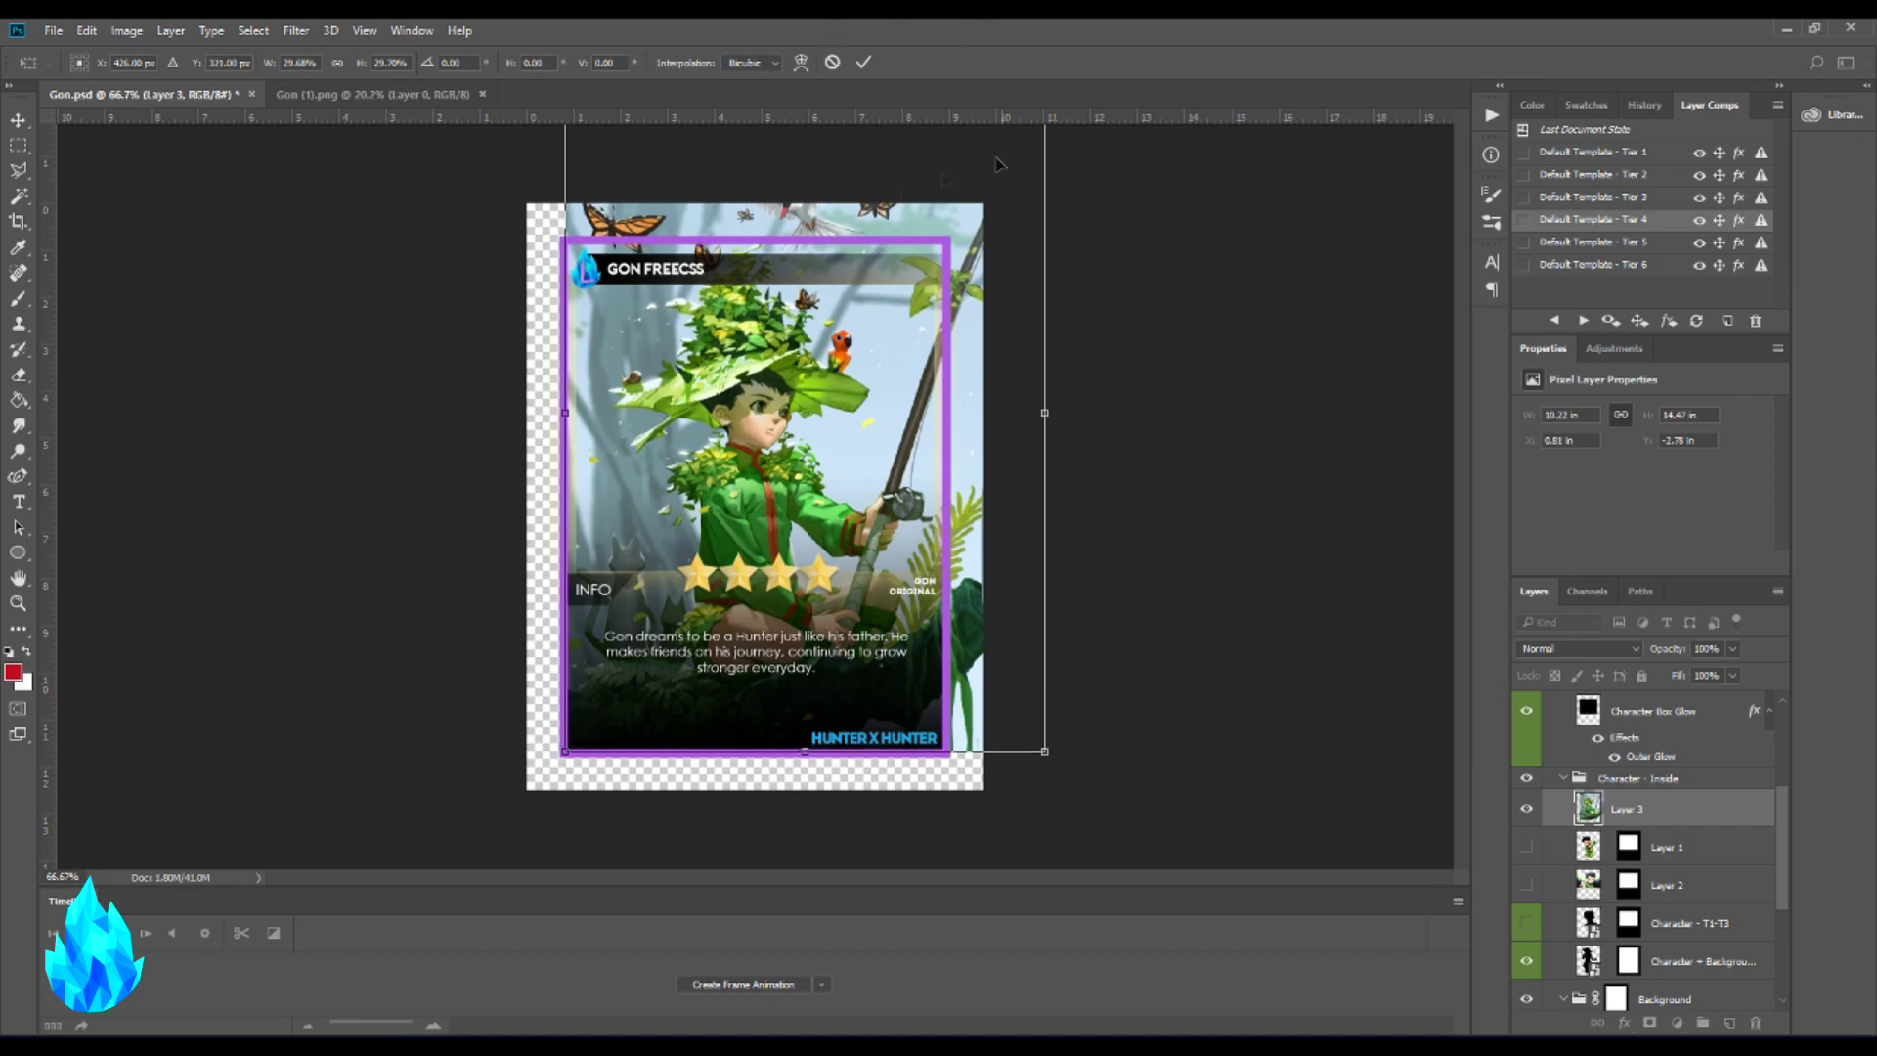
click(864, 64)
key(t)
- Copy the mask of the Character + Background layer onto the pasted Gon artwork to crop it to the card
scroll(1651, 805, down, 2)
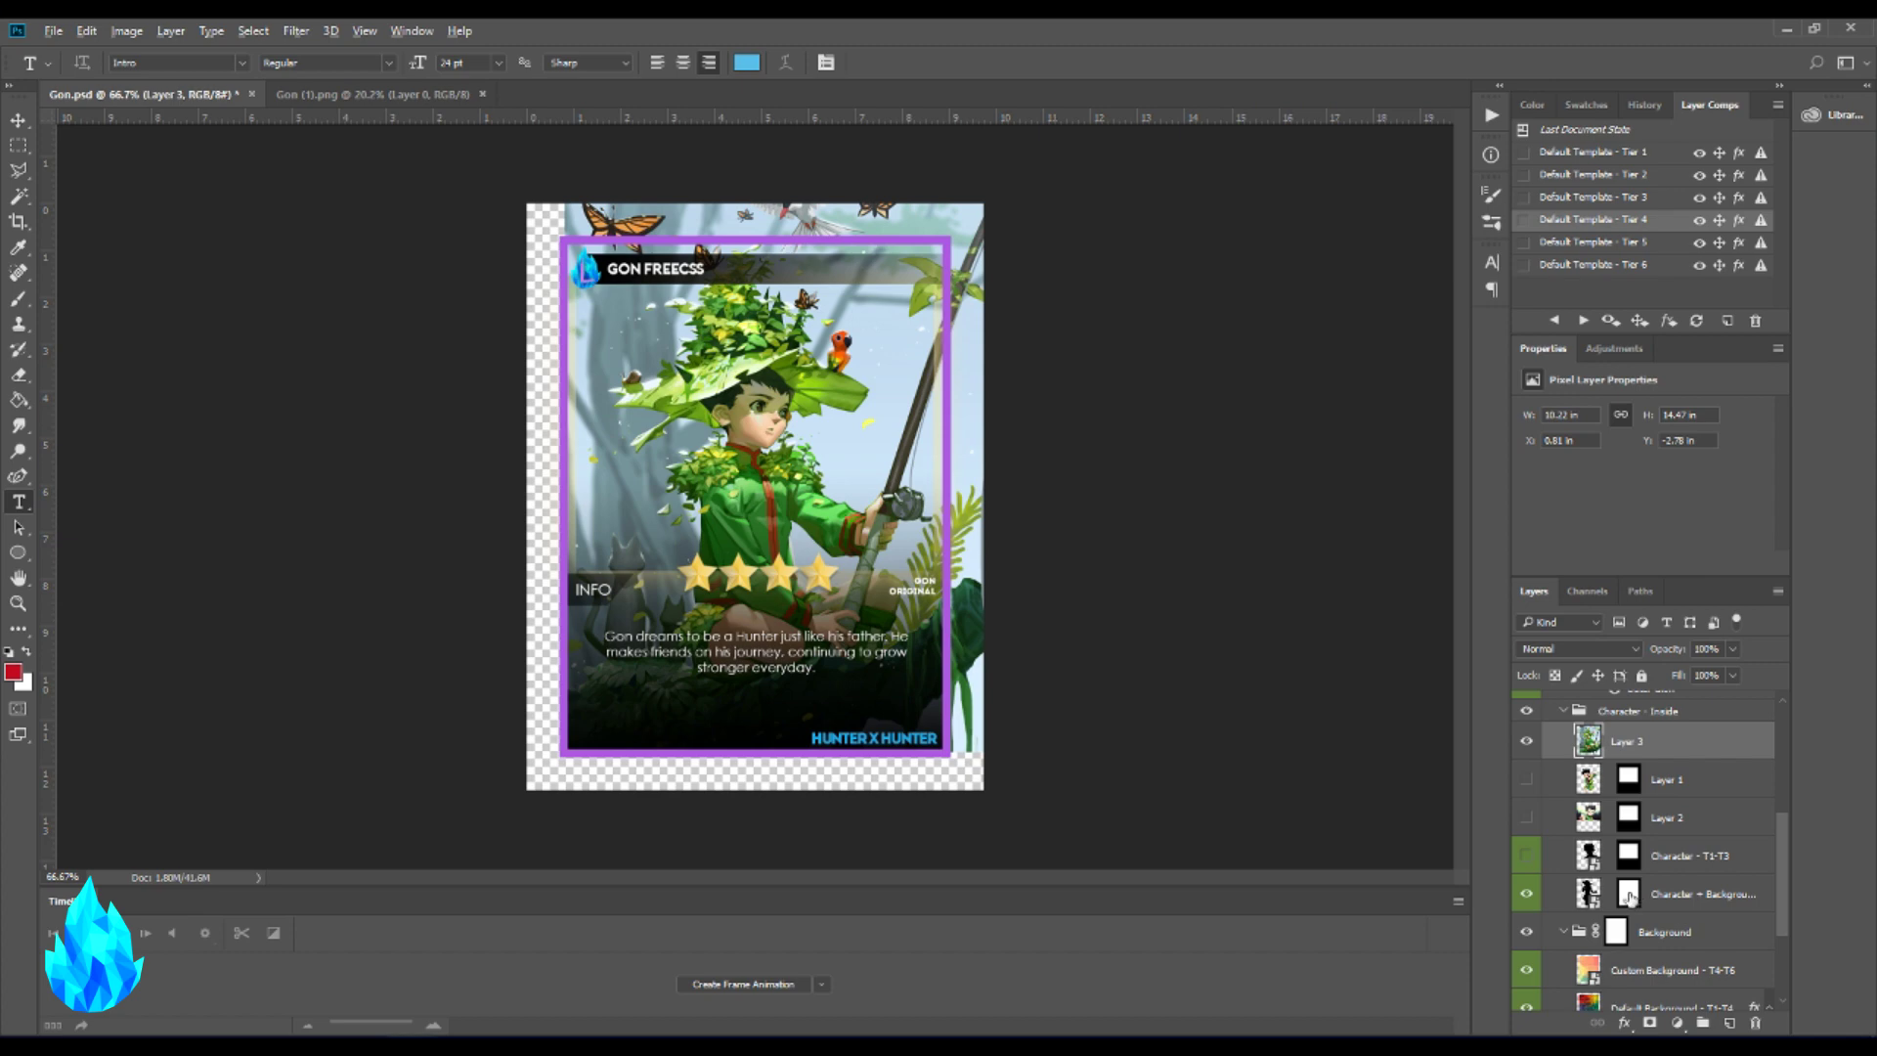
drag(1628, 897, 1627, 746)
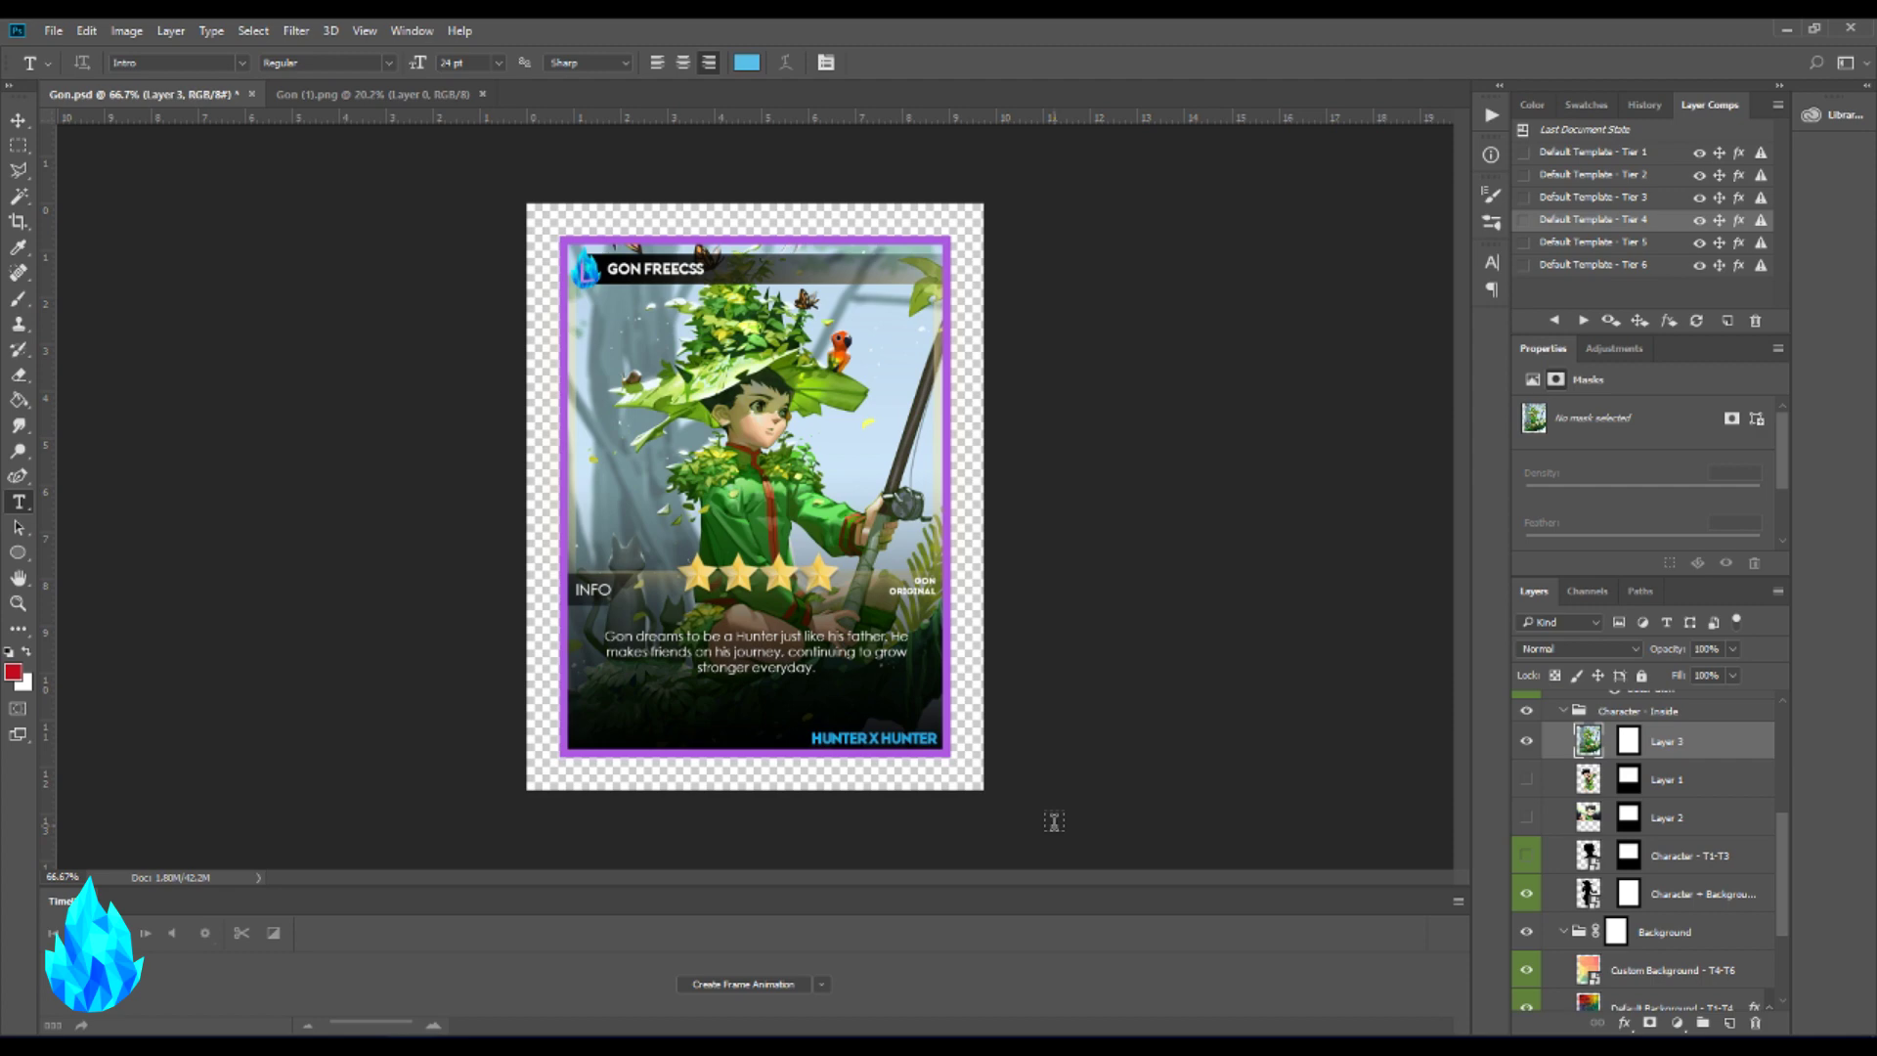
- Set the Tier 4 card's Character Box Glow outer glow colour to bright green #1bd041, starting from a green sampled from the artwork
scroll(1620, 802, up, 3)
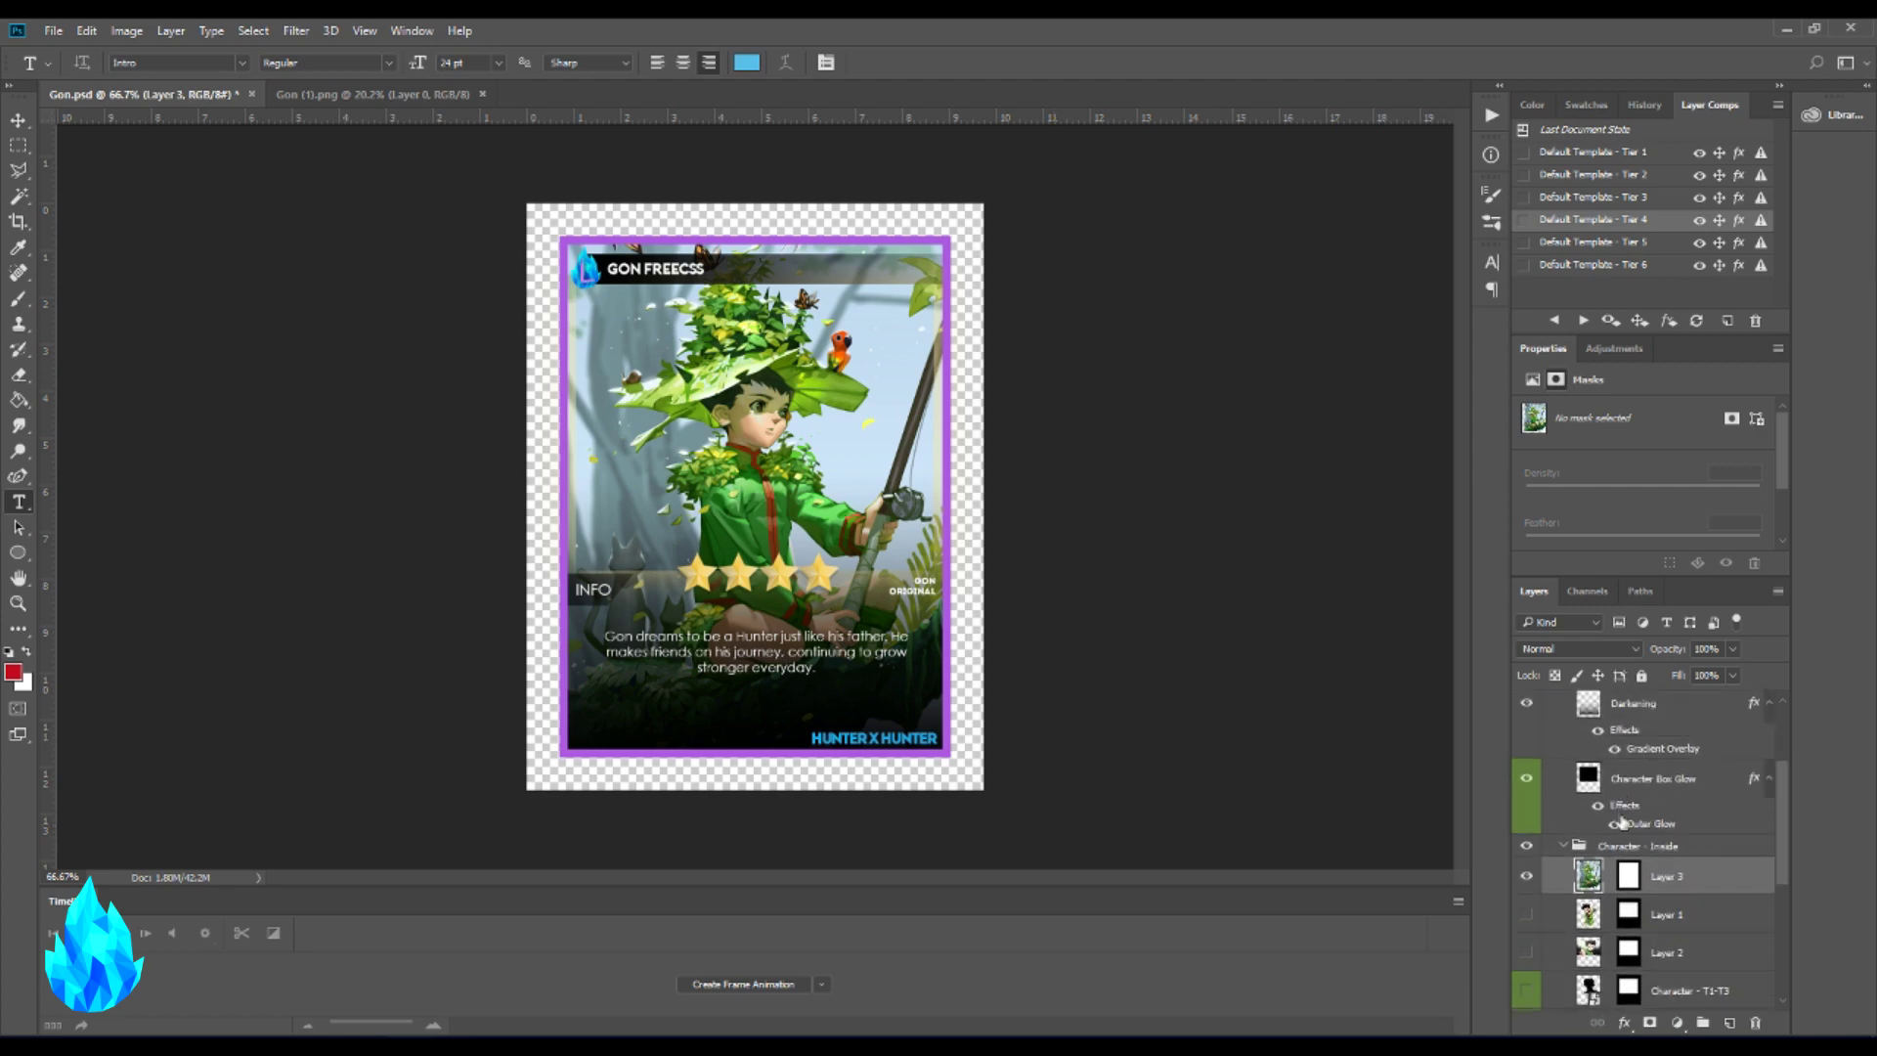
double_click(1631, 824)
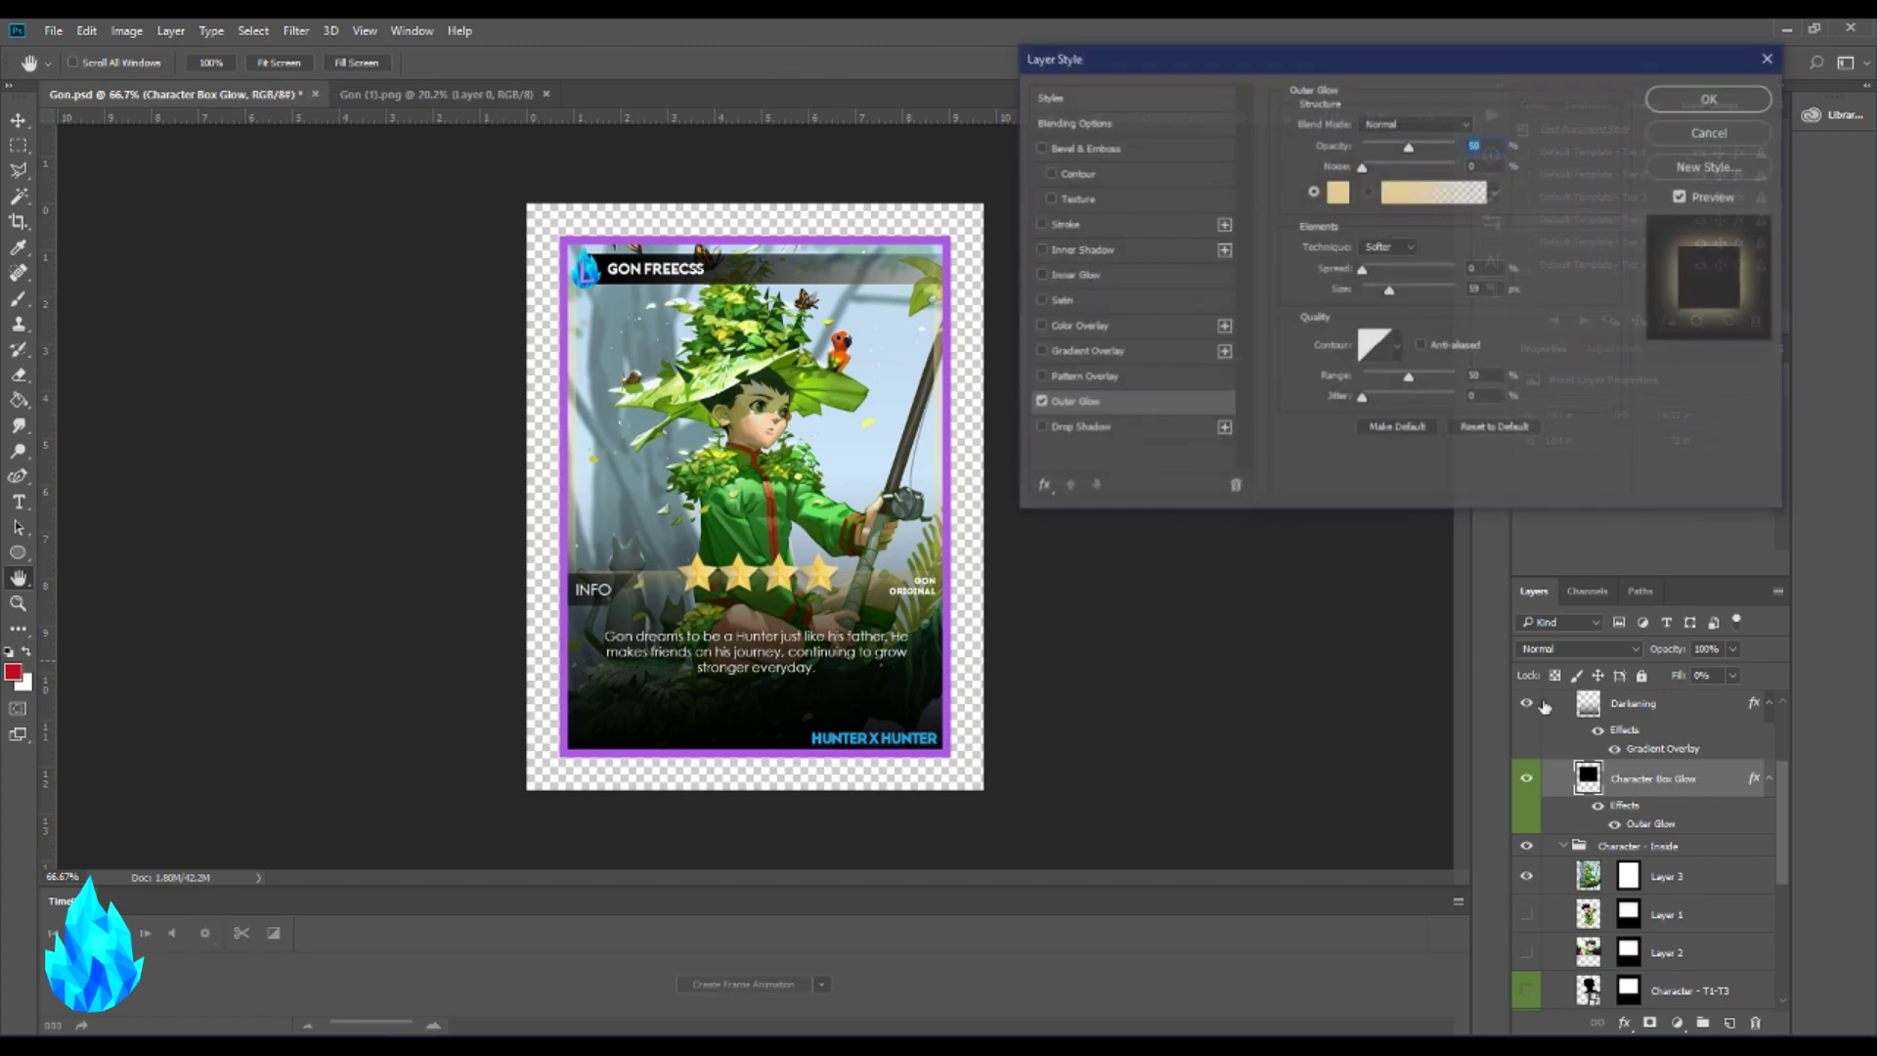
click(1347, 193)
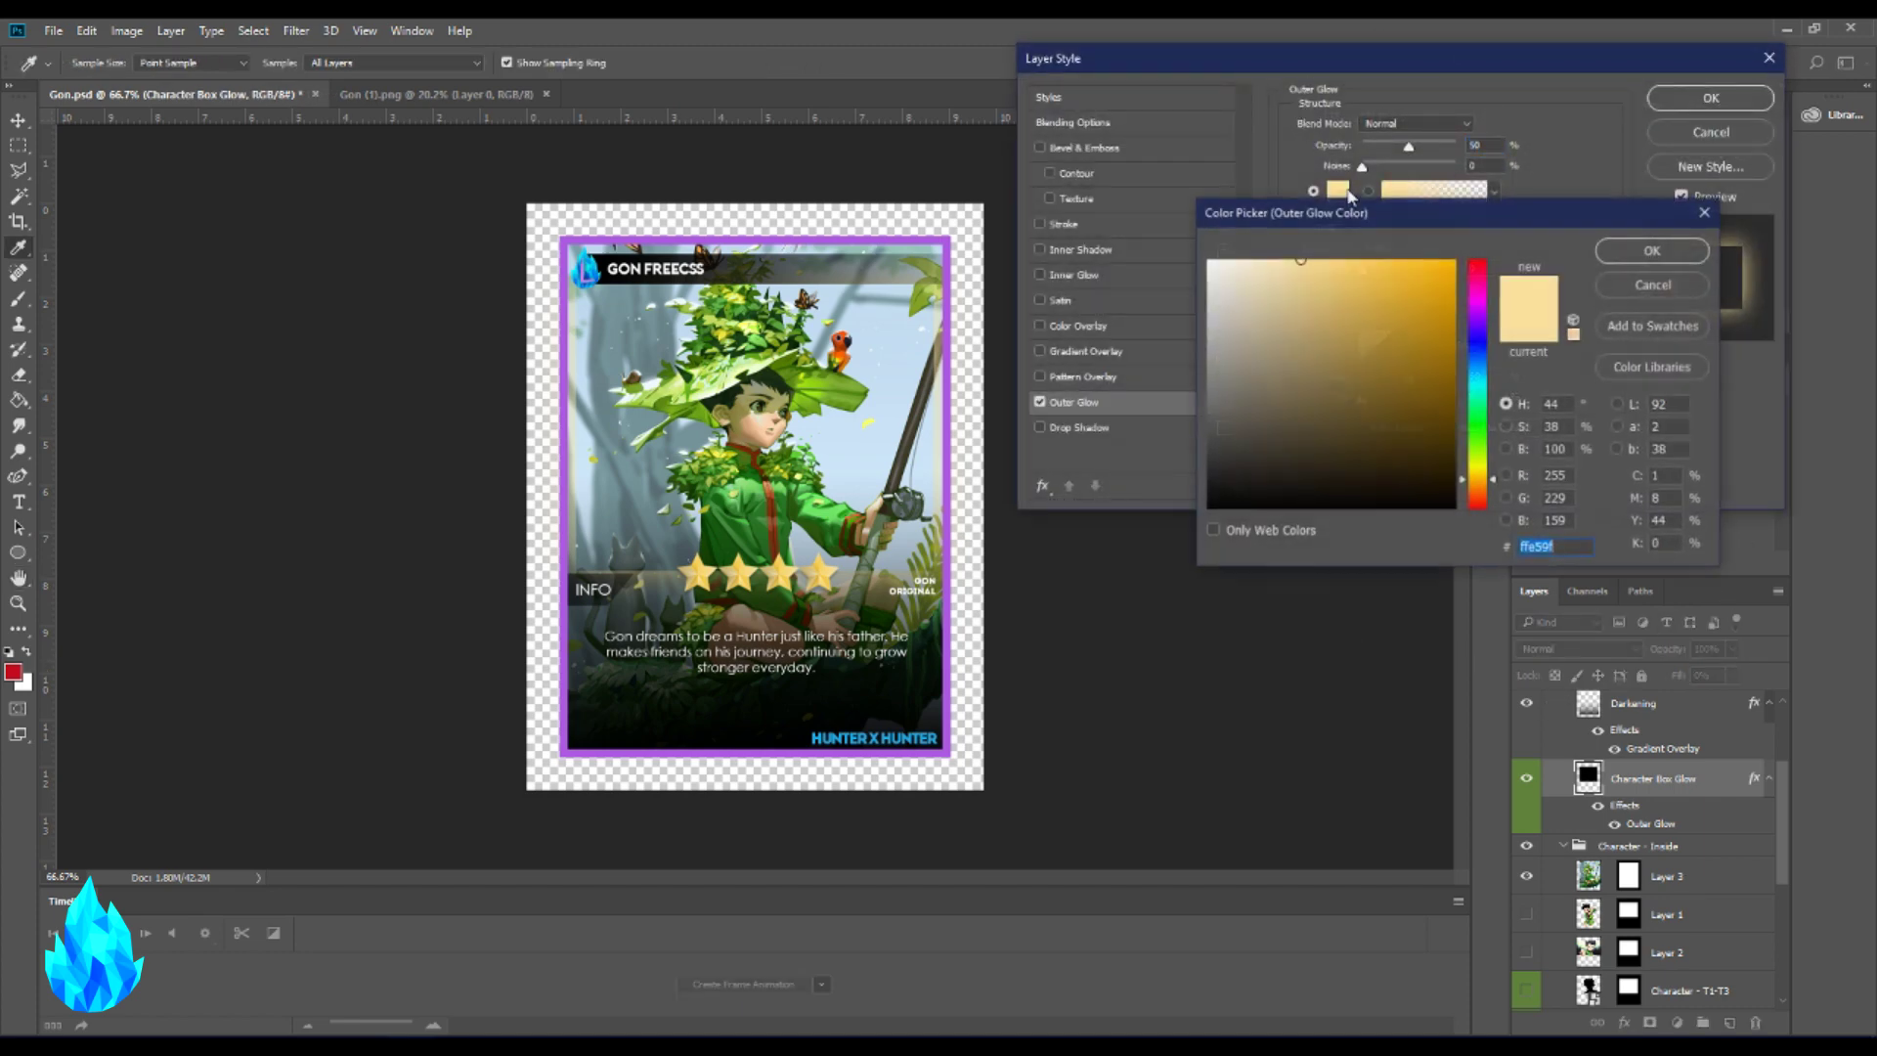
click(760, 476)
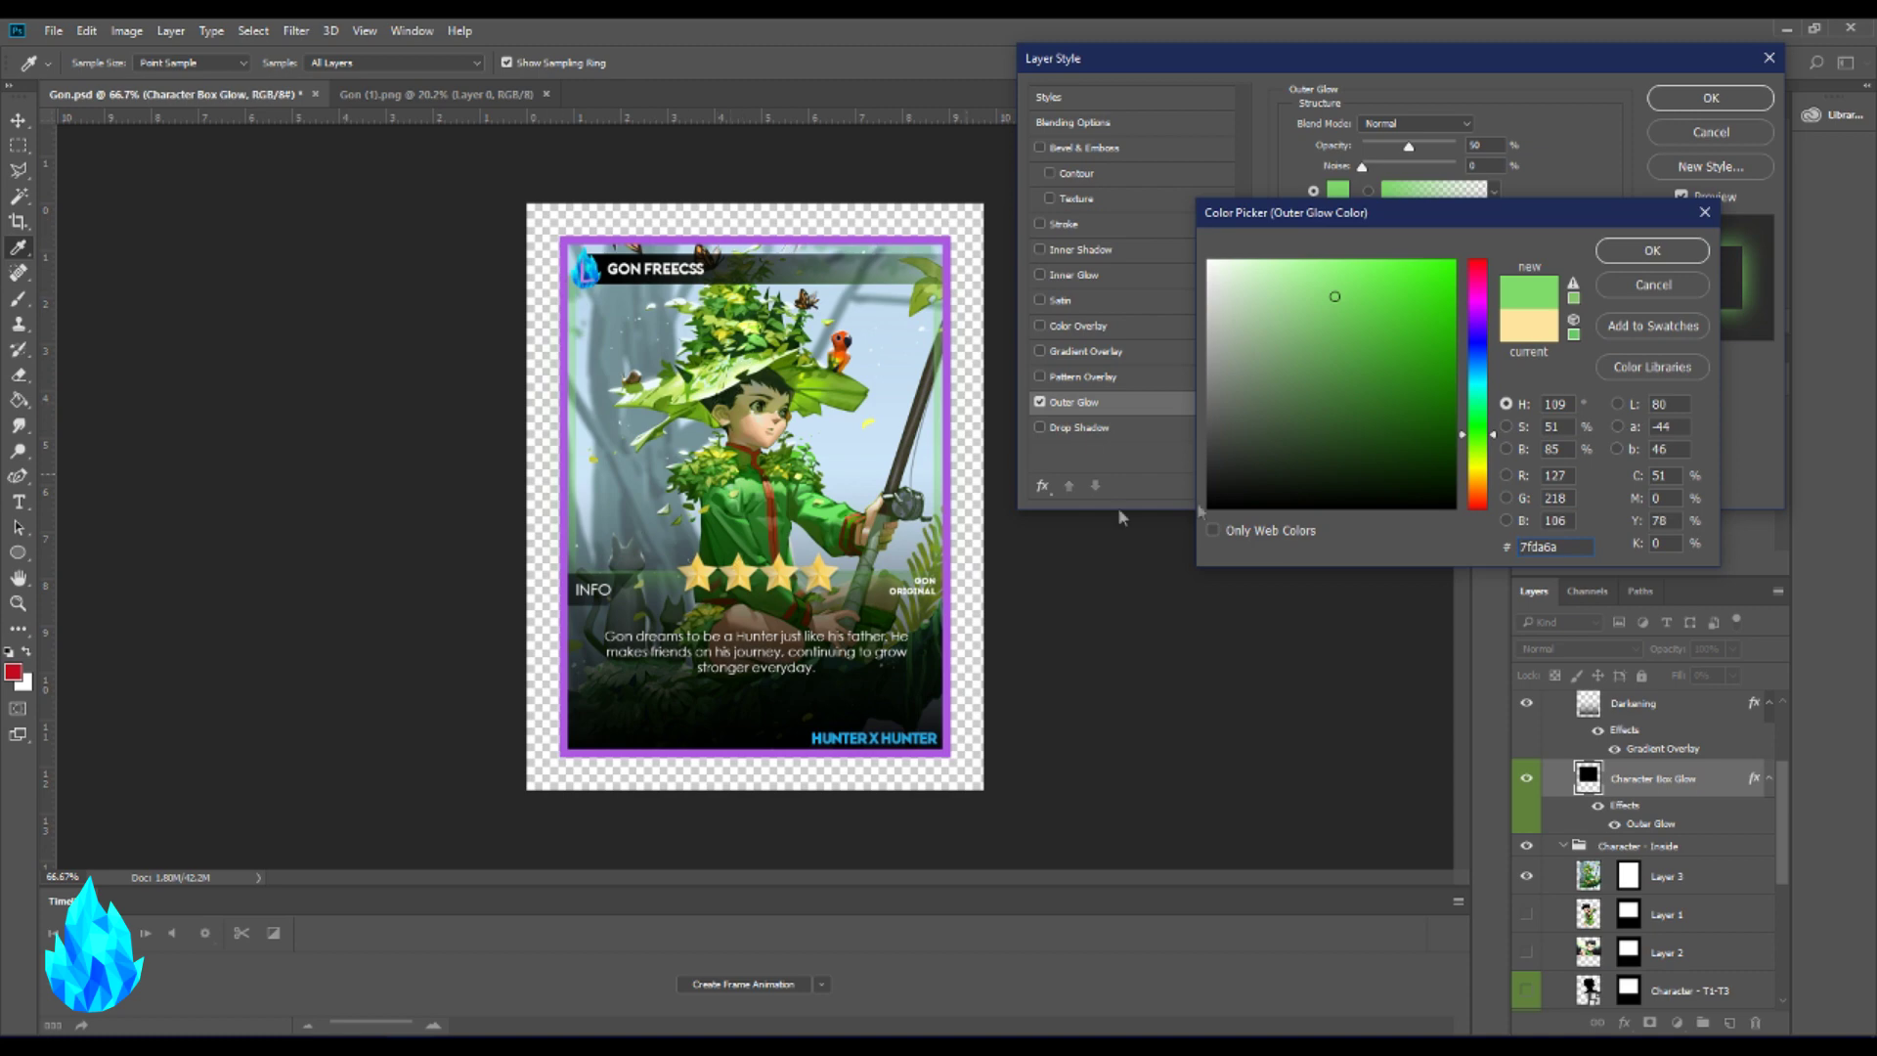
drag(1393, 293, 1424, 305)
drag(1482, 433, 1479, 425)
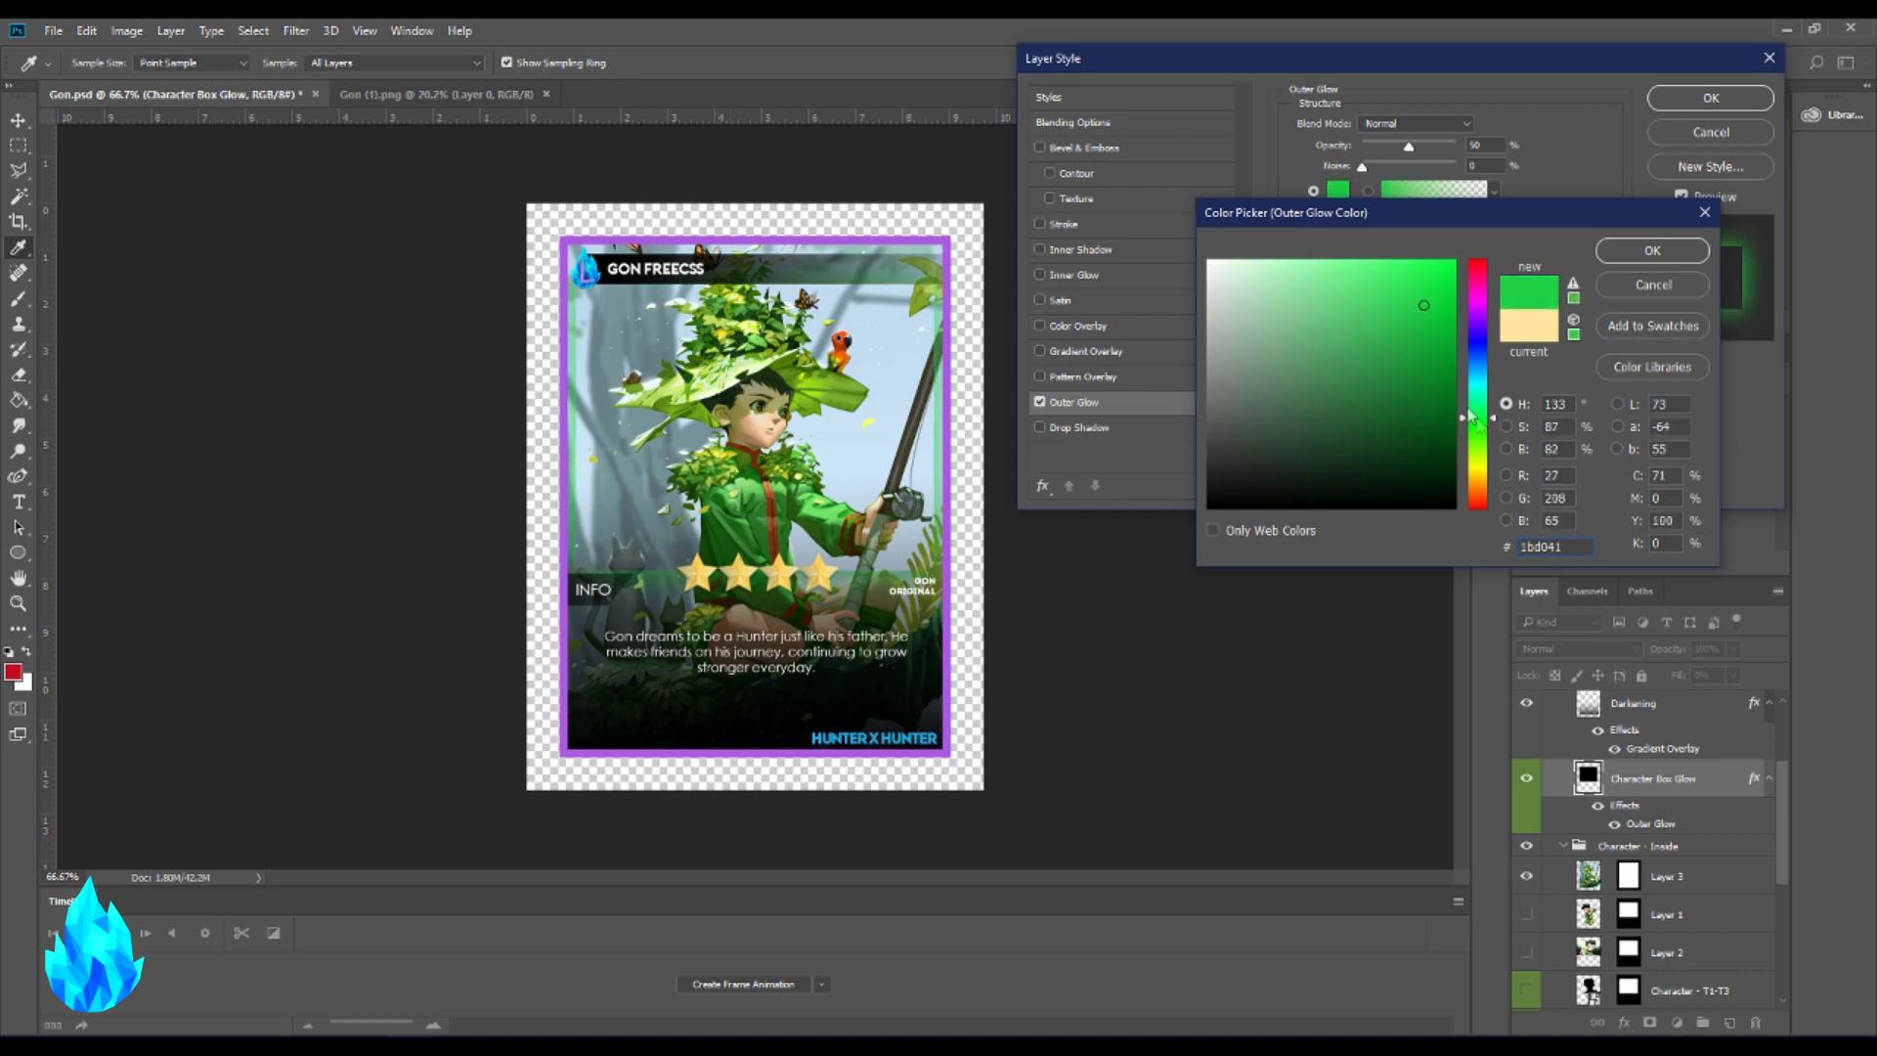
click(1652, 251)
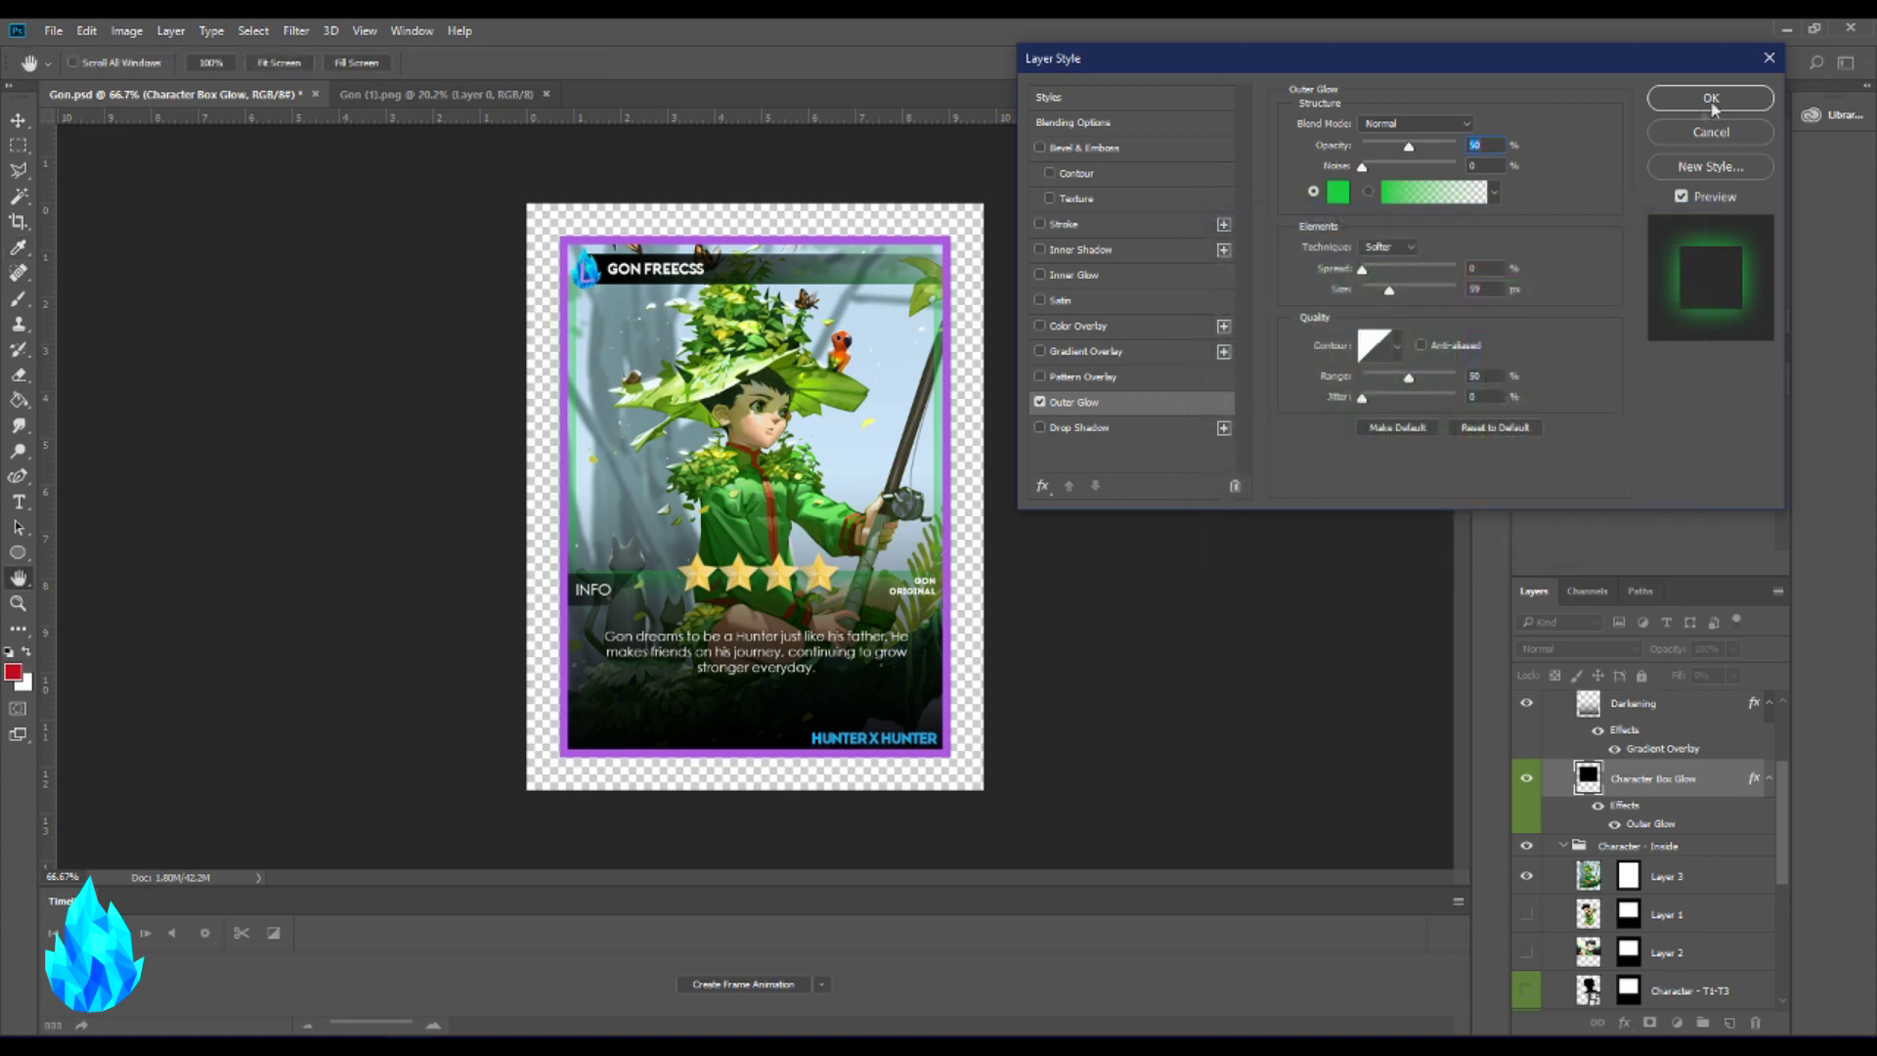
click(1714, 102)
key(t)
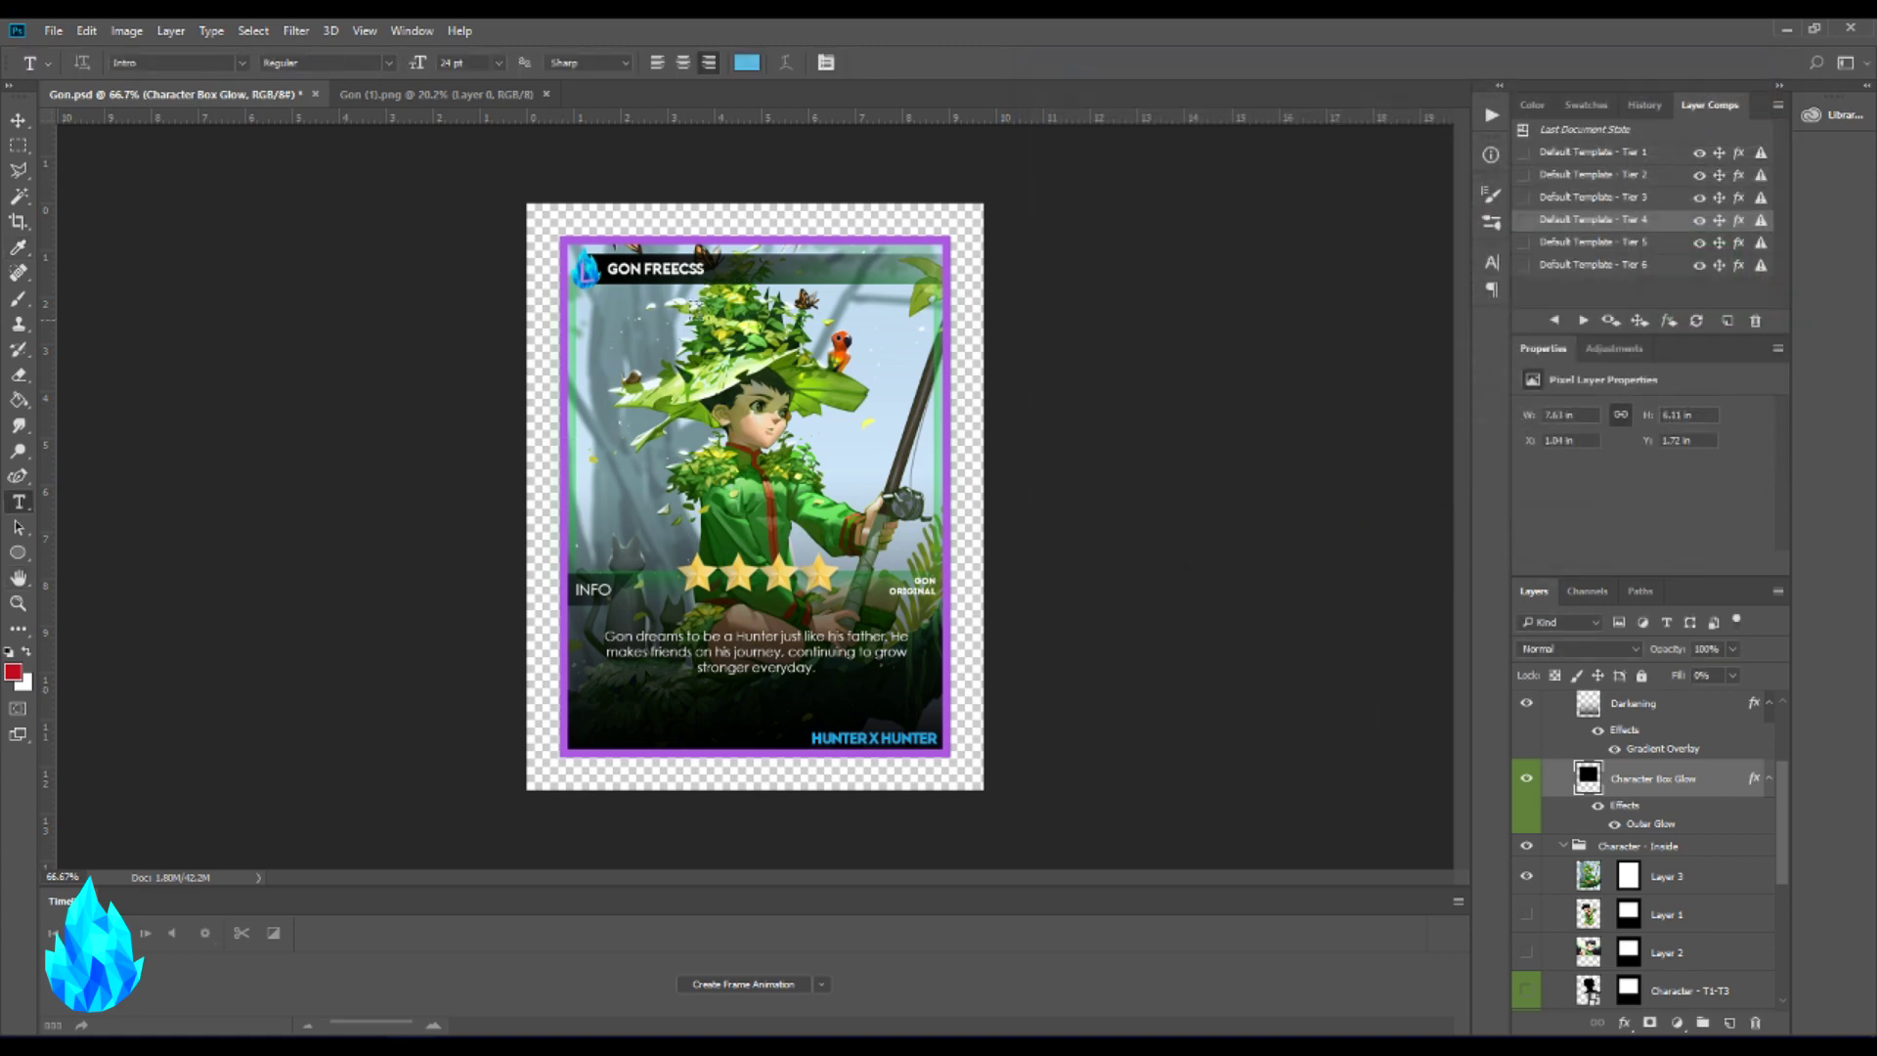